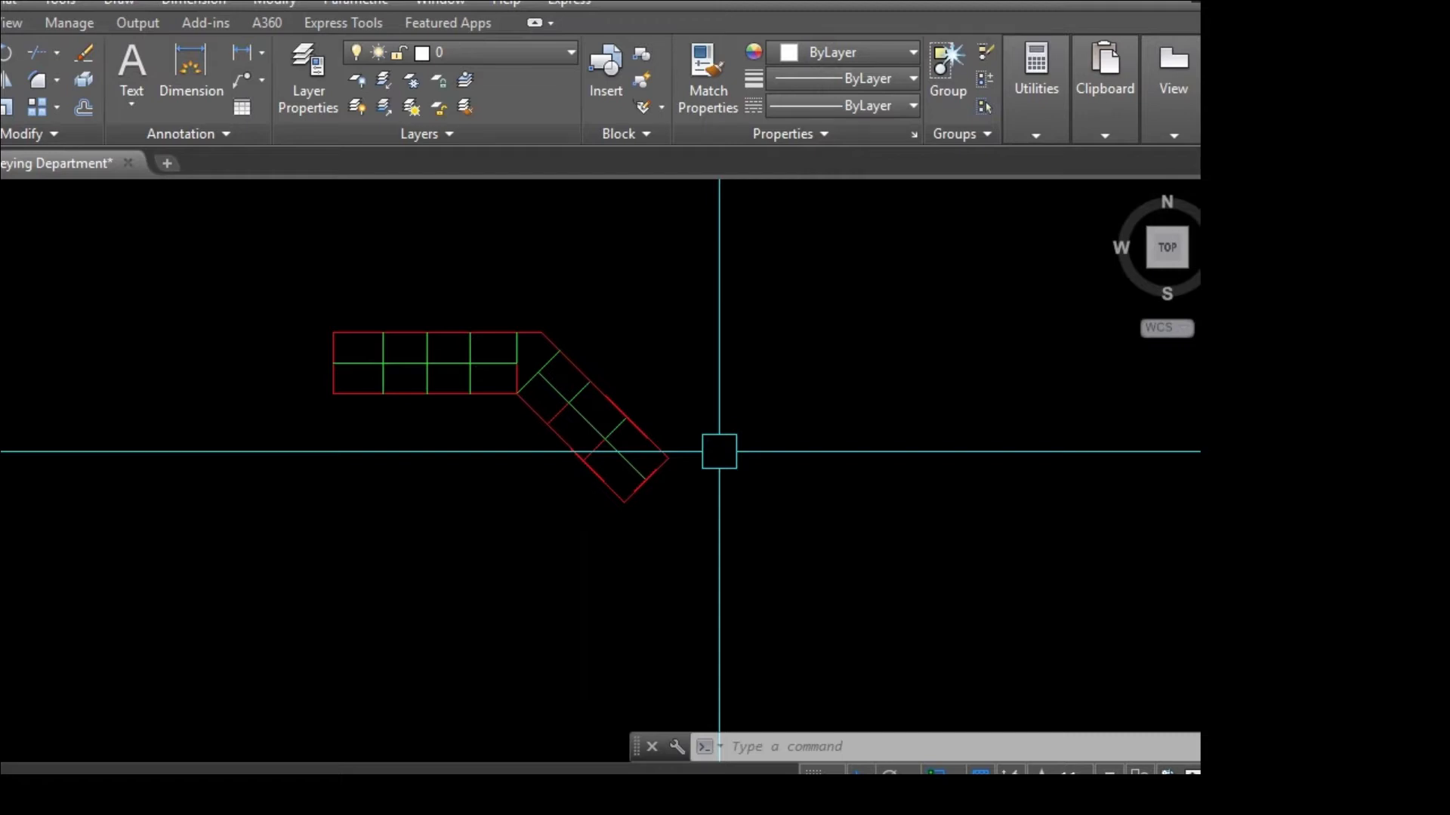
middle_click_drag(719, 452, 685, 441)
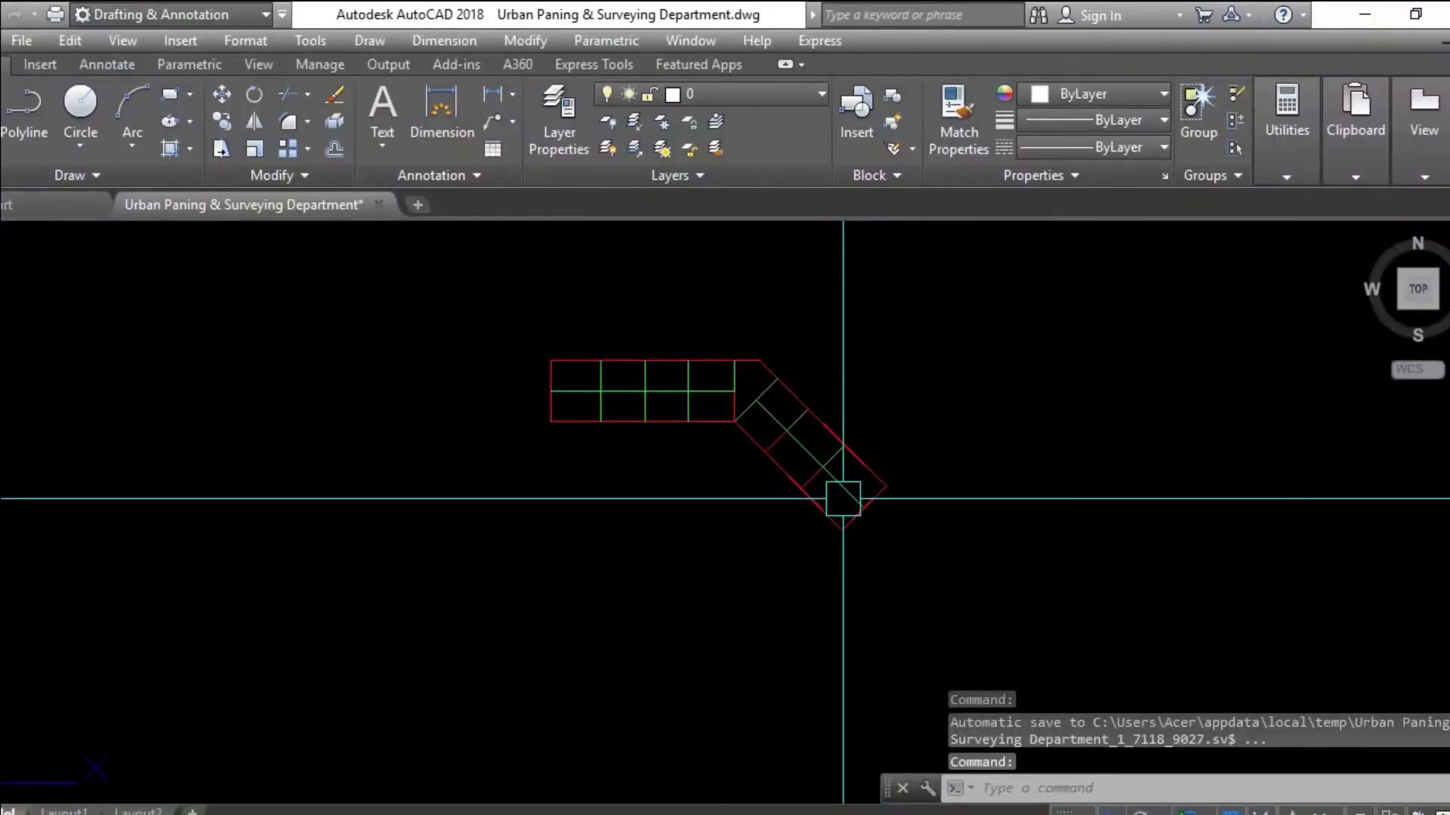
middle_click_drag(842, 498, 825, 518)
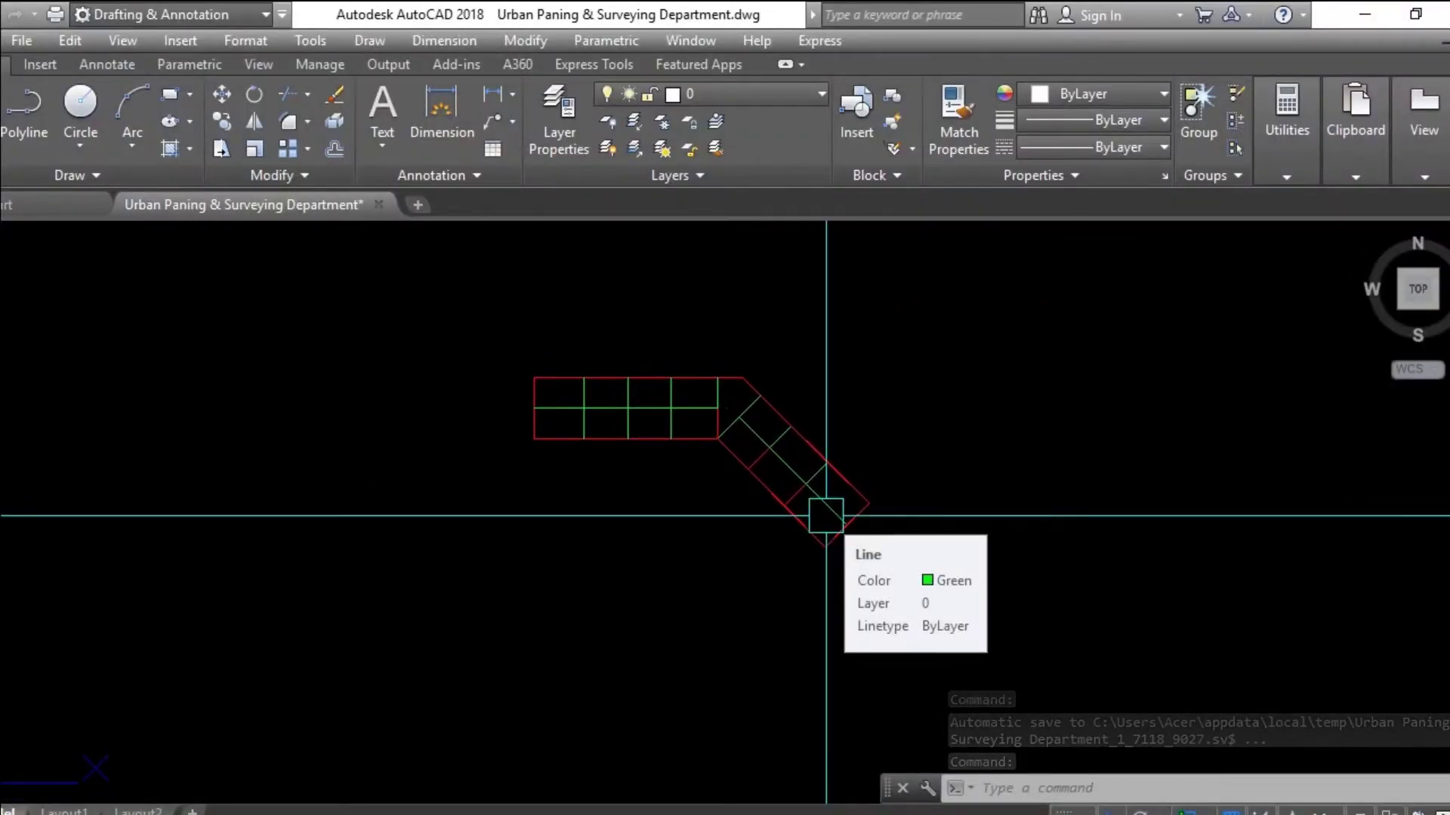
middle_click_drag(828, 519, 851, 545)
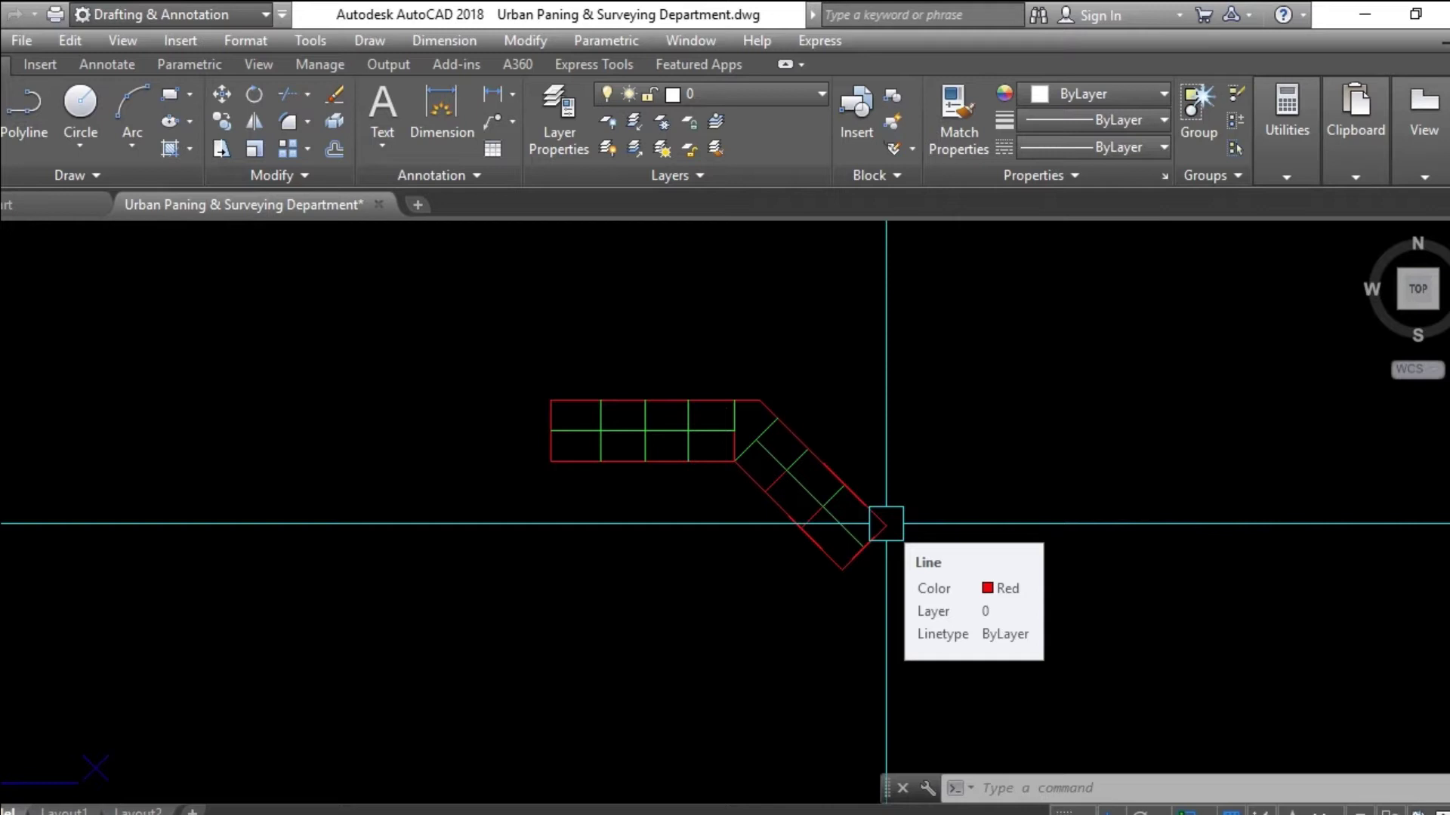
scroll(886, 524, "up", 2)
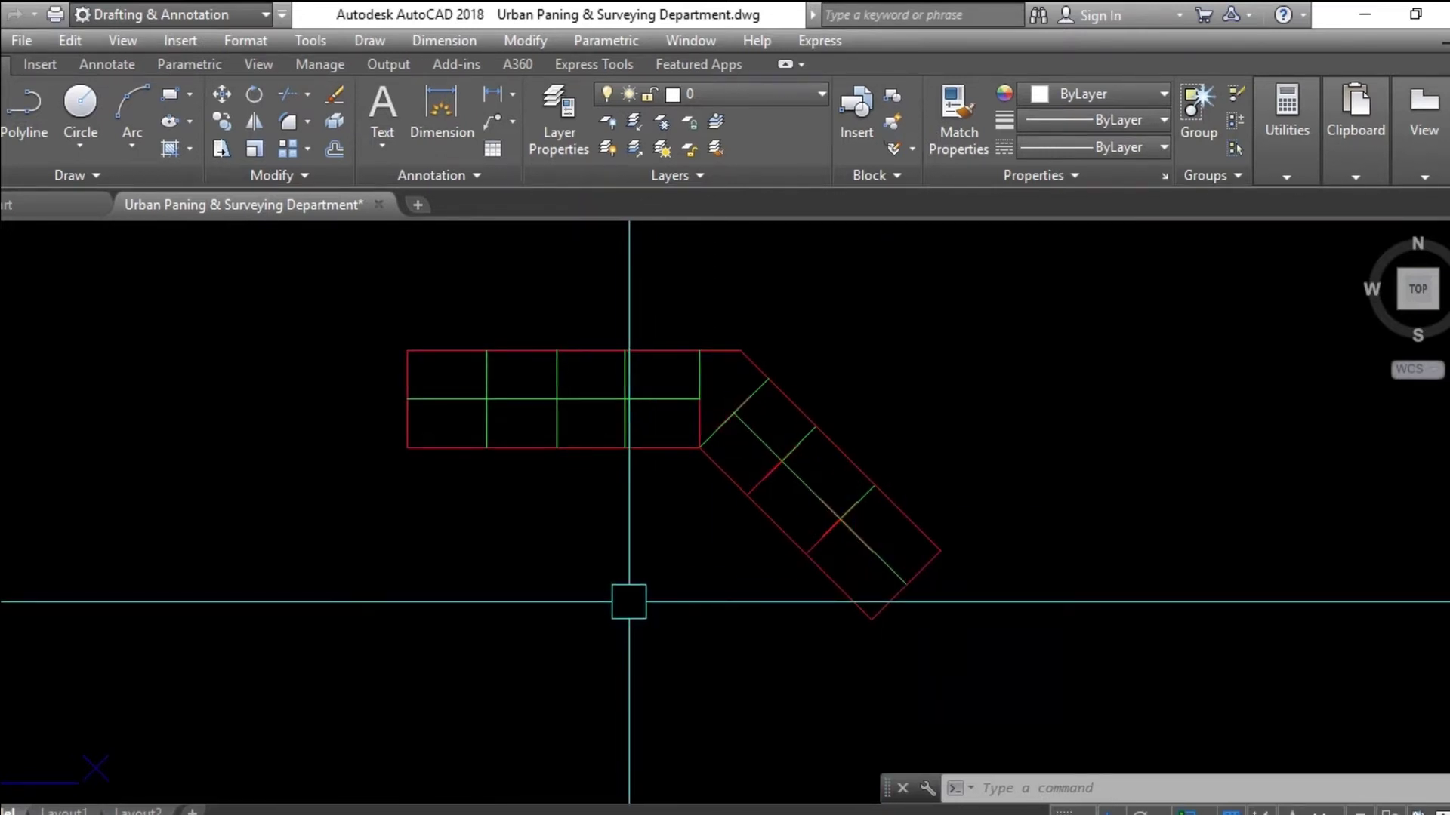
middle_click_drag(631, 600, 668, 635)
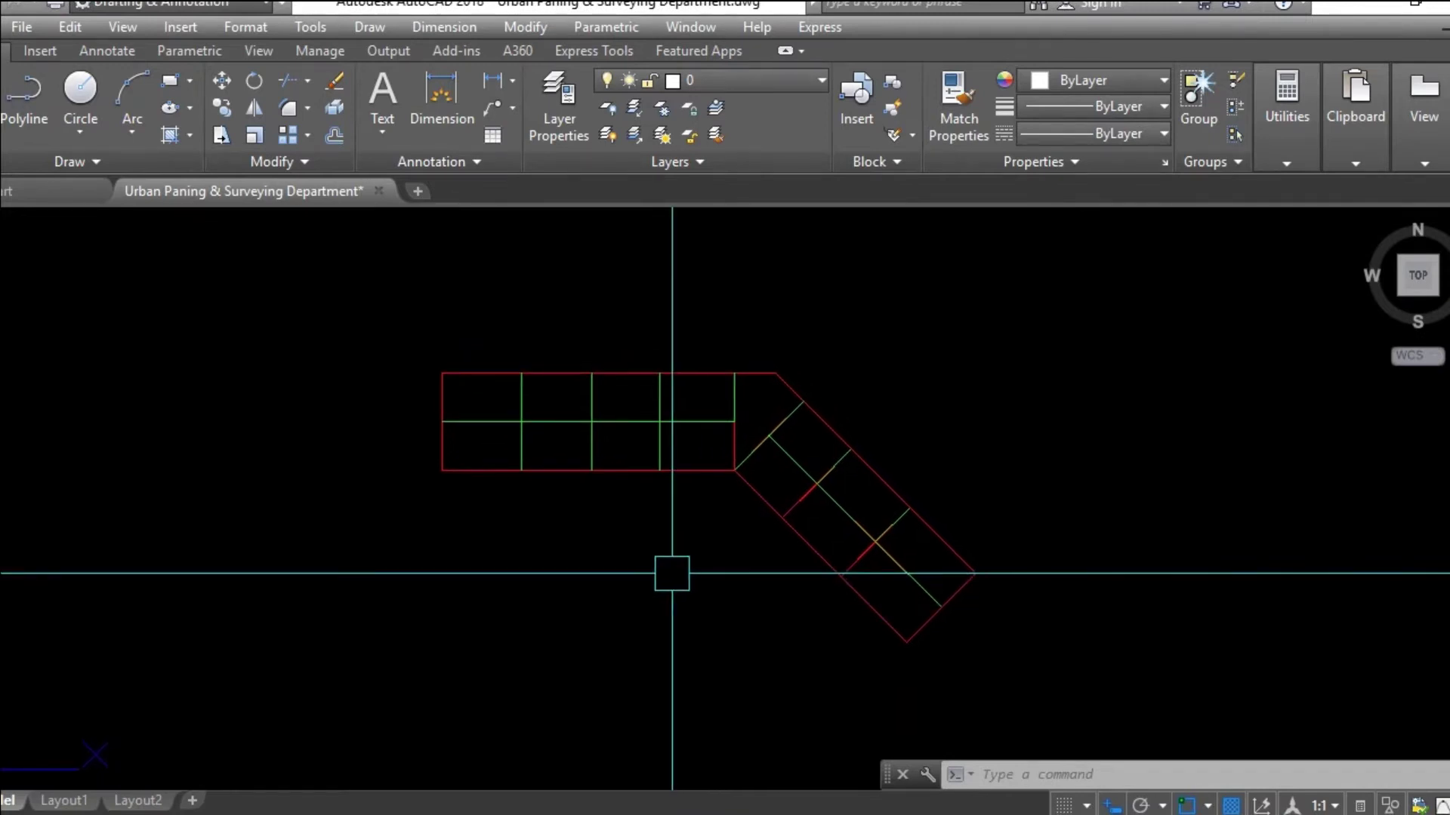
key("Escape")
scroll(680, 485, "up", 2)
scroll(705, 414, "down", 2)
middle_click_drag(706, 423, 701, 454)
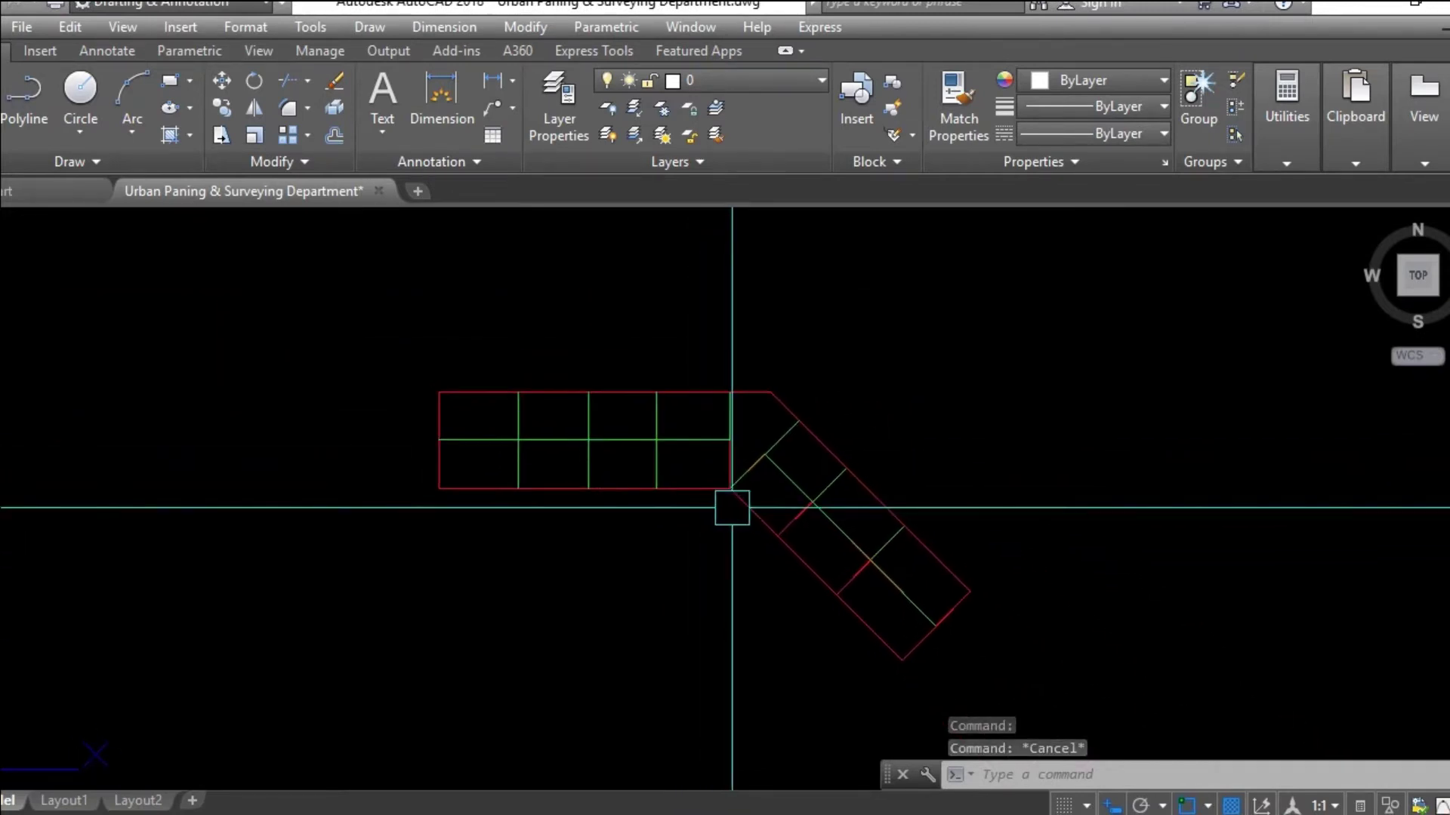
middle_click_drag(718, 524, 718, 528)
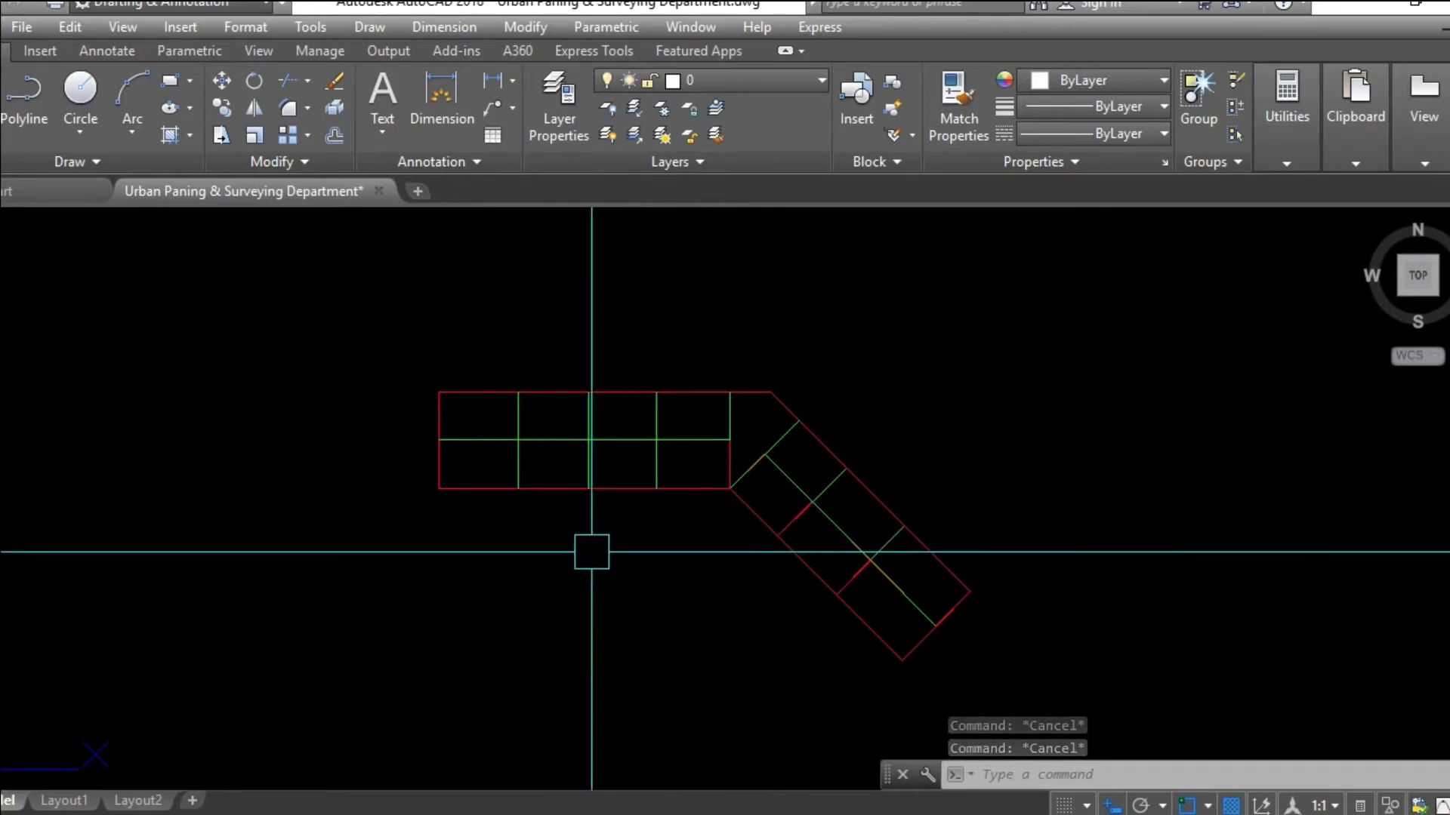
mouse_move(641, 544)
middle_mouse_down()
mouse_move(574, 520)
mouse_move(628, 518)
middle_mouse_up()
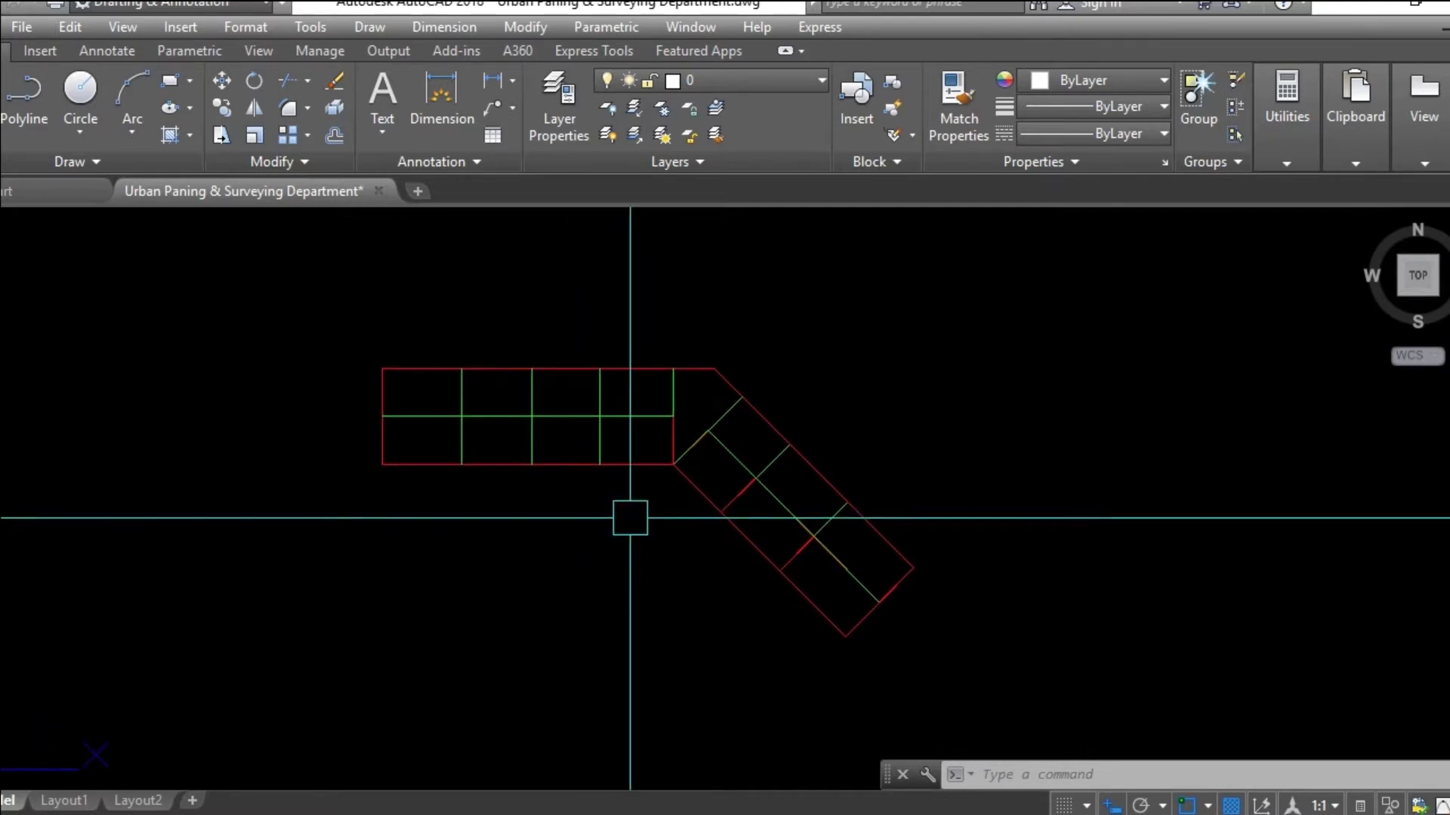
Inspect the first two upper green divider lines of the horizontal plot block by selecting them, and clear the selection
scroll(466, 392, "up", 3)
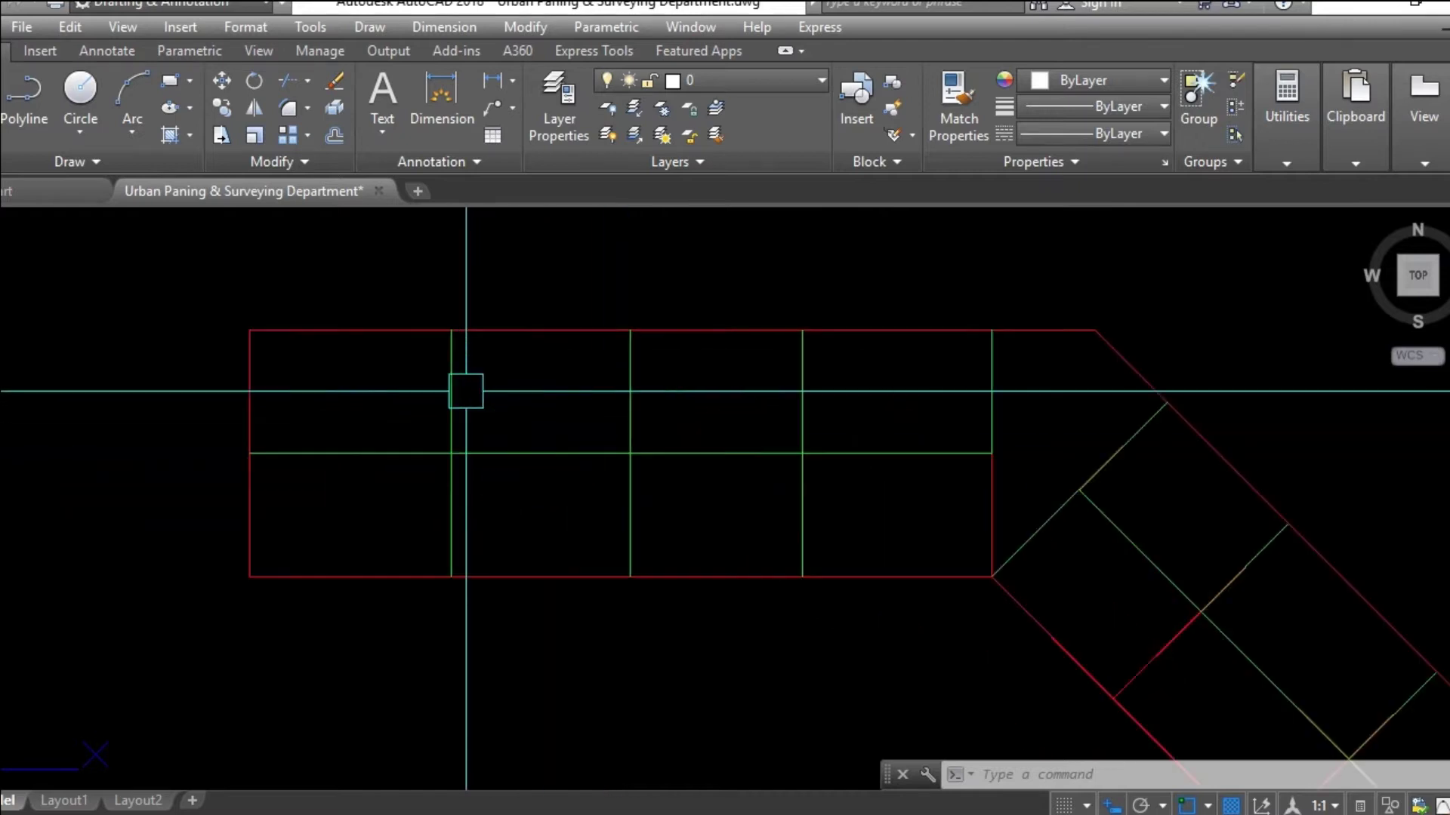
left_click(450, 391)
left_click(631, 391)
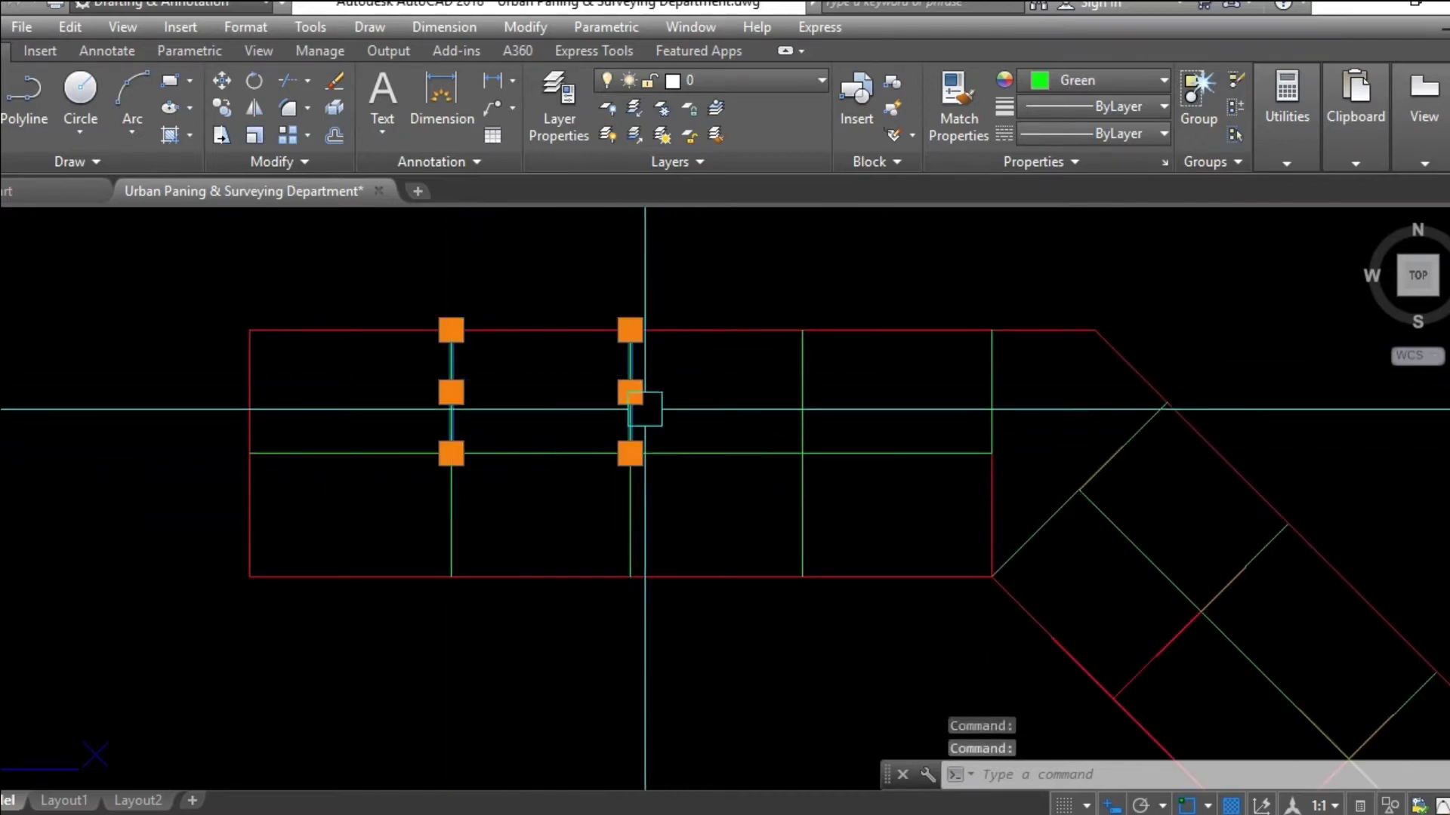
scroll(642, 419, "down", 2)
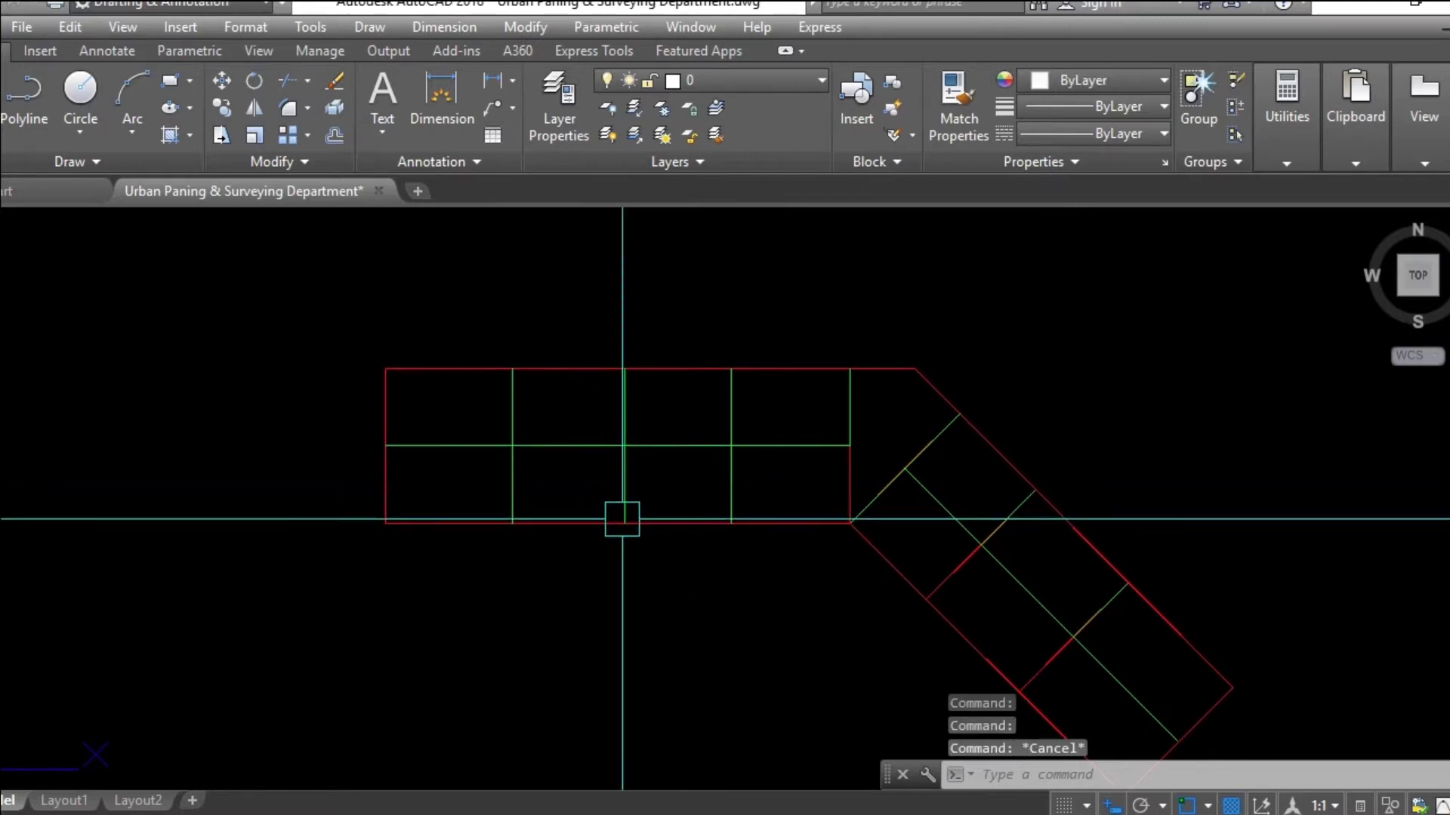
mouse_move(622, 518)
middle_mouse_down()
mouse_move(532, 457)
mouse_move(543, 475)
middle_mouse_up()
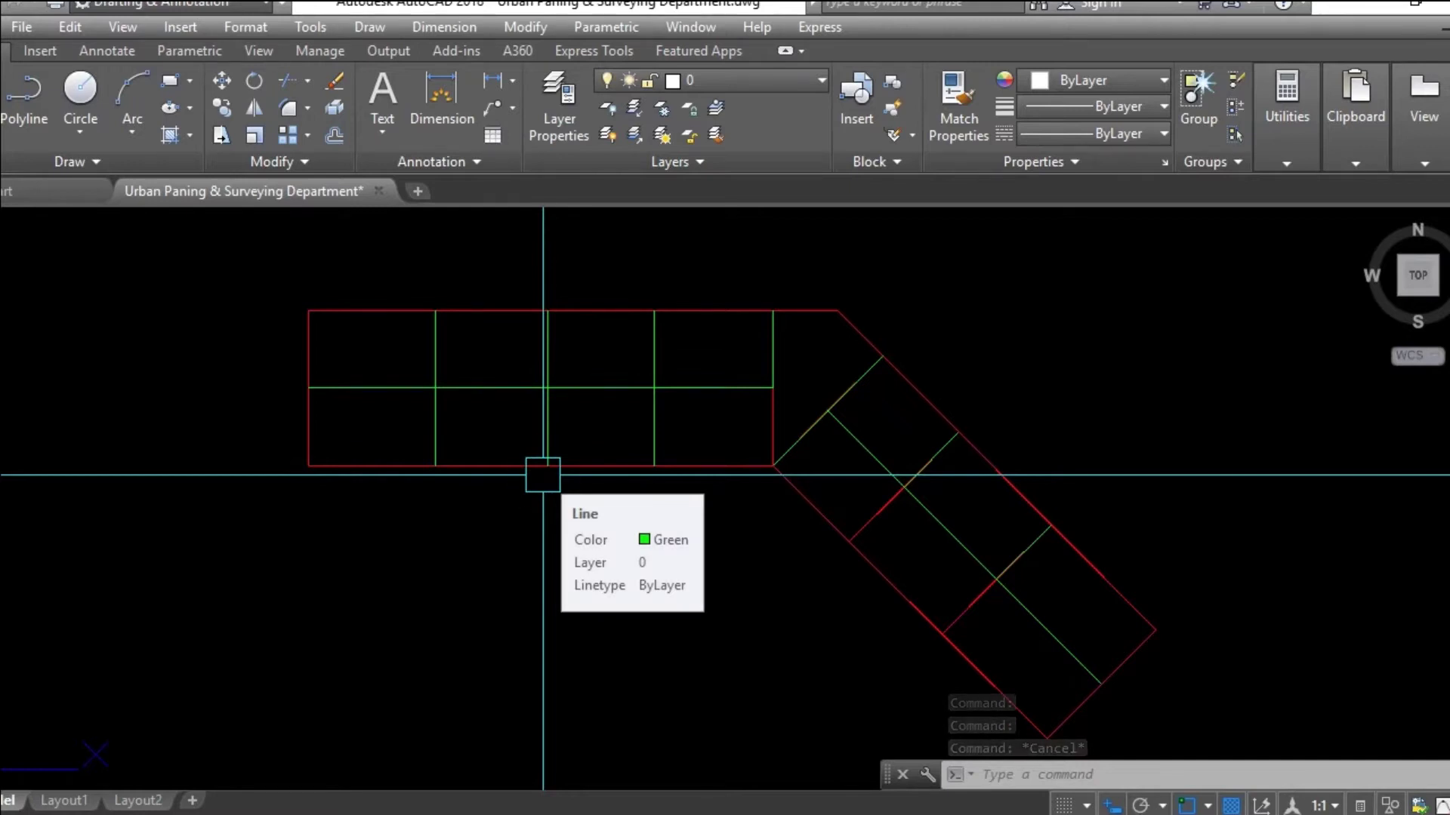
Start the Boundary command with polyline output and pick an internal point in the upper-left plot of the horizontal block
type("bo")
key("Return")
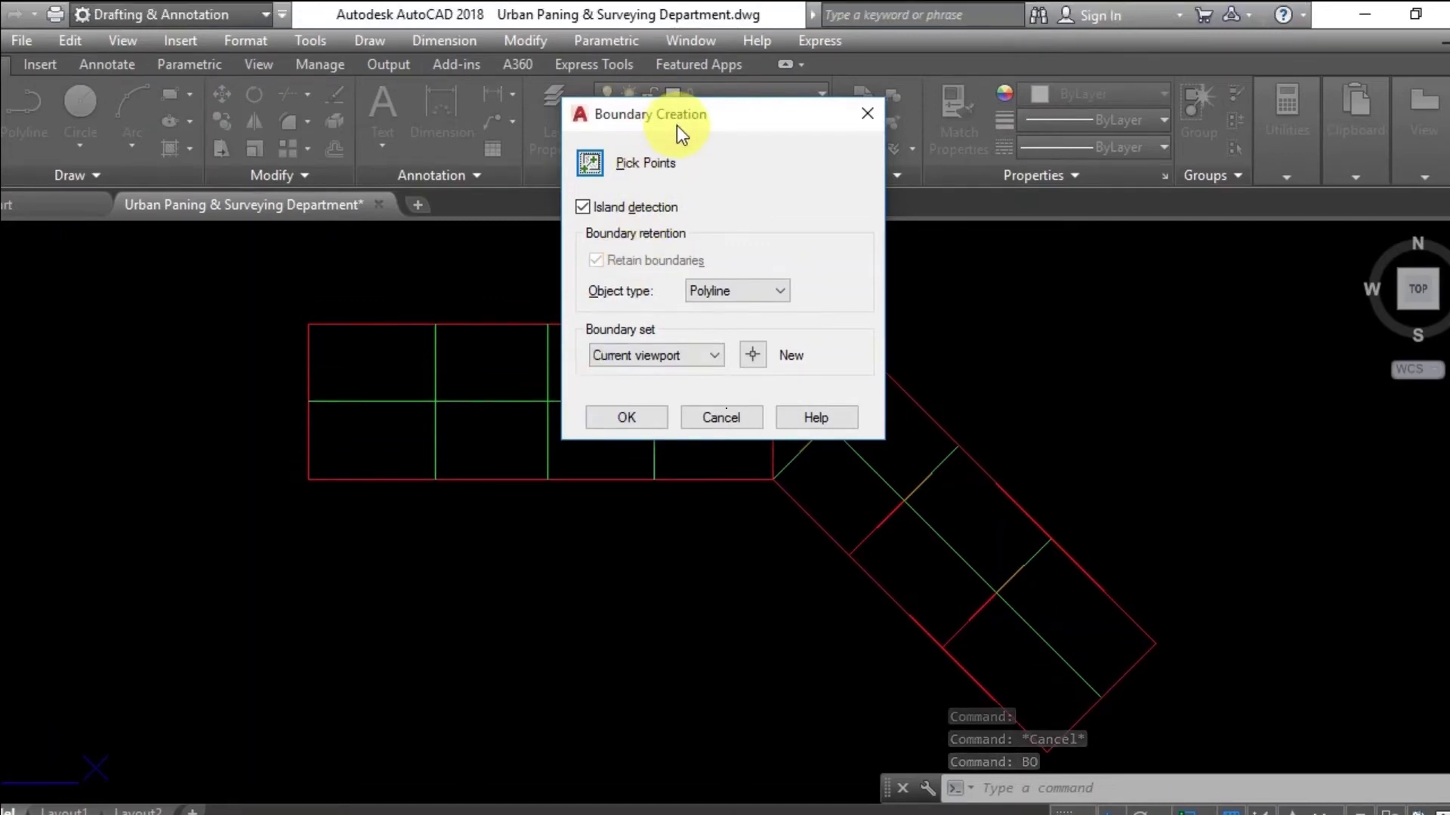
left_click(592, 169)
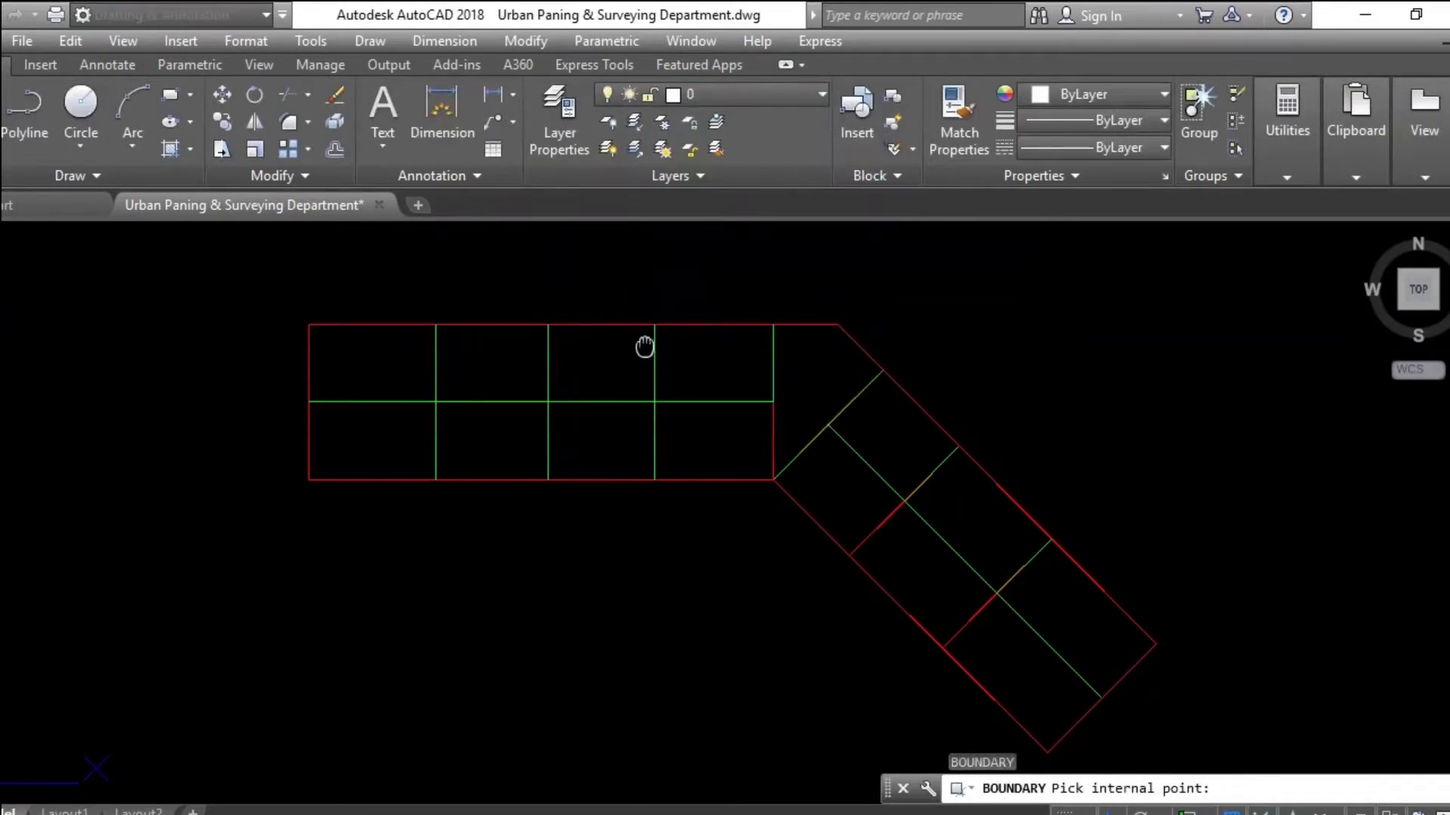
middle_click_drag(644, 346, 604, 332)
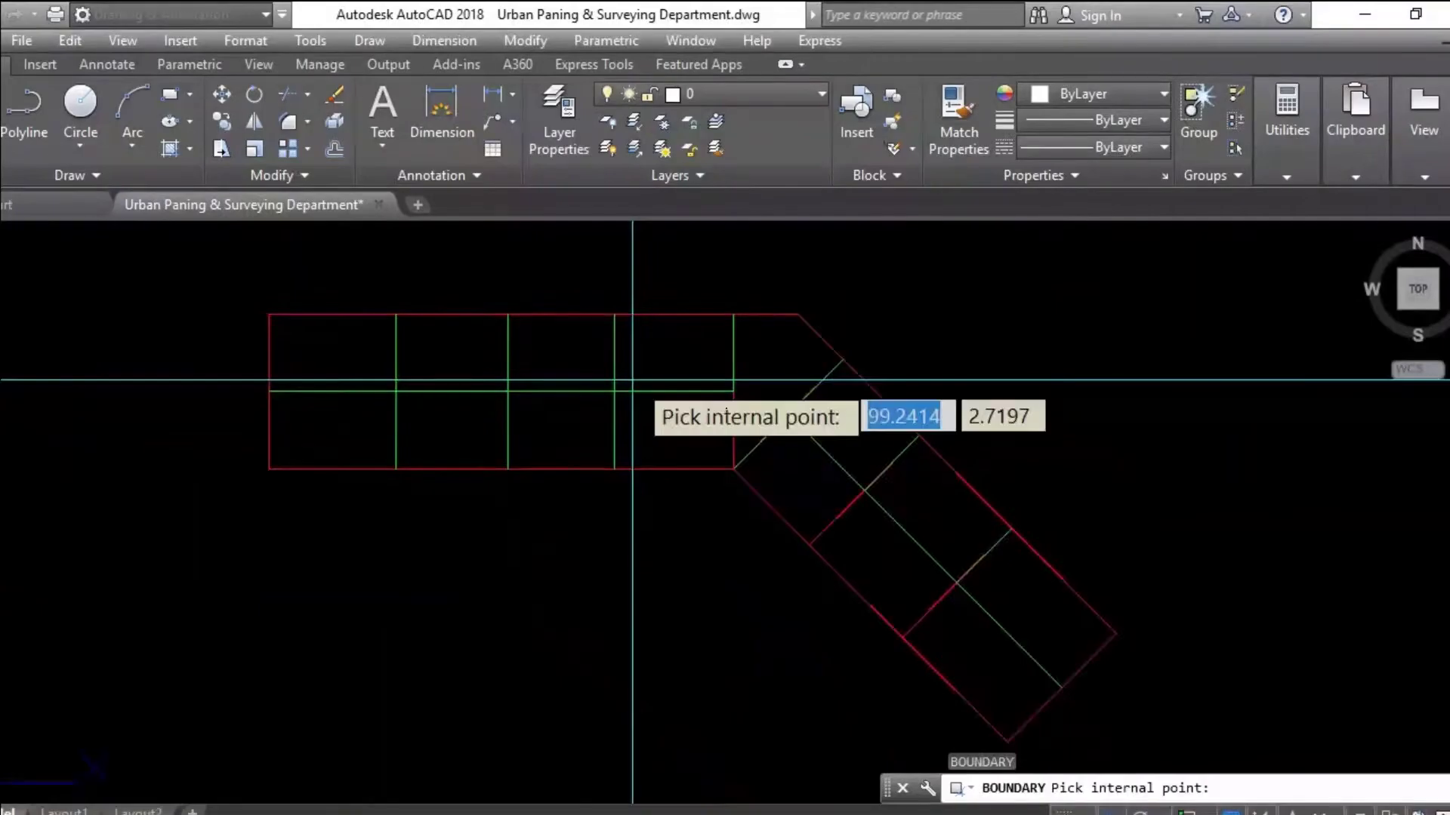
scroll(647, 380, "down", 3)
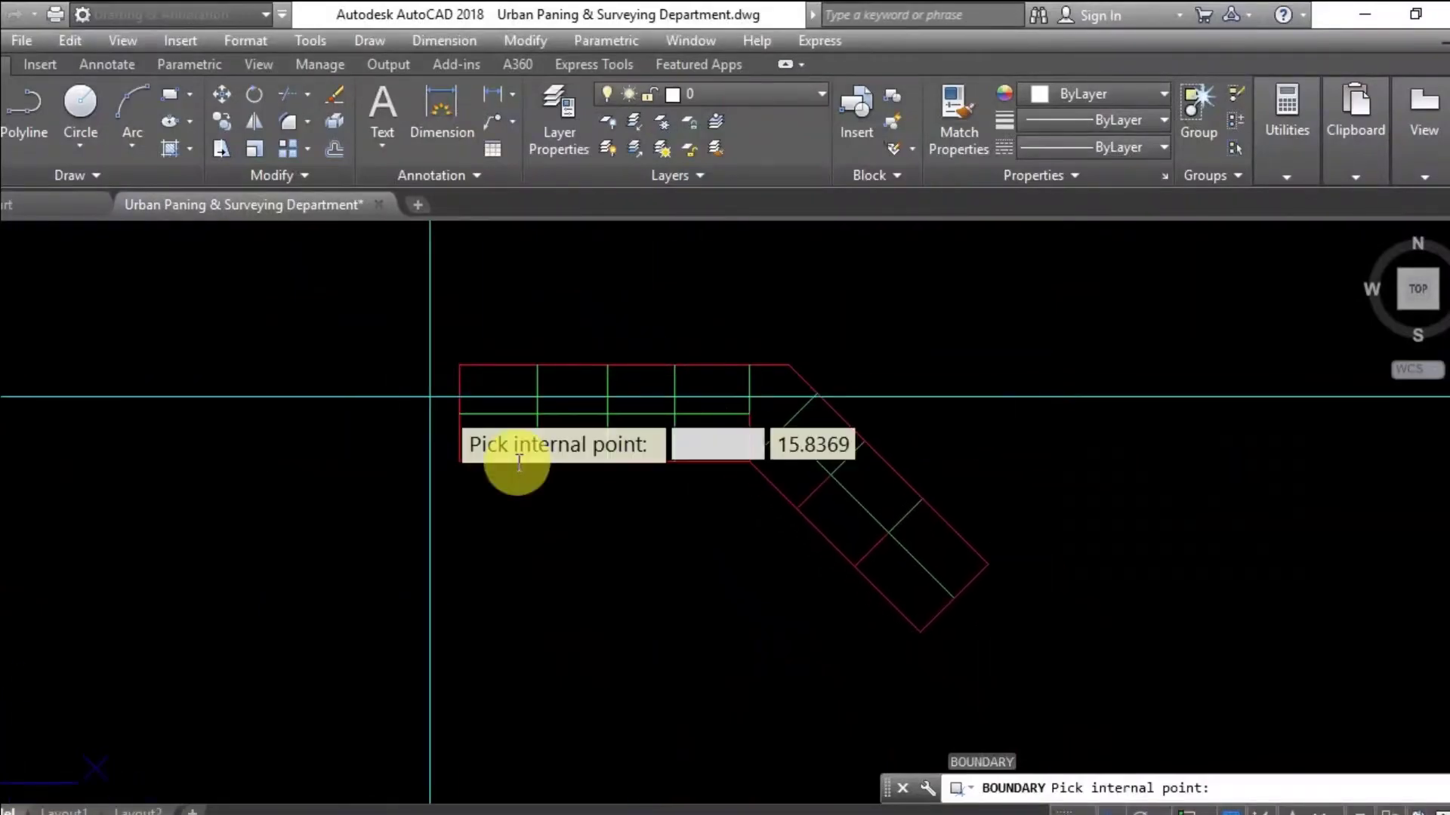
scroll(492, 395, "up", 2)
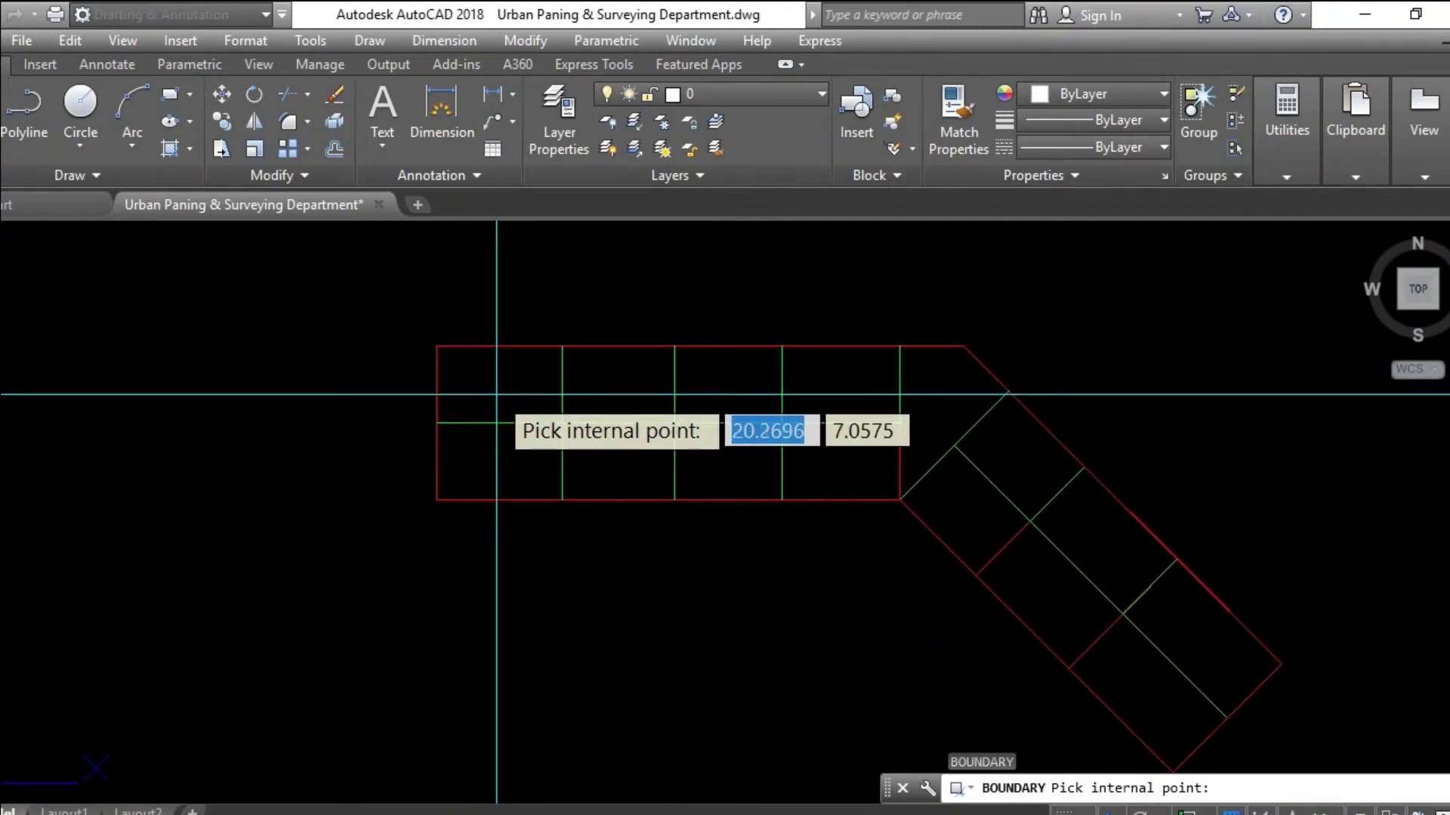
middle_click_drag(511, 405, 475, 388)
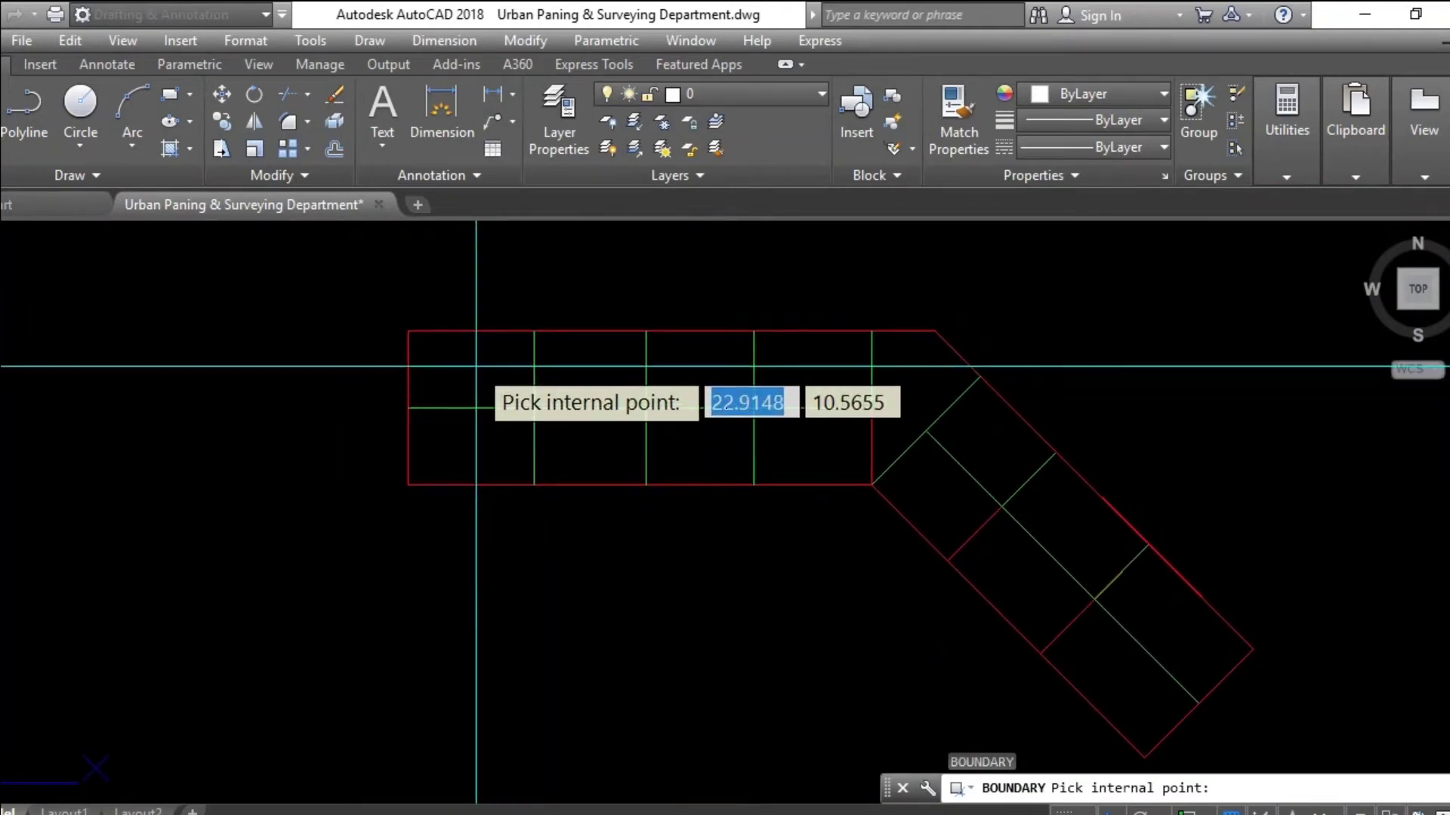
left_click(471, 372)
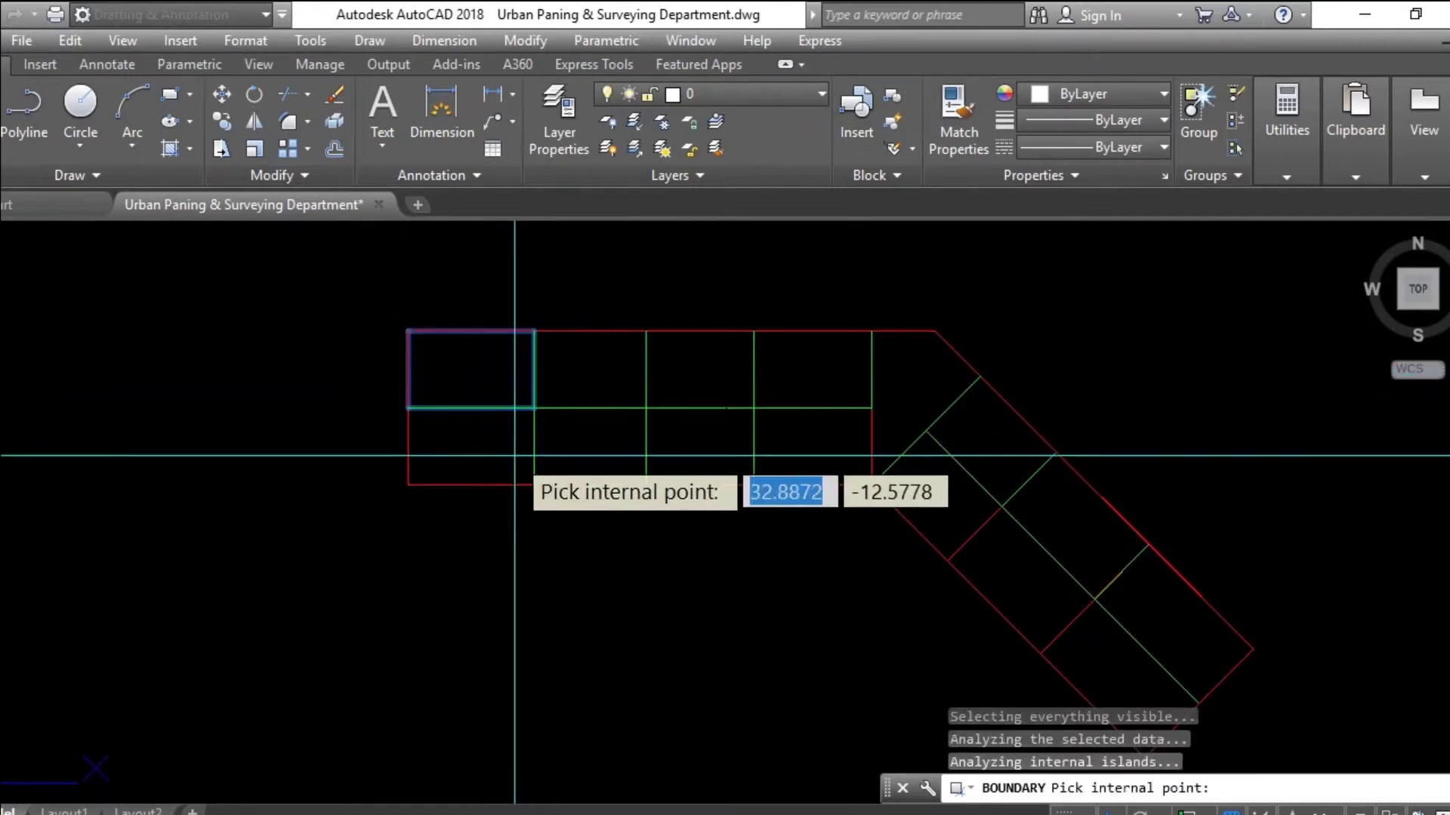
Add the remaining seven plots of the horizontal block to the boundary selection by picking a point inside each
scroll(484, 453, "up", 2)
left_click(479, 453)
left_click(606, 441)
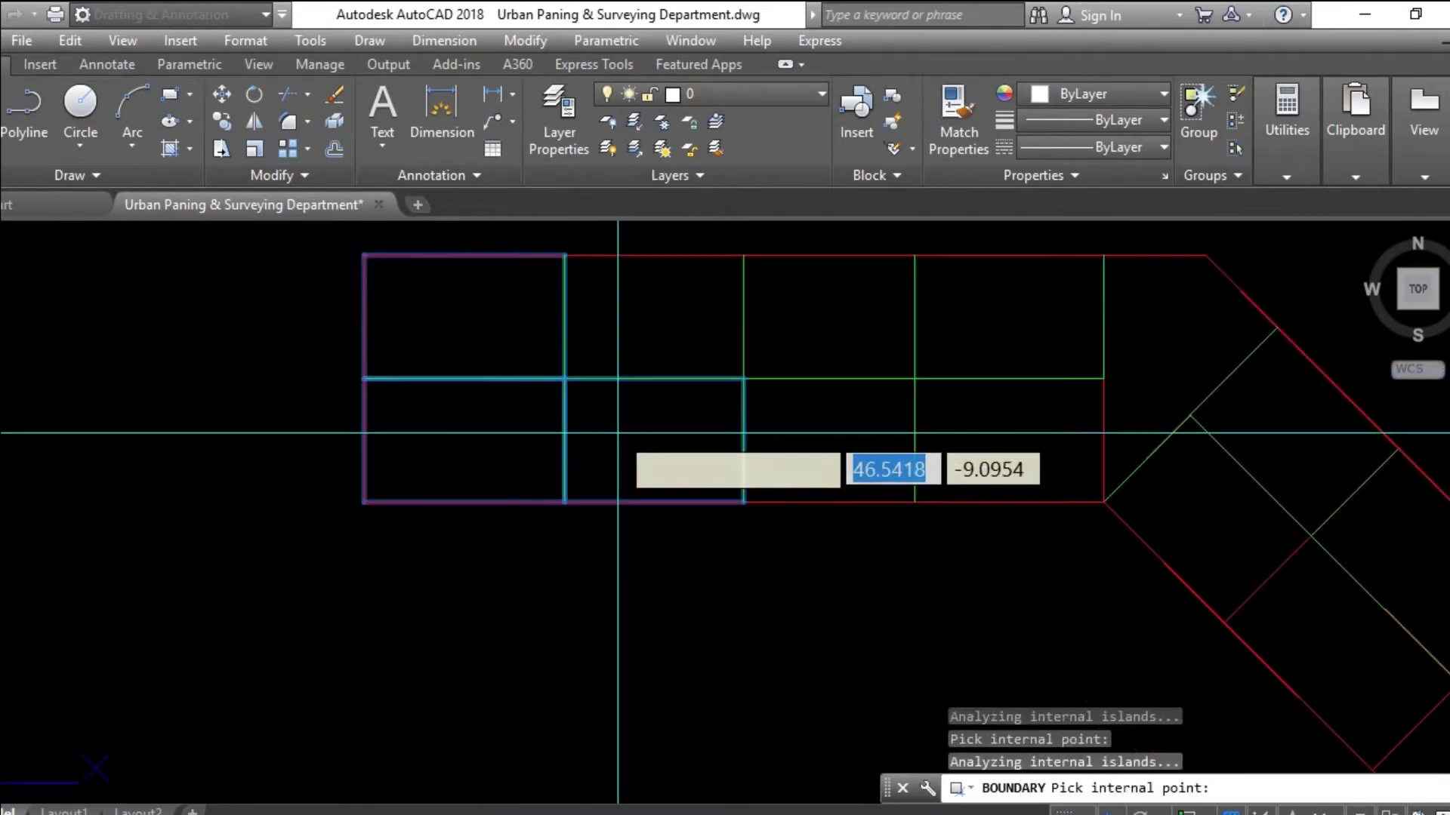
left_click(608, 314)
left_click(823, 305)
left_click(835, 457)
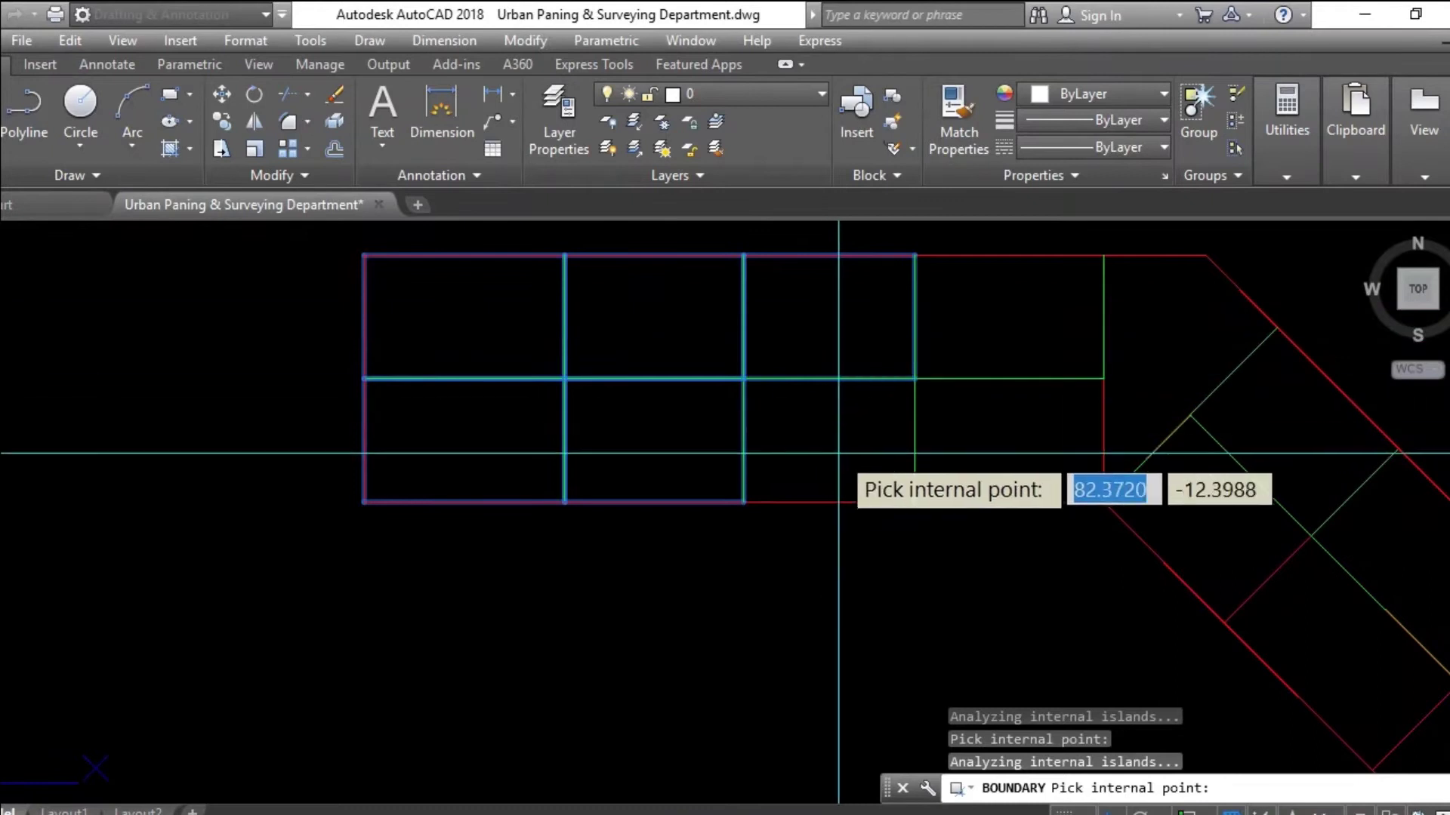
left_click(981, 456)
left_click(974, 323)
Pick inside the corner plot and all six plots of the diagonal block, and create the boundary polylines
middle_click_drag(927, 376, 408, 414)
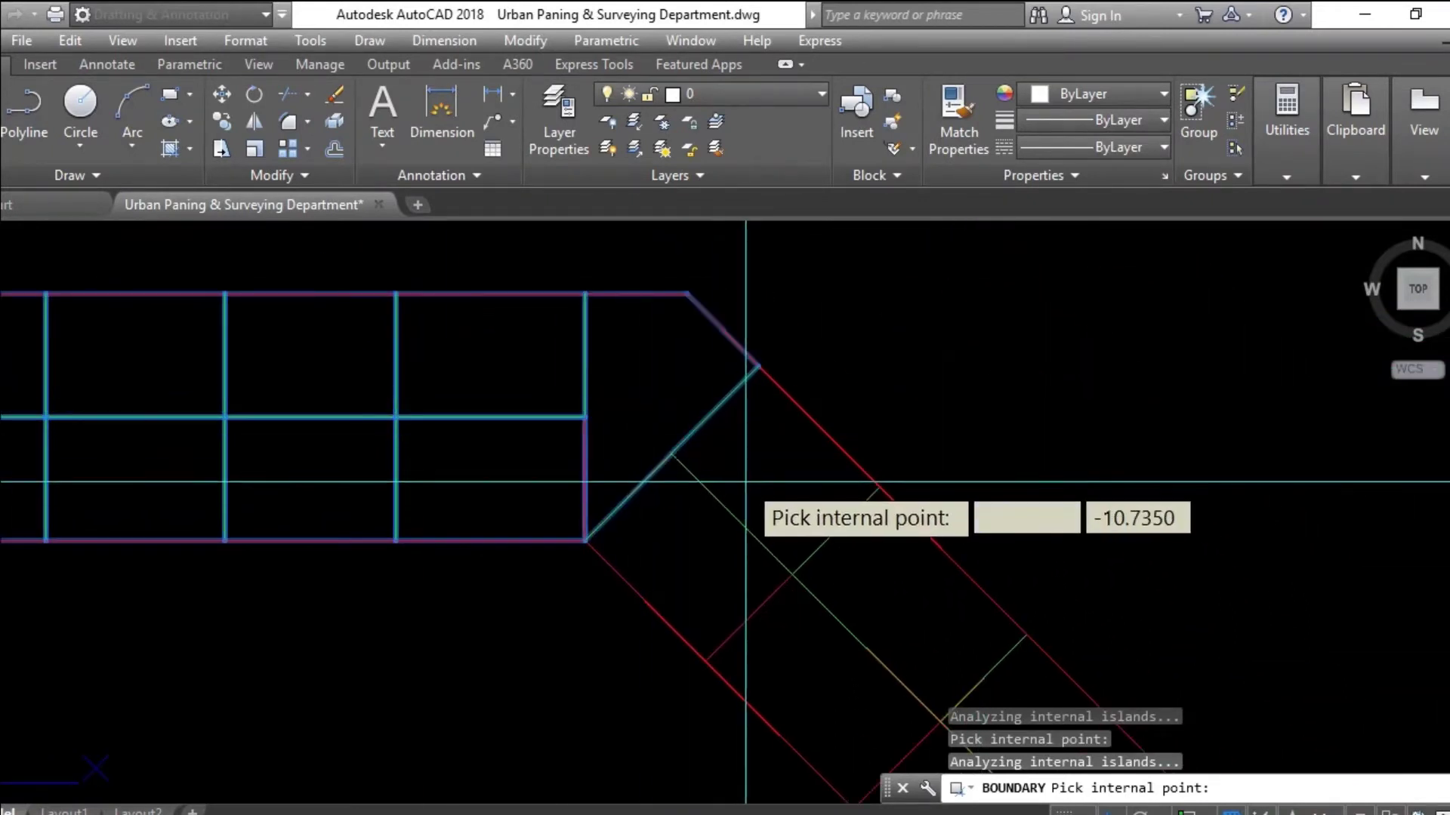
left_click(718, 518)
middle_click_drag(673, 551, 668, 302)
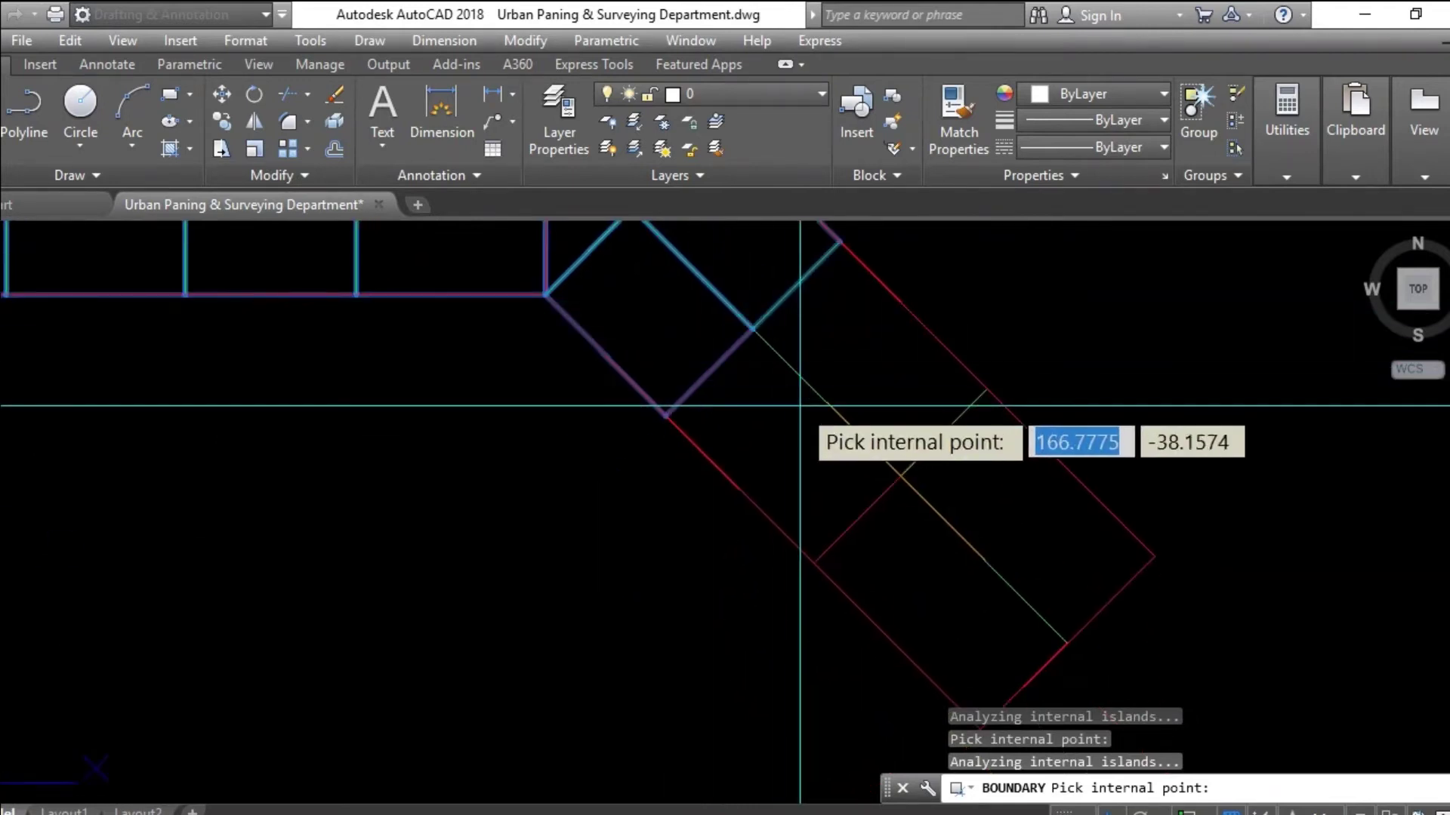
scroll(793, 468, "up", 4)
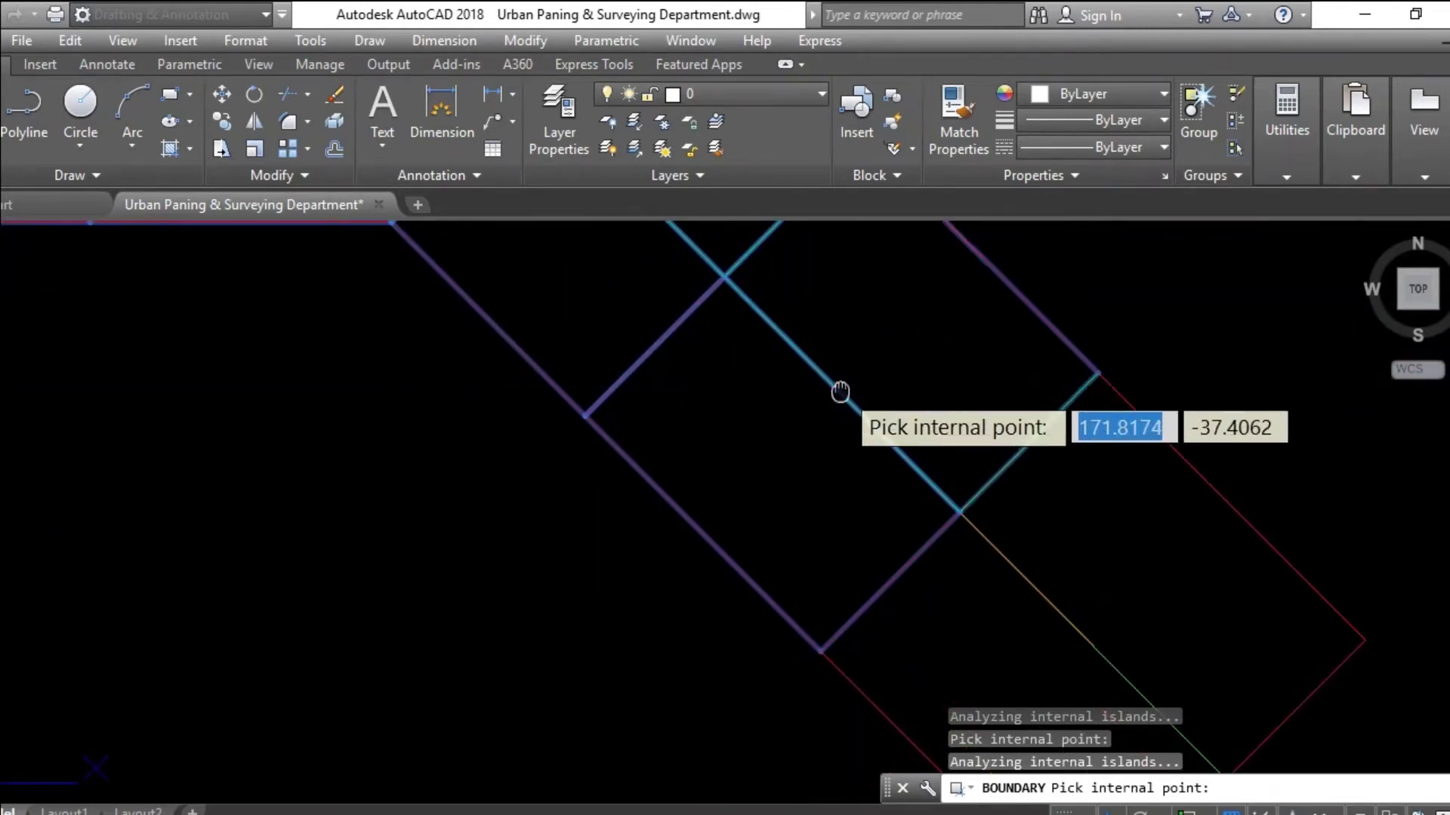
middle_click_drag(1193, 629, 955, 479)
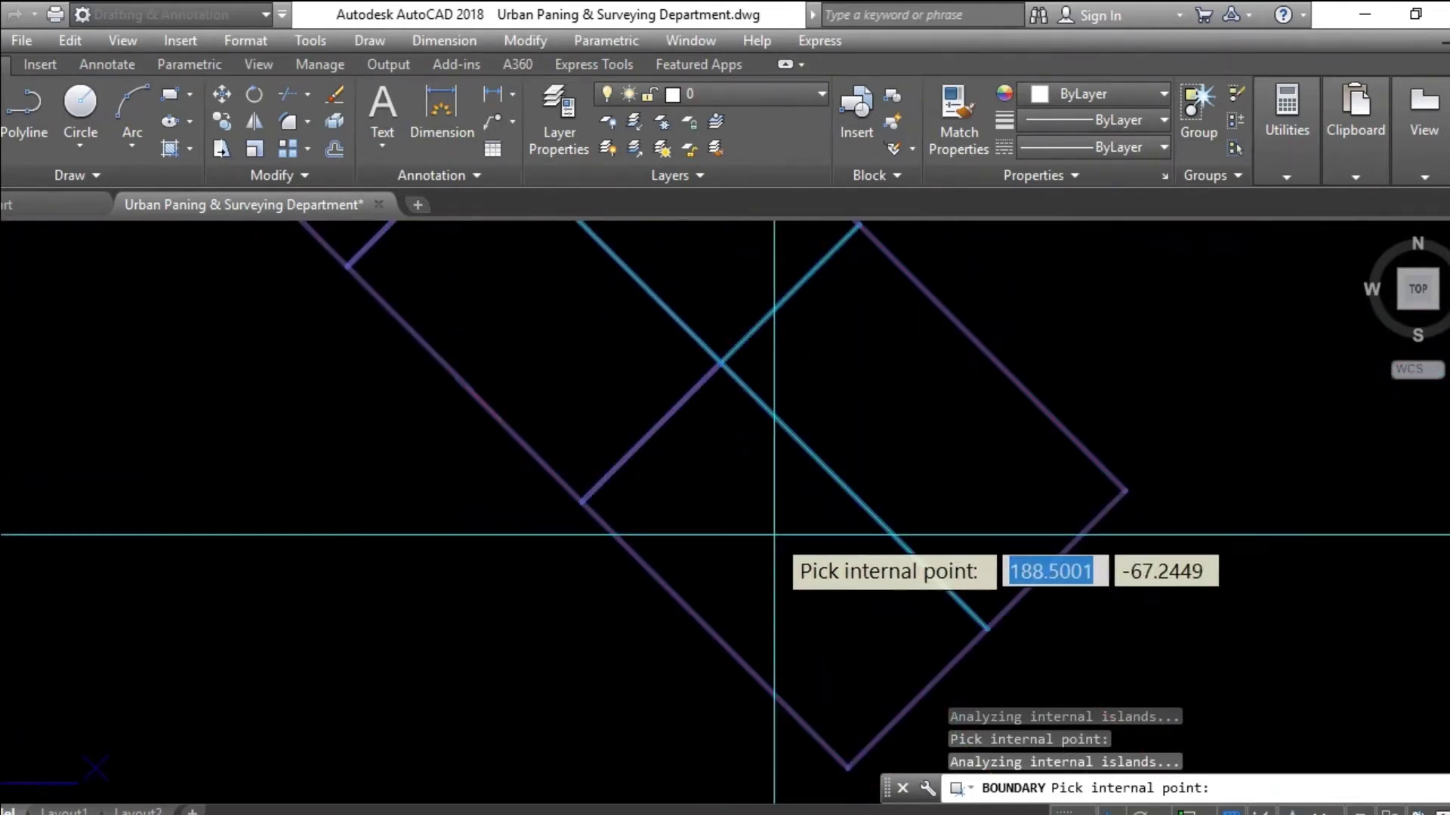
scroll(789, 498, "down", 4)
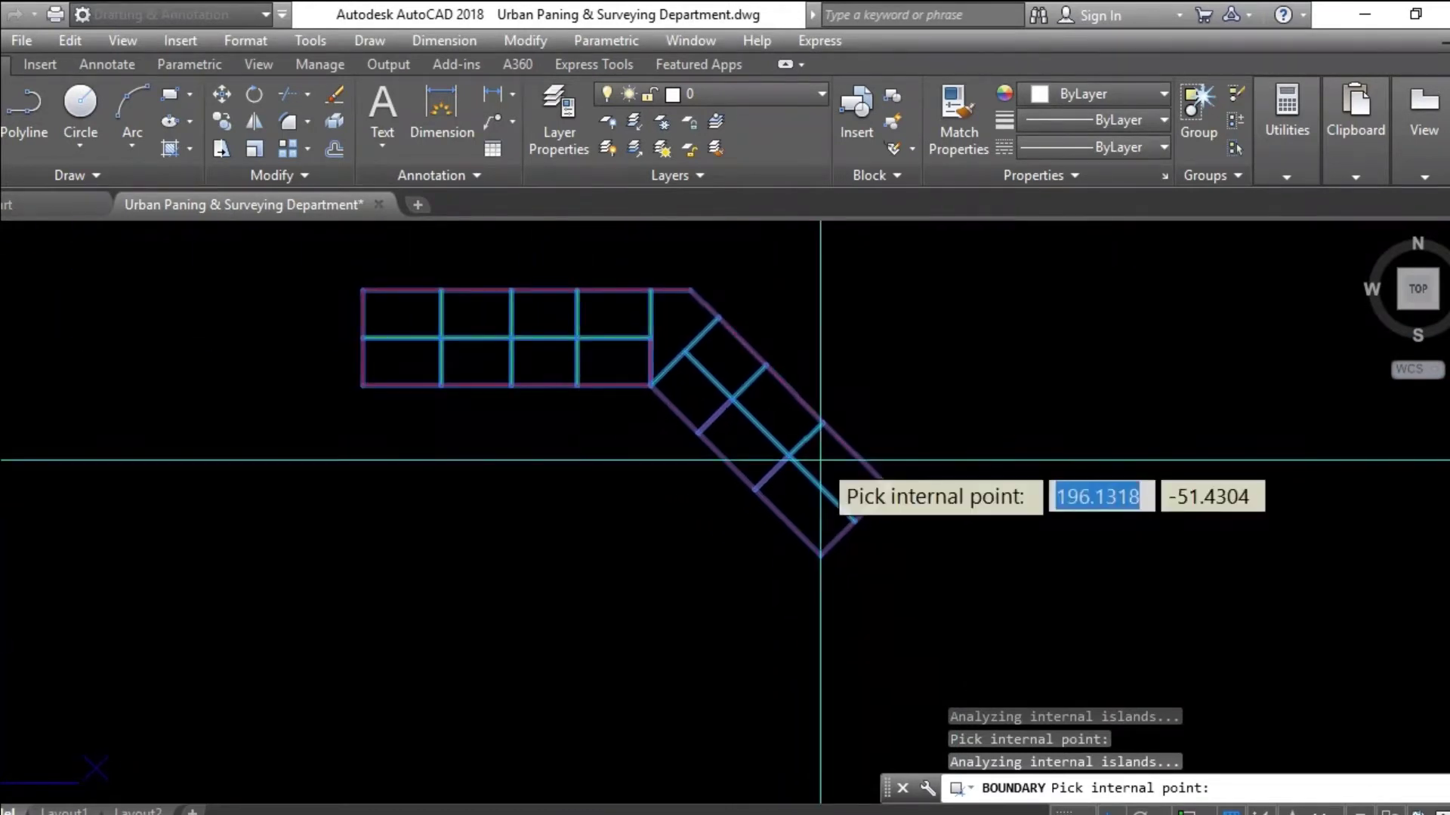
key("Return")
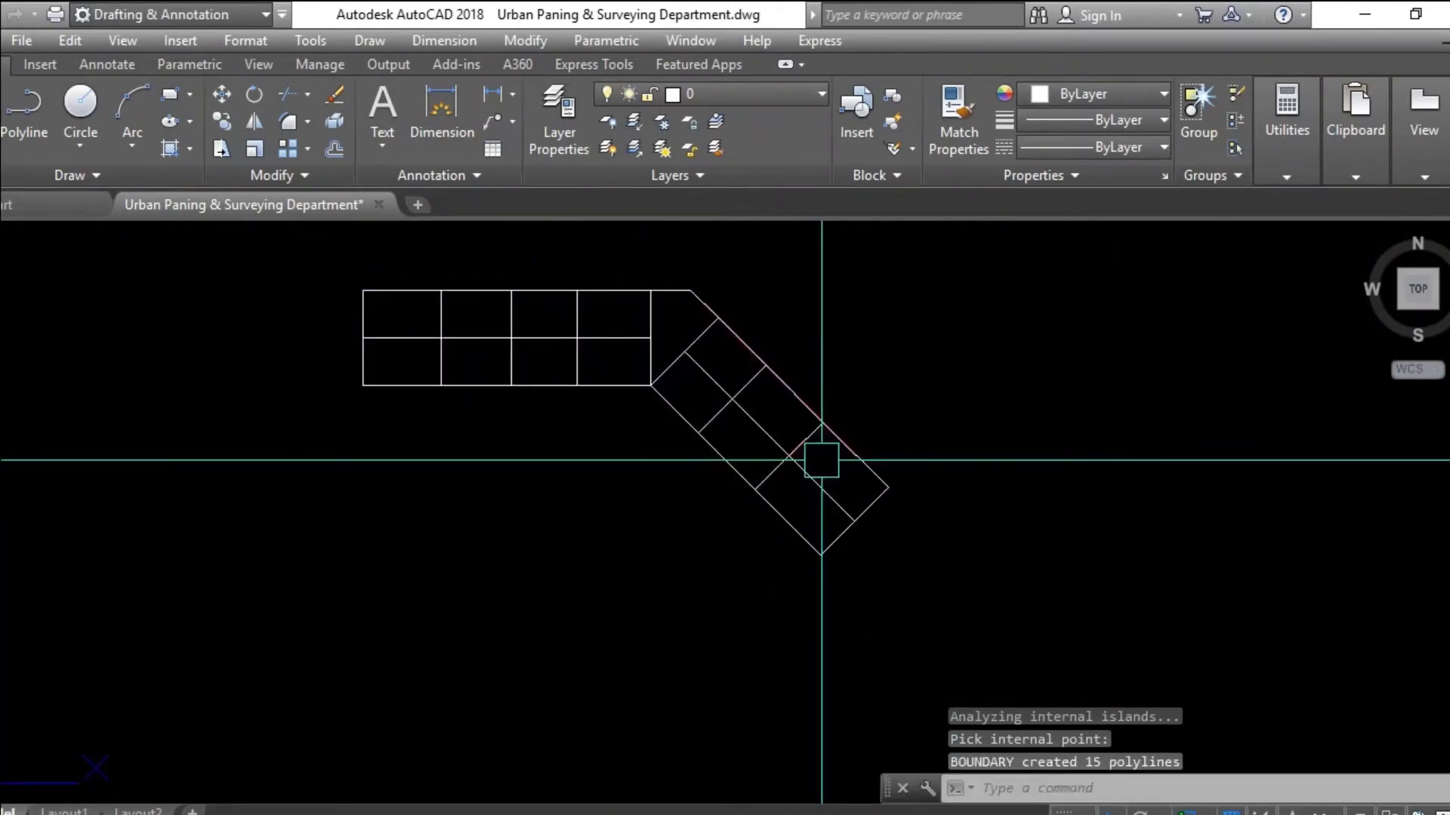
middle_click_drag(702, 486, 709, 504)
middle_click_drag(689, 405, 748, 457)
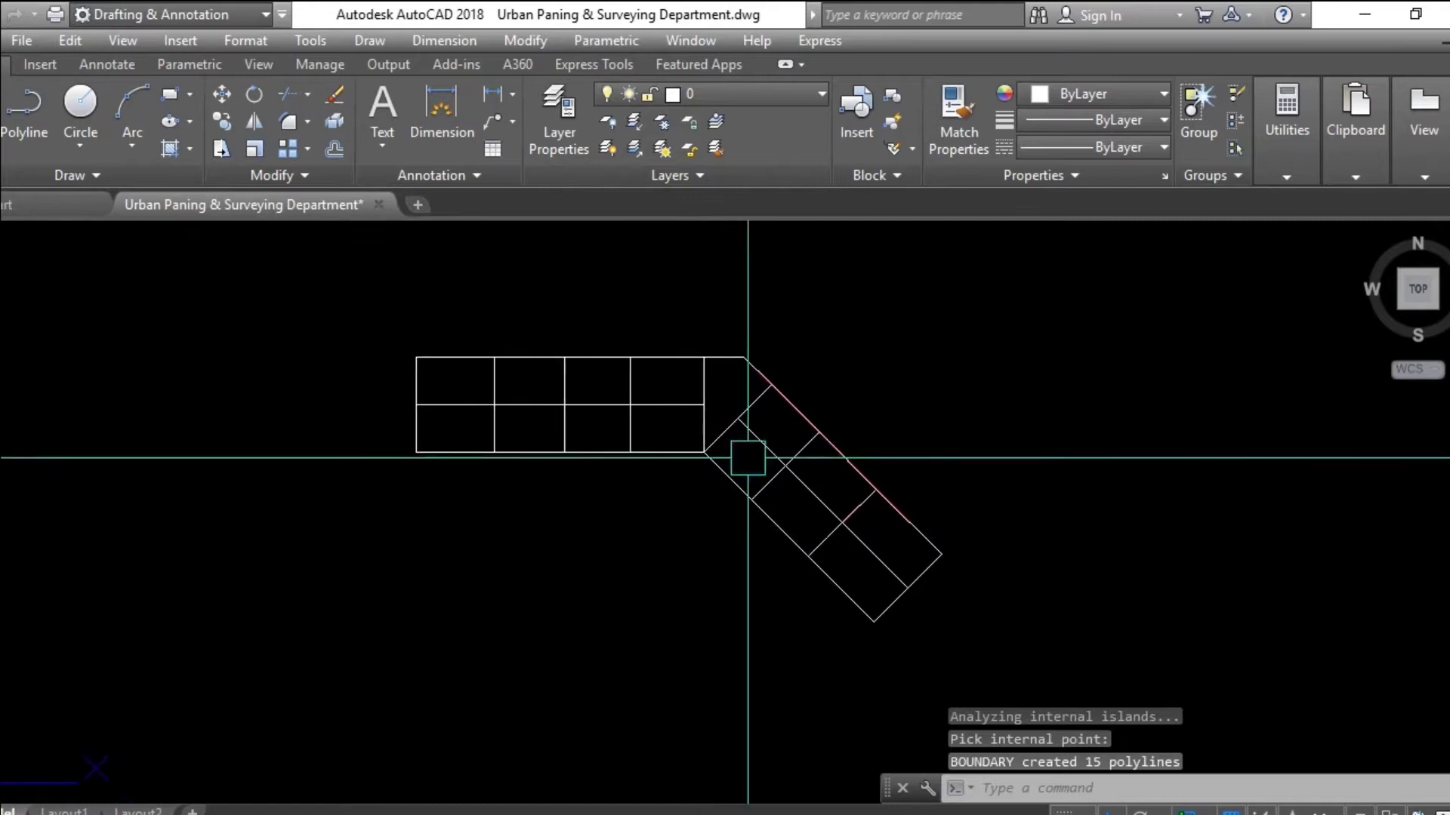
scroll(718, 448, "up", 2)
mouse_move(718, 449)
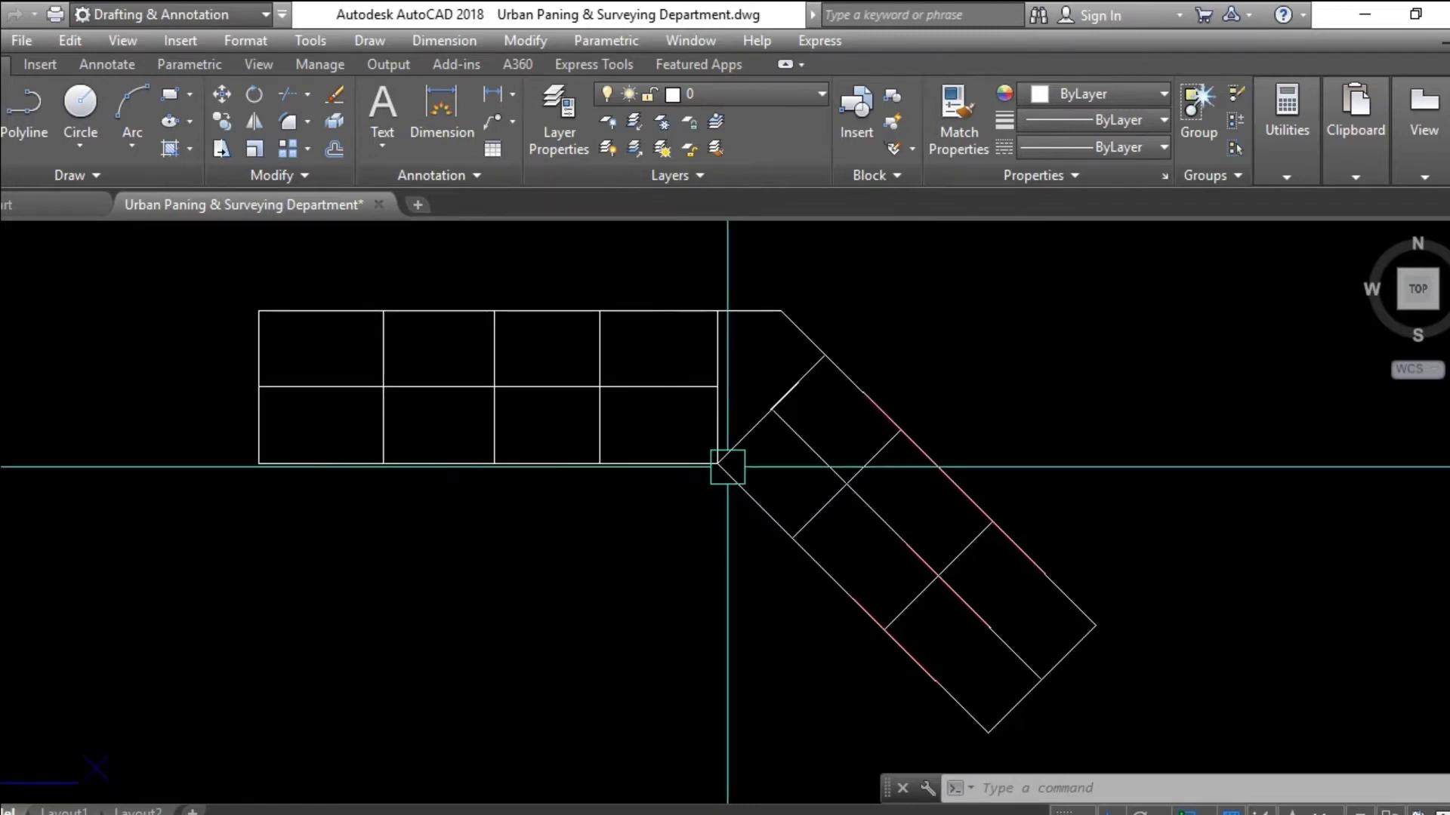
mouse_move(727, 463)
middle_mouse_down()
mouse_move(776, 477)
mouse_move(749, 498)
middle_mouse_up()
scroll(749, 498, "down", 2)
key("Escape")
scroll(614, 475, "up", 2)
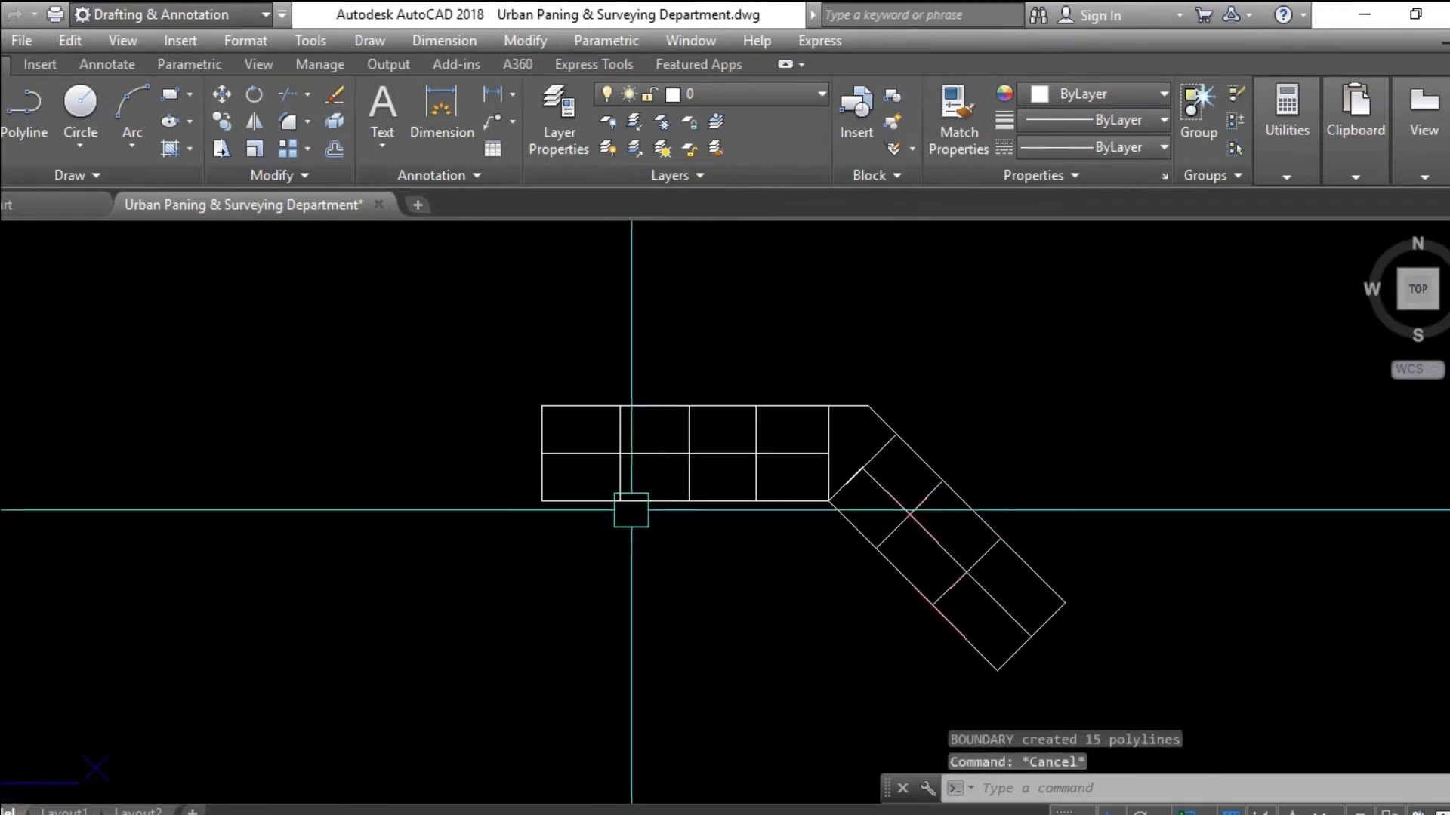
mouse_move(637, 518)
middle_mouse_down()
mouse_move(664, 540)
mouse_move(705, 541)
middle_mouse_up()
key("Escape")
key("Escape")
scroll(725, 551, "down", 1)
middle_click_drag(508, 503, 533, 498)
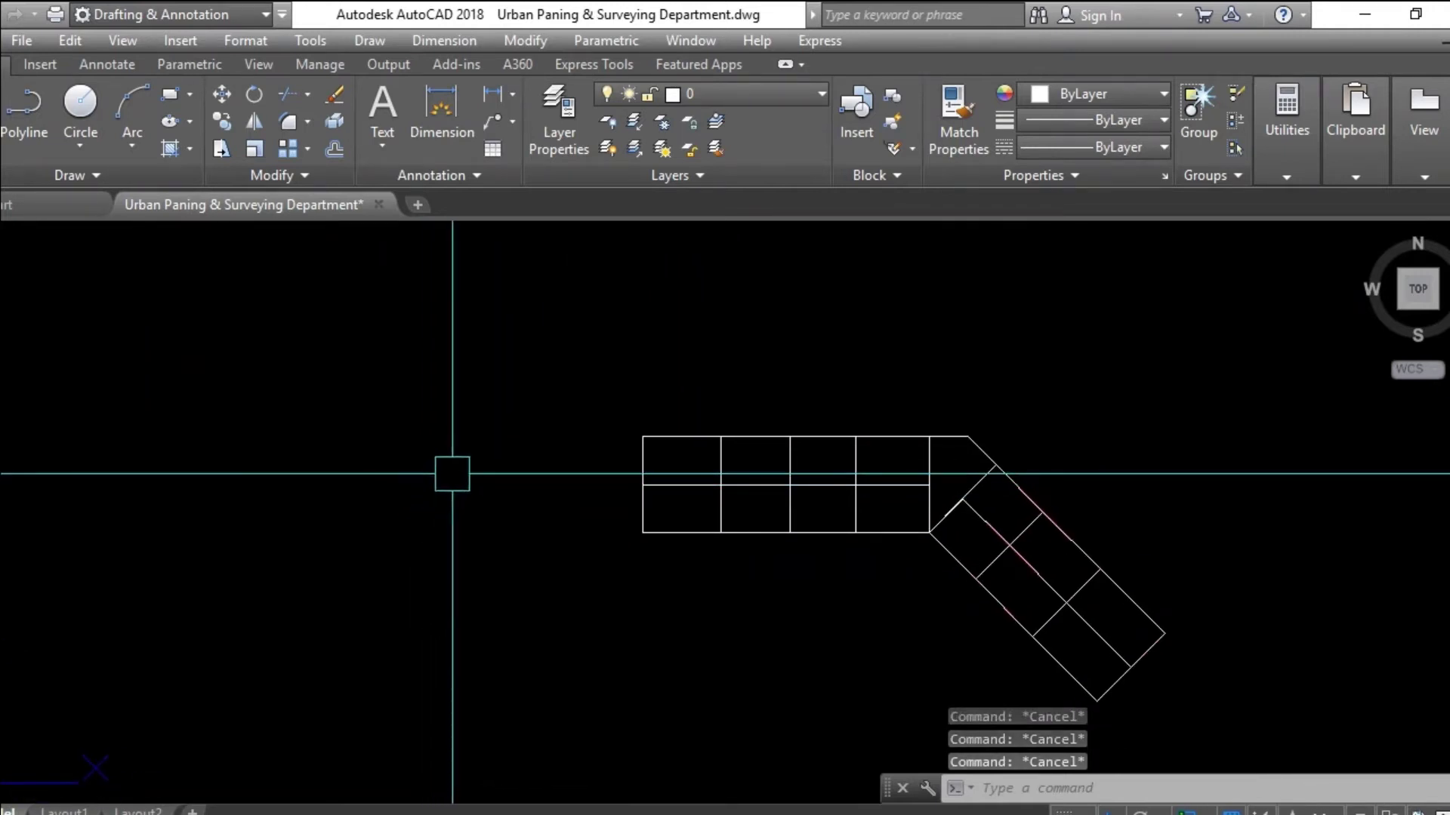
Place the multiline text "1" in the empty area beside the horizontal plot block and finish the text
middle_click_drag(452, 474, 452, 468)
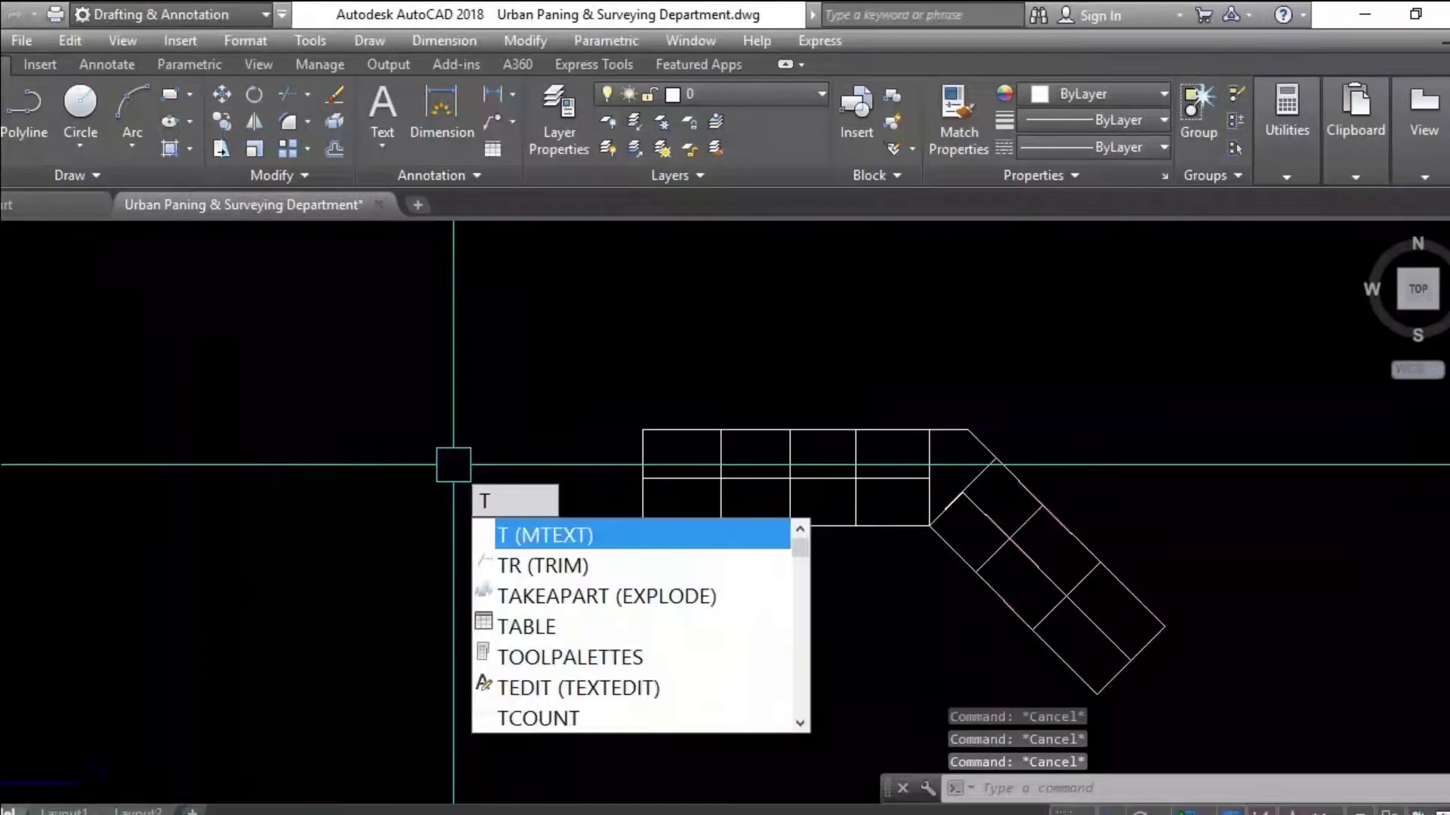
key("Return")
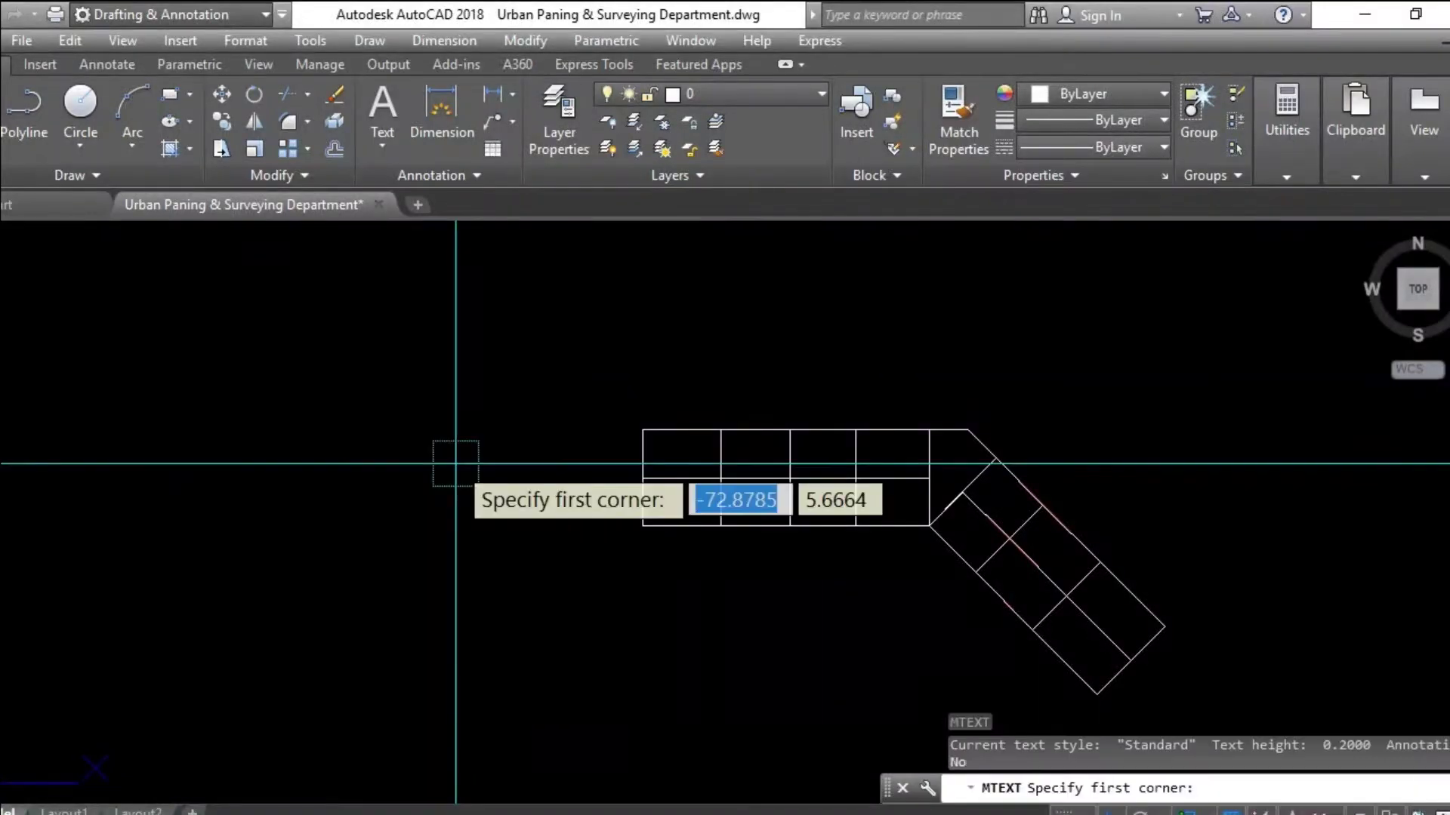
left_click(379, 395)
left_click(382, 453)
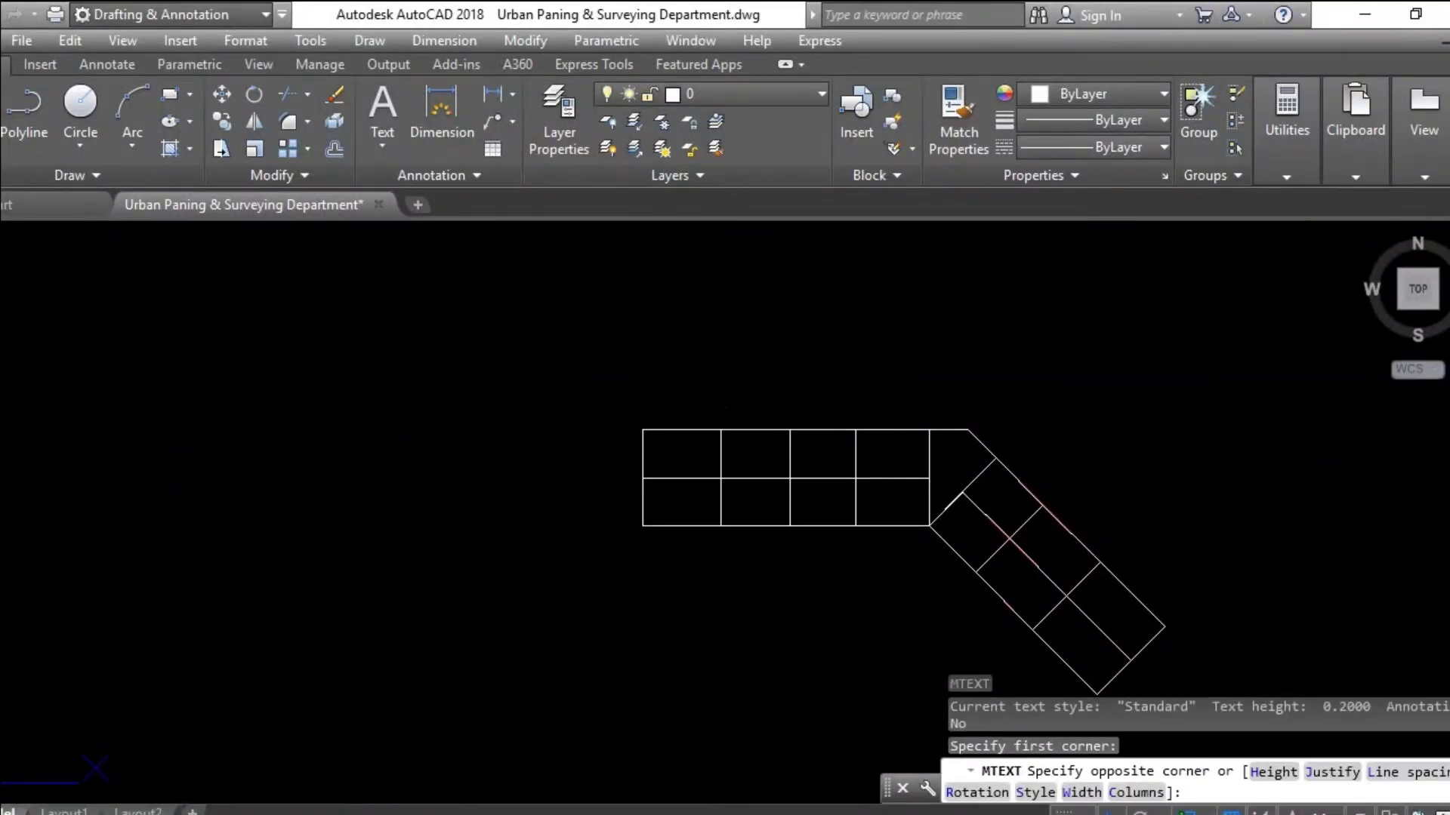
scroll(374, 411, "up", 4)
type("1")
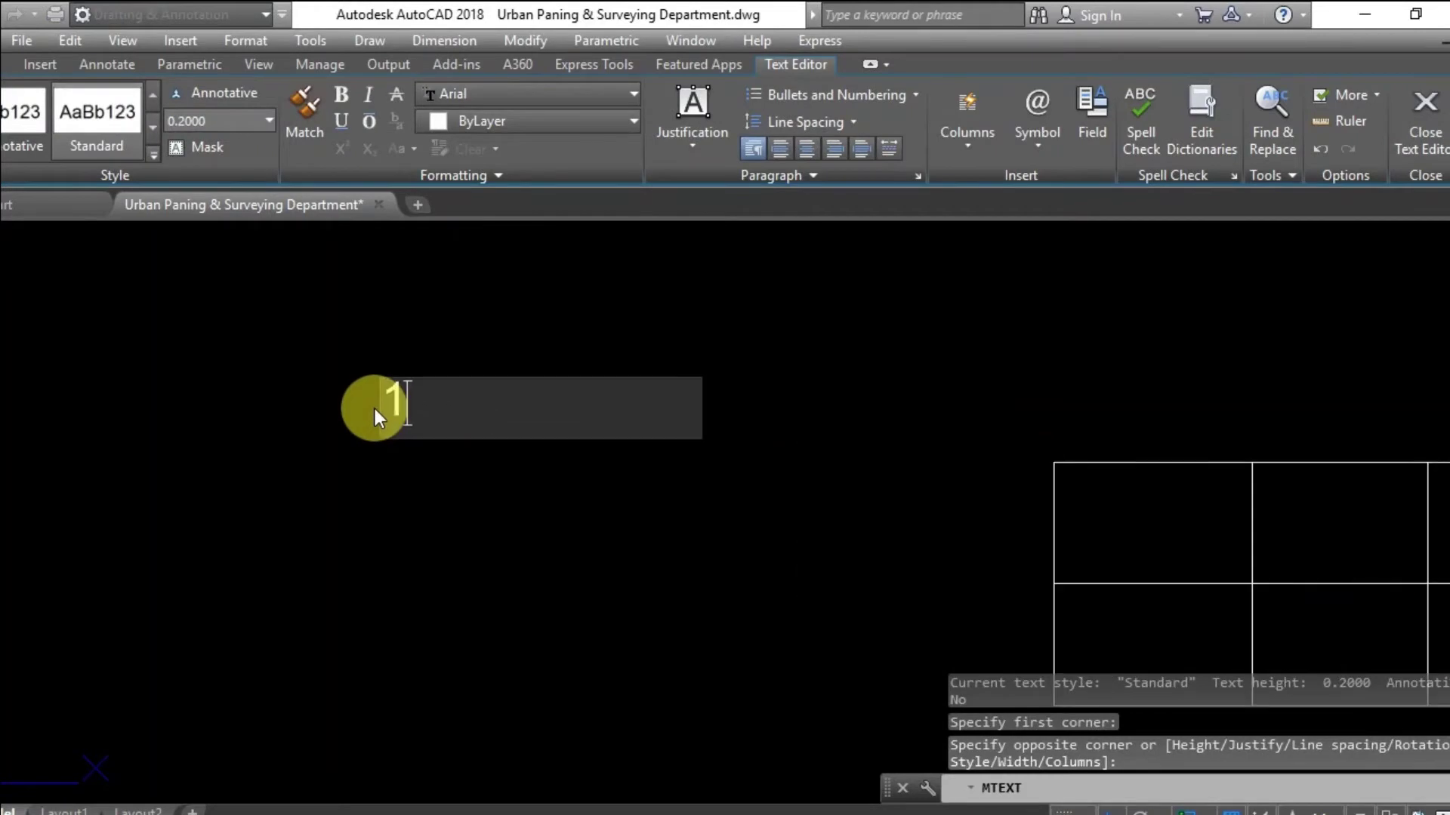
key("Escape")
key("Escape")
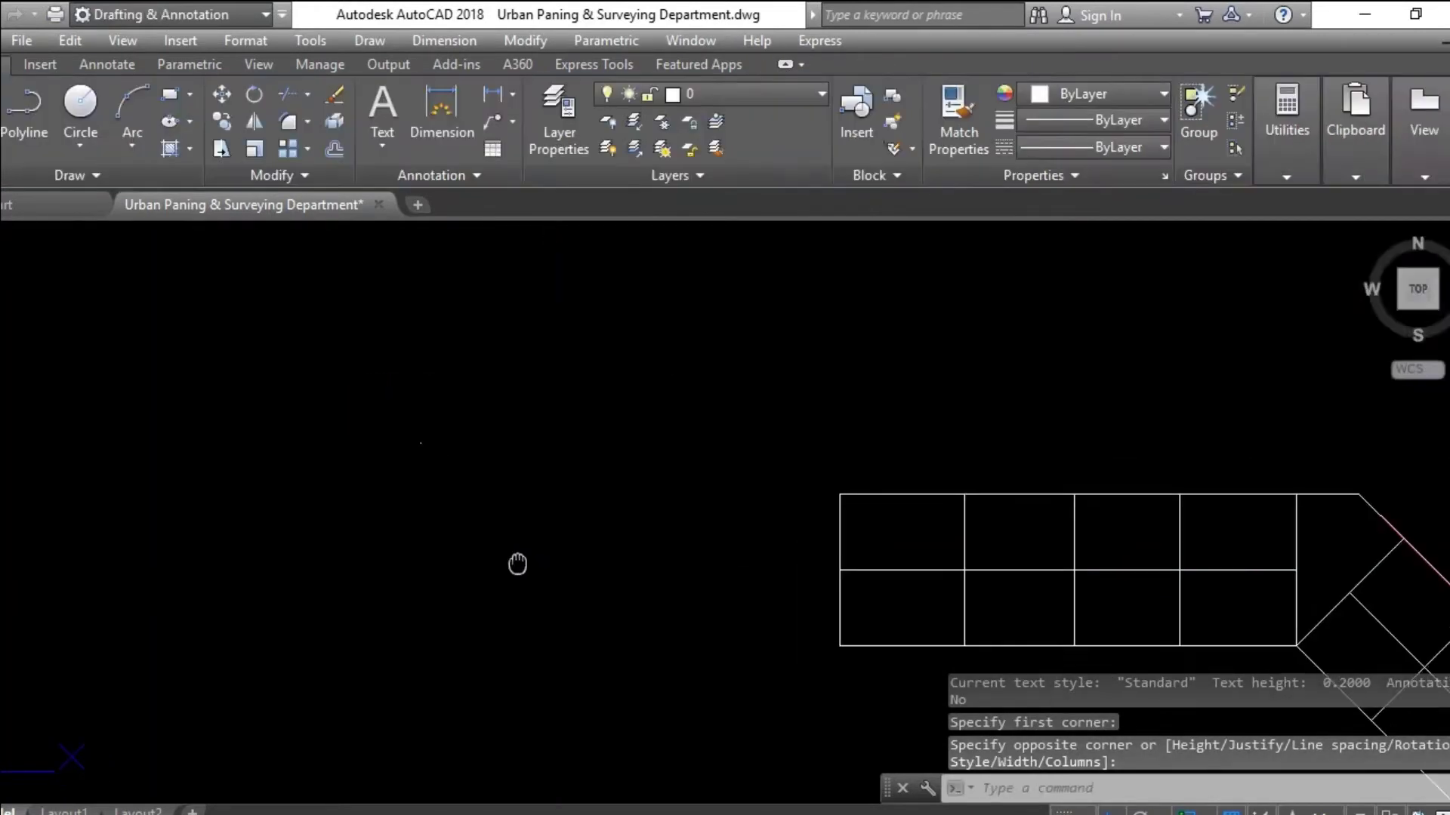
key("Escape")
key("Return")
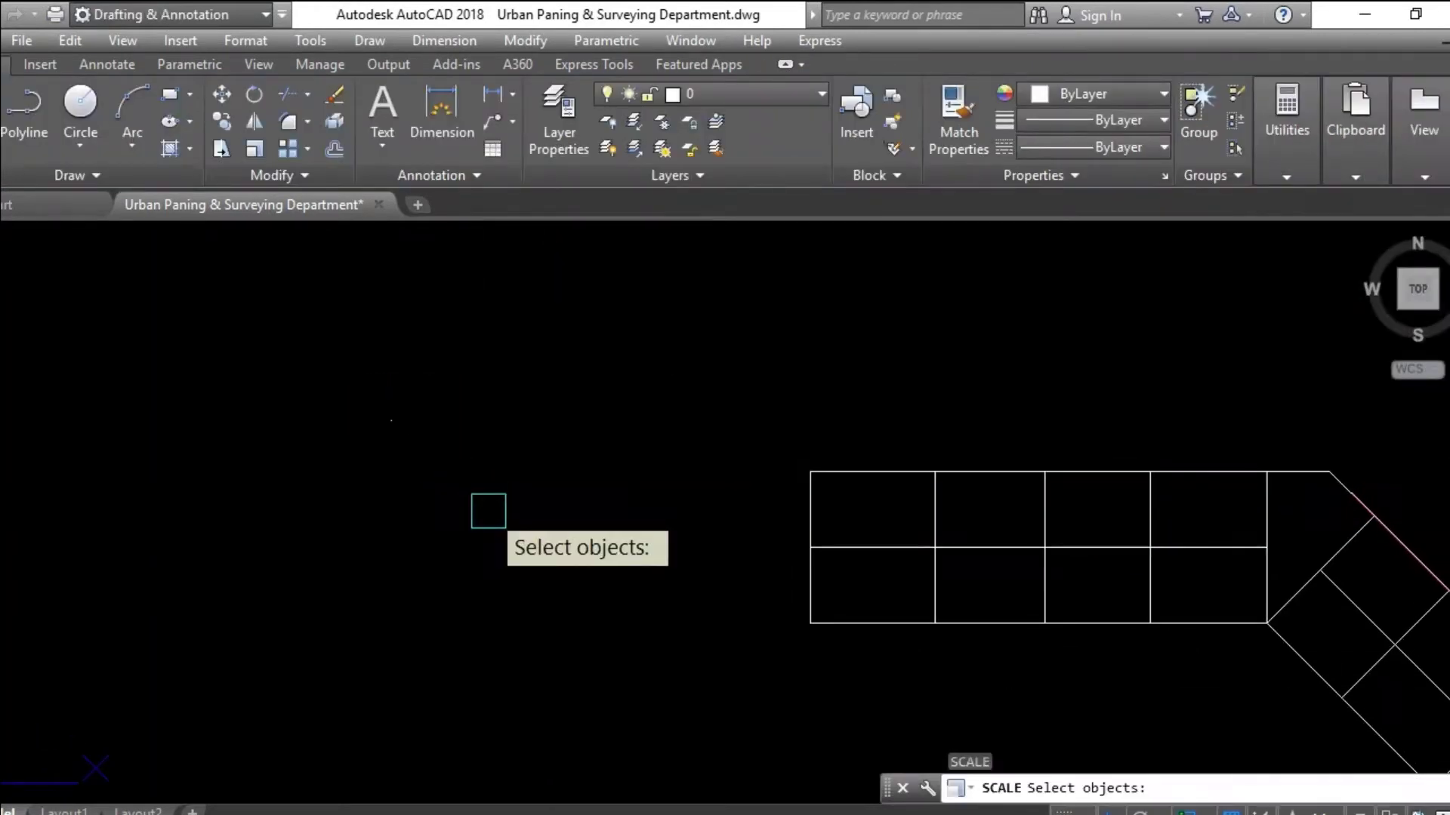
left_click(491, 507)
left_click(372, 333)
key("Return")
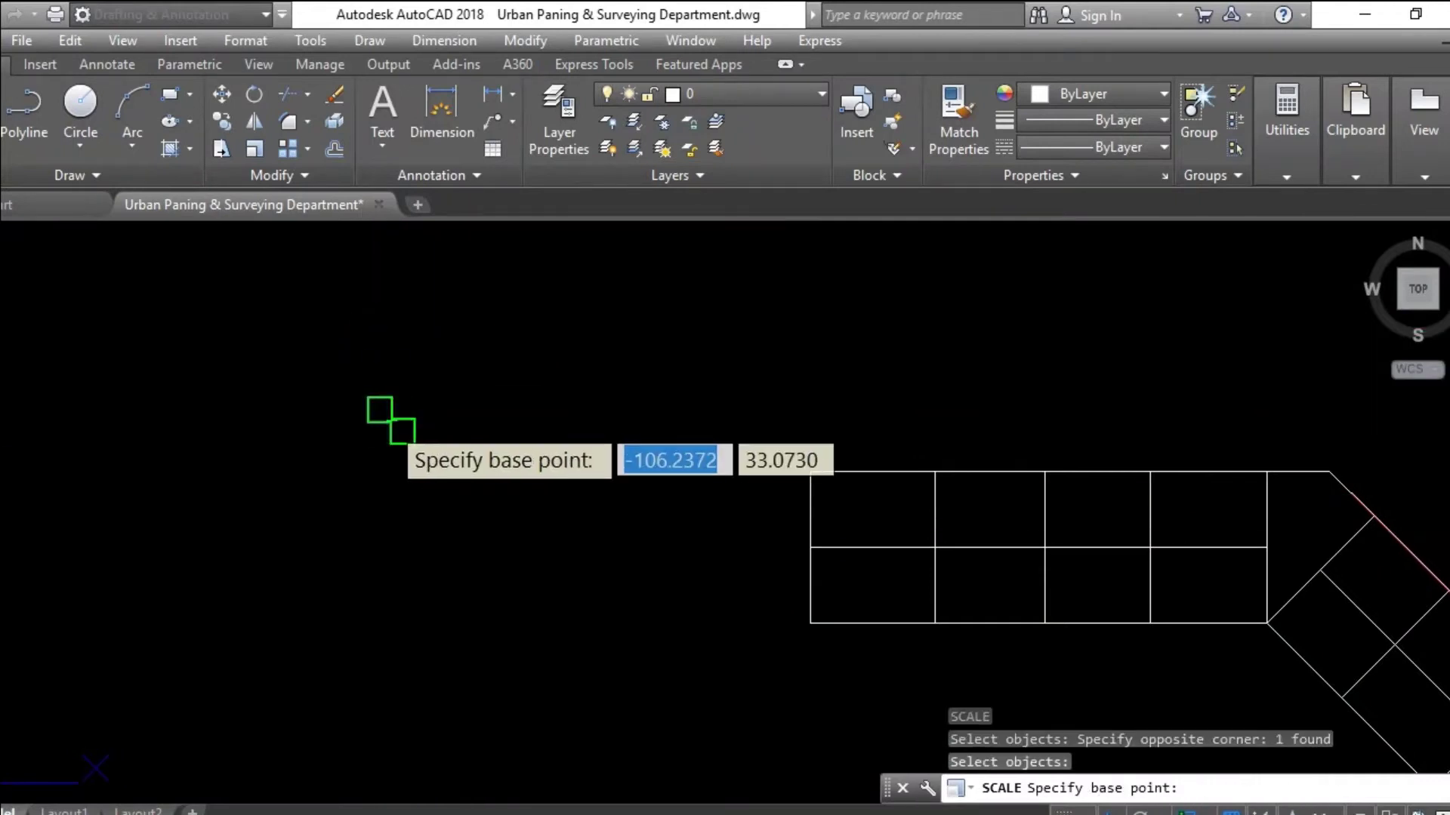
key("Escape")
key("Escape")
key("Escape")
key("Escape")
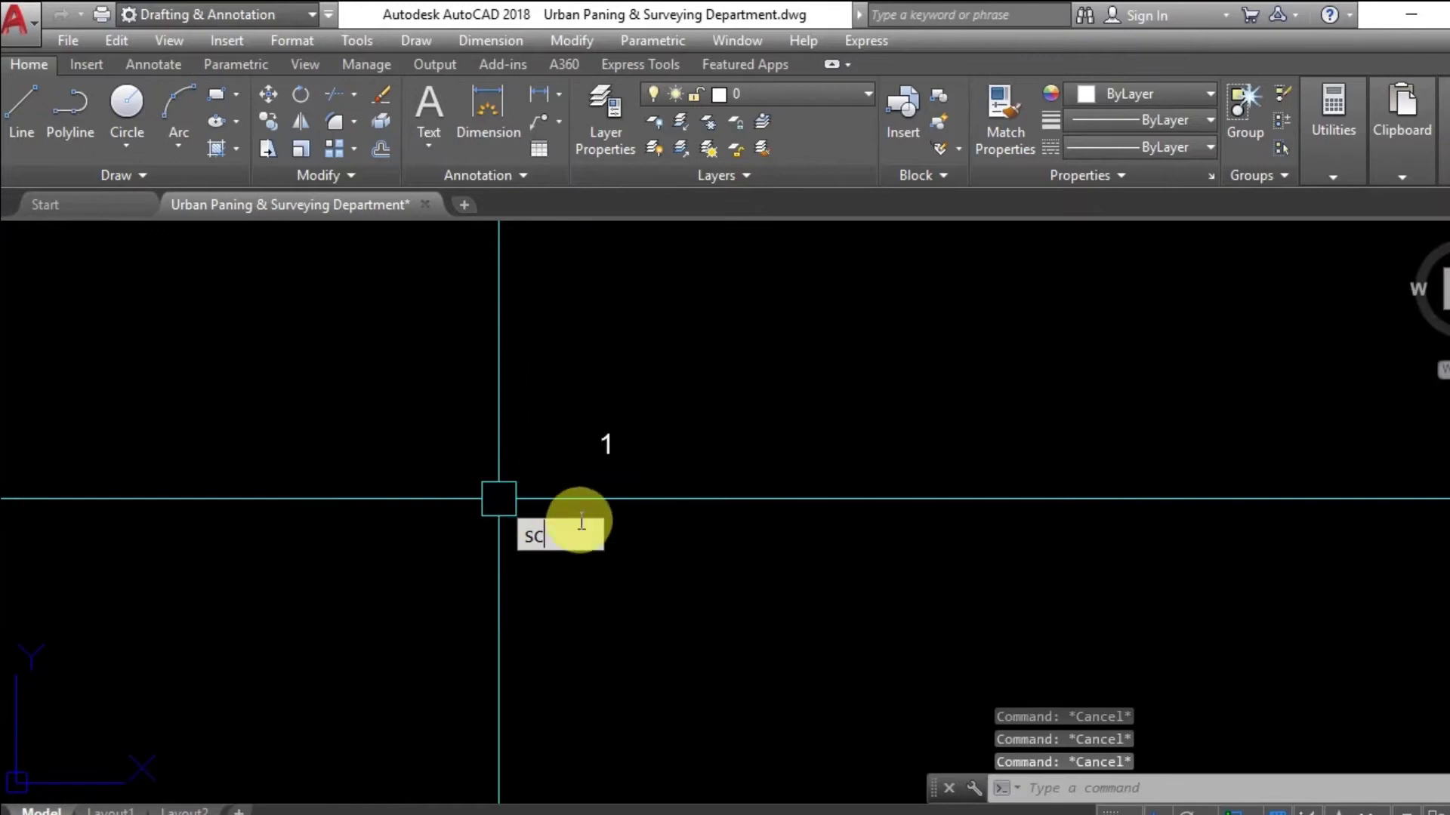
Scale the text "1" up by a factor of about 77 from a base point on the number
type("SC")
key("Return")
left_click(617, 480)
left_click(511, 401)
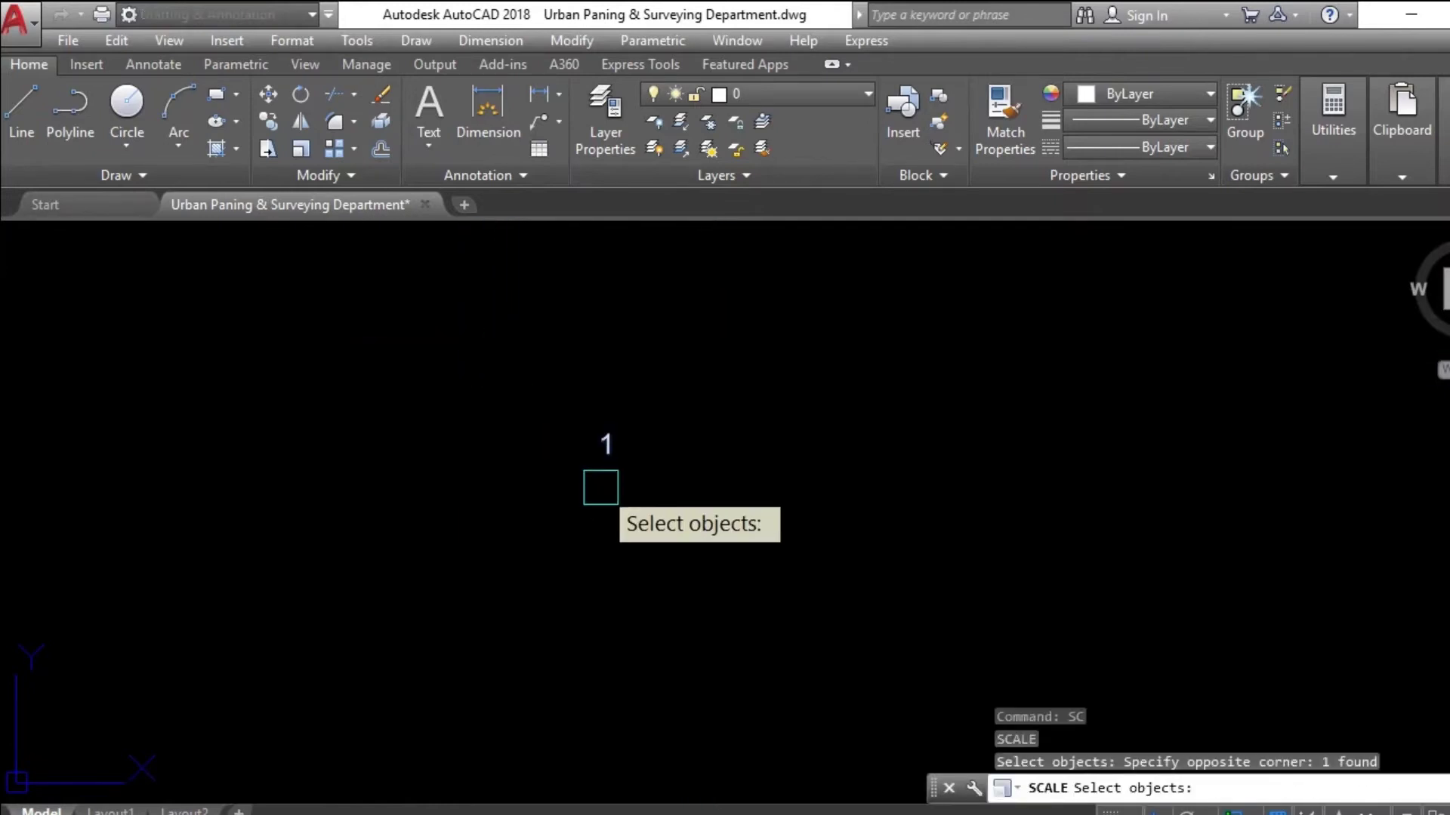
key("Return")
left_click(605, 446)
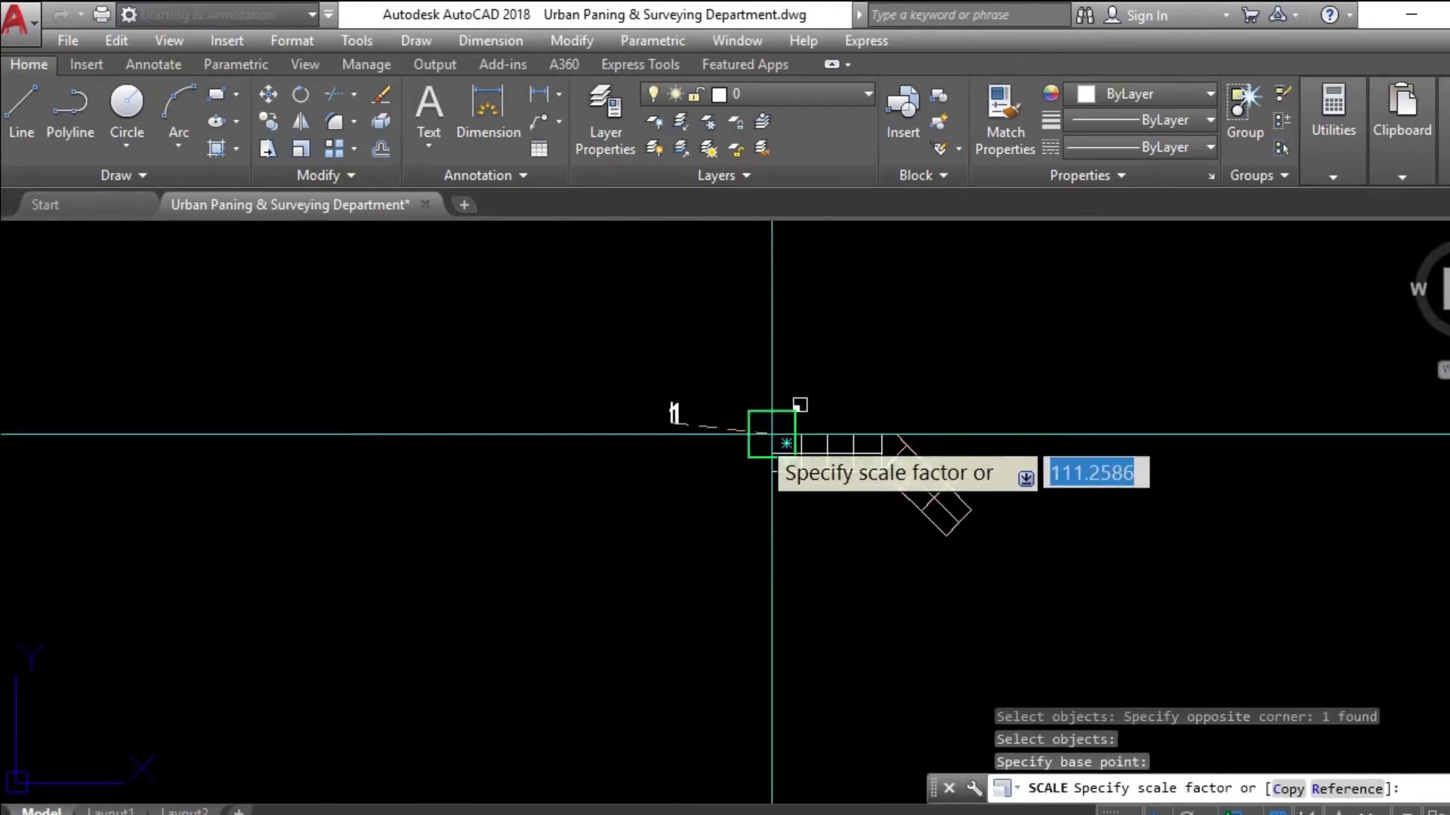
scroll(836, 453, "up", 4)
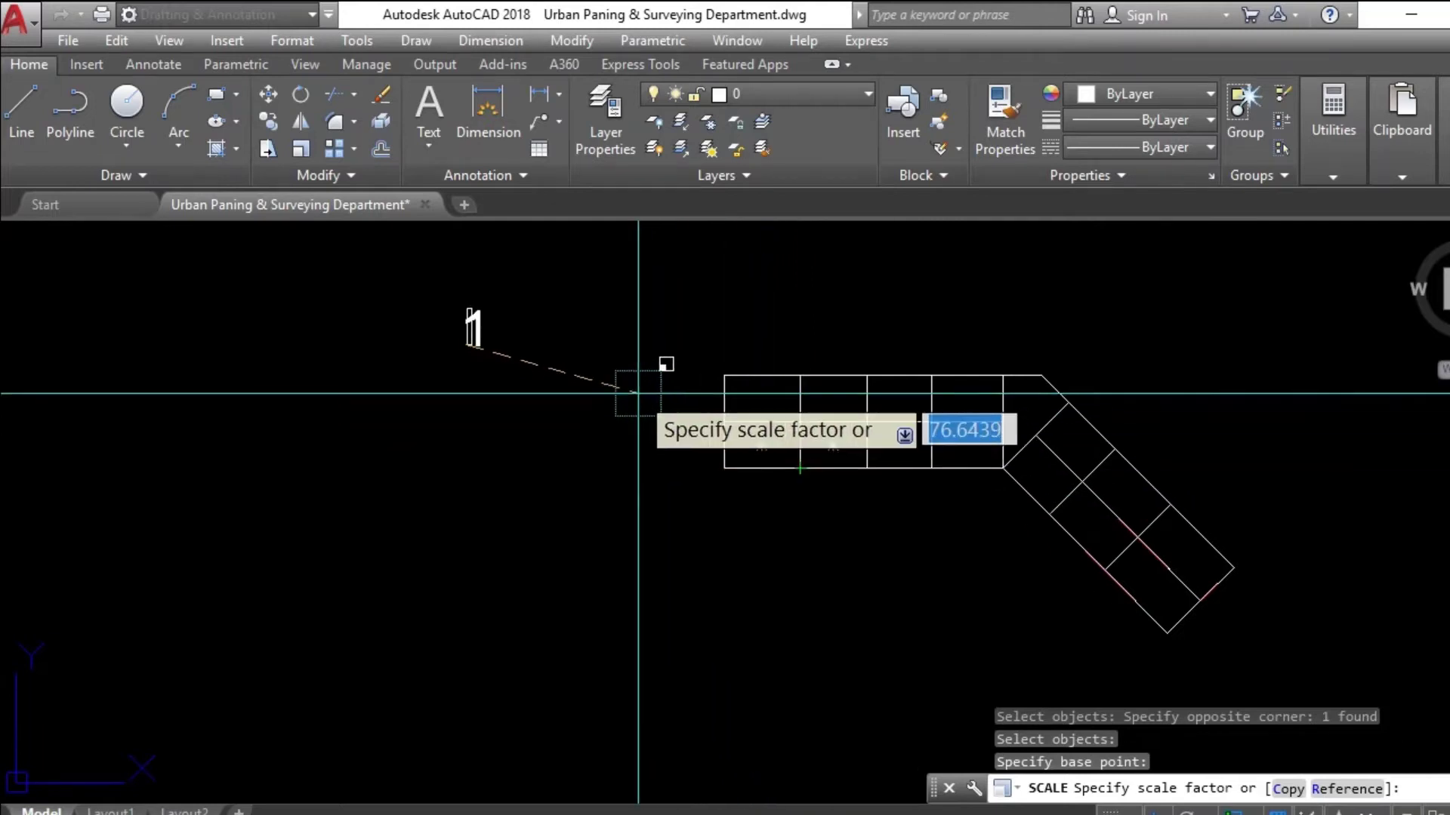
key("Escape")
middle_click_drag(602, 444, 652, 489)
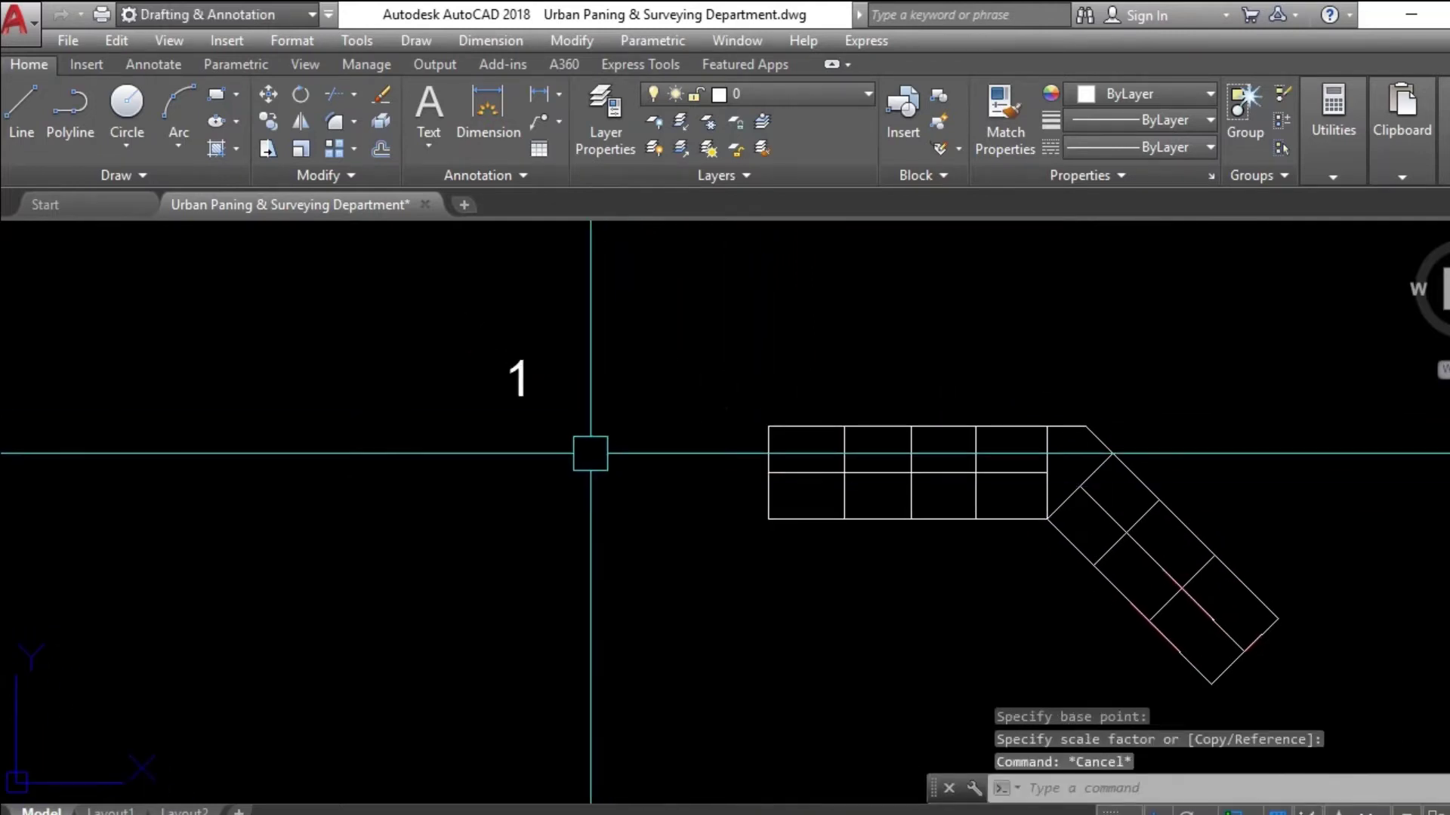
Copy the enlarged number "1" into the upper-left plot of the horizontal block
type("co")
key("Return")
left_click(518, 379)
key("Return")
left_click(516, 395)
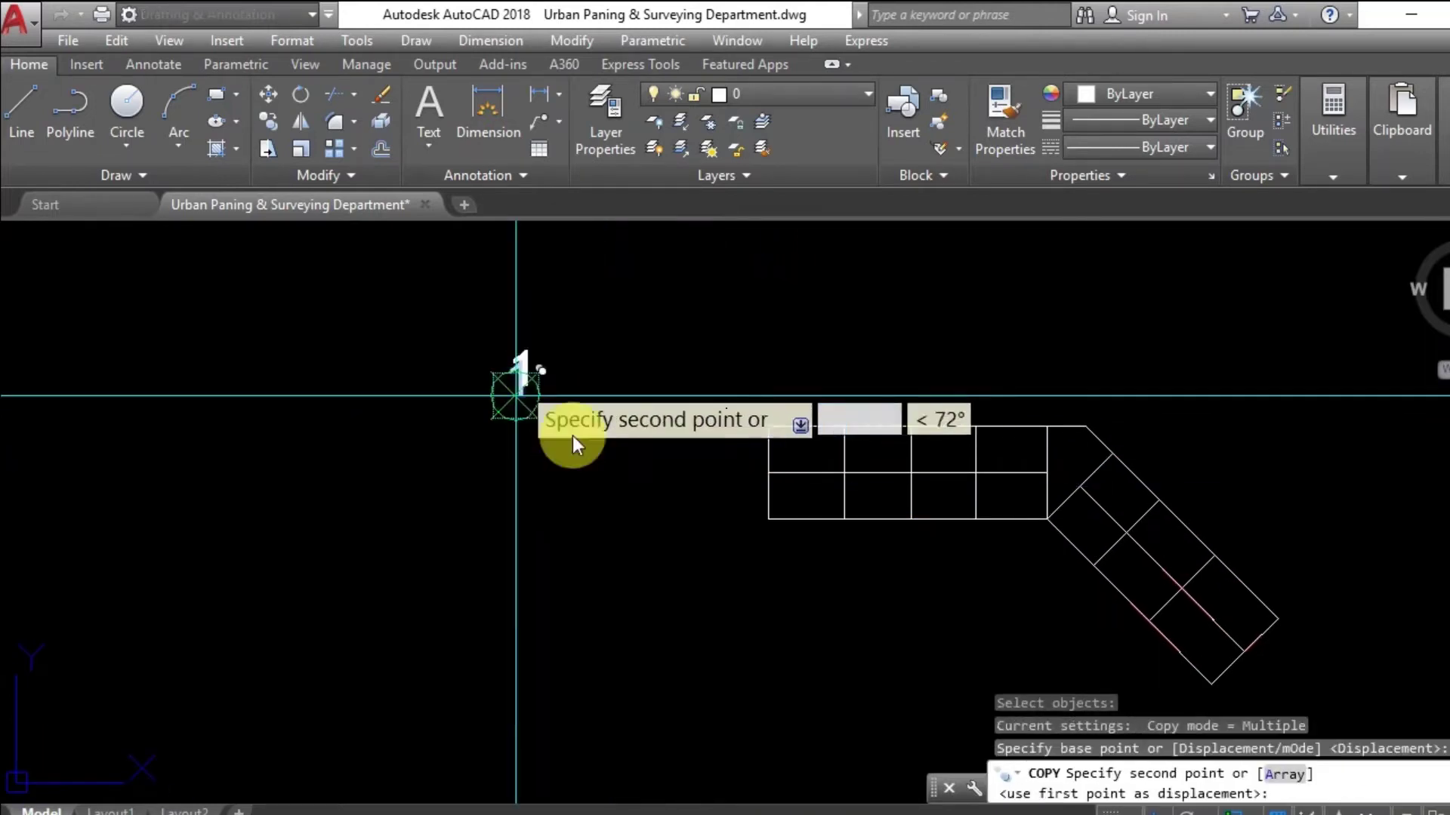
scroll(792, 463, "up", 5)
left_click(802, 475)
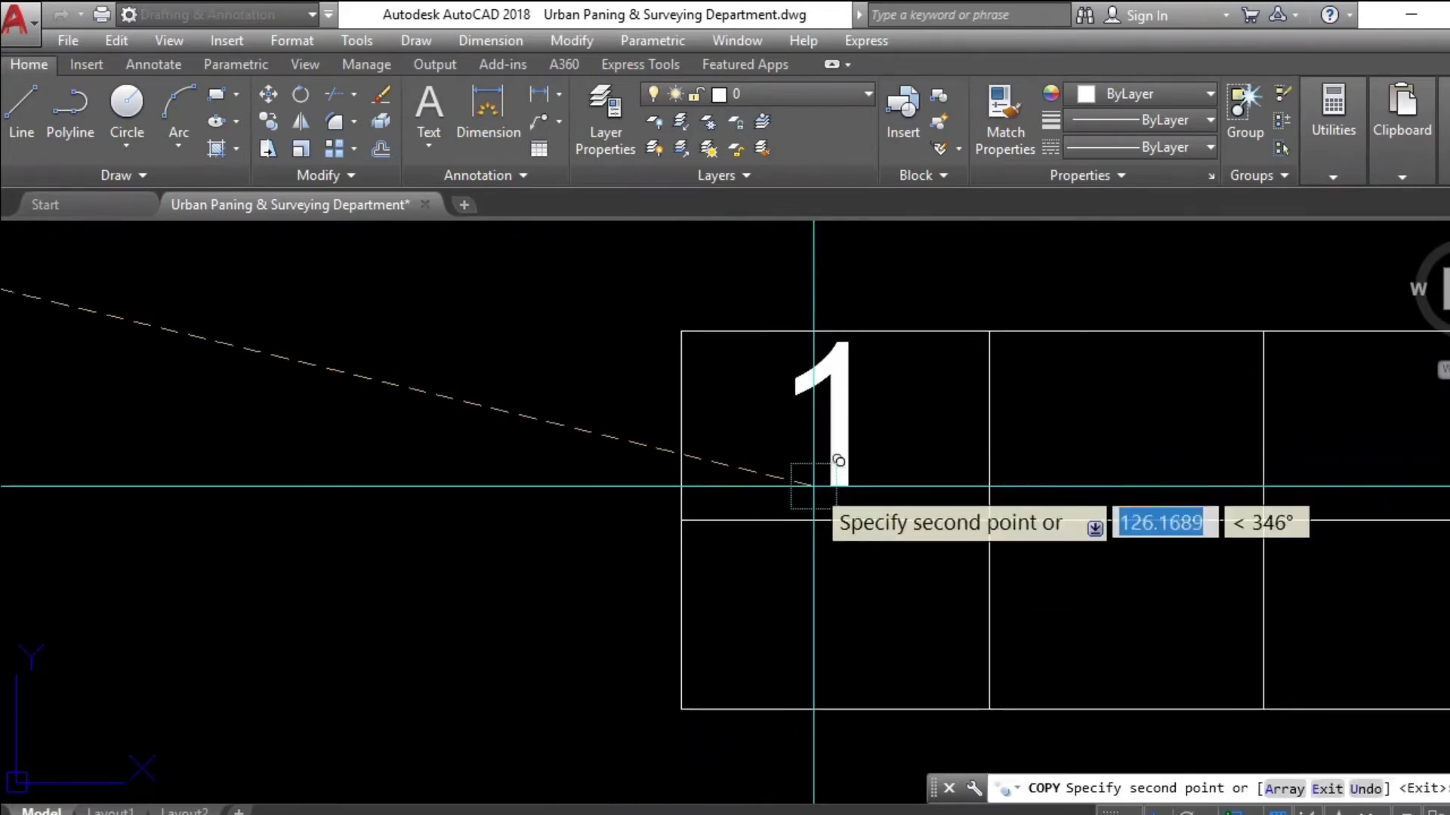
scroll(615, 474, "down", 4)
key("Escape")
key("Escape")
Shrink the number in the upper-left plot with Scale's Reference option, picking its height as the reference length
scroll(703, 518, "up", 4)
type("sc")
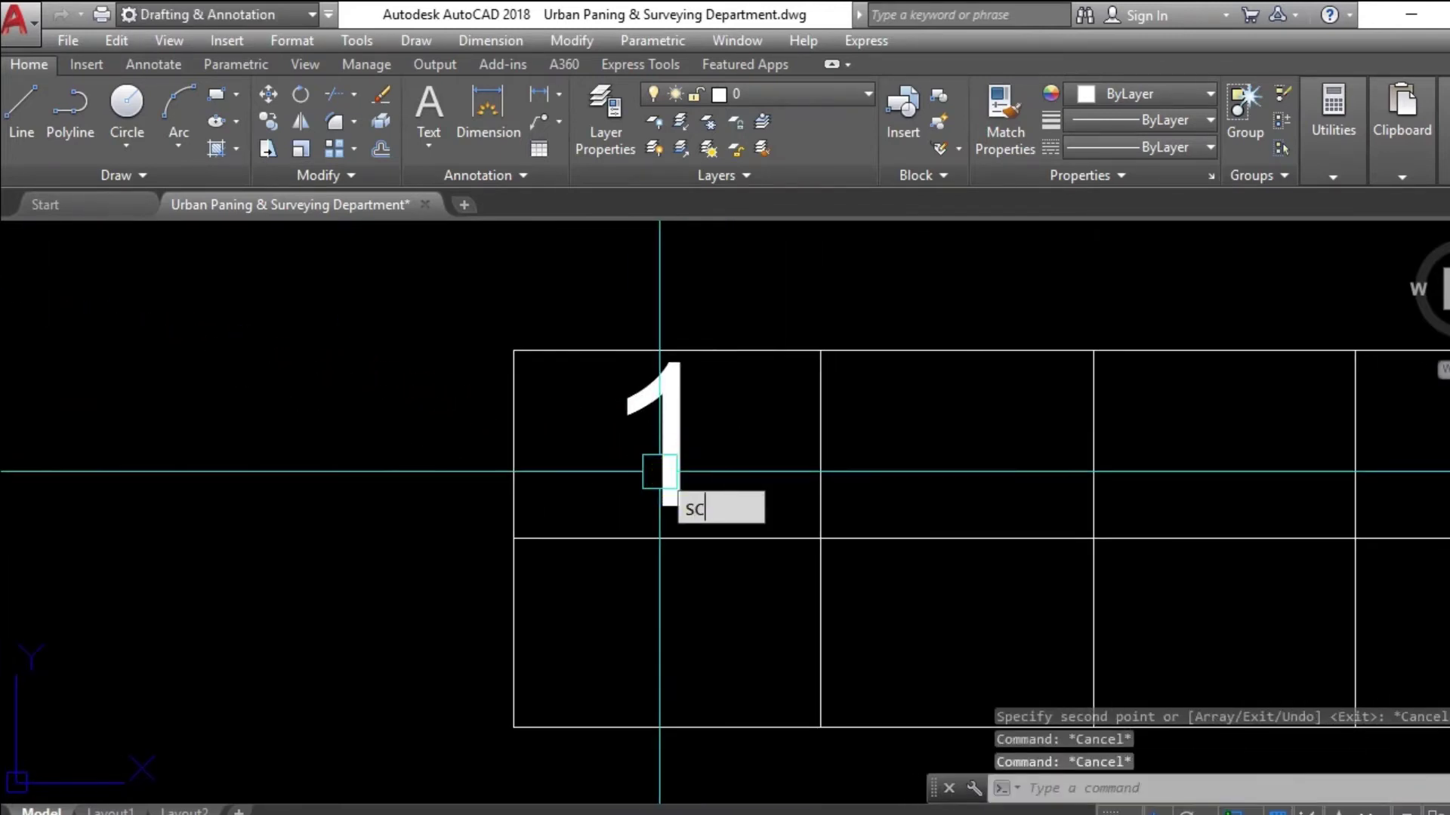
key("Return")
left_click(664, 477)
key("Return")
left_click(672, 505)
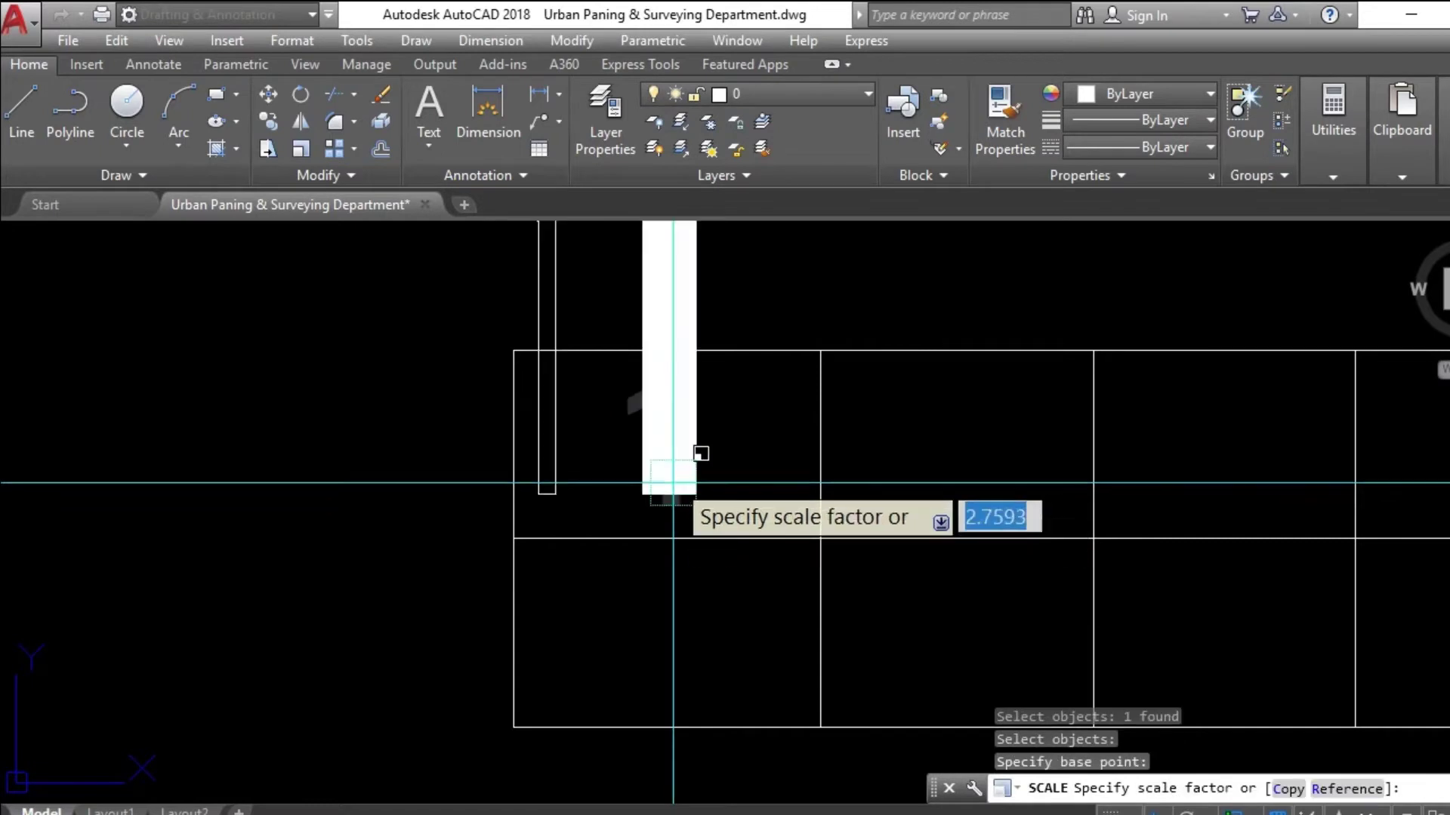
type("r")
key("Return")
left_click(675, 505)
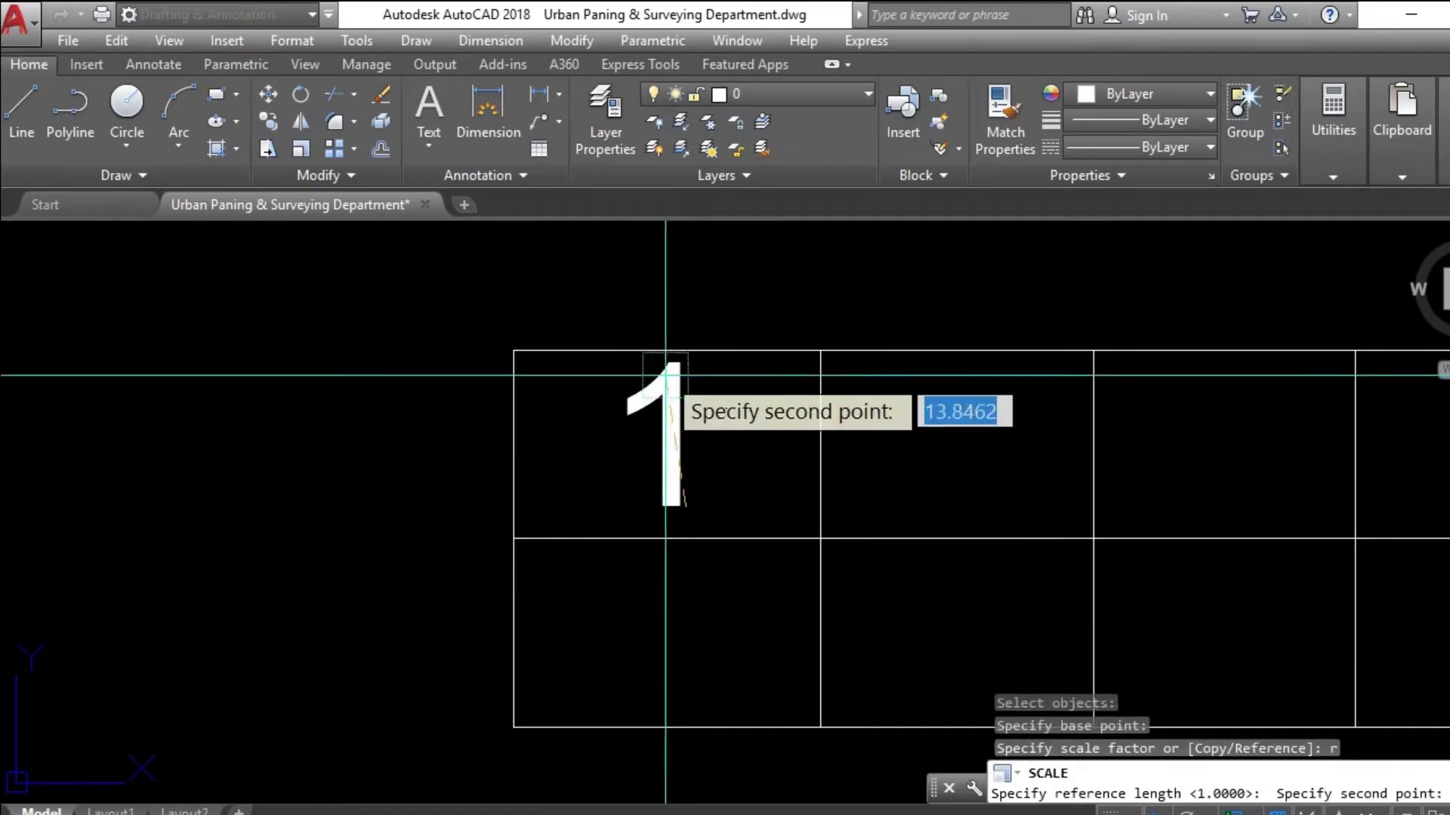
left_click(680, 372)
scroll(682, 372, "up", 2)
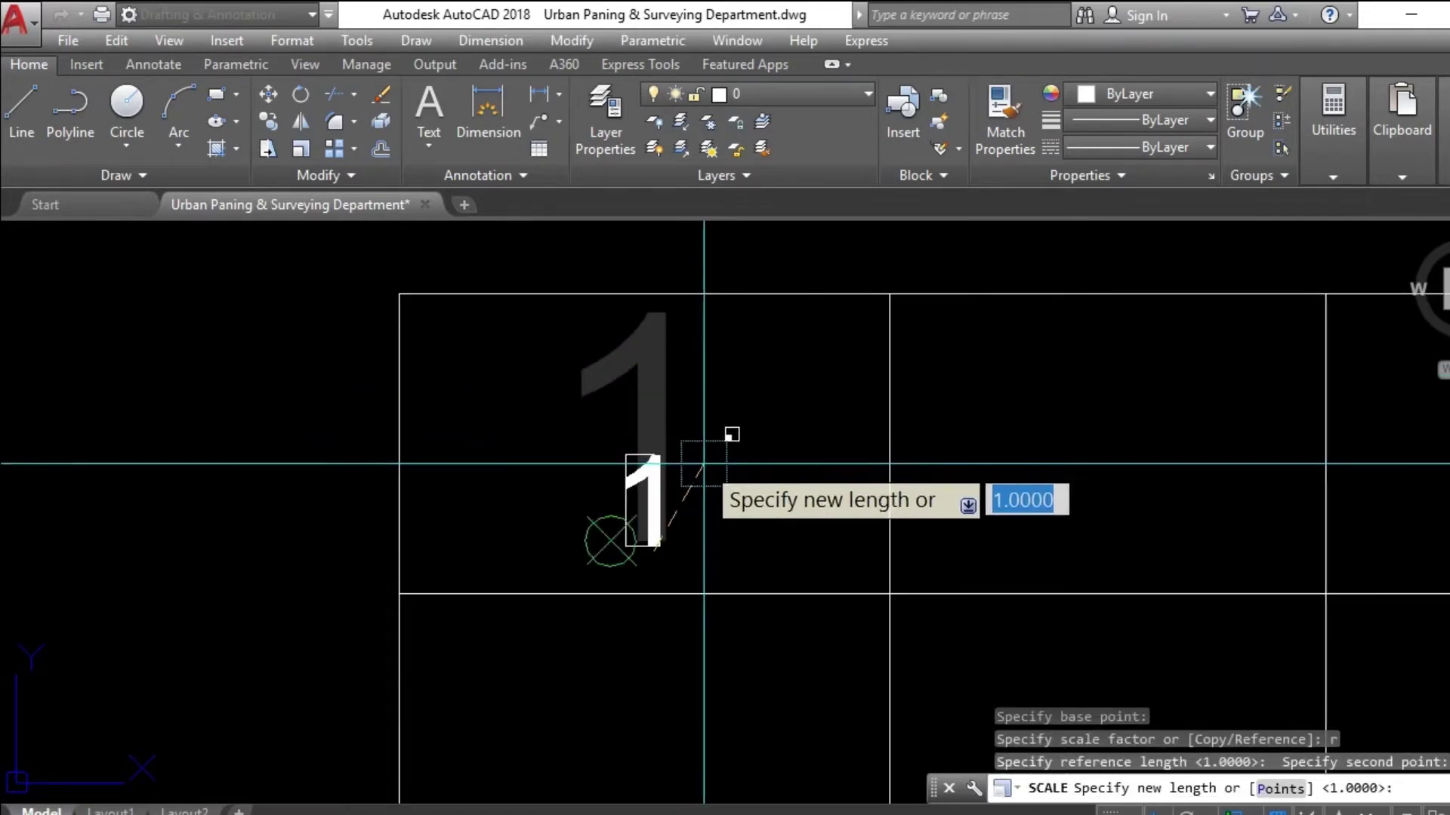
key("Return")
key("Escape")
Move the shrunken number "1" up to near the centre of the upper-left plot
type("c")
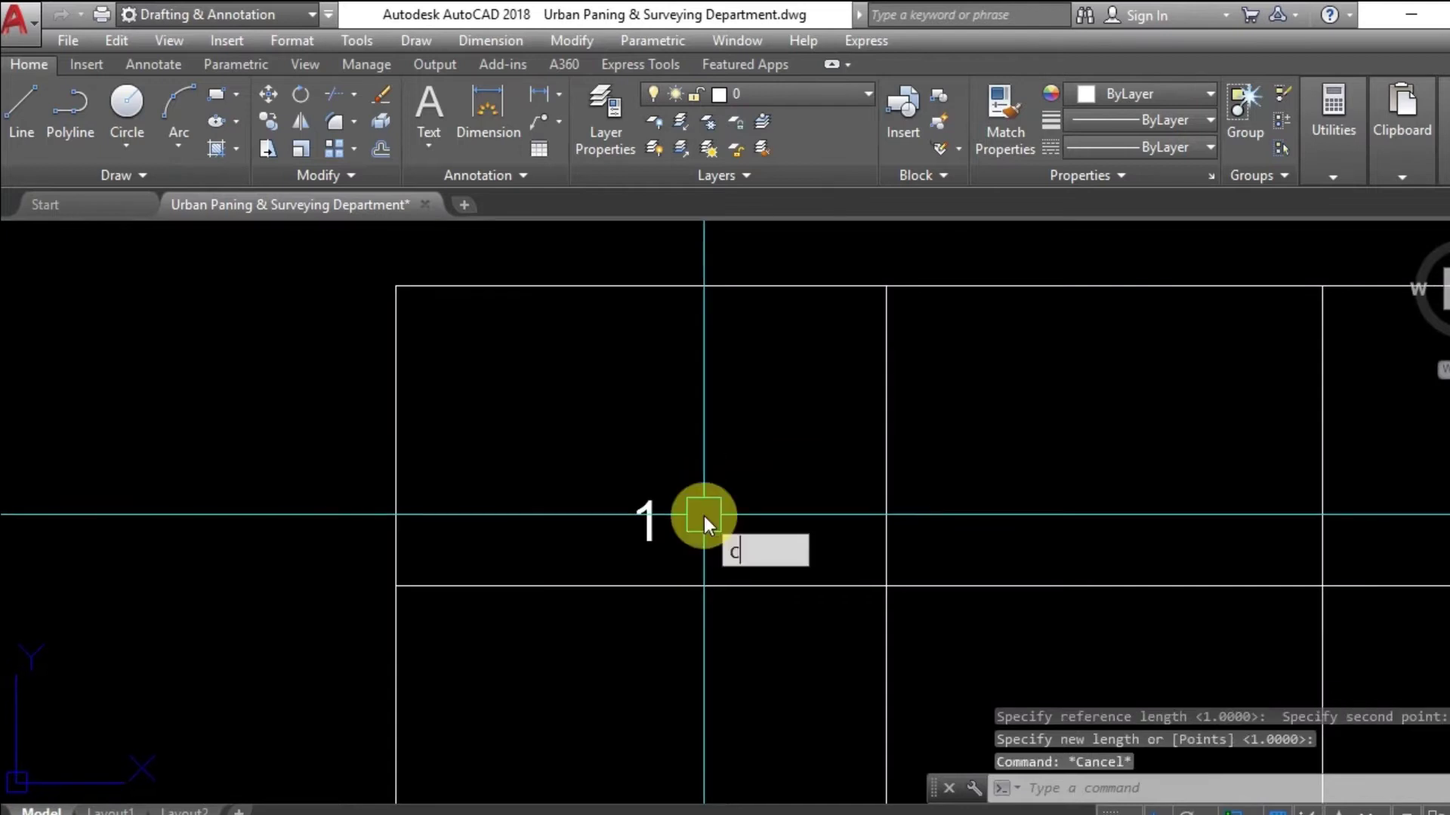
key("Escape")
type("m")
key("Return")
left_click(647, 523)
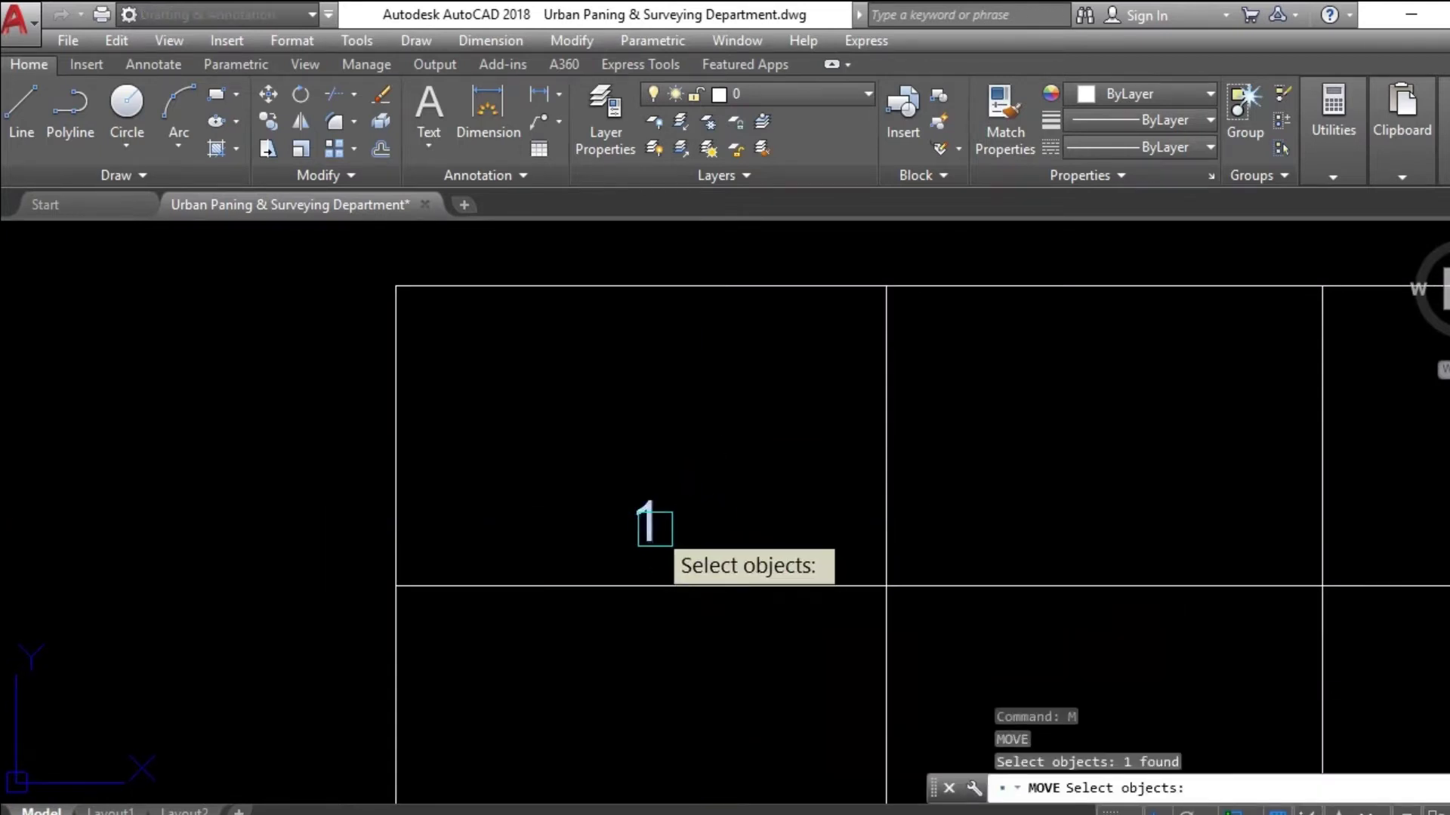
key("Return")
left_click(665, 533)
scroll(686, 481, "up", 2)
left_click(724, 438)
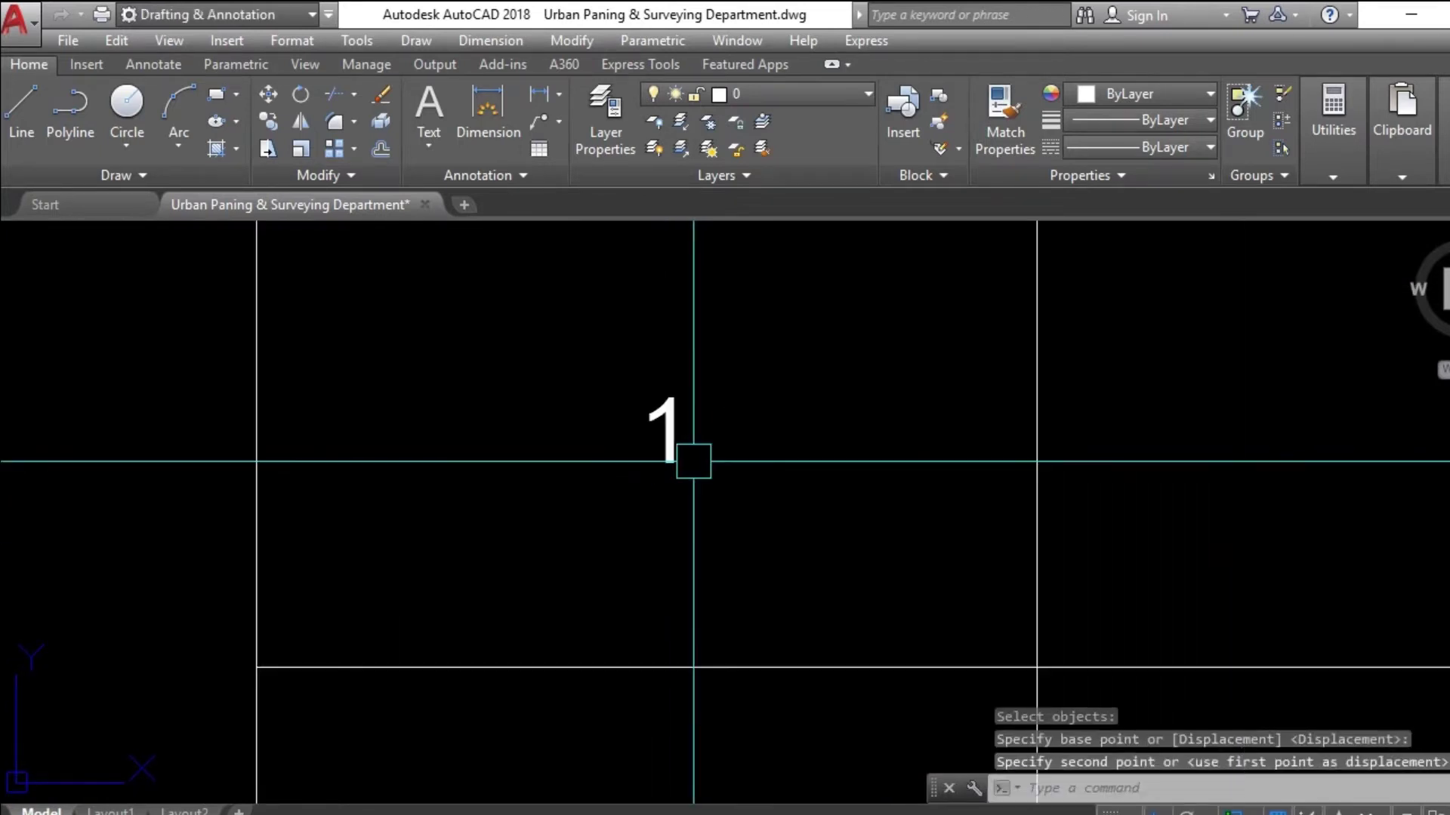
scroll(689, 463, "down", 4)
middle_click_drag(690, 463, 719, 494)
key("Escape")
Scale the number "1" in the upper-left plot up to about half the plot's height
scroll(667, 473, "up", 3)
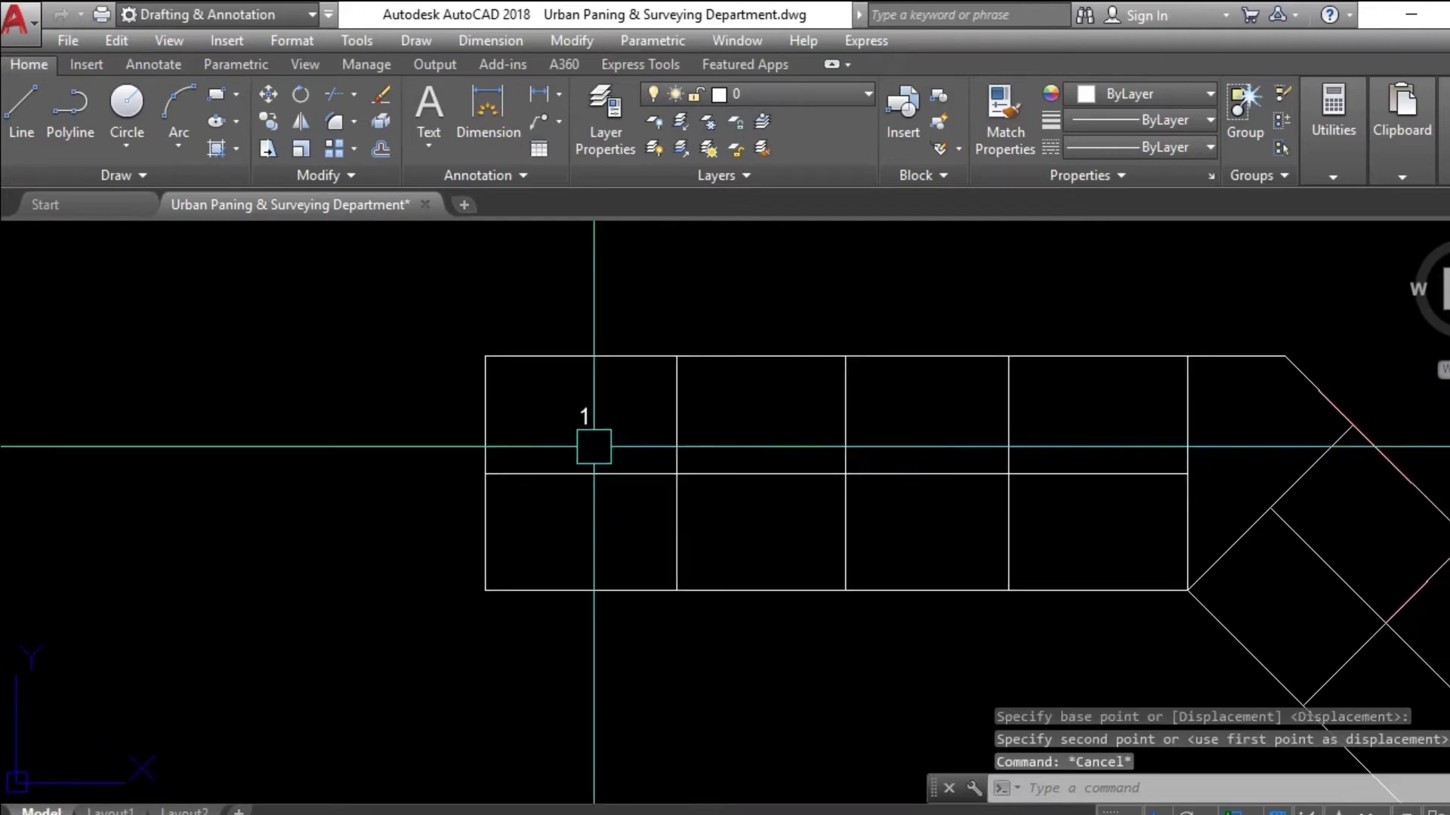
type("sc")
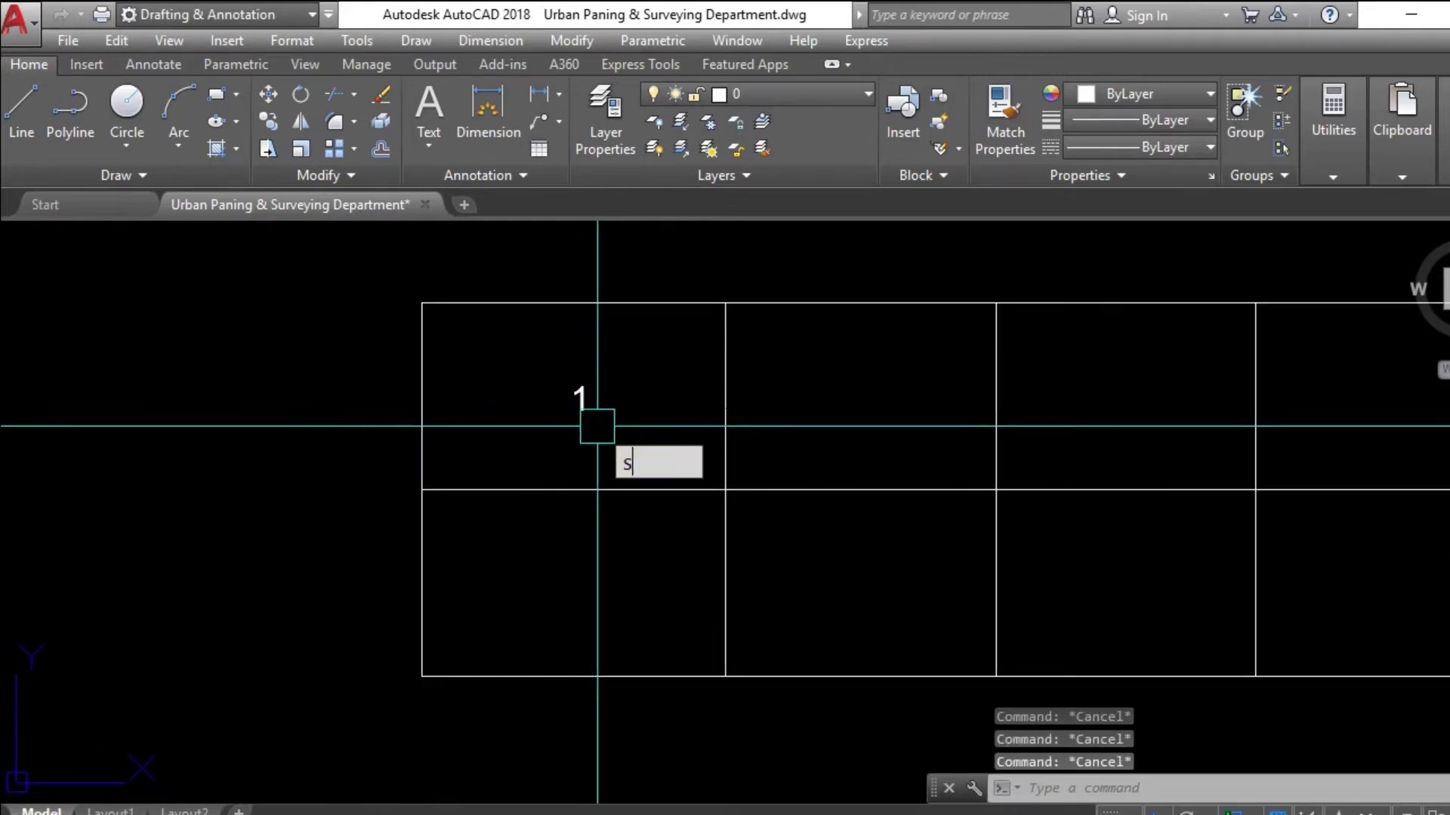
key("Return")
left_click(575, 406)
key("Return")
left_click(578, 408)
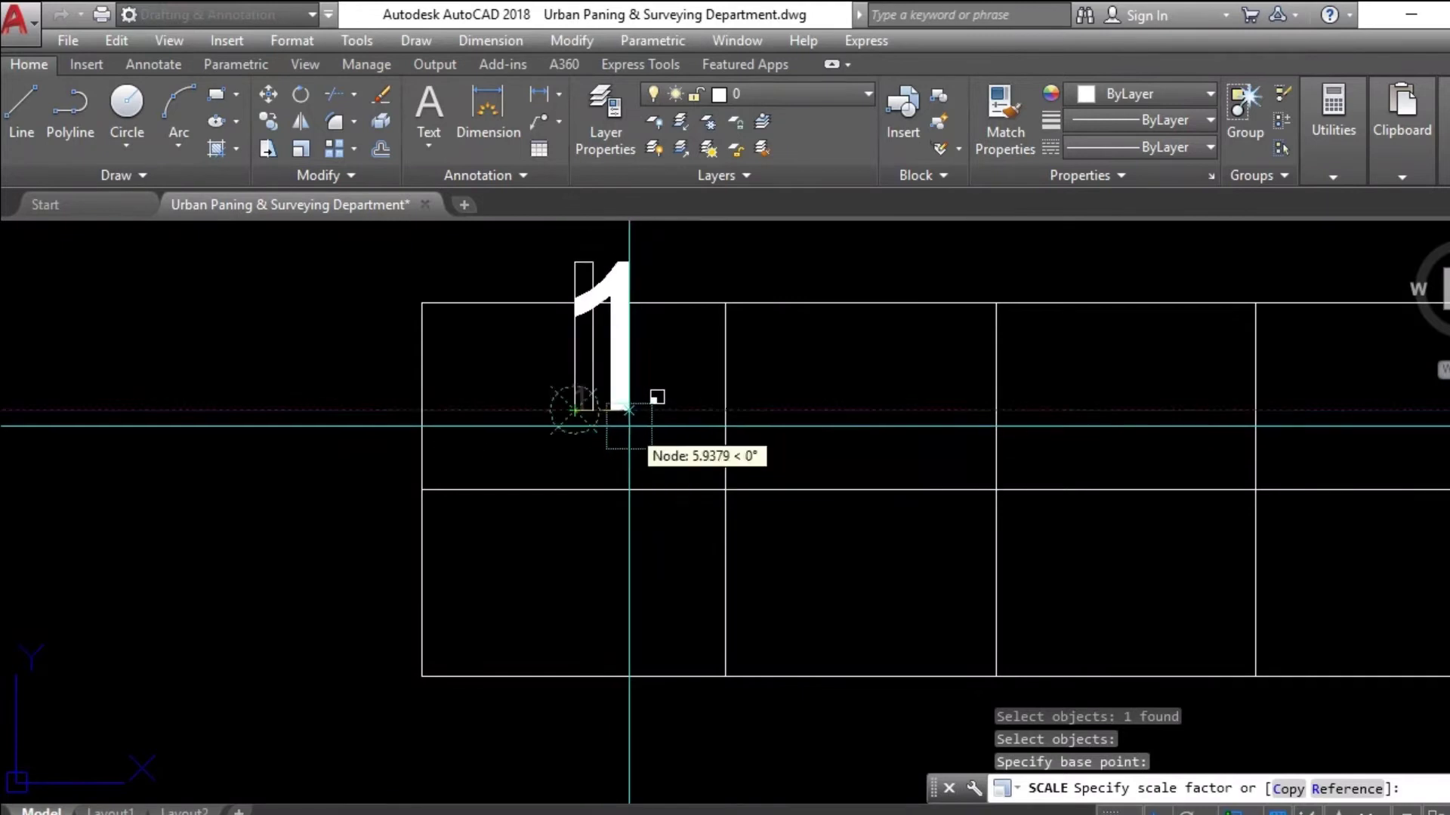
scroll(620, 382, "up", 3)
left_click(599, 415)
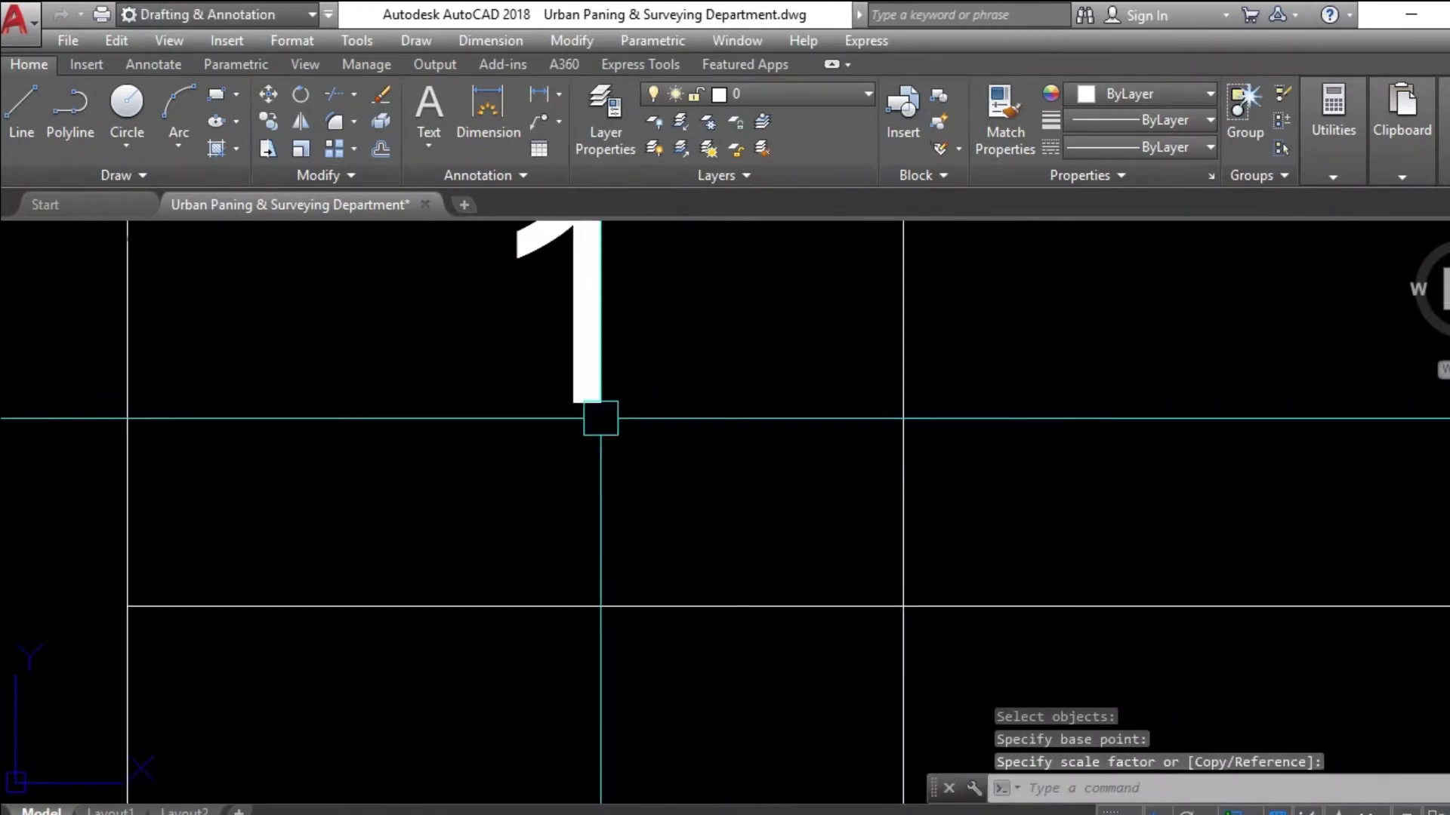
scroll(599, 415, "down", 5)
key("Escape")
key("Escape")
Move the enlarged number "1" slightly to the left within the upper-left plot
type("m")
key("Return")
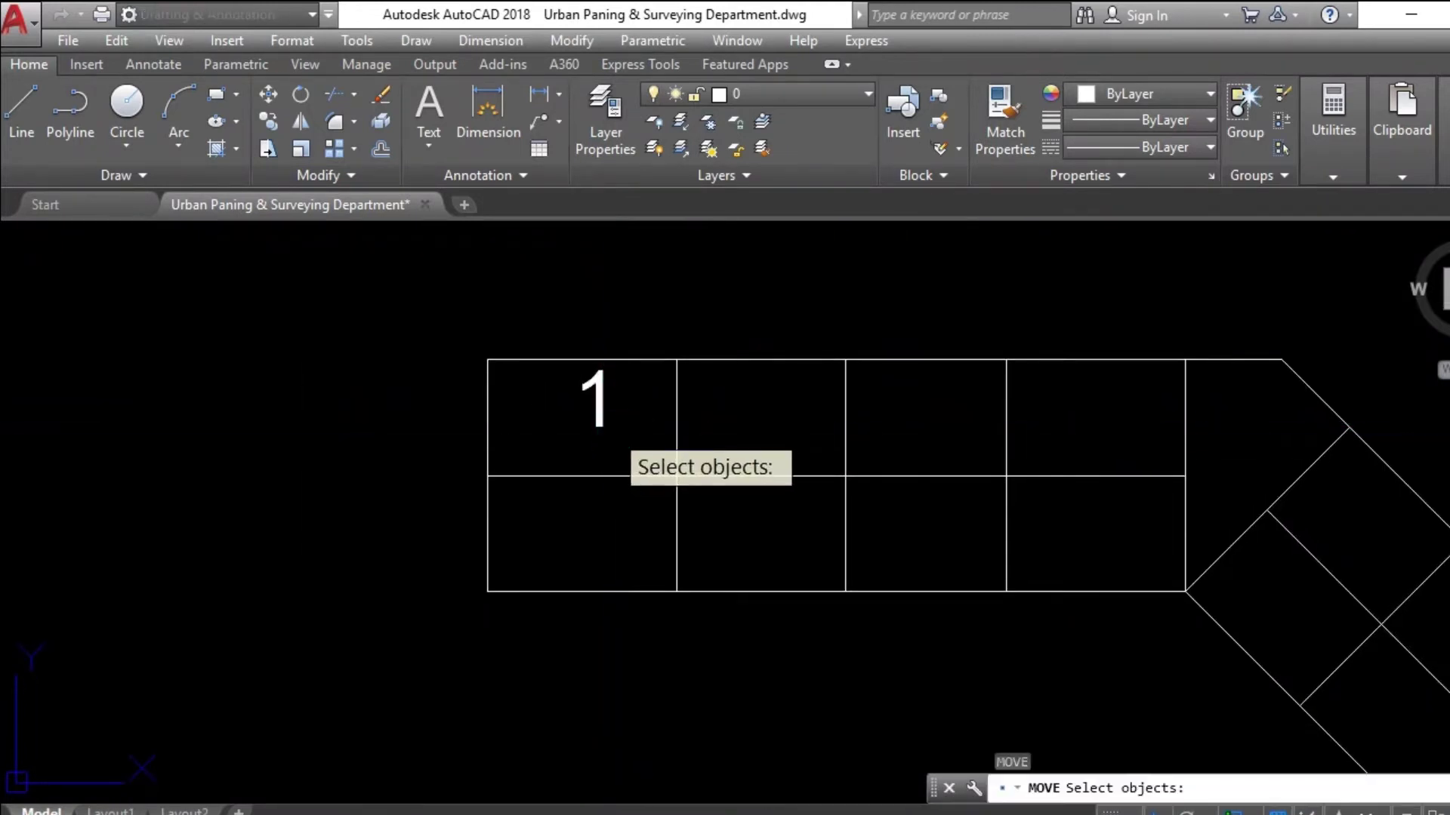
left_click(602, 419)
key("Return")
left_click(594, 425)
scroll(619, 411, "up", 3)
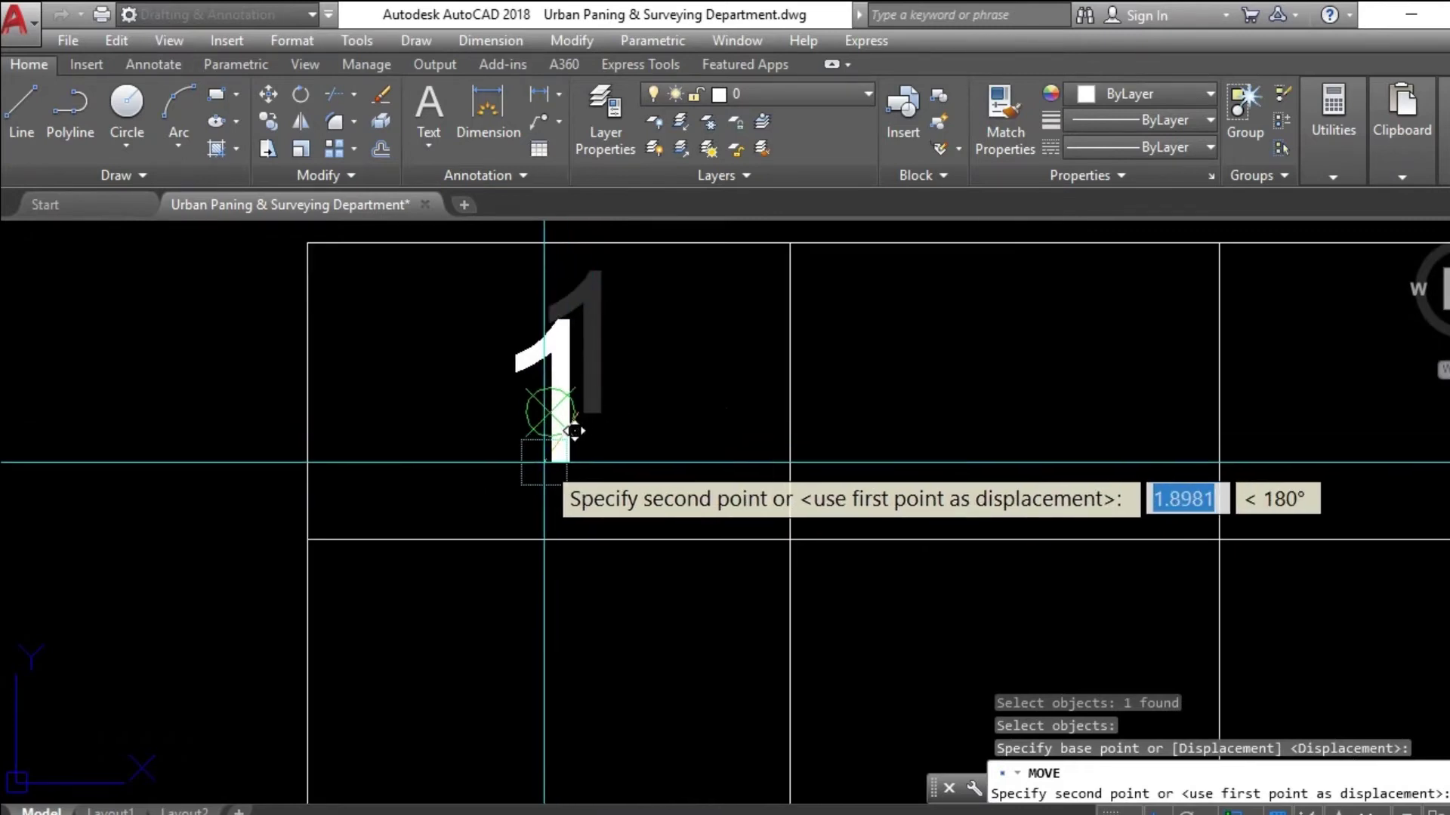
left_click(541, 461)
Move the number "1" down and slightly left so it sits clear of the upper-left plot's top edge
key("Return")
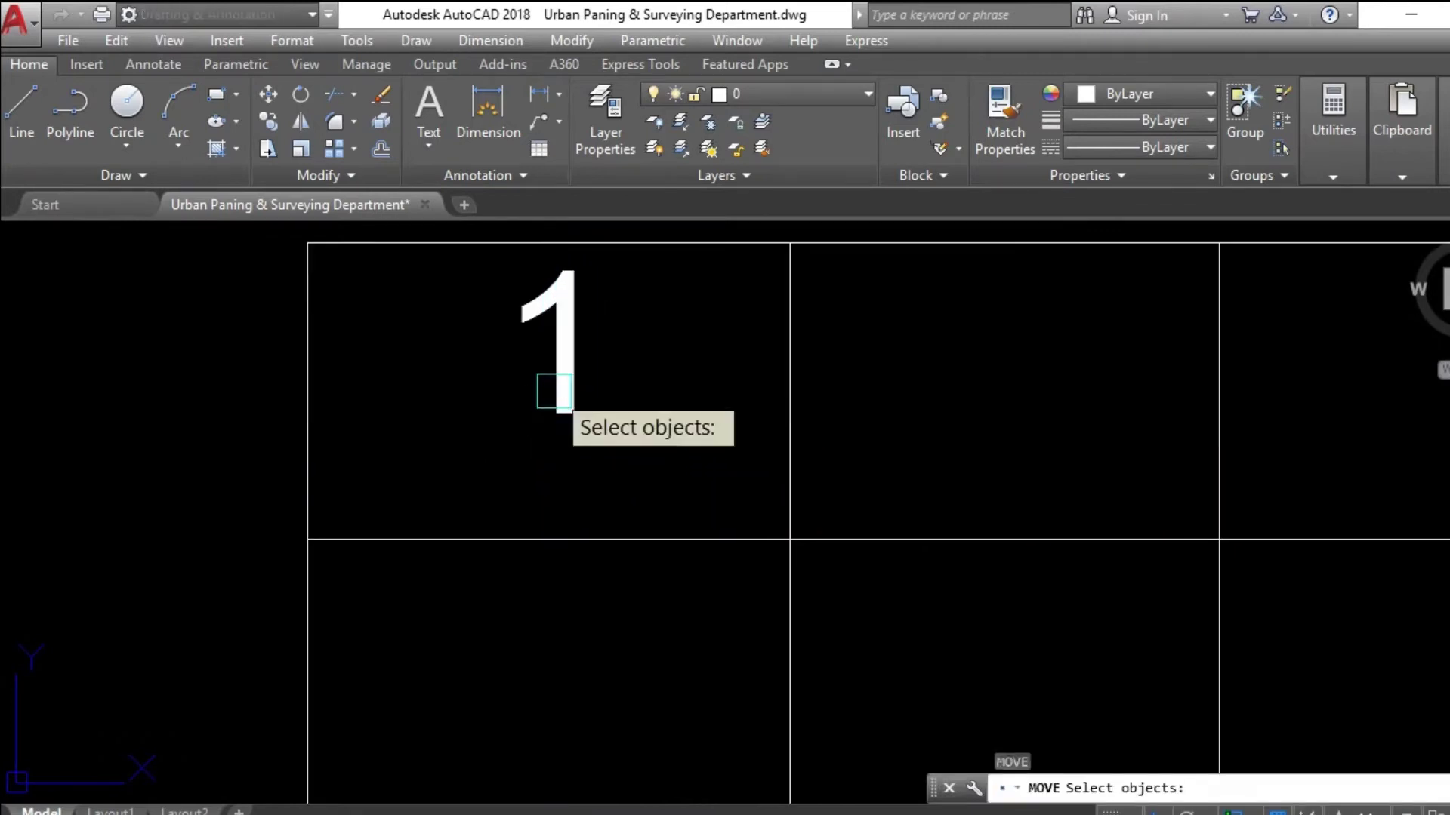
left_click(551, 394)
key("Return")
left_click(576, 388)
scroll(563, 435, "up", 3)
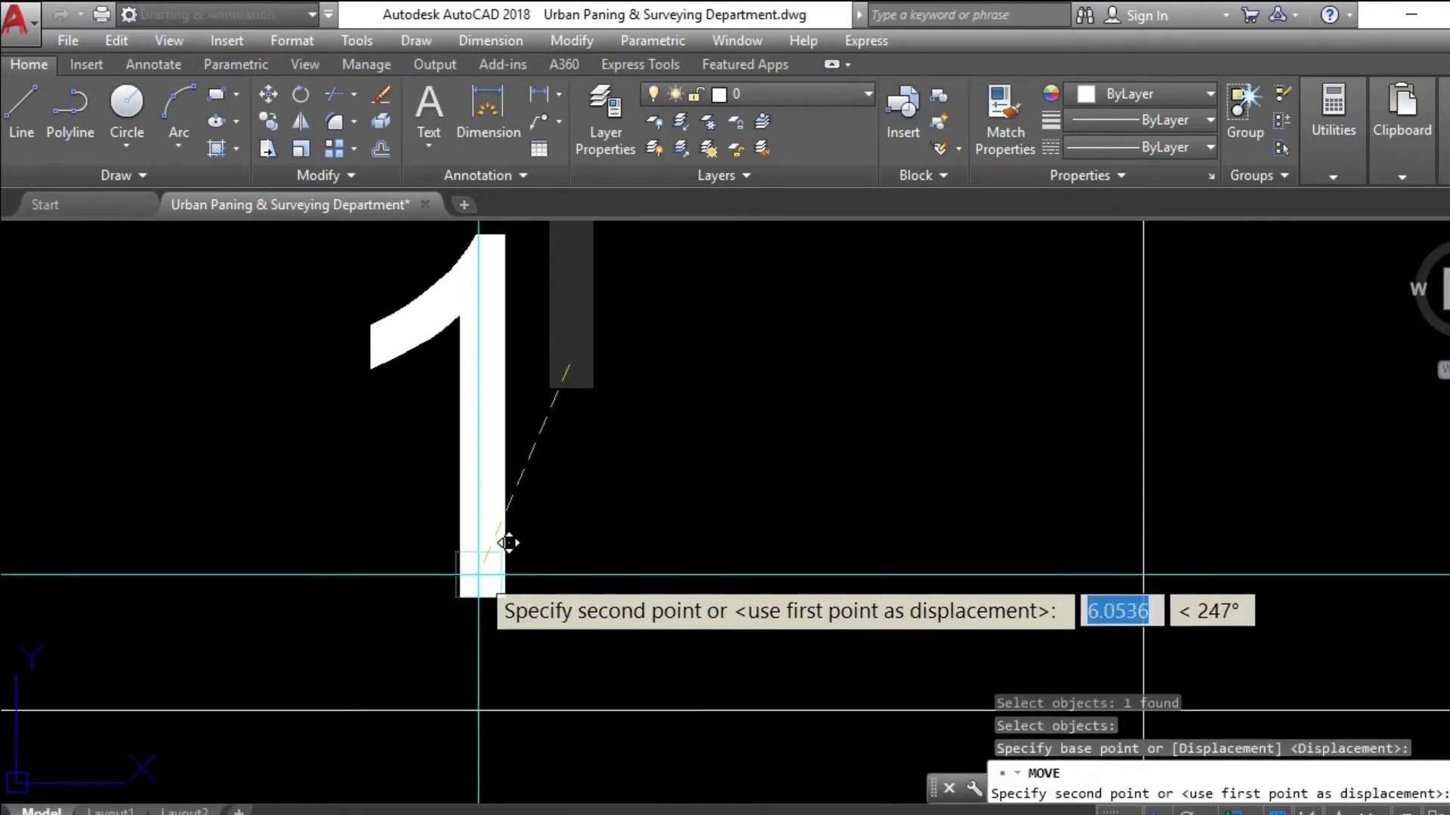
key("Escape")
scroll(549, 506, "down", 6)
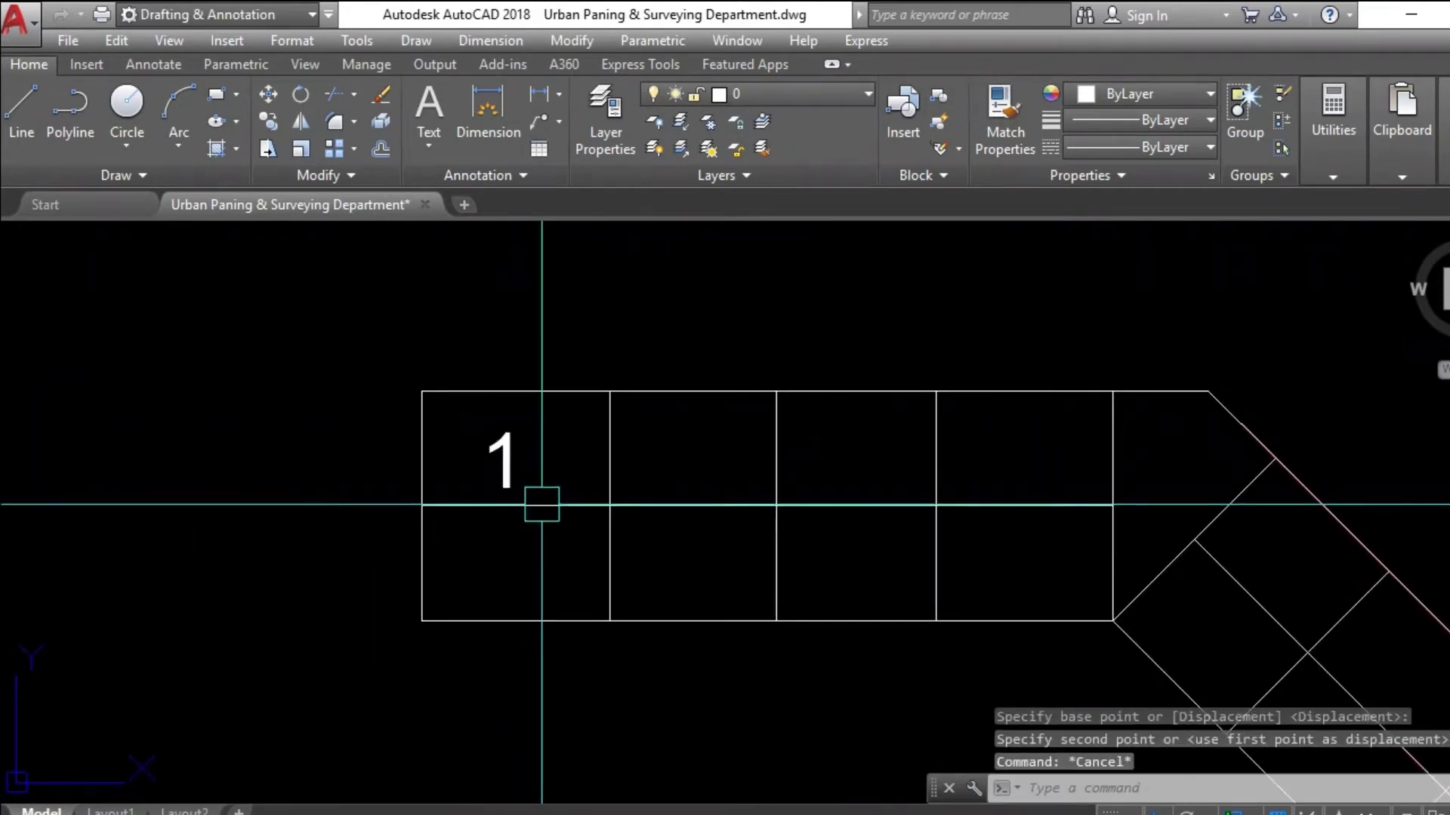
key("Escape")
scroll(524, 518, "down", 4)
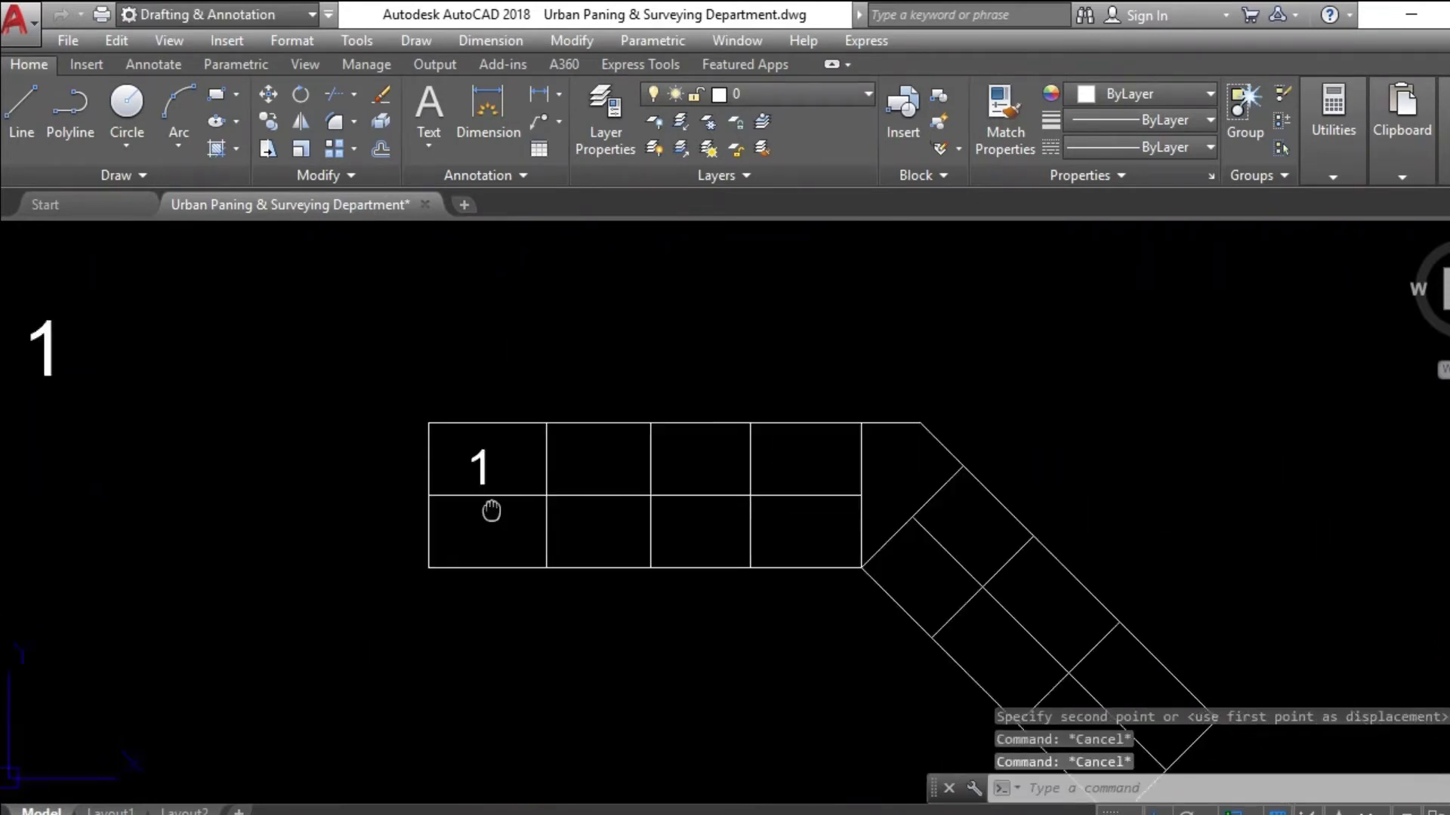
Copy the number "1" from the upper-left plot into each of the other three rectangular plots in the upper row
scroll(485, 508, "up", 2)
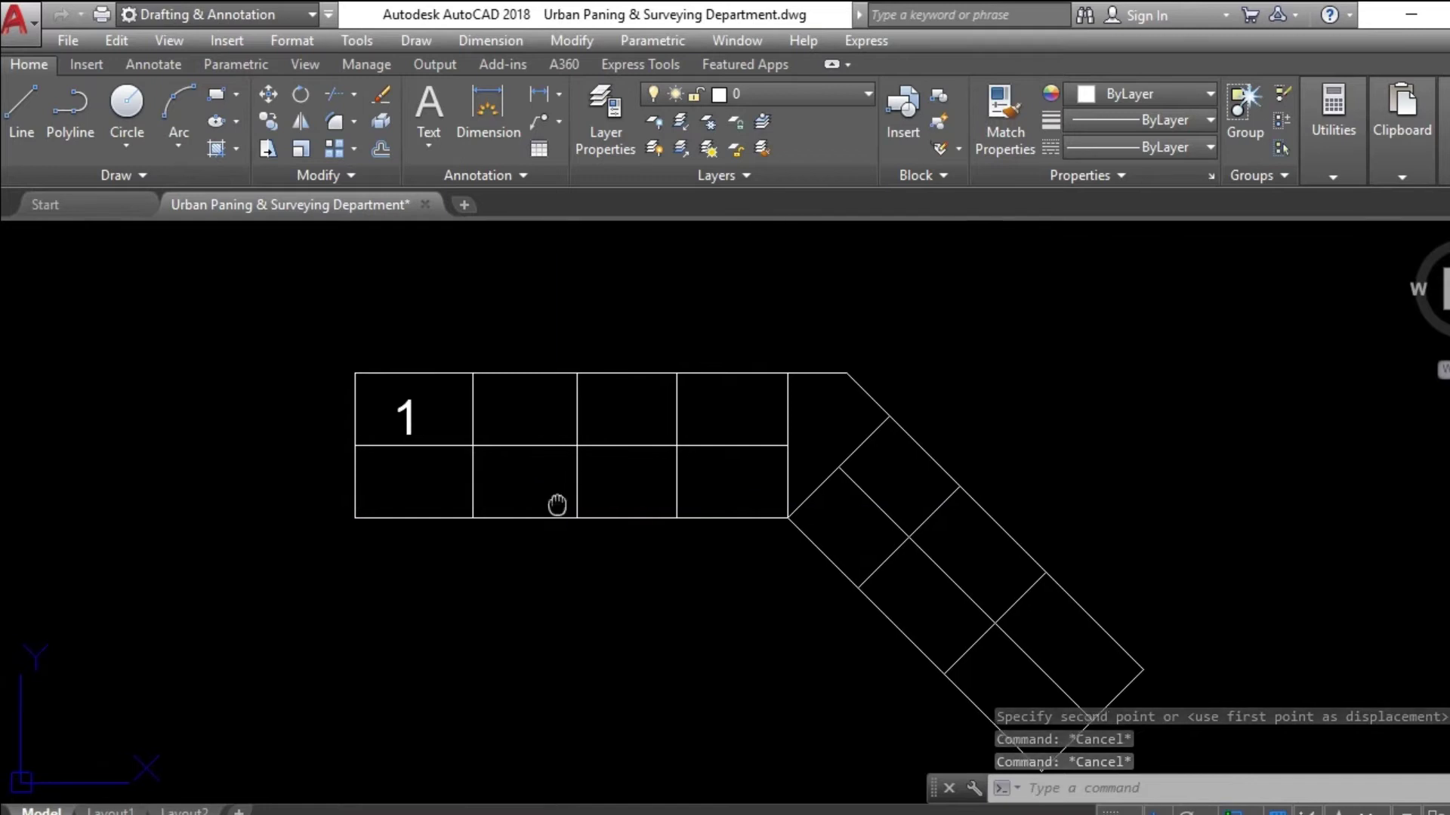
key("Escape")
type("c")
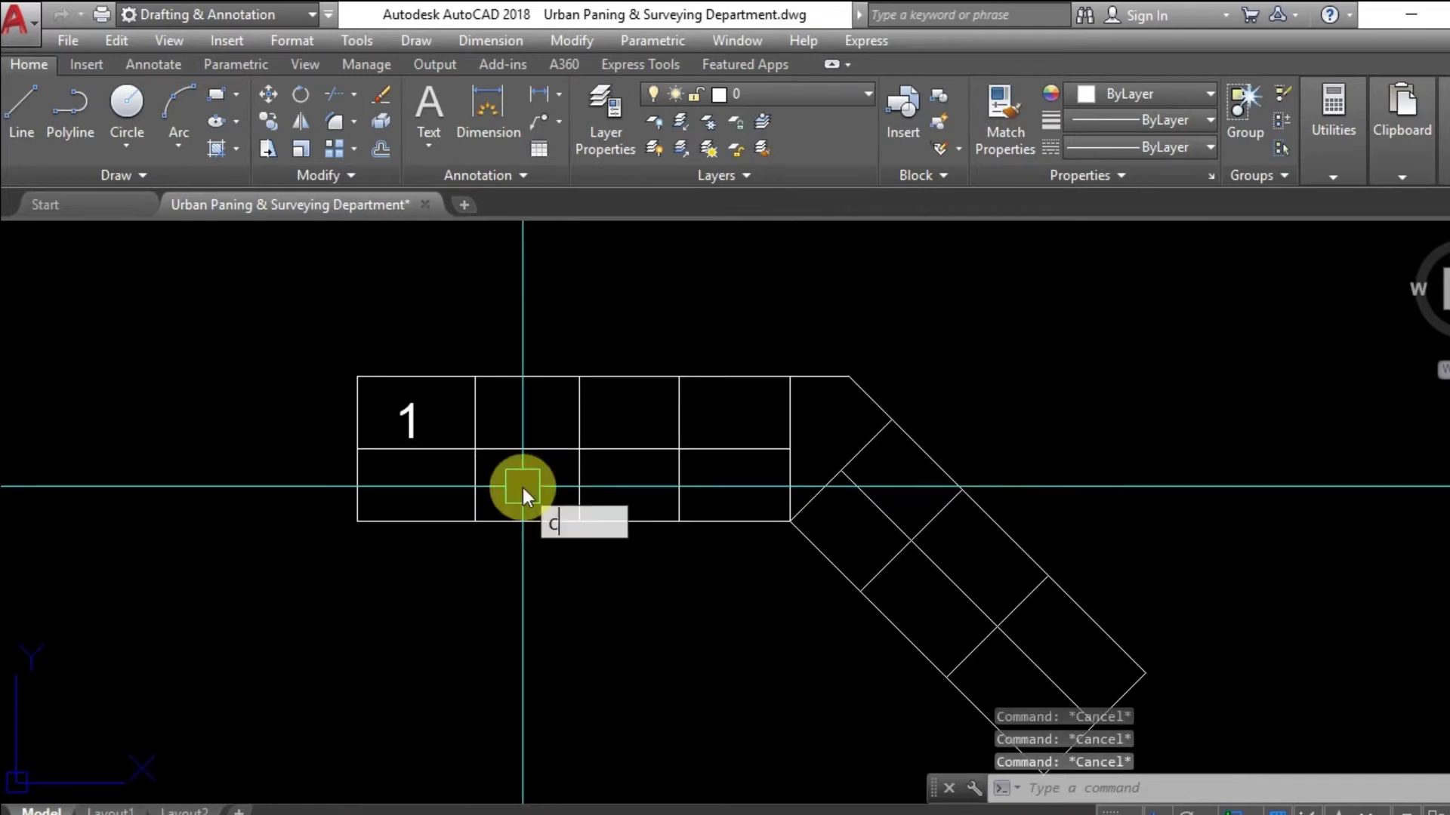
type("o")
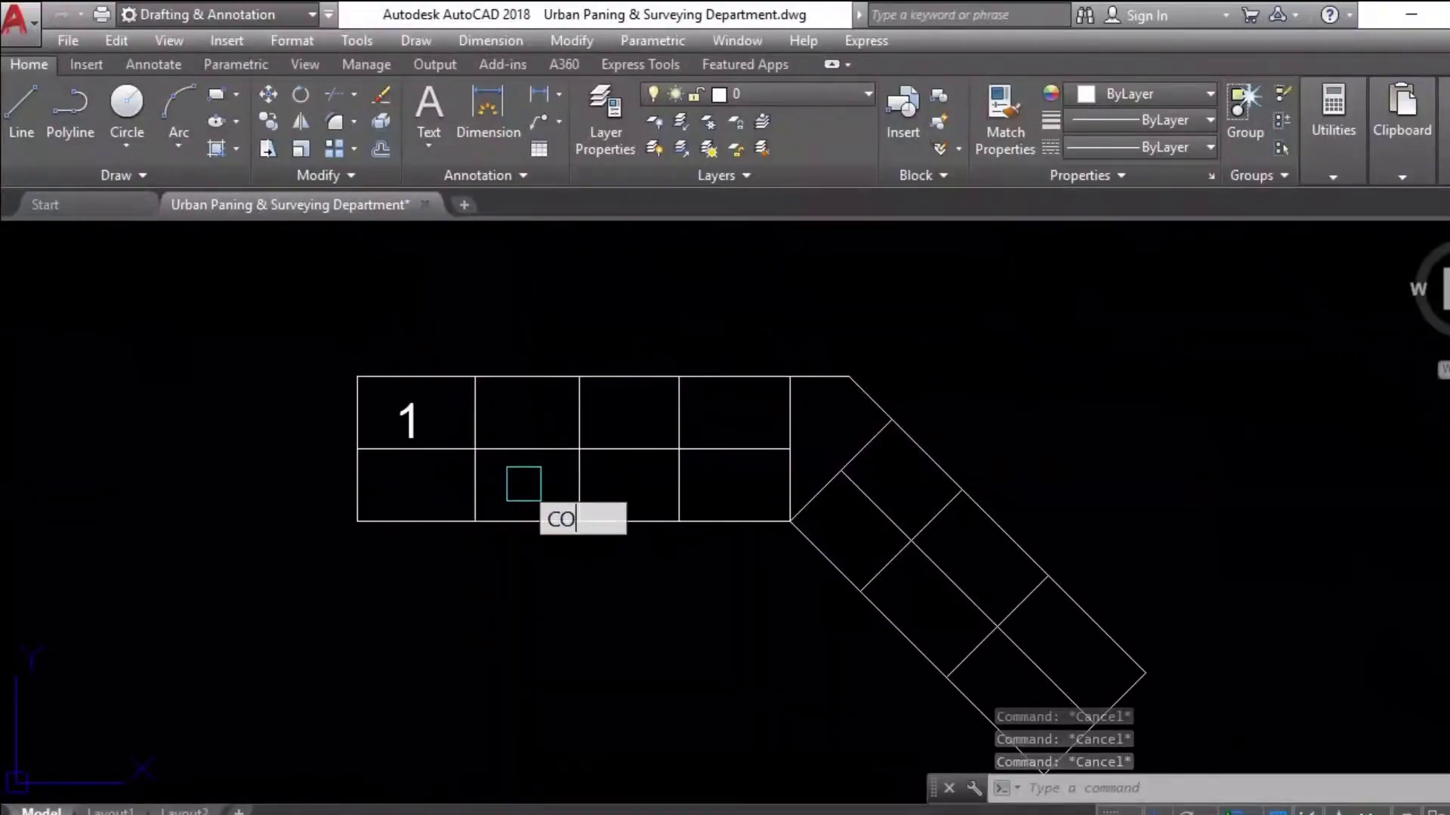
key("Return")
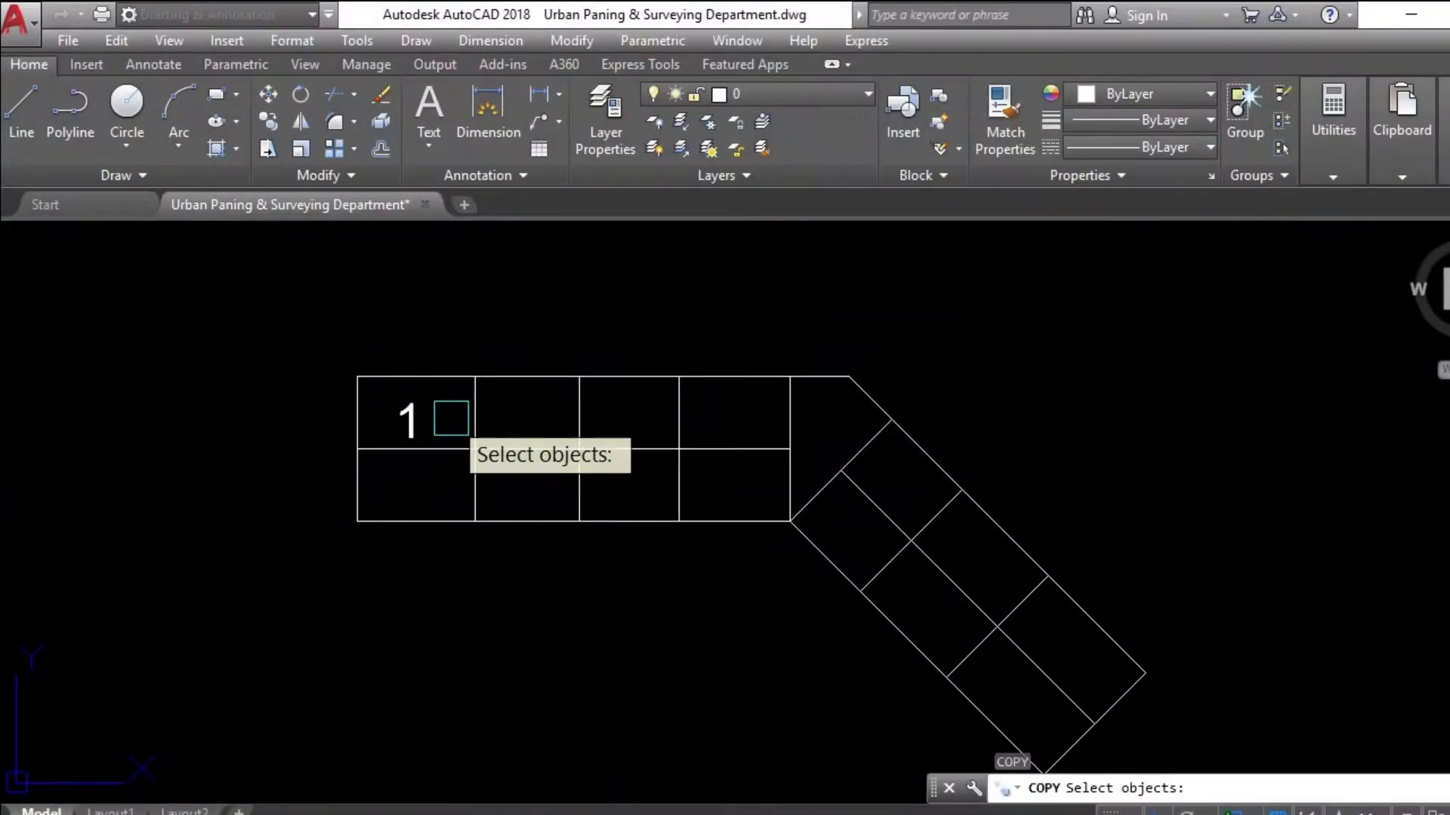
key("Return")
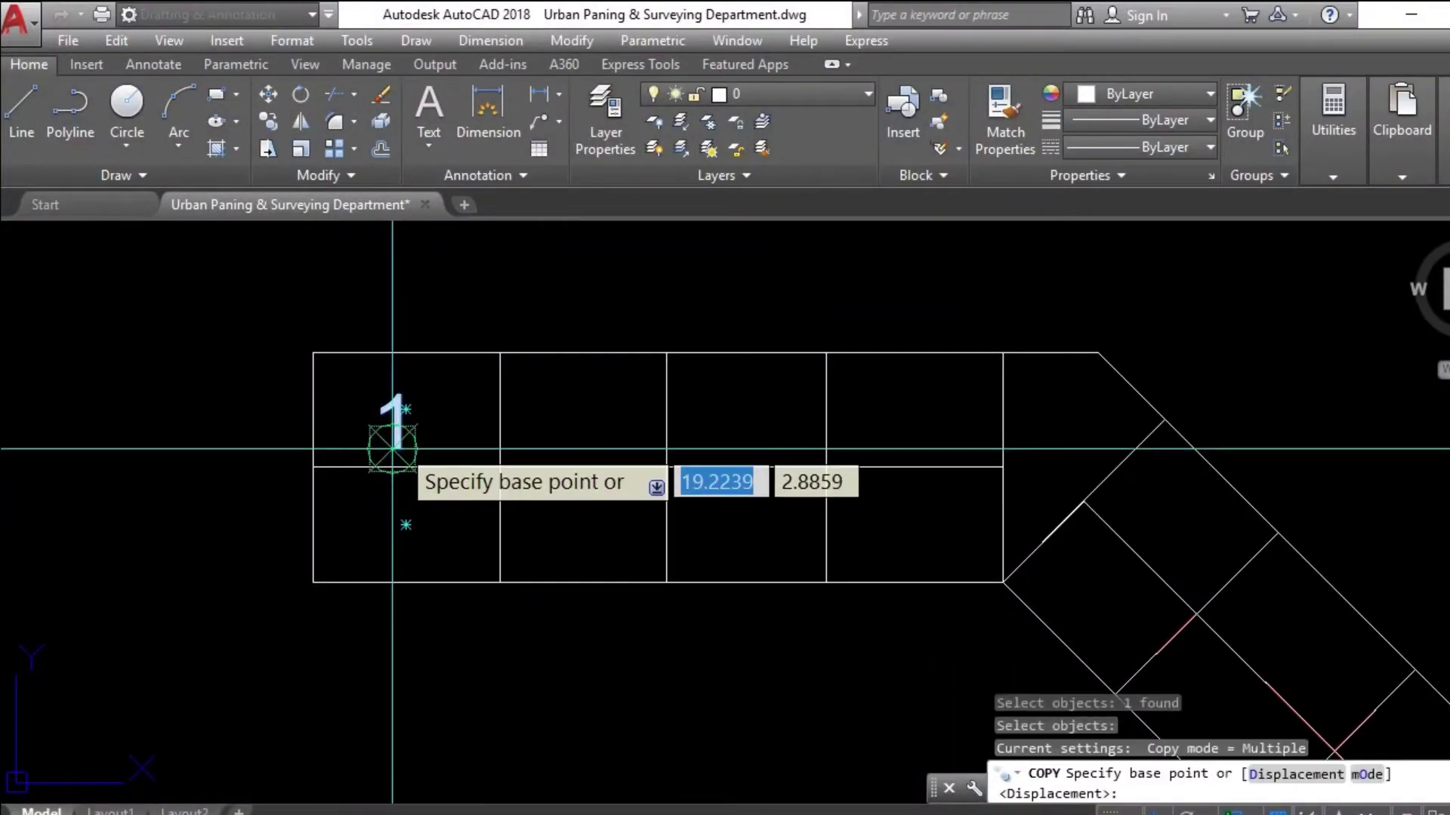
left_click(392, 447)
scroll(647, 402, "up", 4)
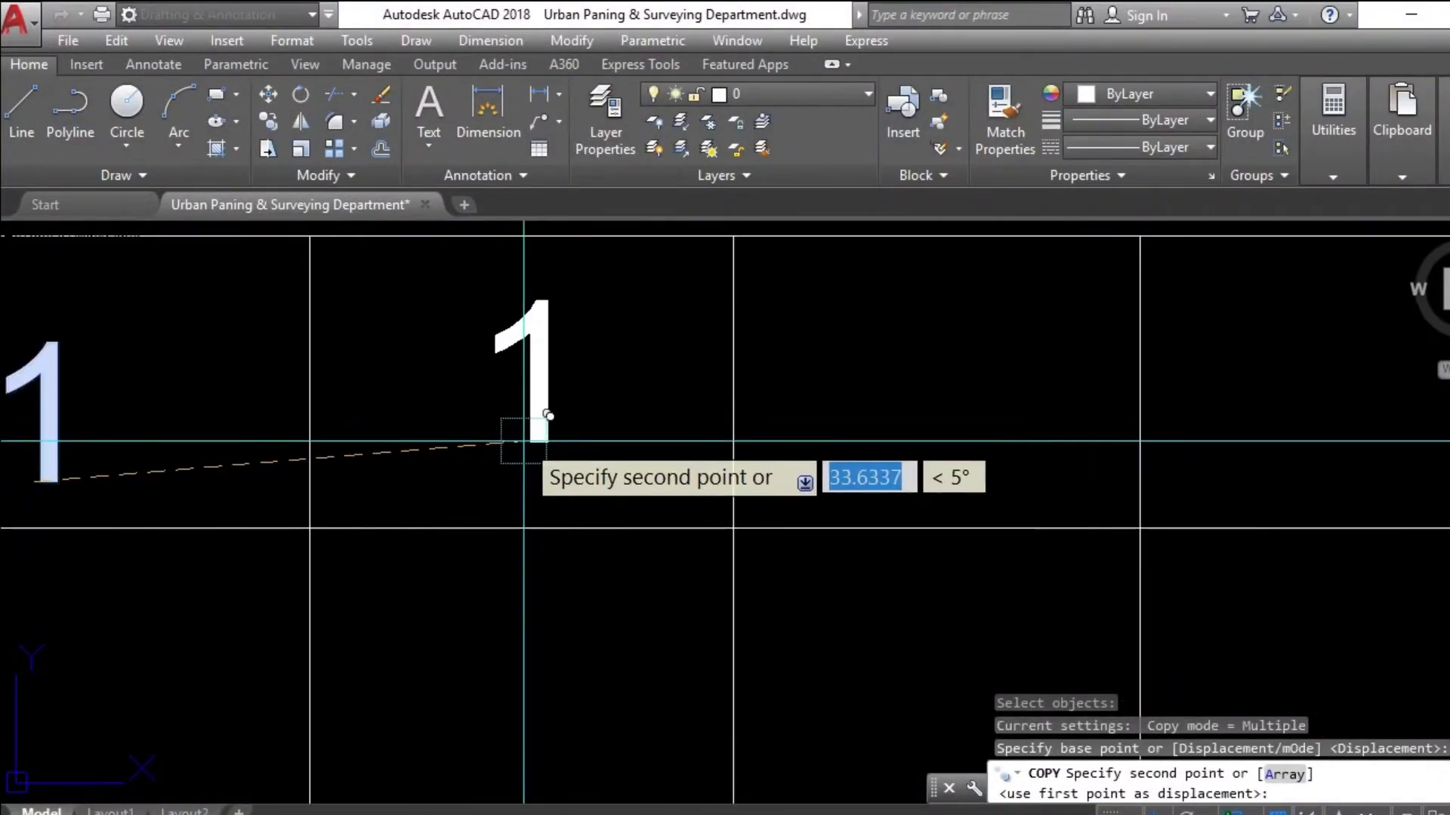
left_click(544, 415)
scroll(755, 424, "down", 2)
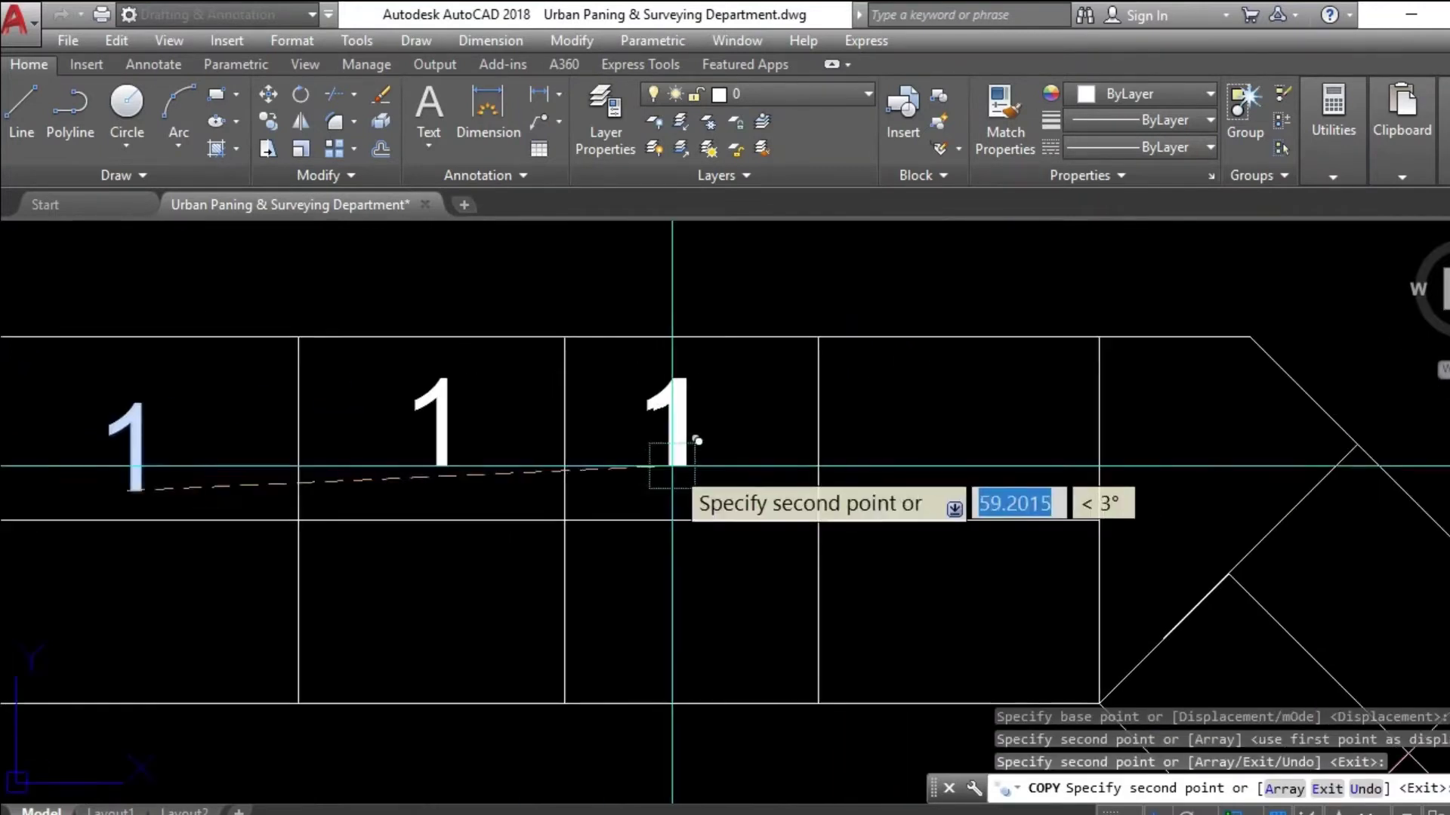
left_click(687, 433)
left_click(947, 462)
scroll(842, 370, "down", 2)
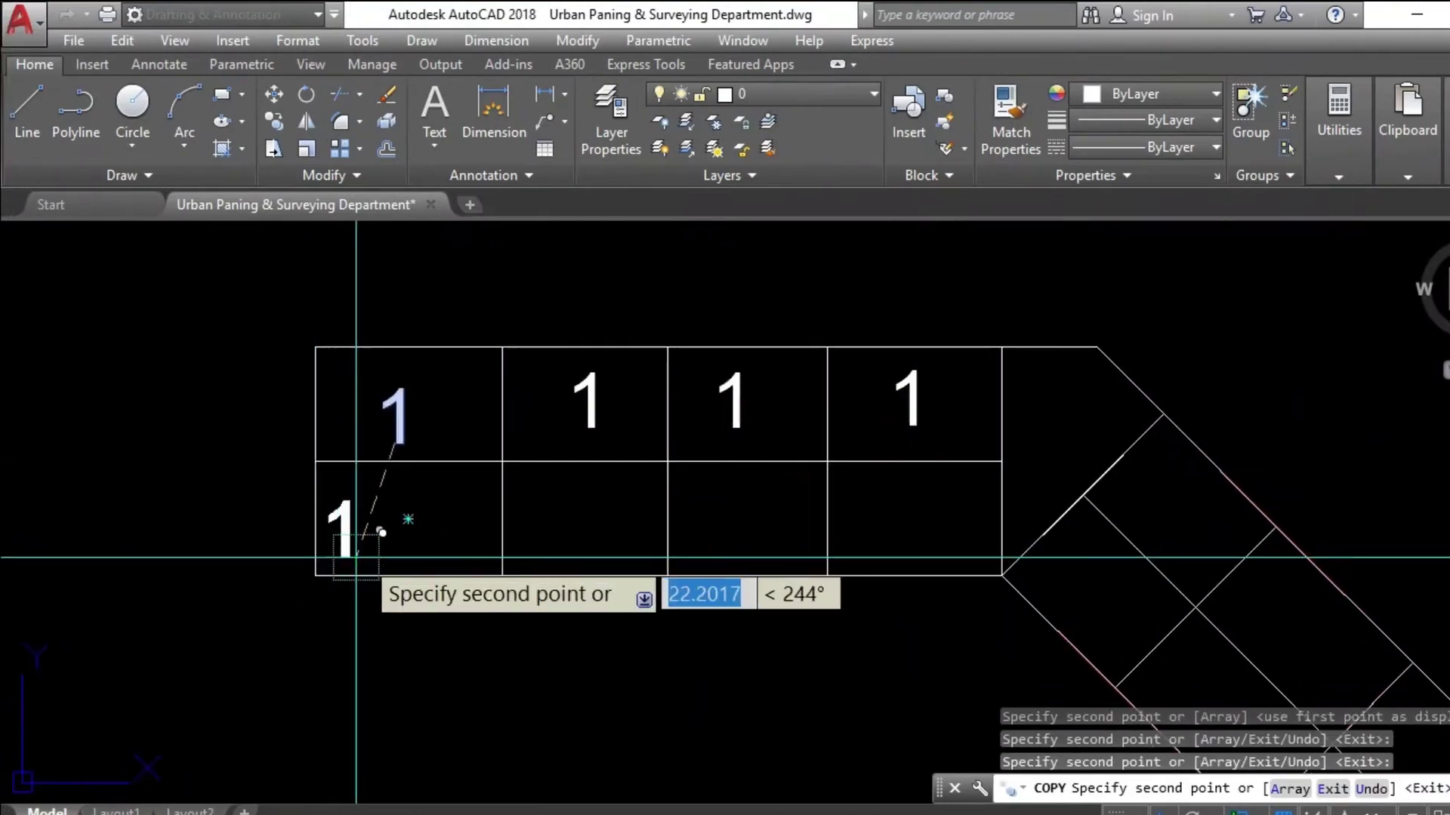
scroll(879, 521, "up", 2)
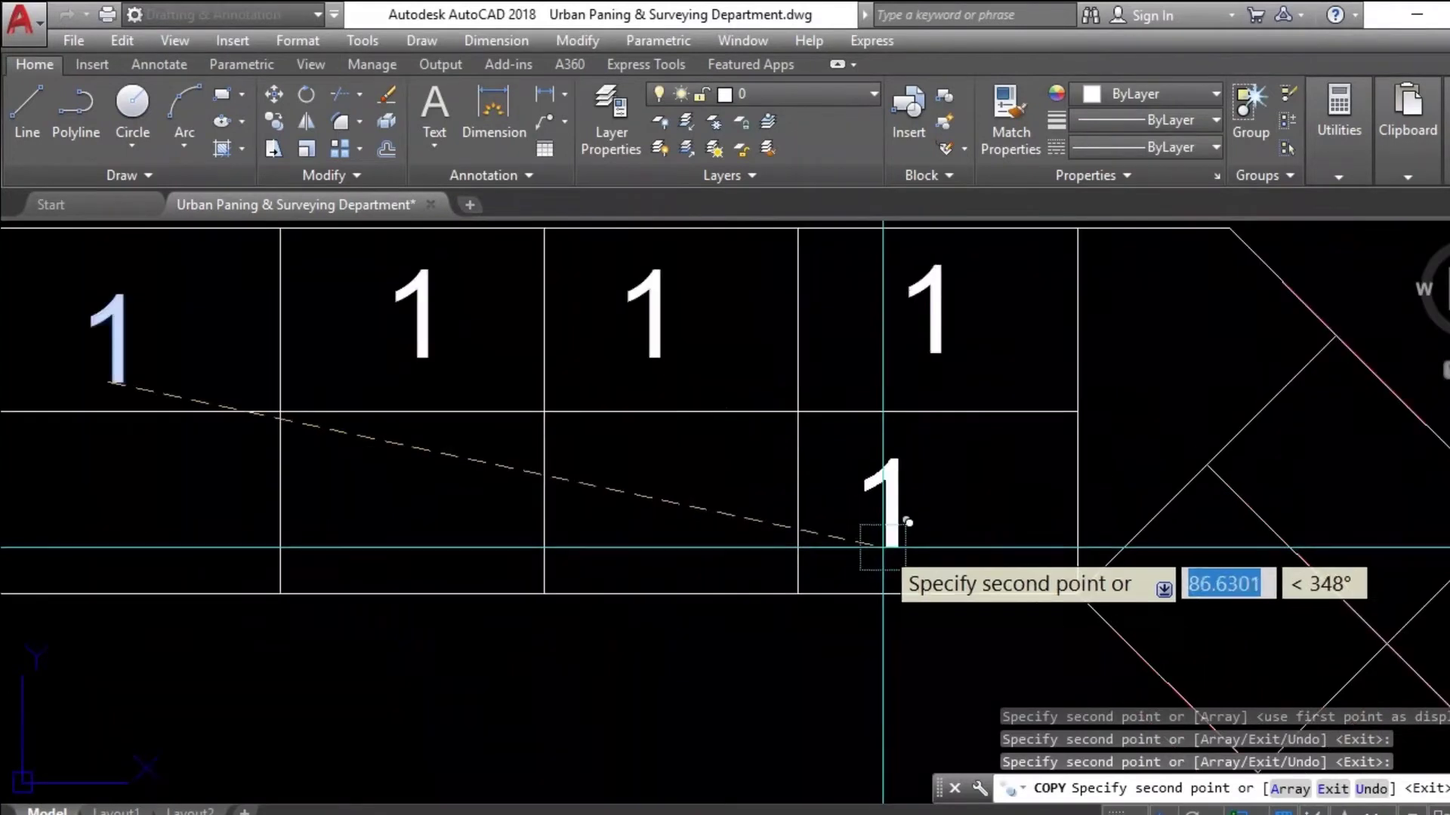
key("Escape")
Copy the four numbers of the upper row straight down into the four plots of the lower row
scroll(807, 528, "down", 3)
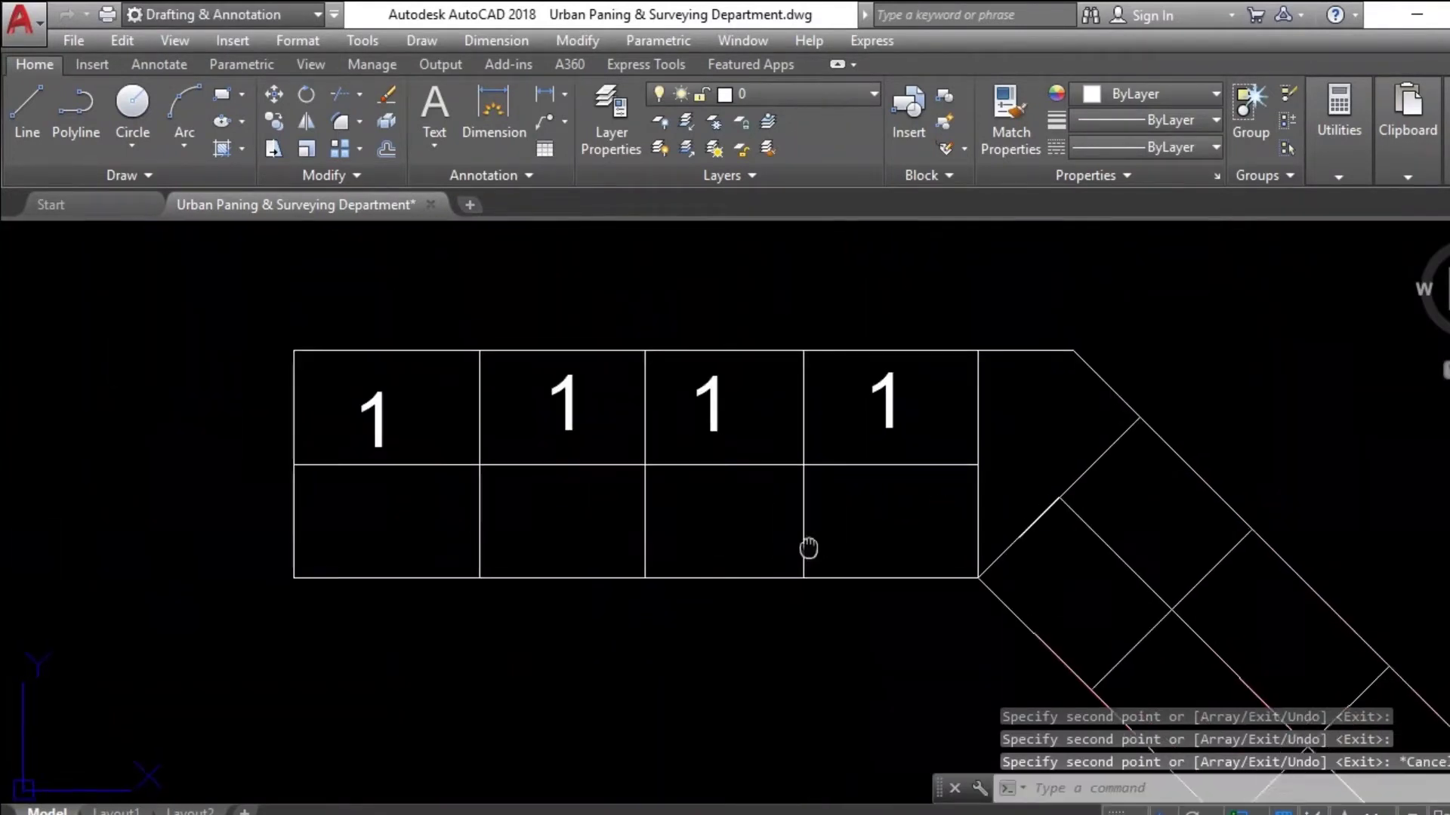
type("ct o")
key("Return")
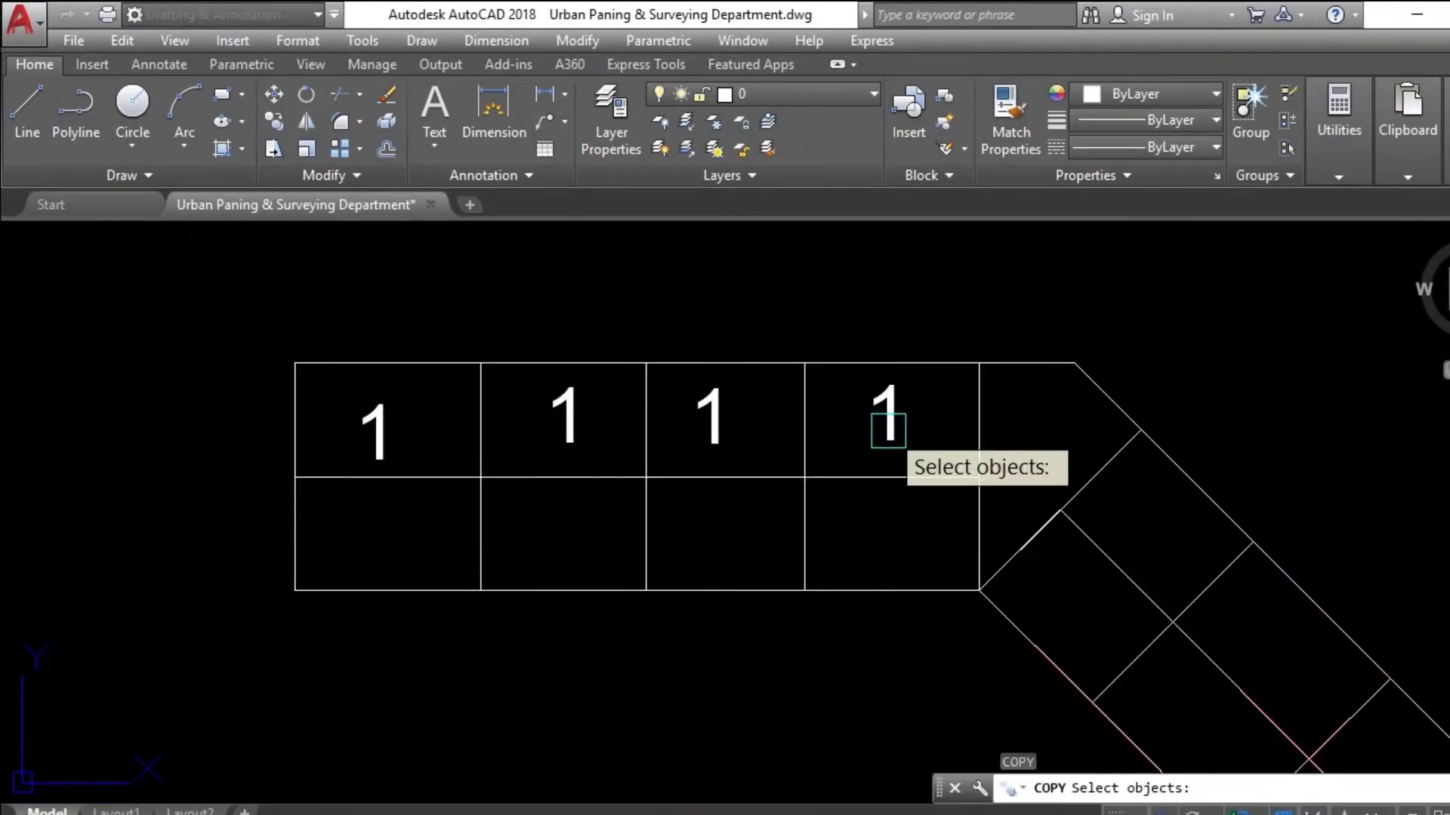
left_click(705, 426)
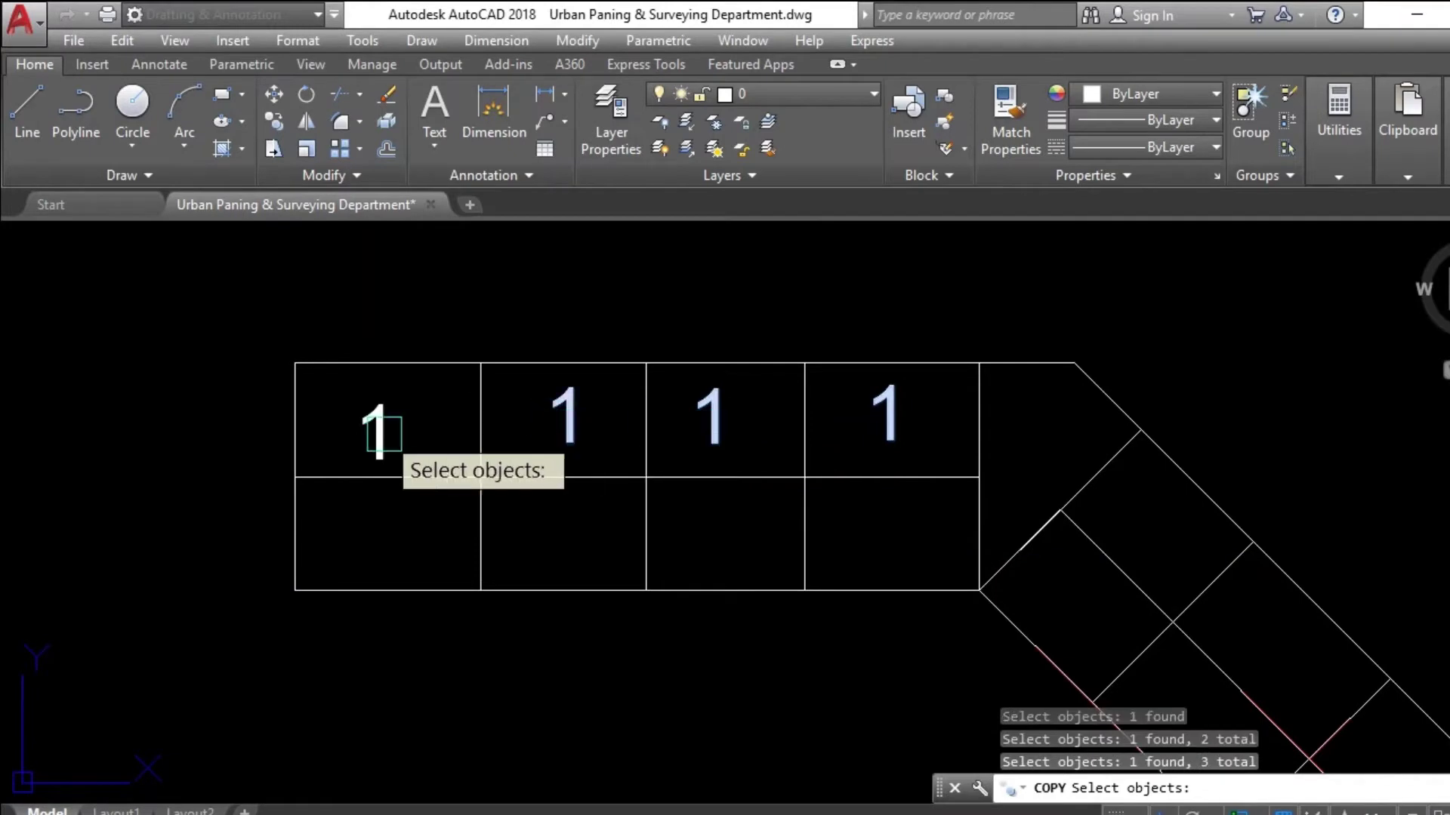
key("Return")
left_click(374, 476)
scroll(388, 520, "up", 3)
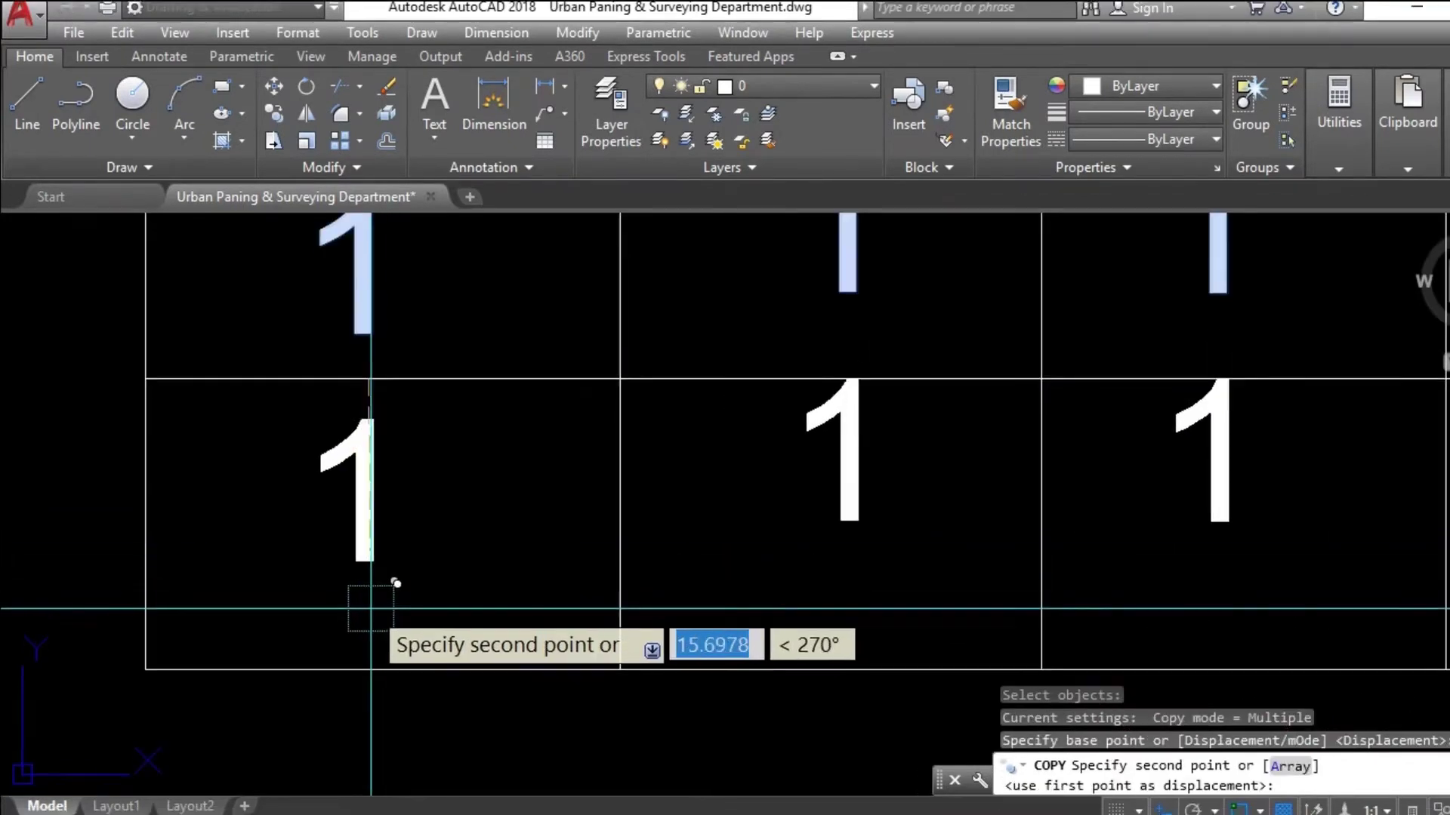
scroll(394, 586, "down", 5)
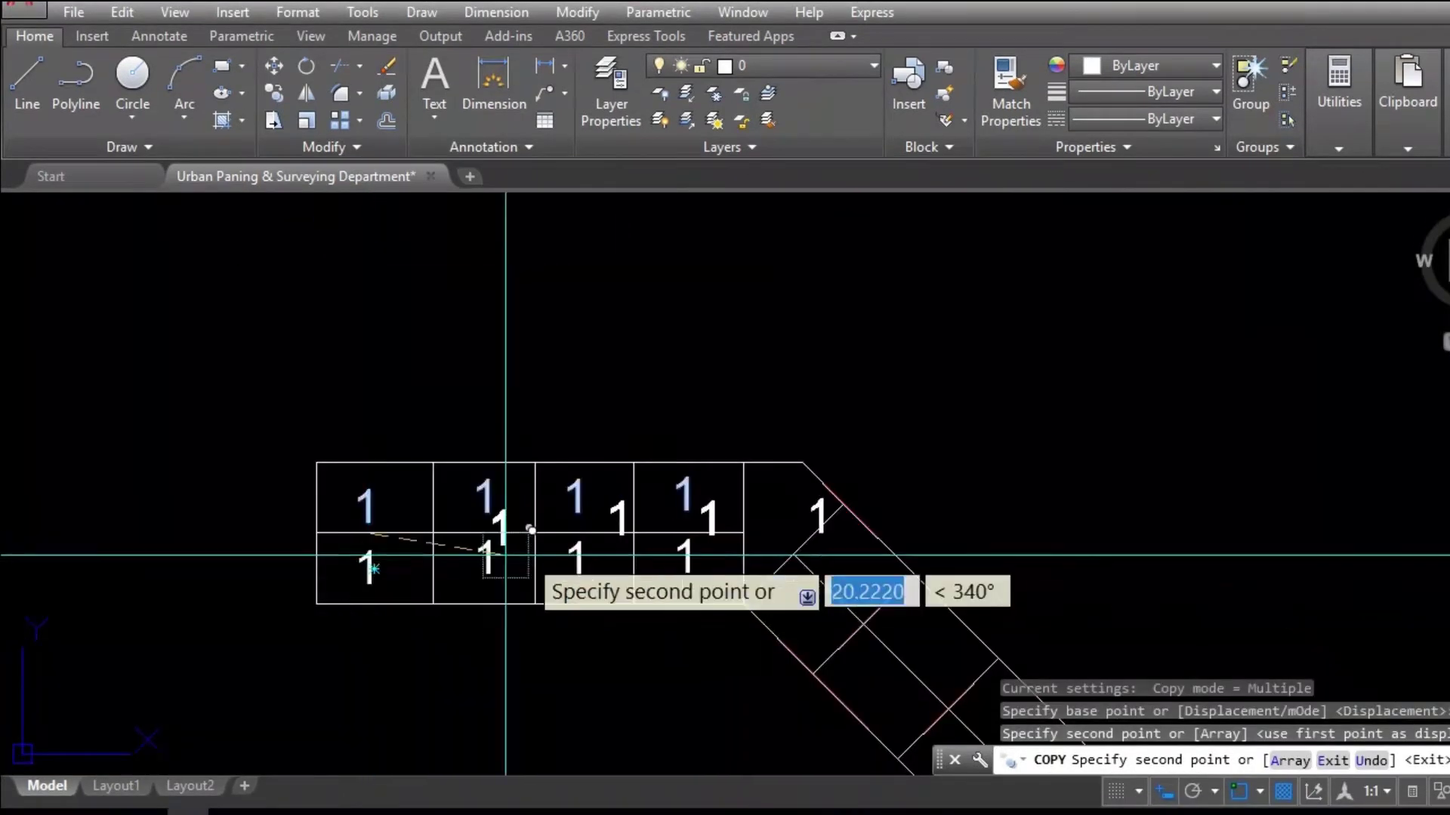
scroll(793, 555, "up", 3)
key("Escape")
Copy the number "1" from the fourth upper-row plot into the corner plot beside it
type("Co")
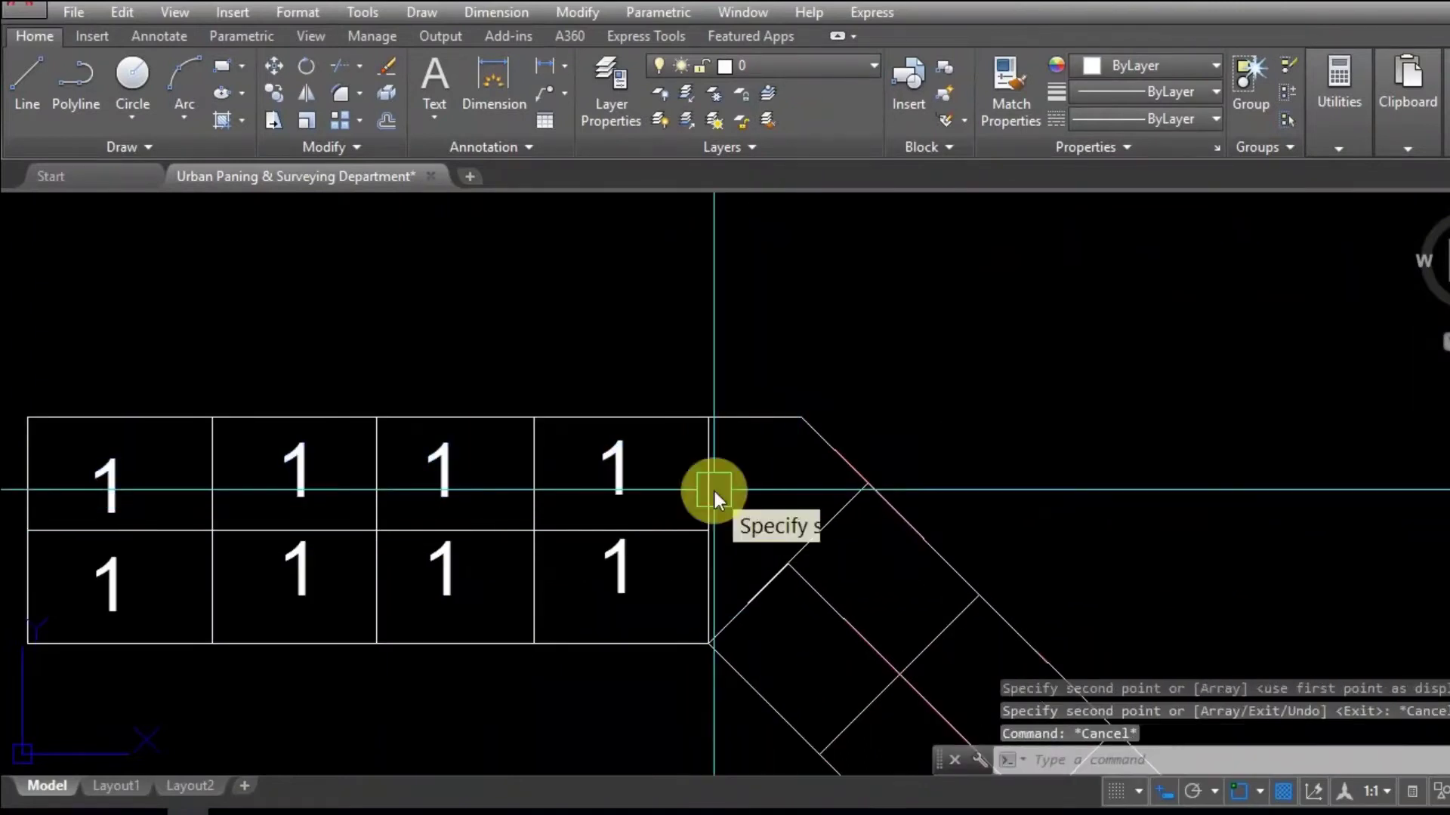
key("Return")
scroll(664, 480, "up", 2)
left_click(580, 455)
key("Return")
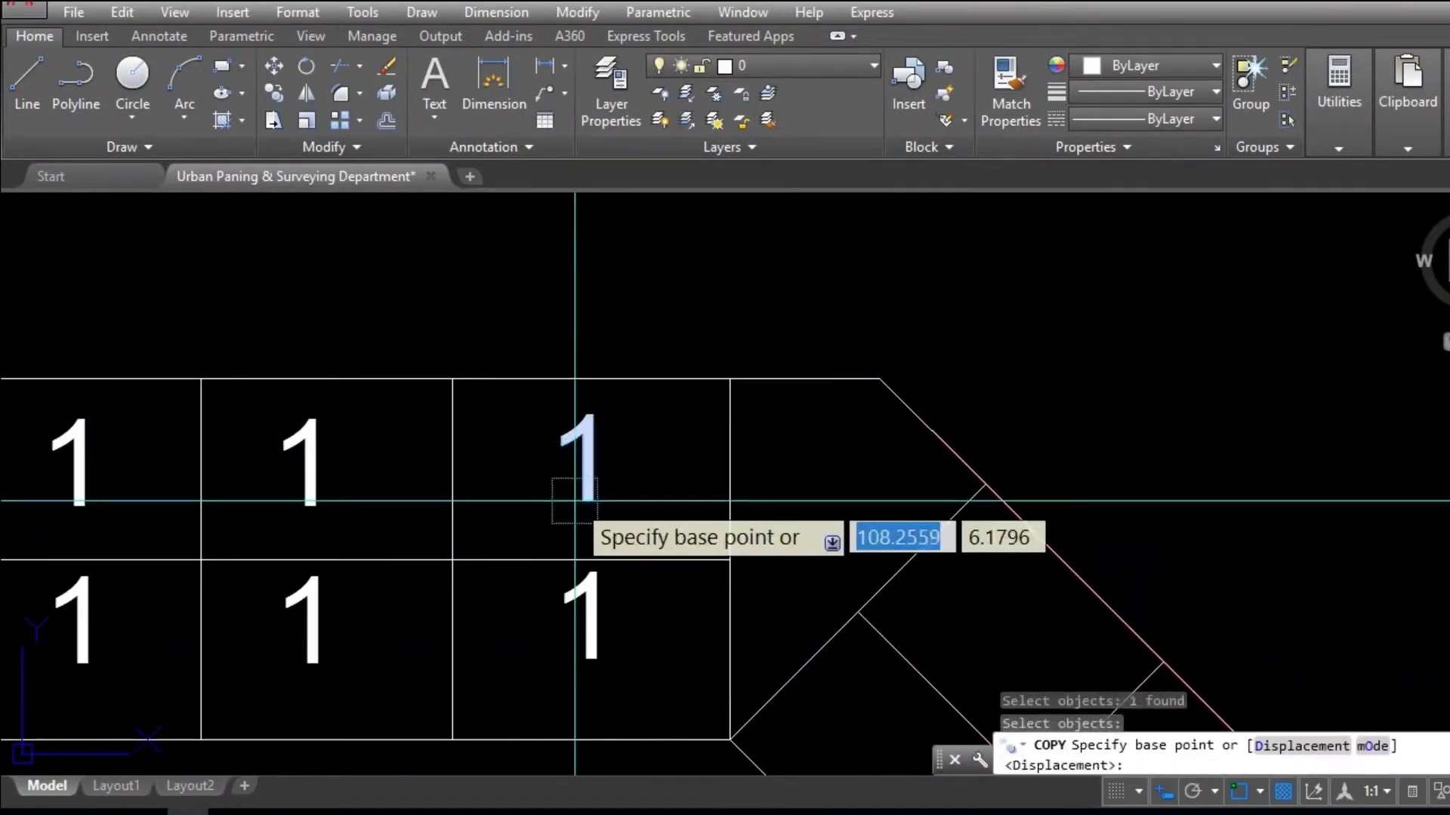
left_click(581, 501)
scroll(777, 508, "up", 4)
left_click(888, 571)
Place another copy of the number "1" in the first upper plot of the slanted block and finish copying
scroll(831, 544, "down", 4)
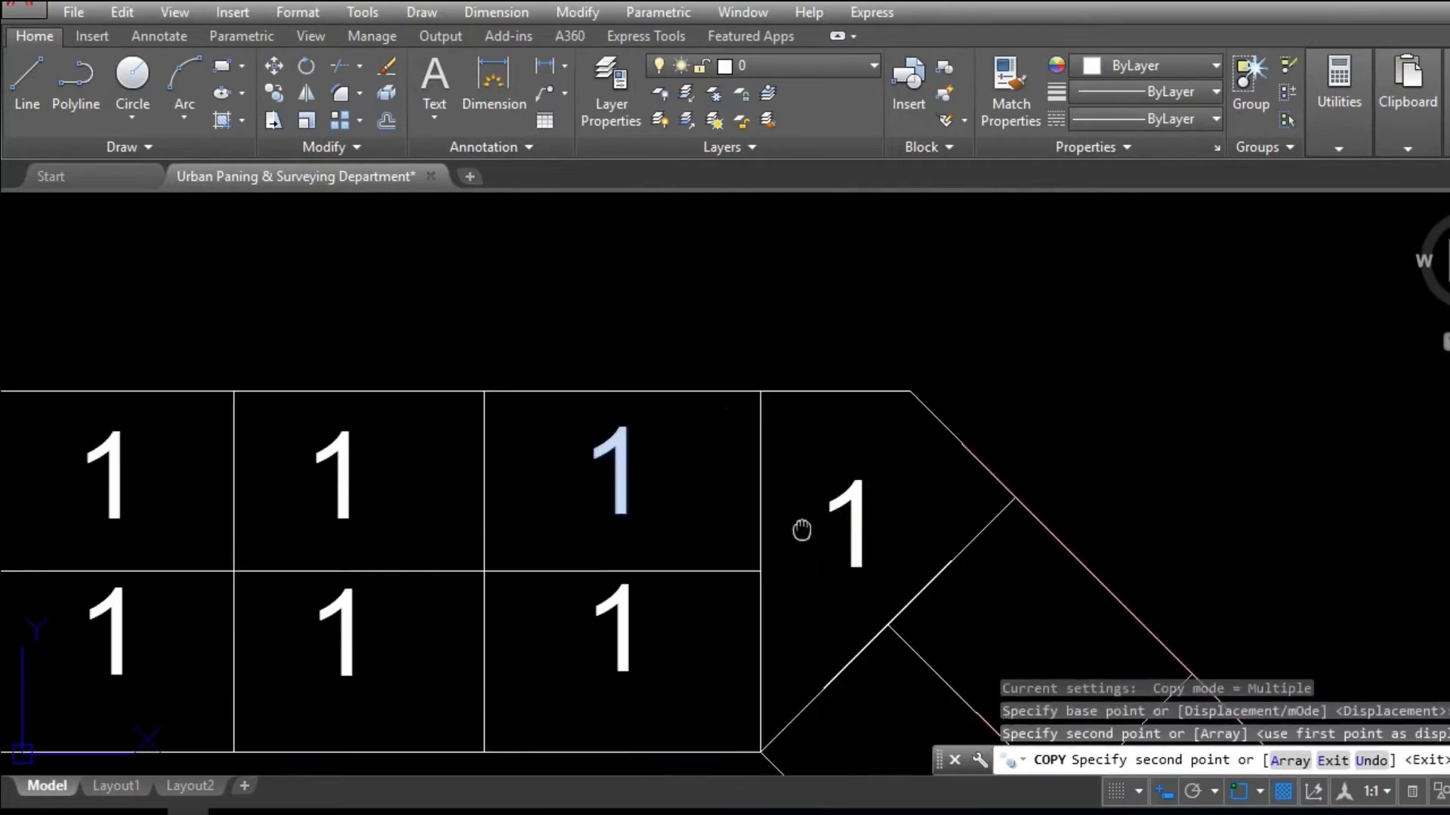
scroll(922, 501, "up", 2)
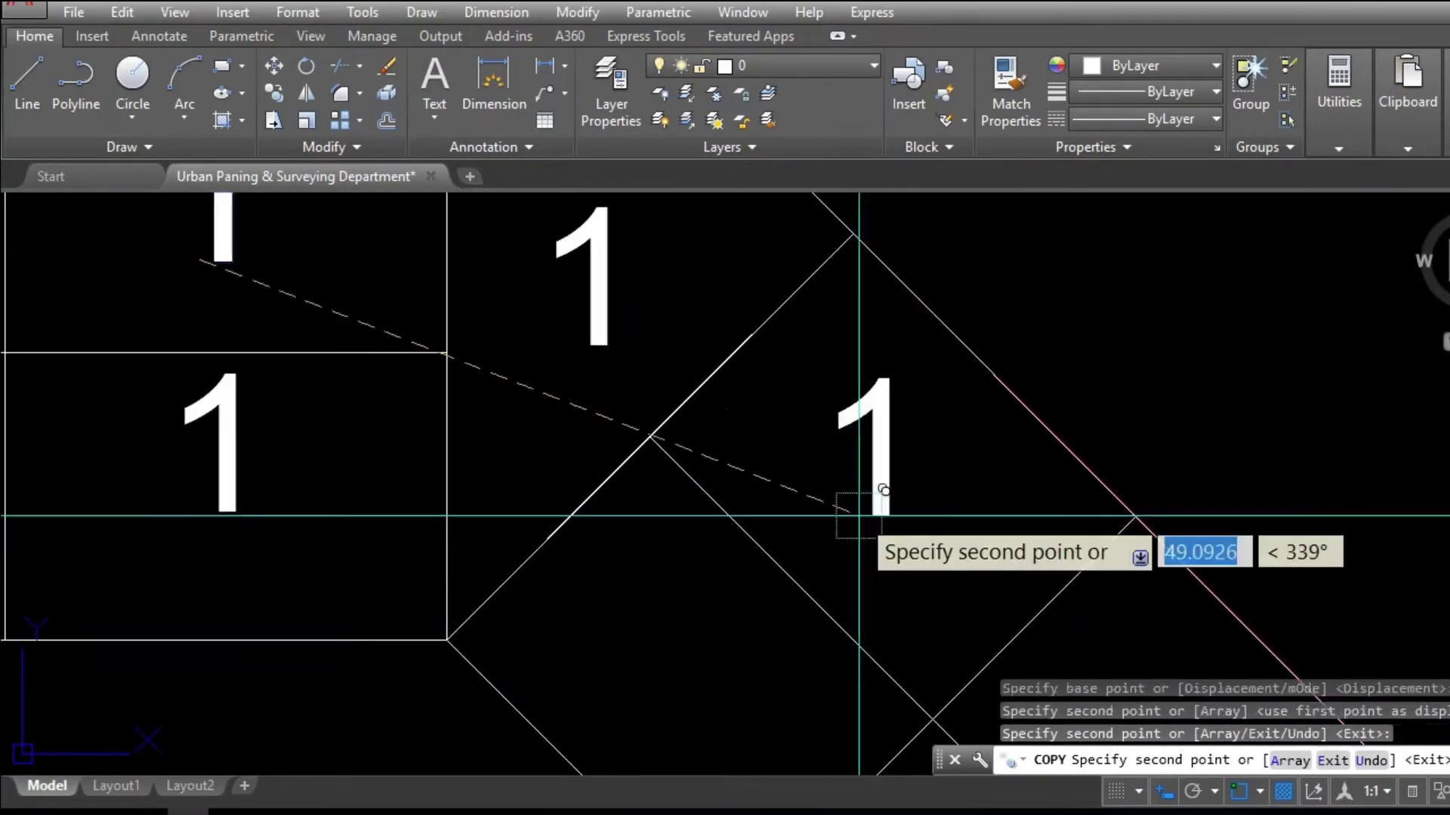
scroll(879, 489, "down", 3)
key("Escape")
key("Escape")
key("Escape")
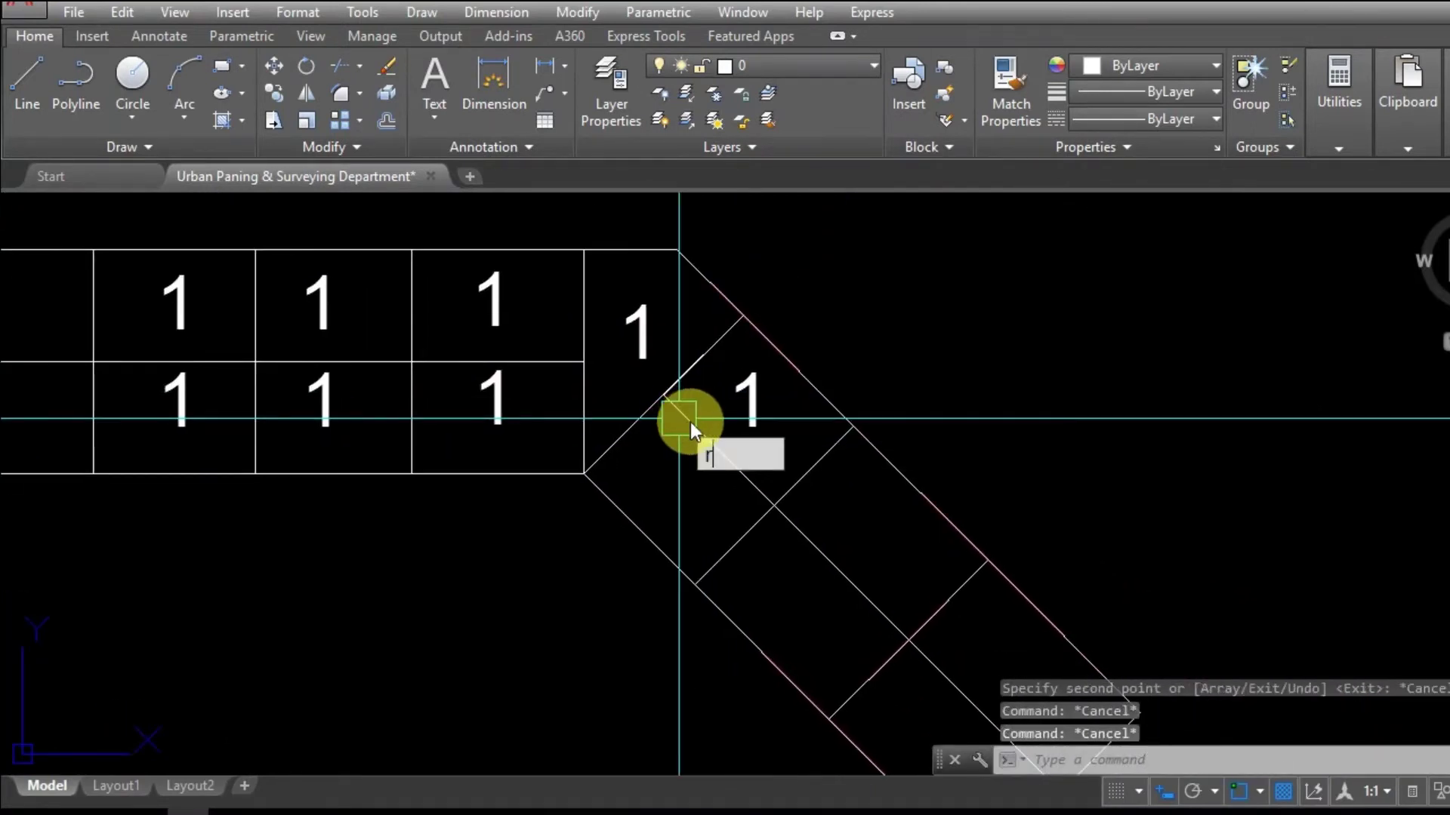
type("r")
scroll(690, 423, "up", 3)
key("Escape")
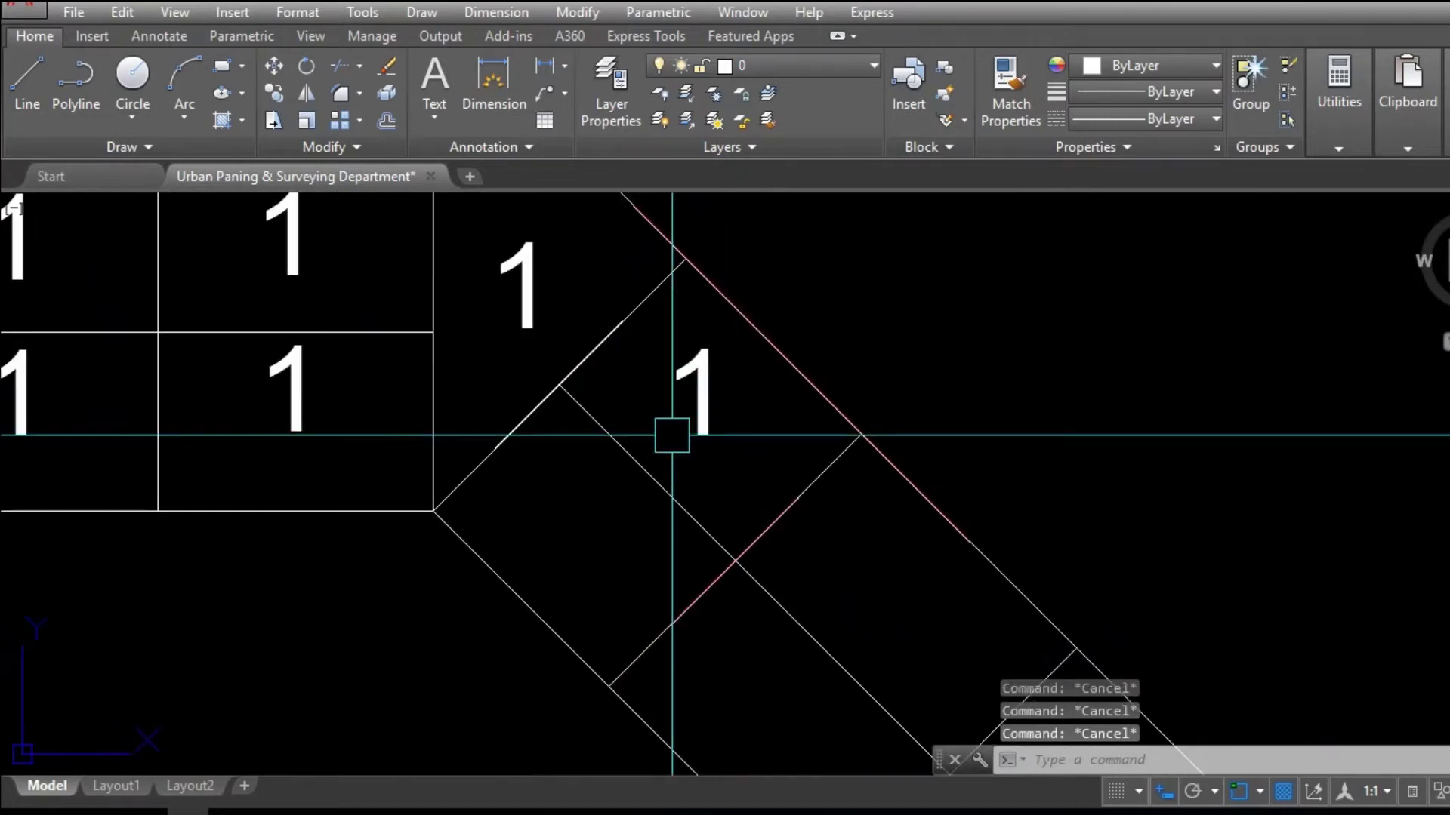
scroll(672, 436, "down", 4)
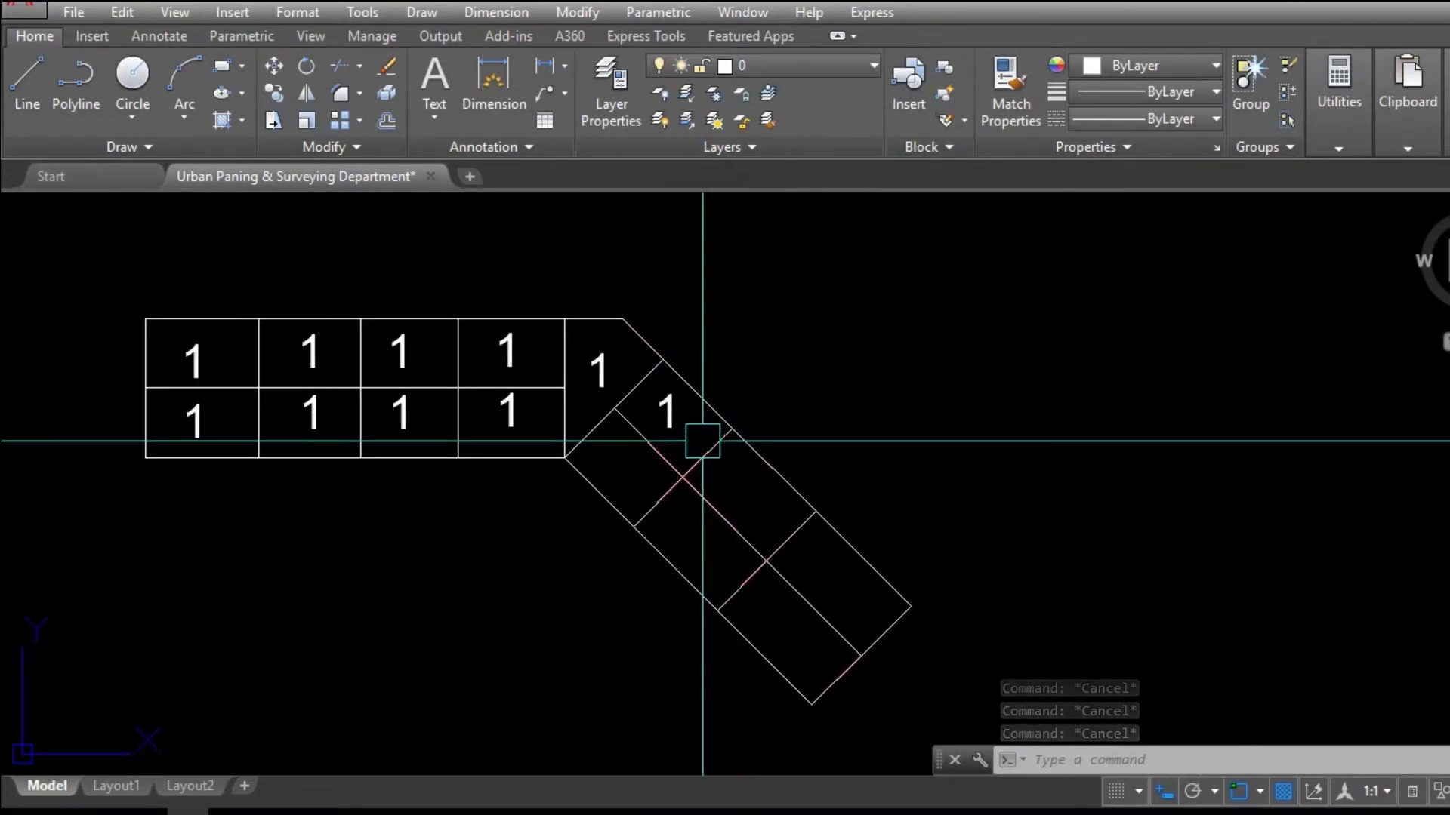
Rotate the number "1" in the first upper slanted plot clockwise about its base to align with the plot's slanted sides
scroll(697, 425, "up", 4)
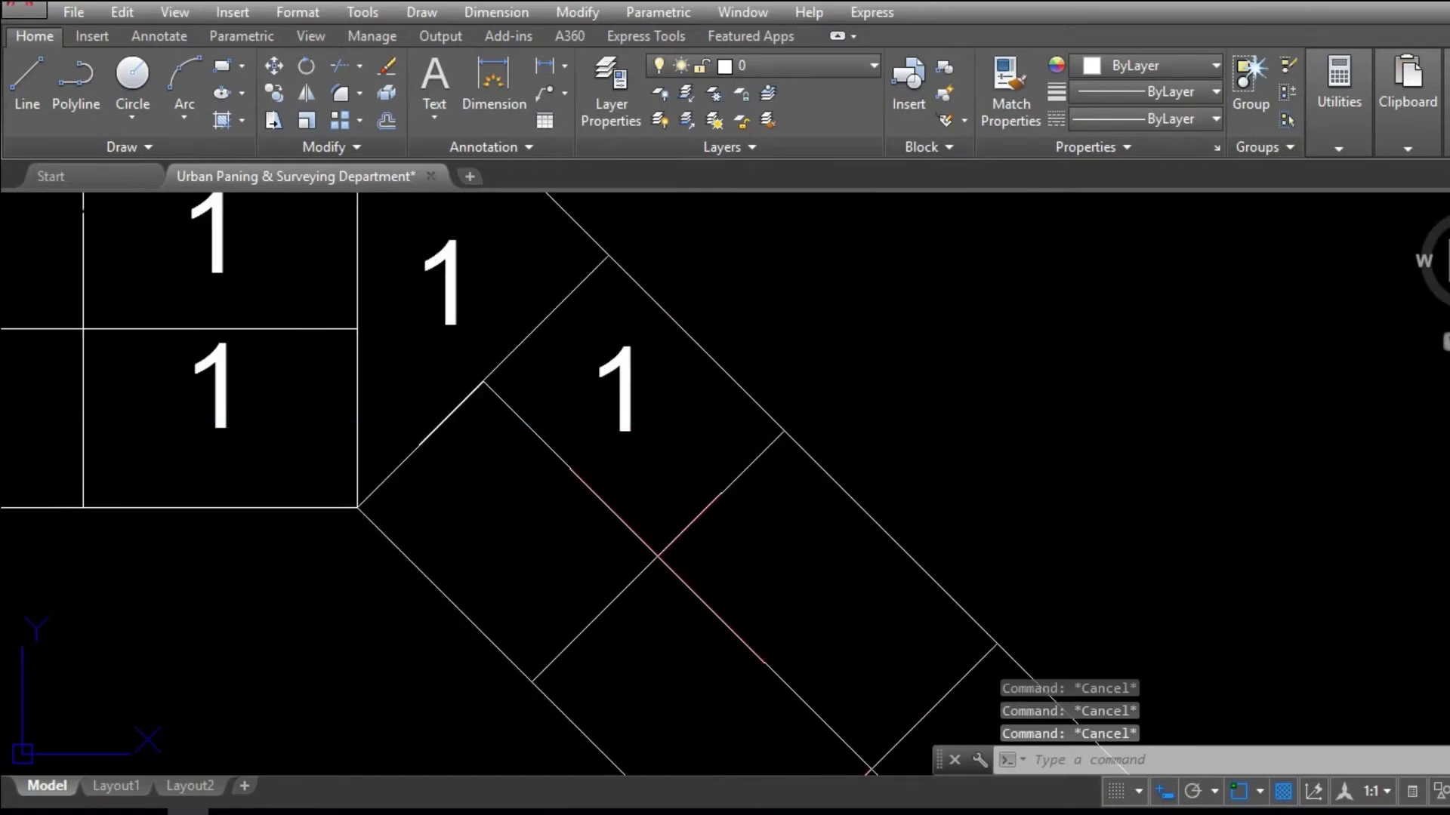
key("Return")
left_click(616, 400)
key("Return")
left_click(629, 428)
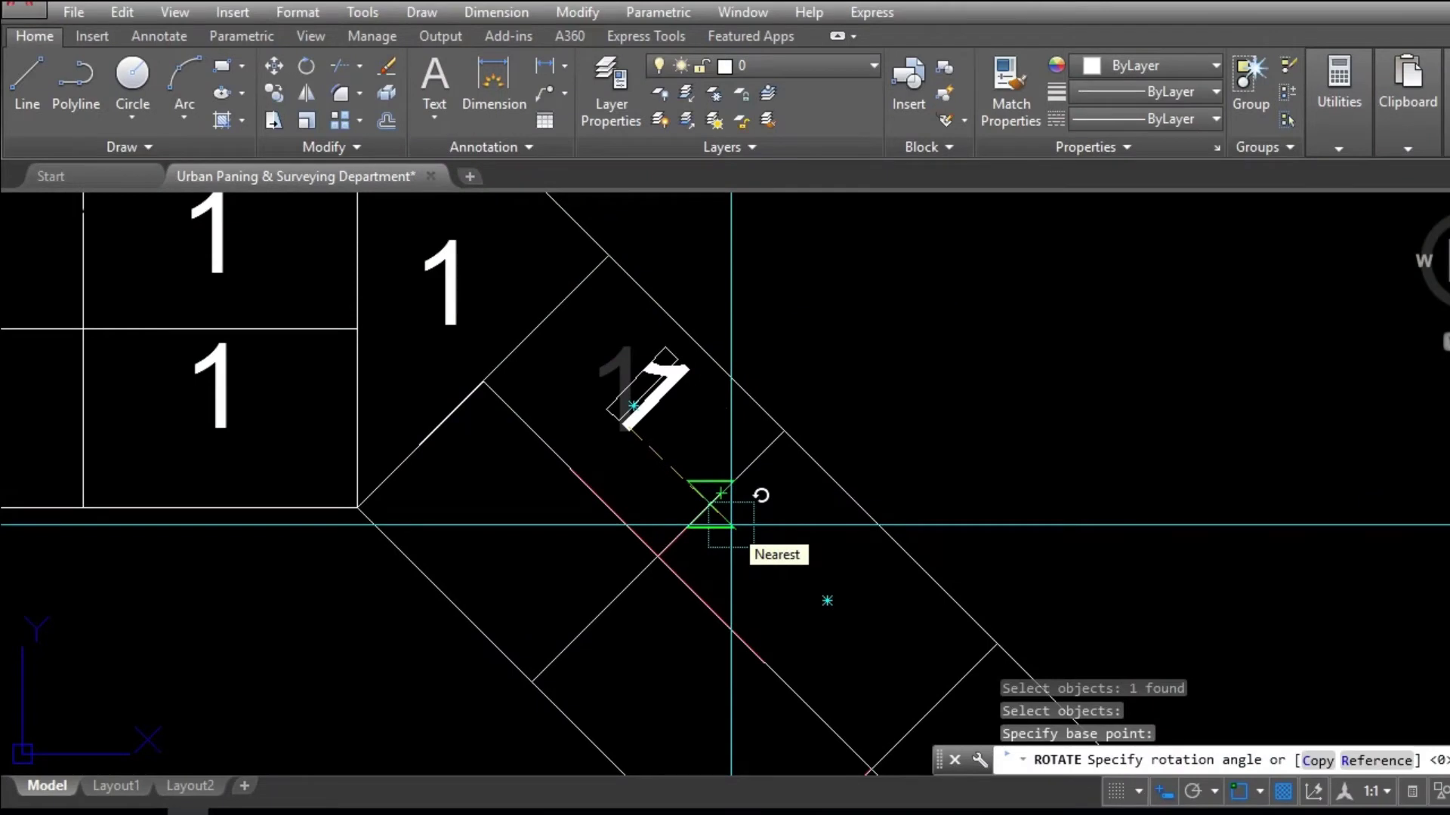
key("Escape")
key("Escape")
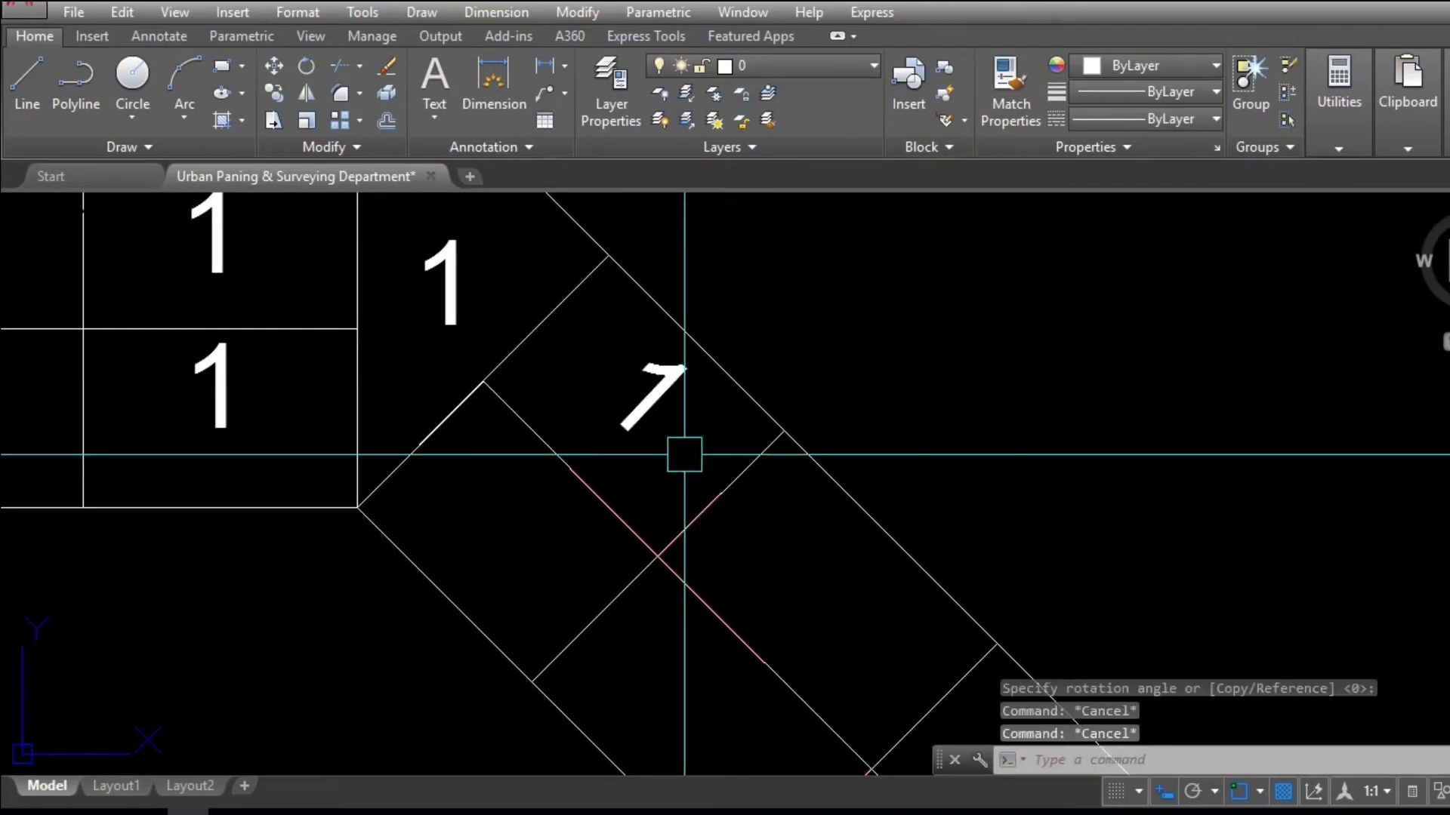
Move the rotated number "1" slightly up and to the left within its slanted plot
type("m")
key("Return")
left_click(638, 411)
key("Return")
scroll(624, 427, "up", 3)
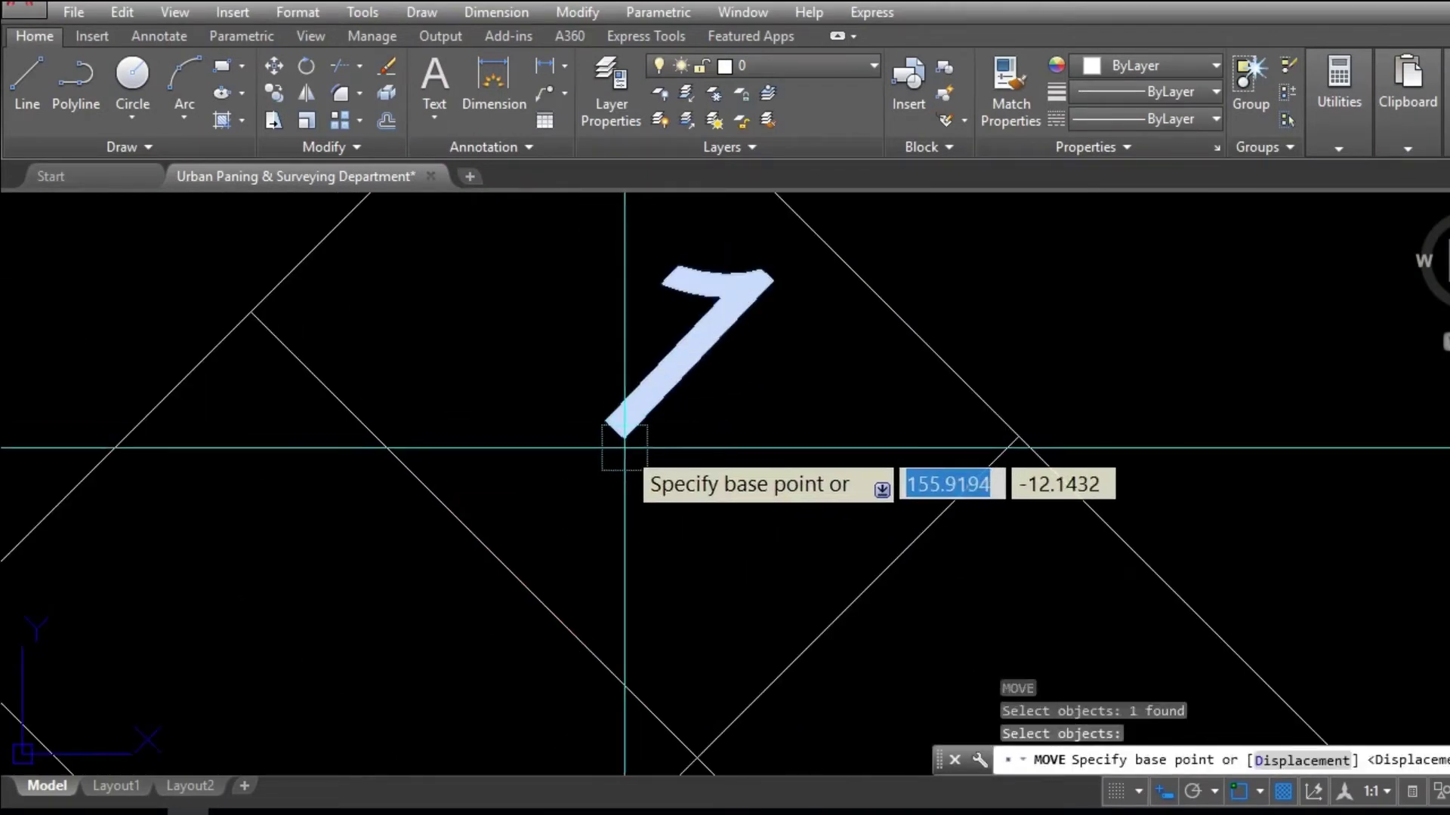
left_click(625, 448)
left_click(595, 417)
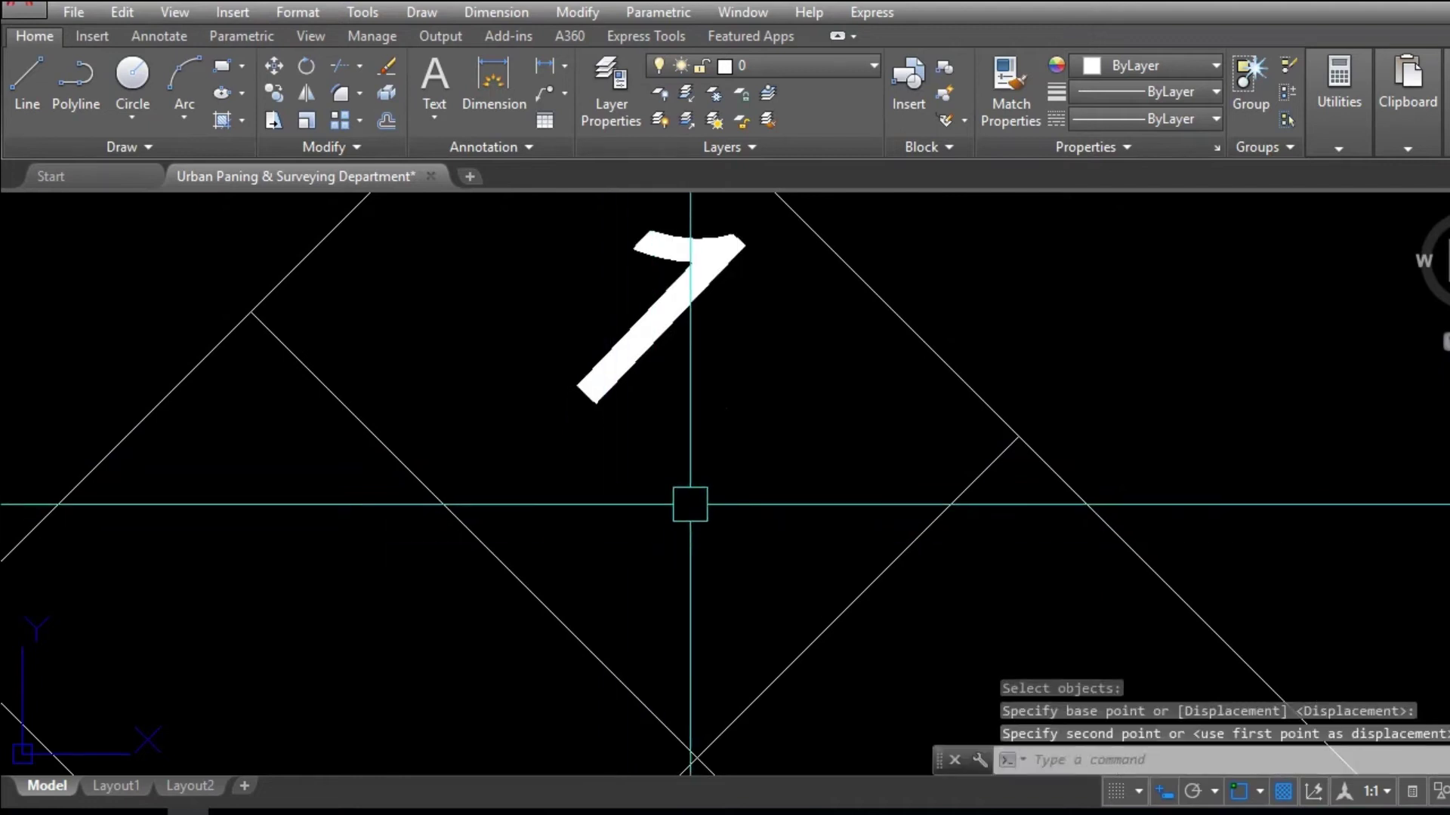
scroll(660, 511, "down", 3)
scroll(647, 453, "up", 4)
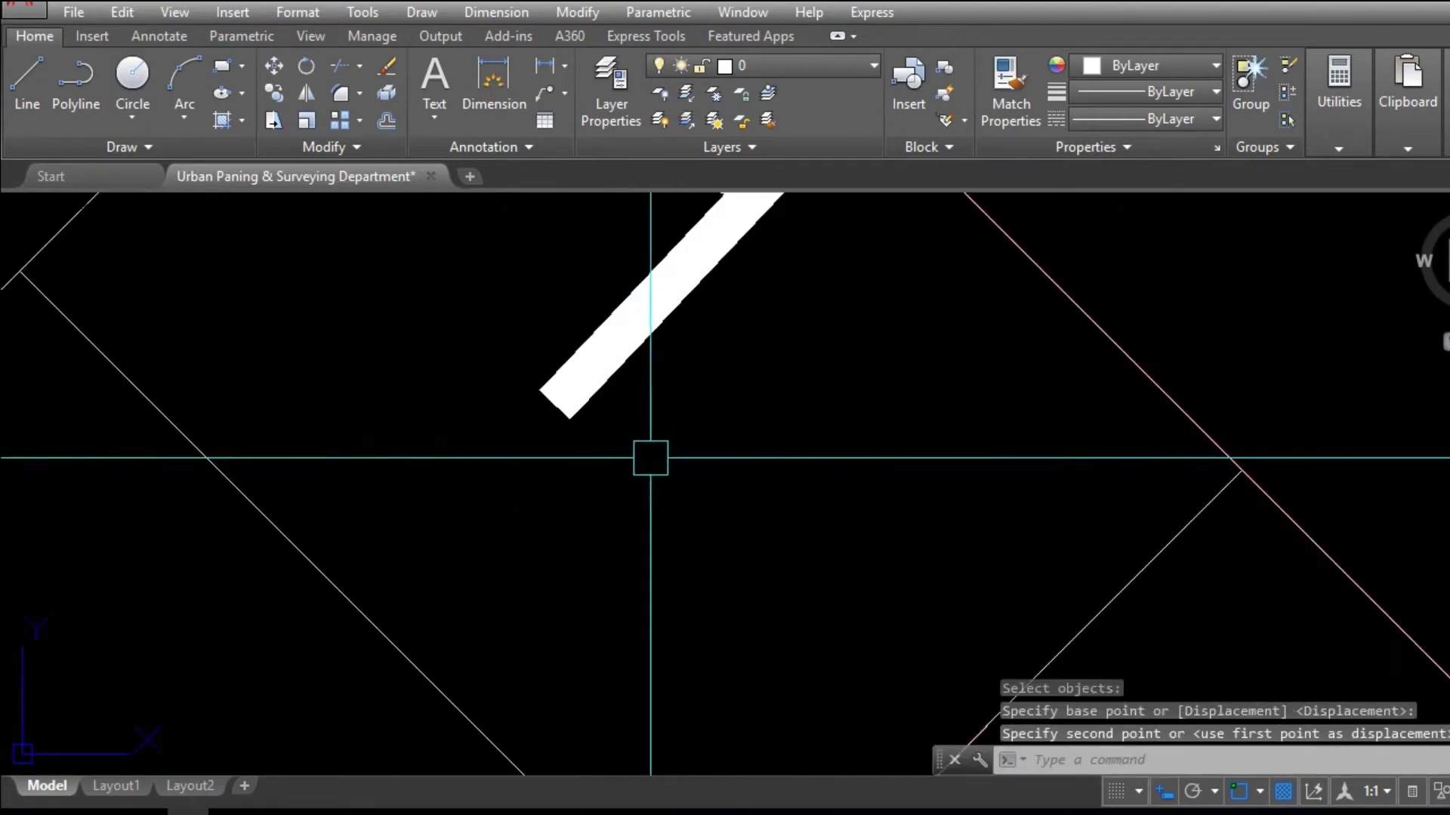
scroll(629, 456, "down", 3)
scroll(630, 455, "down", 3)
key("Escape")
key("Escape")
key("Escape")
Shift the rotated number "1" a little farther left and slightly up within the slanted plot
scroll(785, 362, "up", 3)
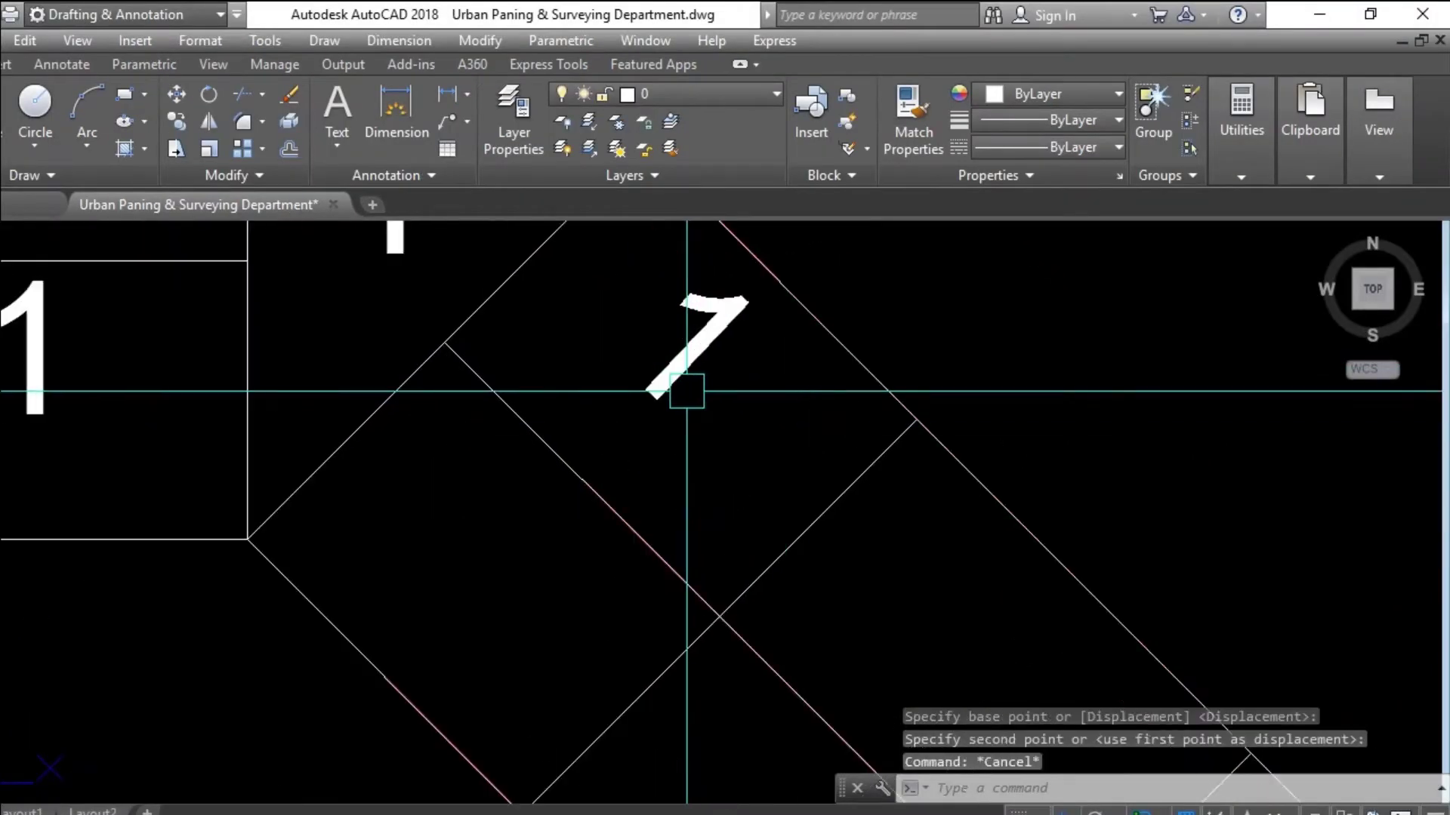
scroll(666, 400, "up", 3)
key("Return")
left_click(670, 367)
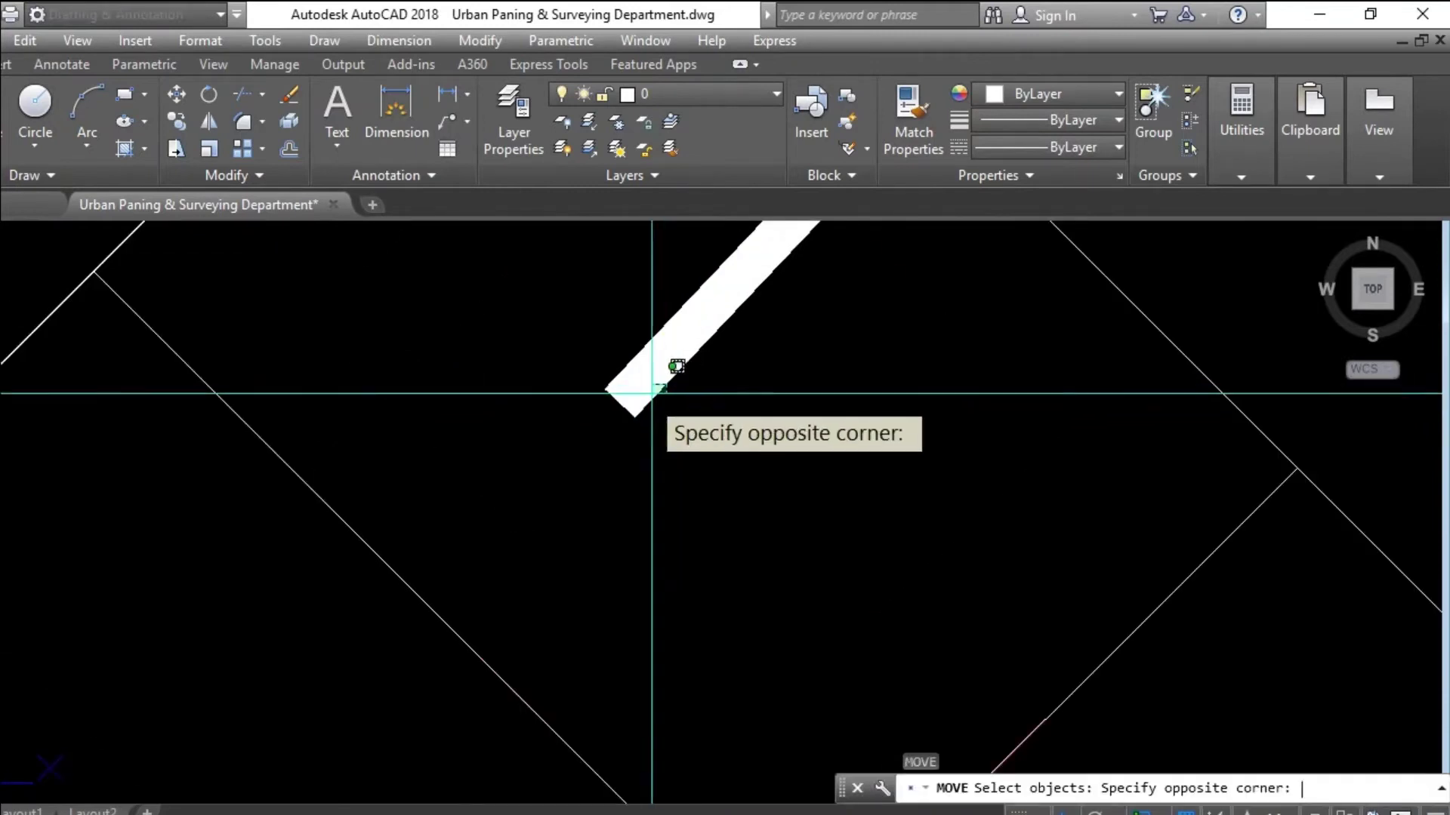
left_click(641, 434)
left_click(616, 414)
key("Return")
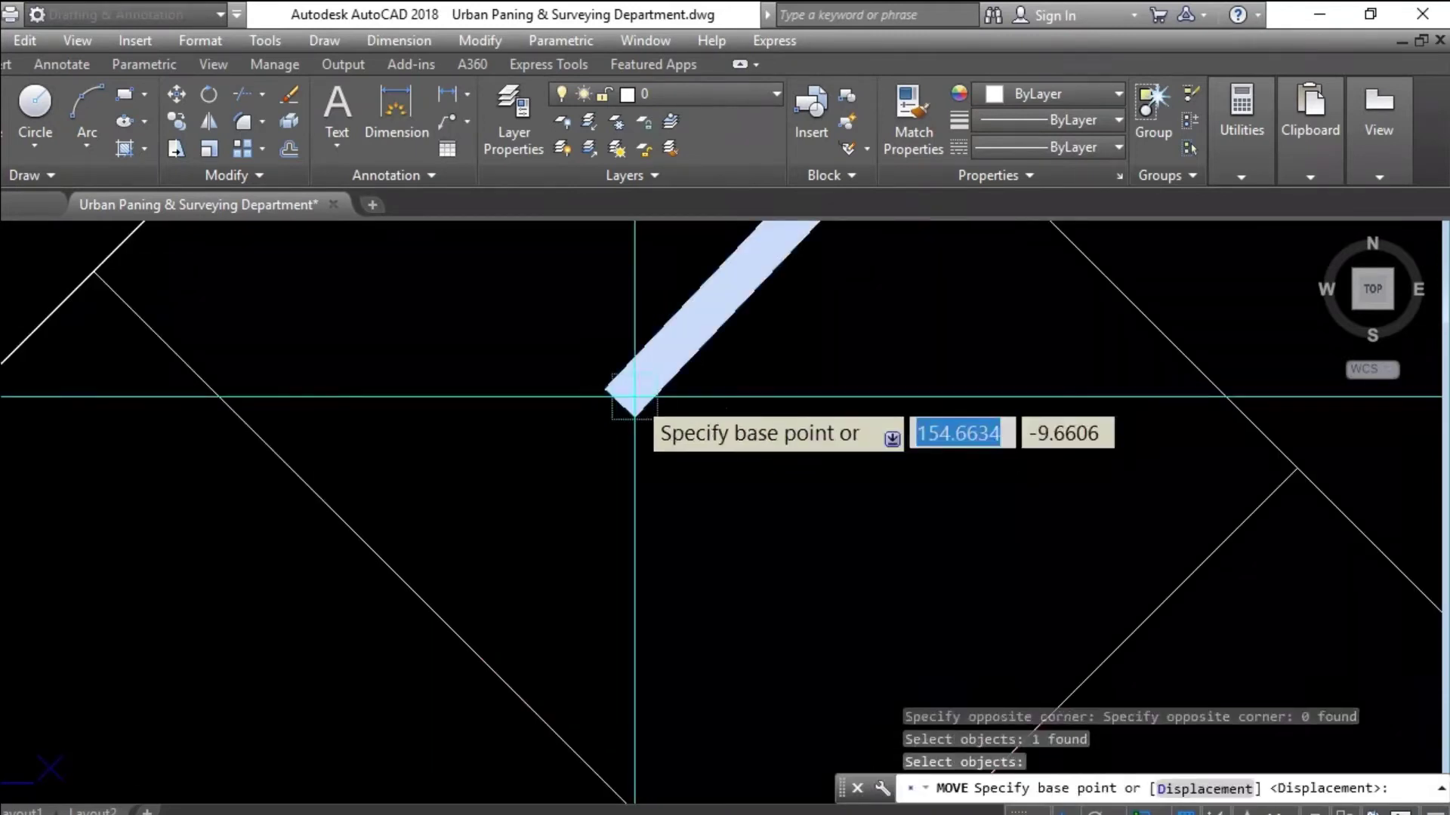
left_click(635, 403)
left_click(671, 545)
scroll(650, 509, "down", 3)
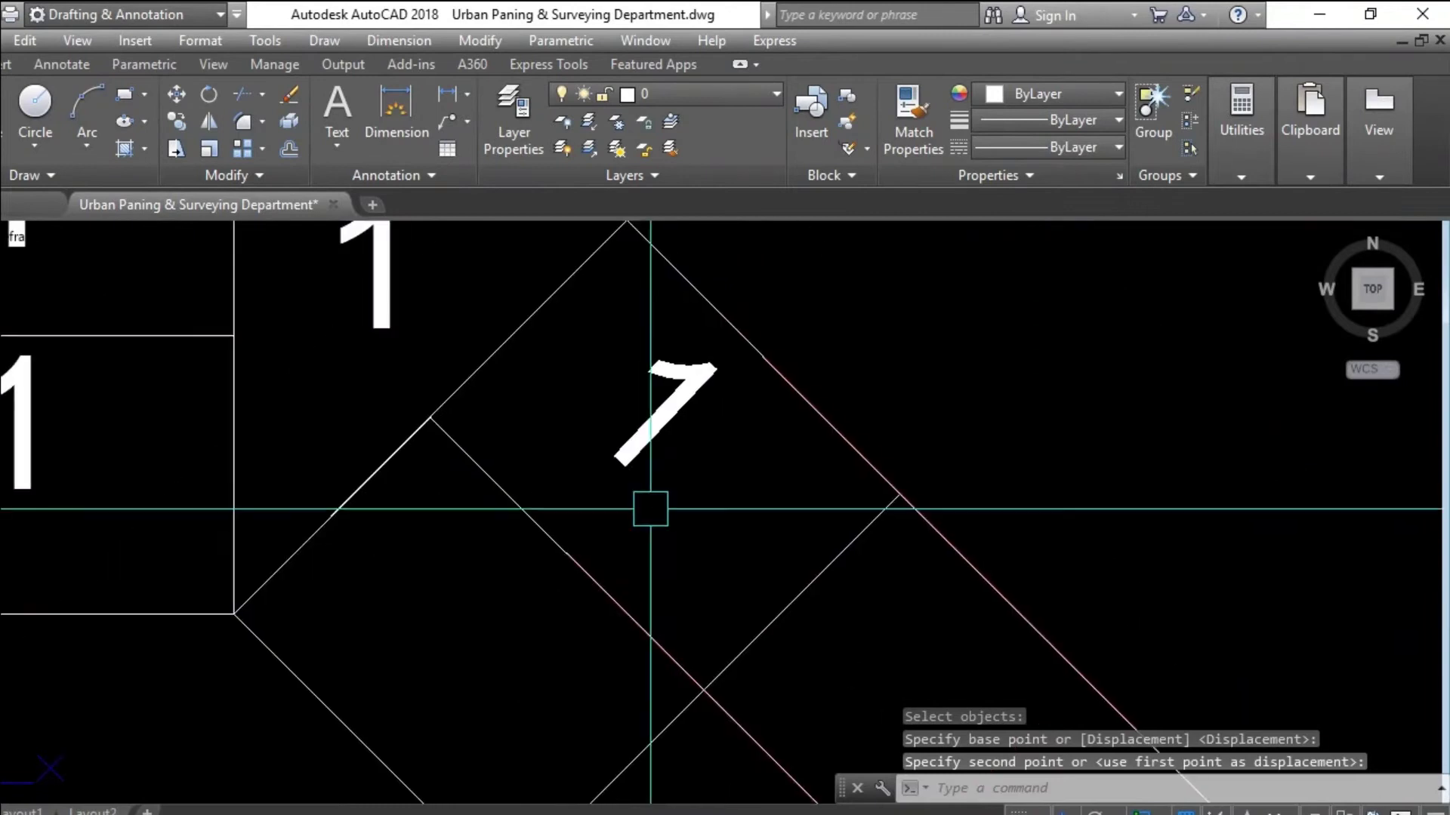
Move the rotated number "1" left and slightly down so it sits near the centre of the slanted plot
key("Return")
scroll(650, 491, "up", 4)
left_click(608, 410)
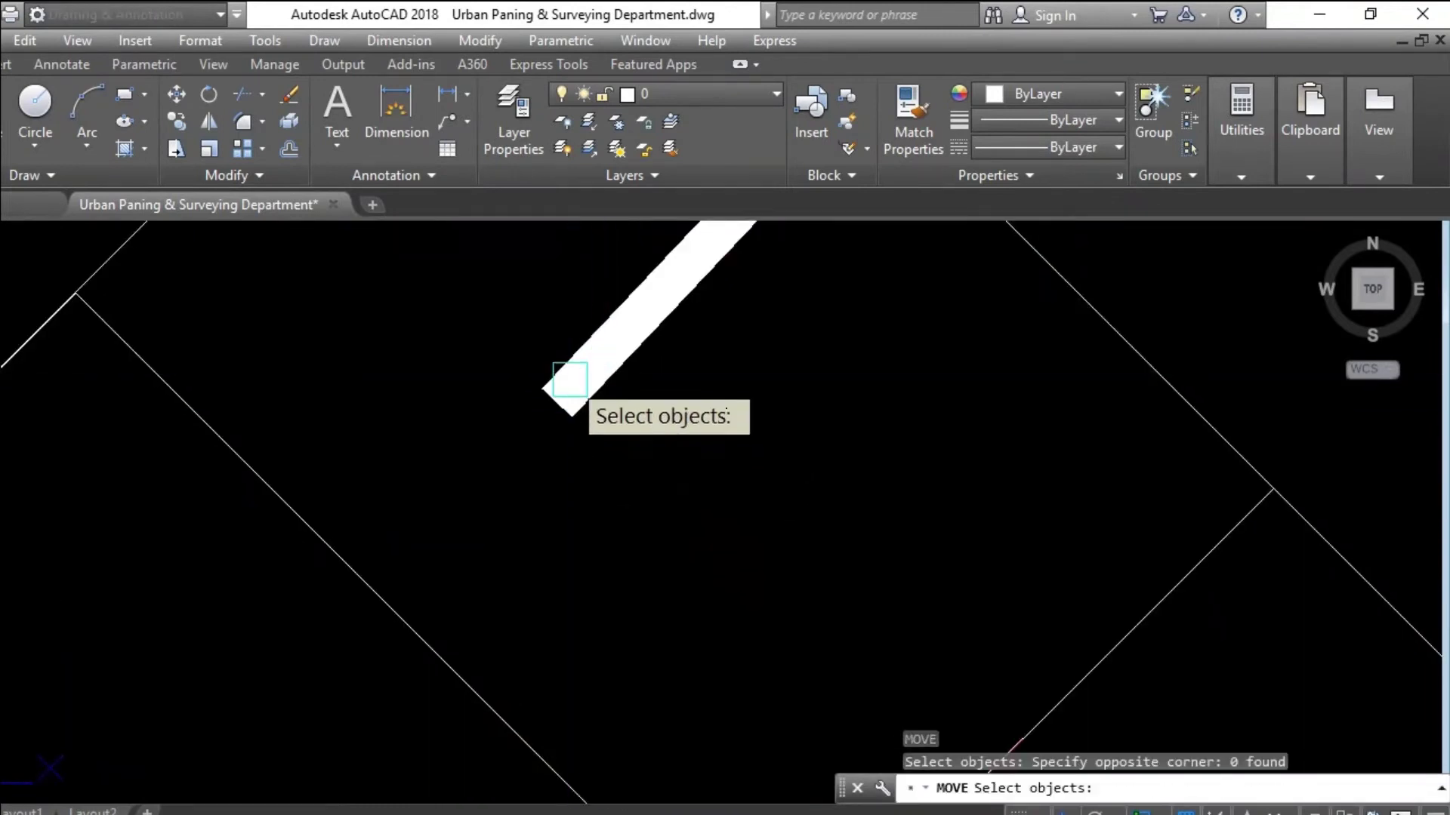
left_click(568, 398)
key("Return")
left_click(590, 349)
scroll(602, 443, "up", 3)
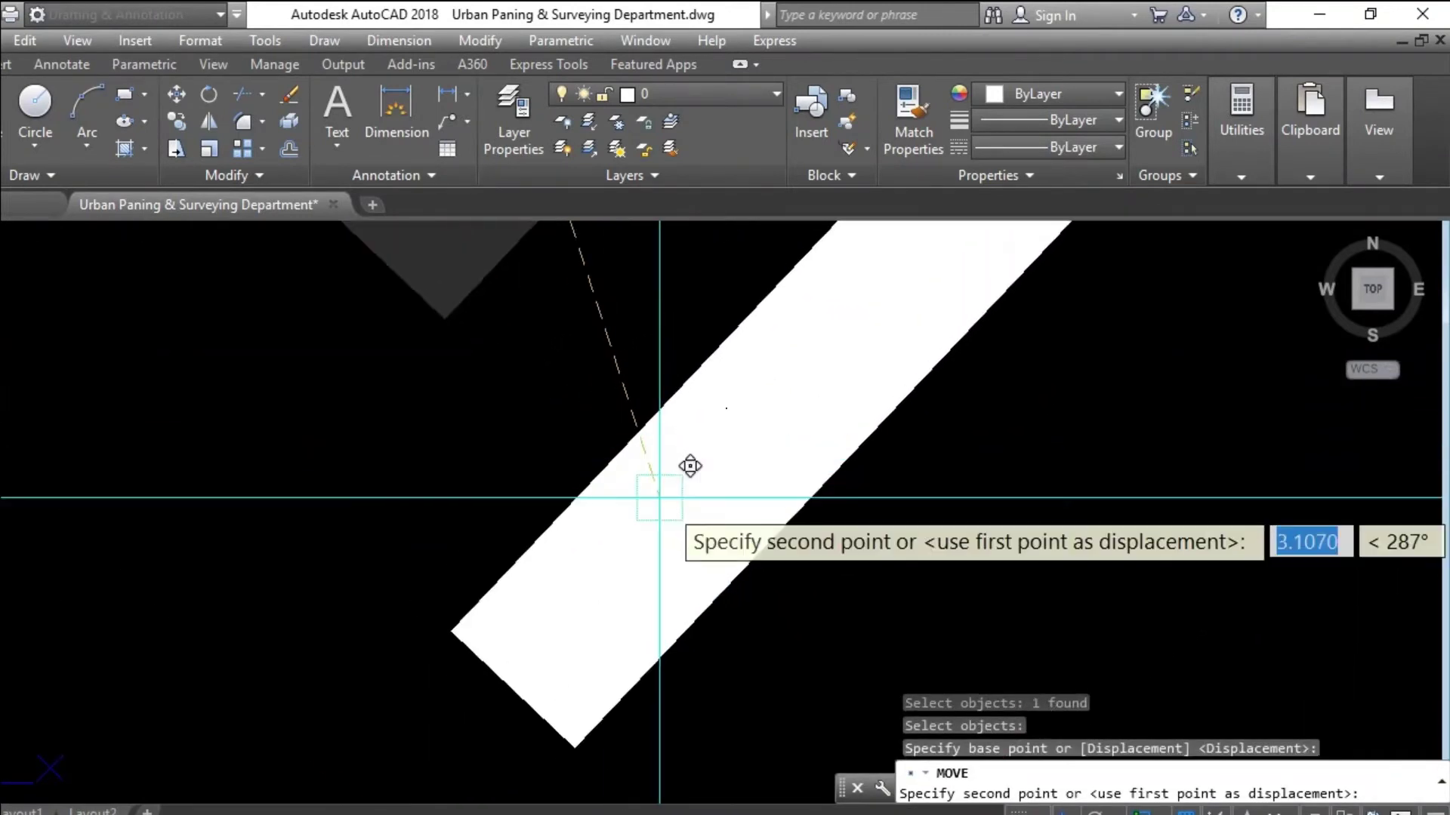
left_click(657, 486)
scroll(696, 534, "down", 5)
key("Escape")
scroll(647, 432, "down", 1)
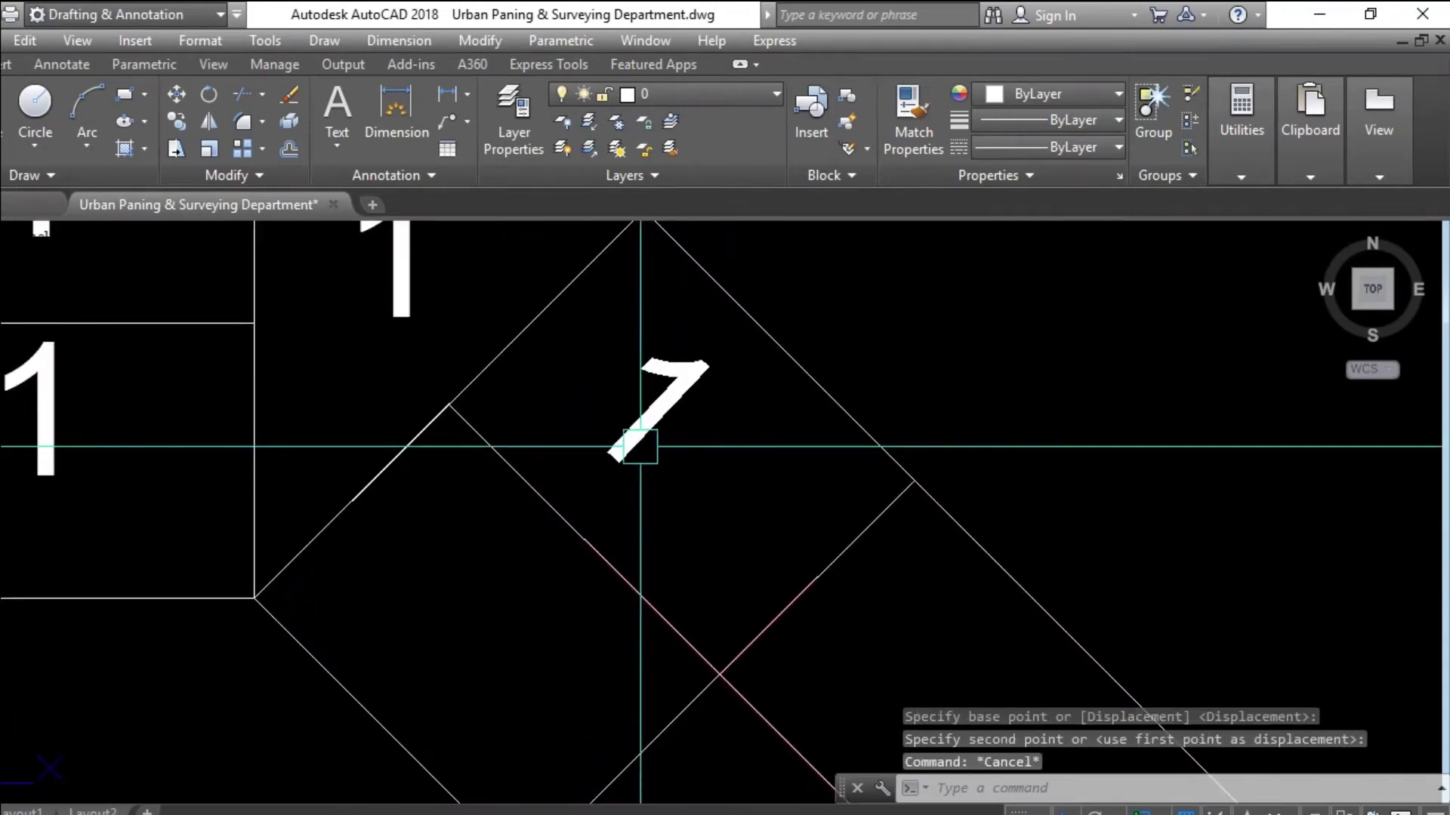
key("Escape")
scroll(615, 412, "down", 2)
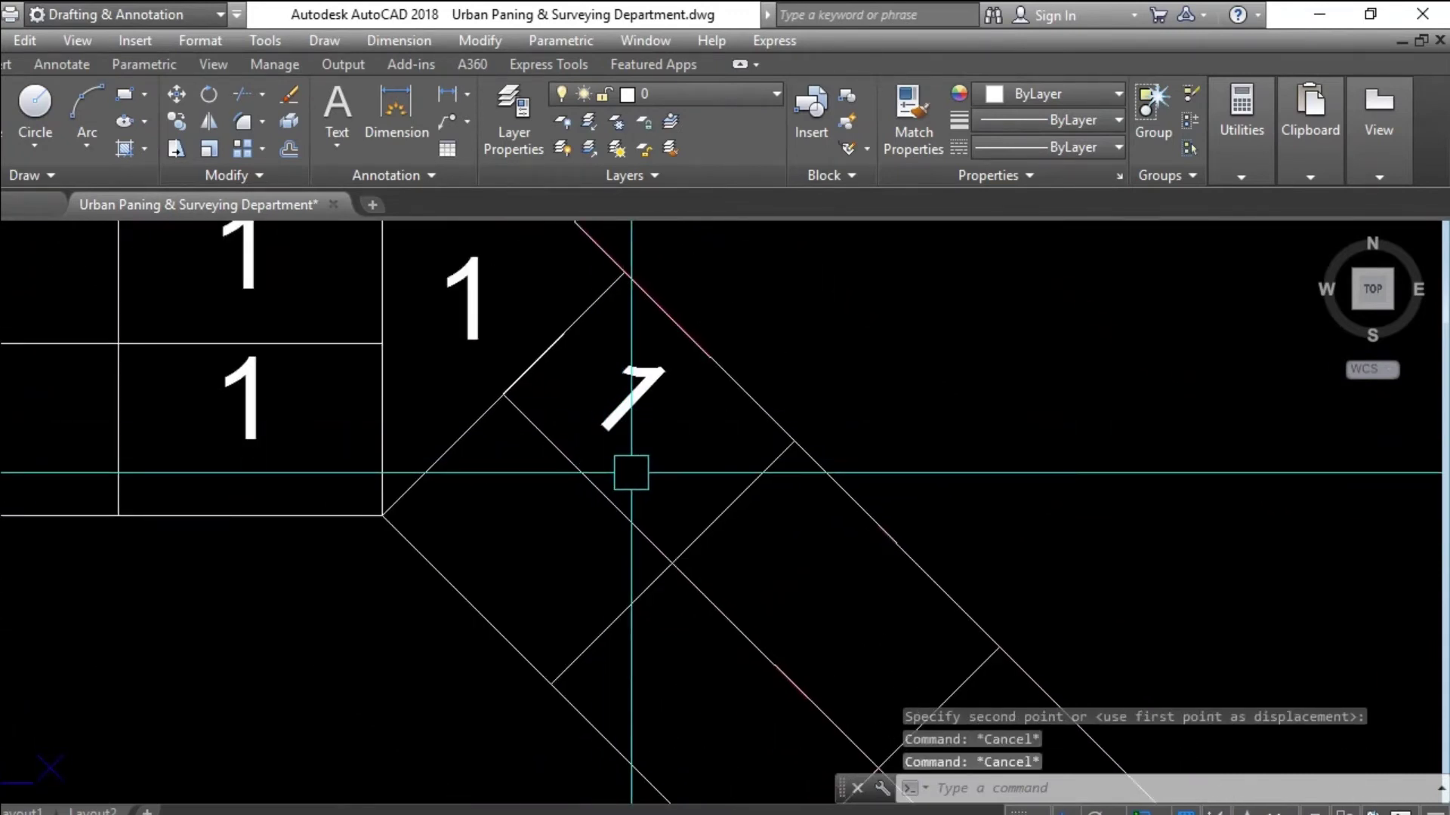
Copy the rotated number "1" from the first upper slanted plot into the other two upper slanted plots, using its lower end as base point
key("Return")
left_click(625, 405)
key("Return")
left_click(608, 429)
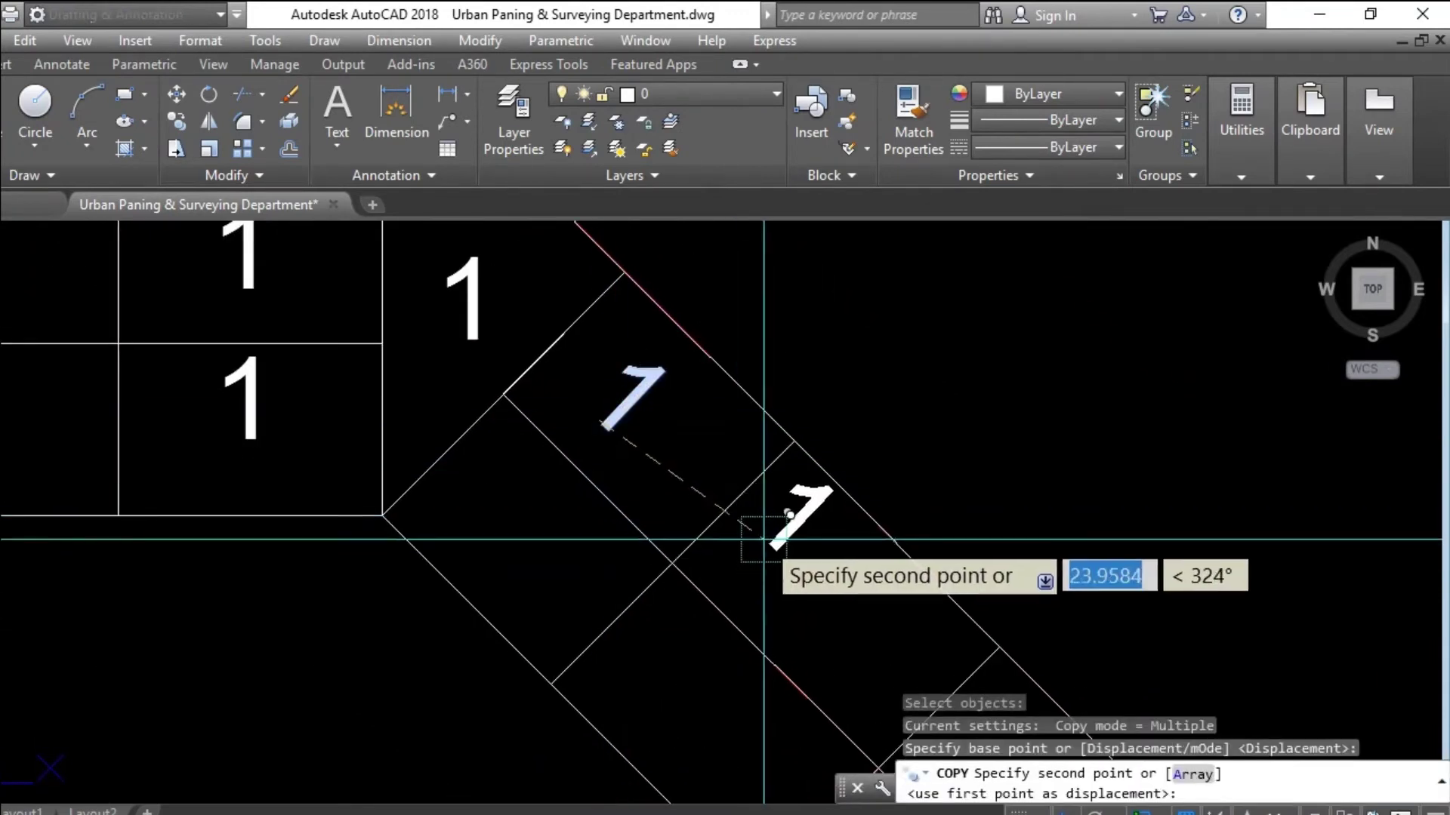
middle_click_drag(777, 502, 679, 395)
left_click(703, 517)
scroll(679, 483, "down", 2)
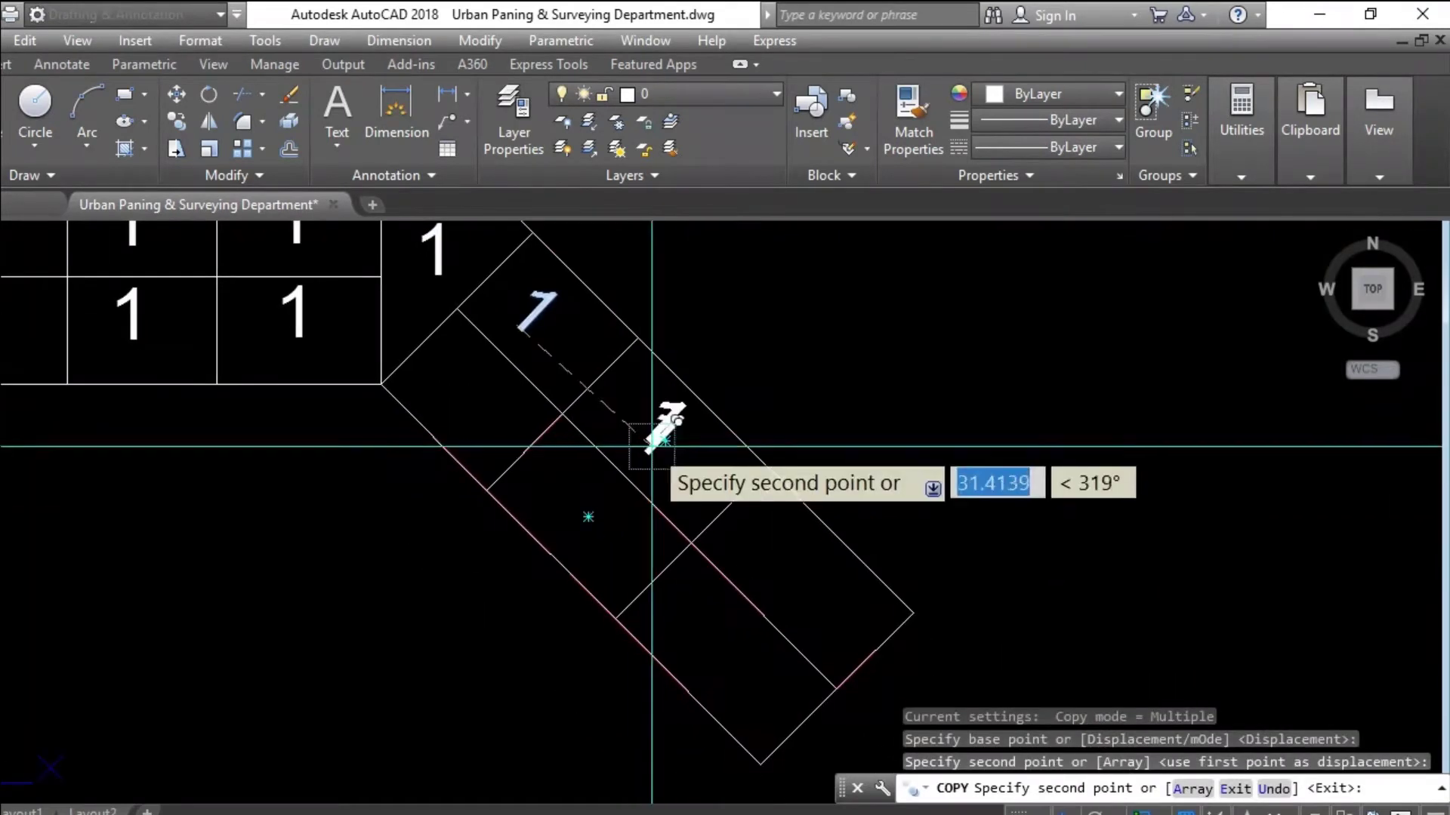
scroll(755, 551, "up", 2)
left_click(782, 570)
scroll(748, 562, "down", 3)
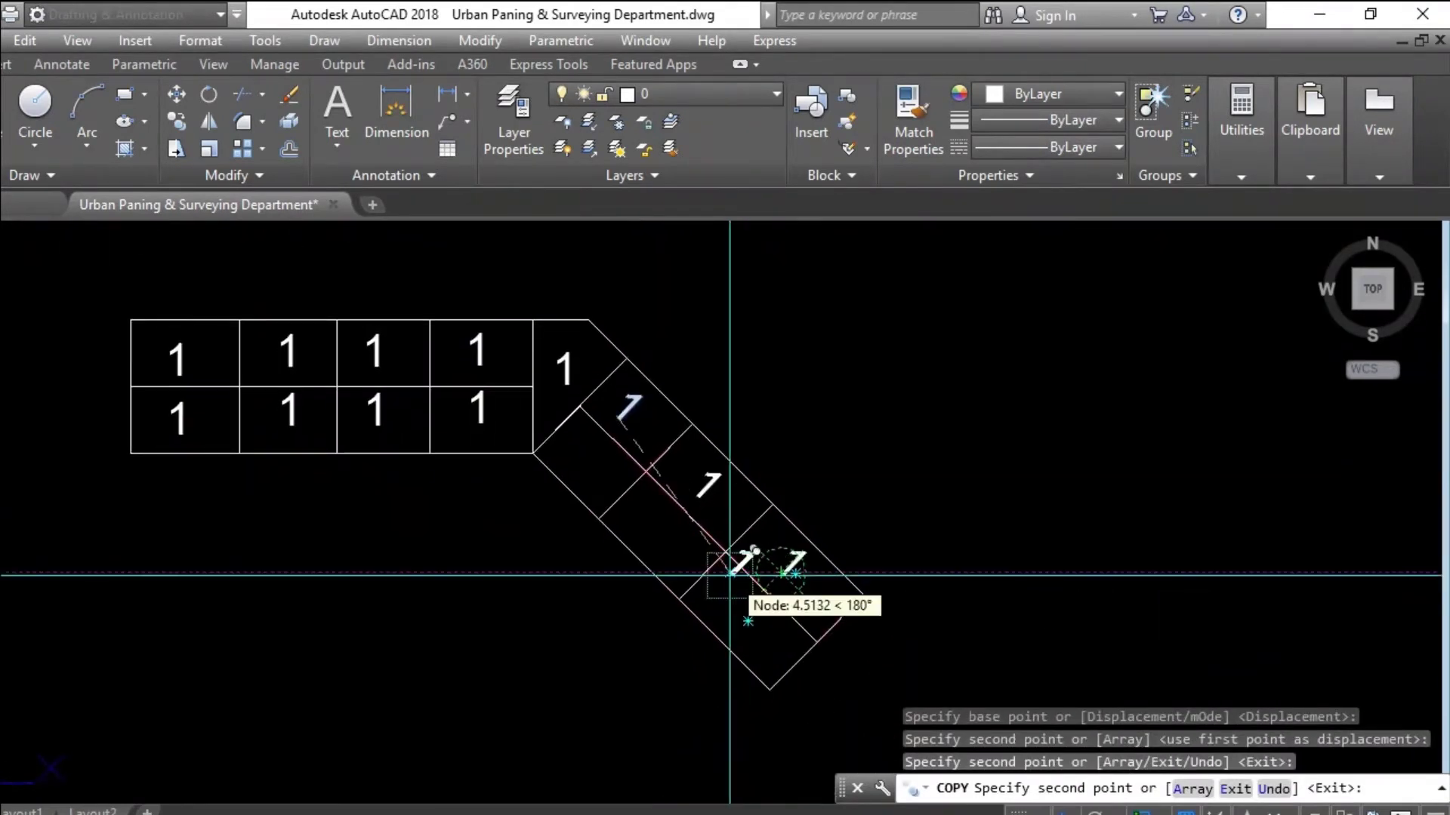
key("Escape")
Copy the three rotated numbers together from the upper slanted plots into the three lower slanted plots
type("ct o")
key("Return")
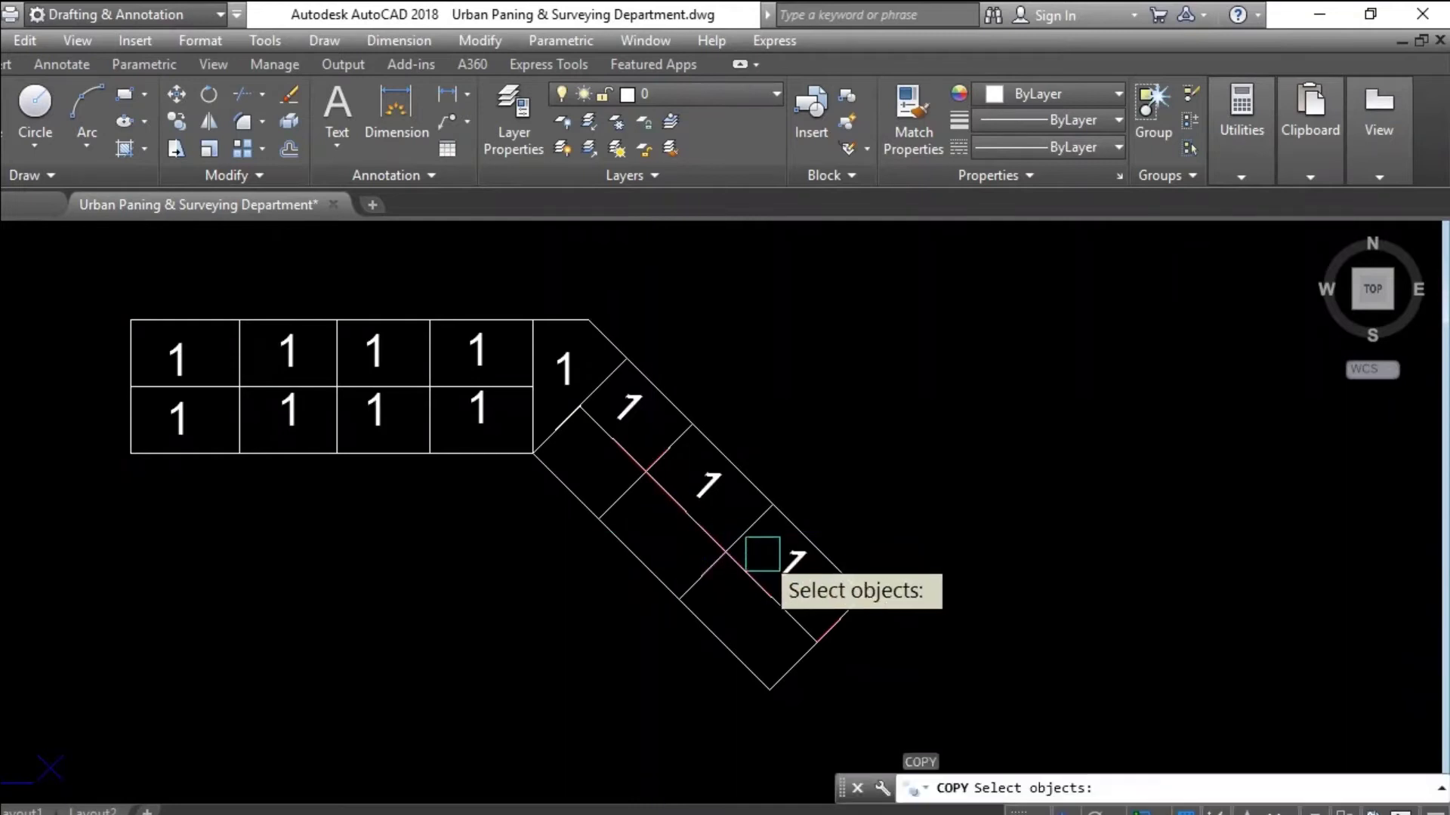
scroll(763, 550, "up", 2)
left_click(805, 568)
left_click(672, 453)
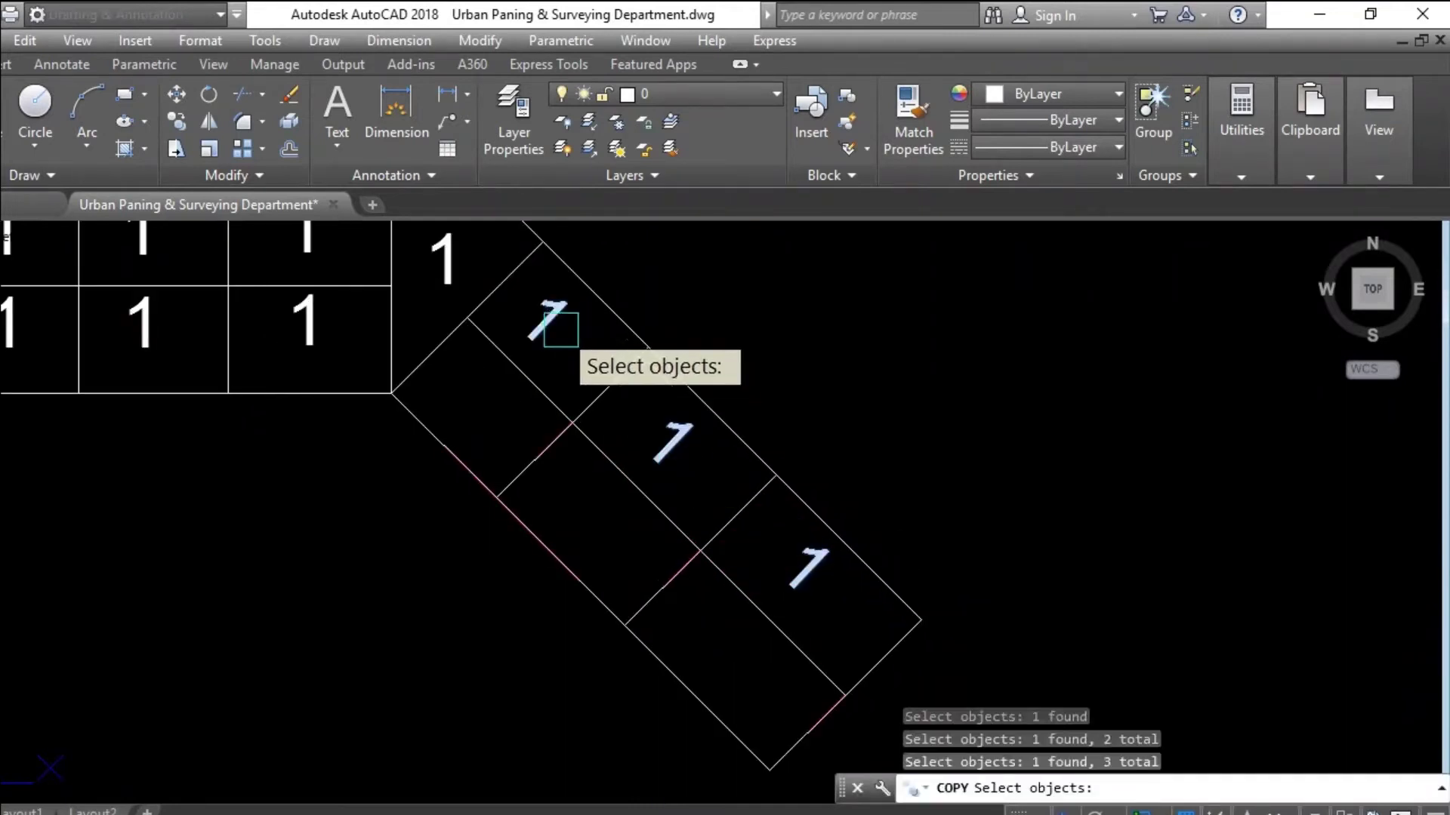
key("Return")
left_click(519, 321)
scroll(468, 393, "up", 4)
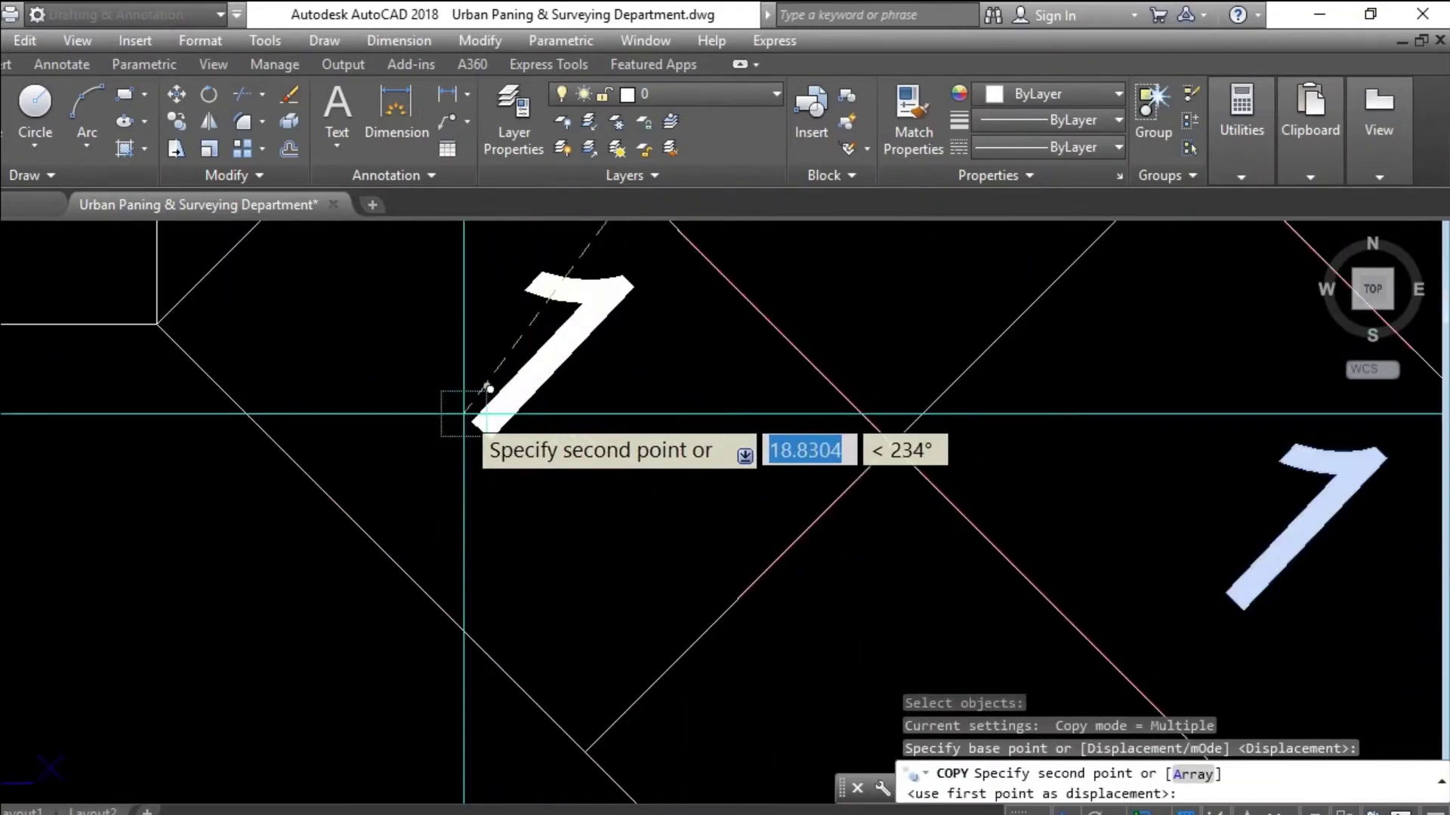
left_click(419, 414)
key("Escape")
scroll(647, 460, "down", 5)
key("Escape")
key("Escape")
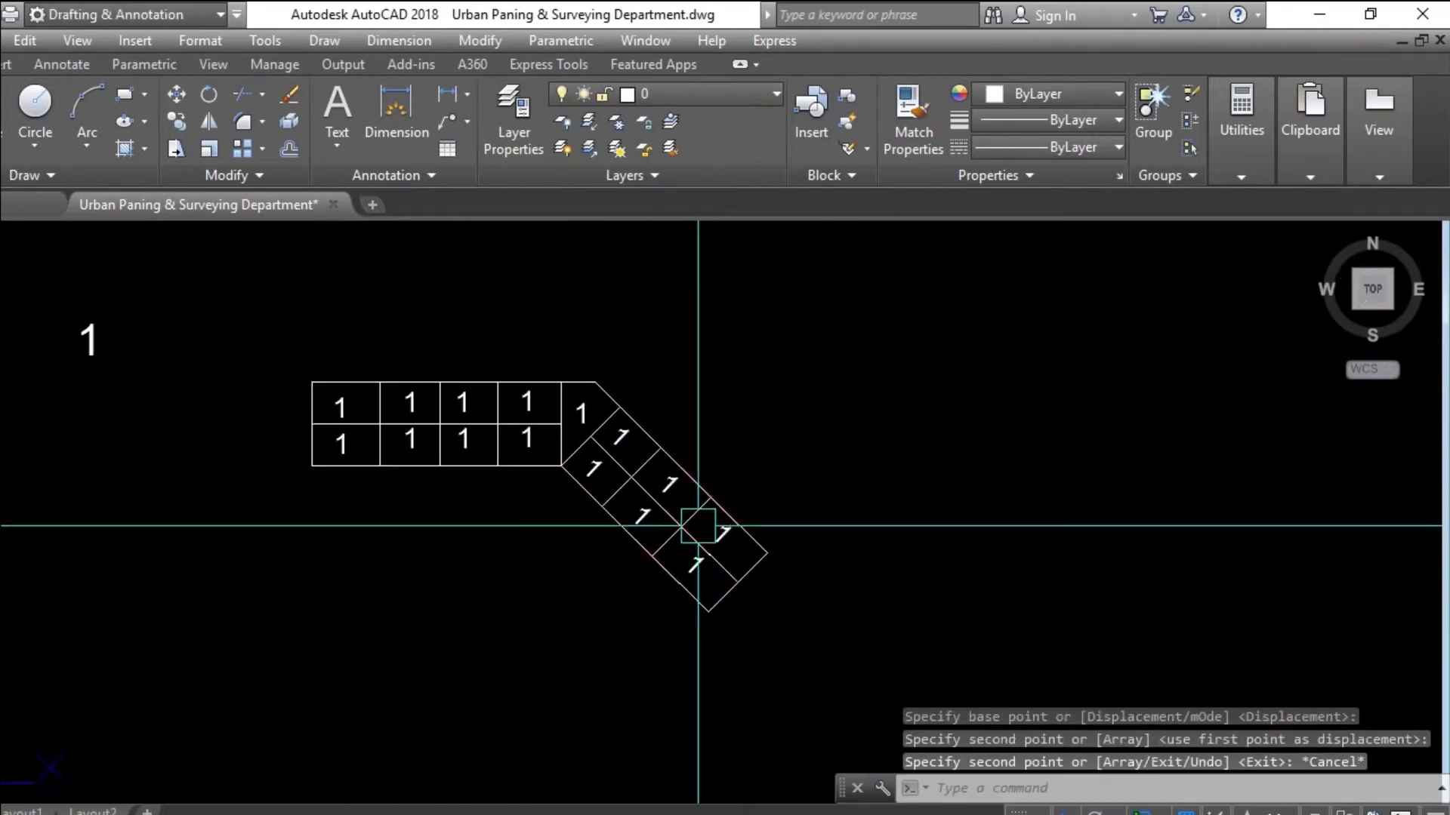
Renumber all the plot labels with TCOUNT, sorted by Select-order, starting at 1 and overwriting the existing text; exclude the separate "1" outside the plots
middle_click_drag(589, 506, 651, 532)
key("Escape")
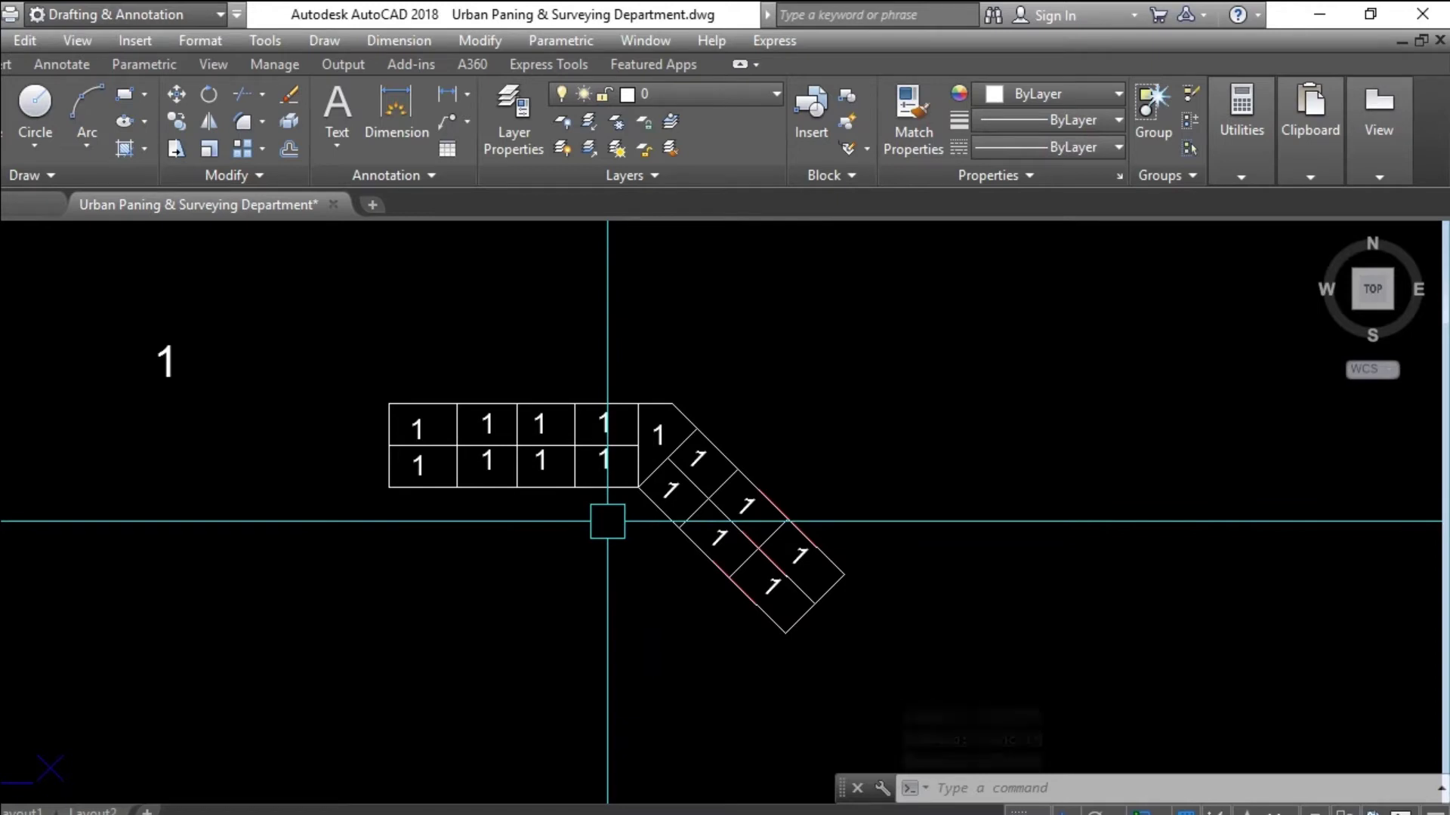
key("Escape")
type("tc")
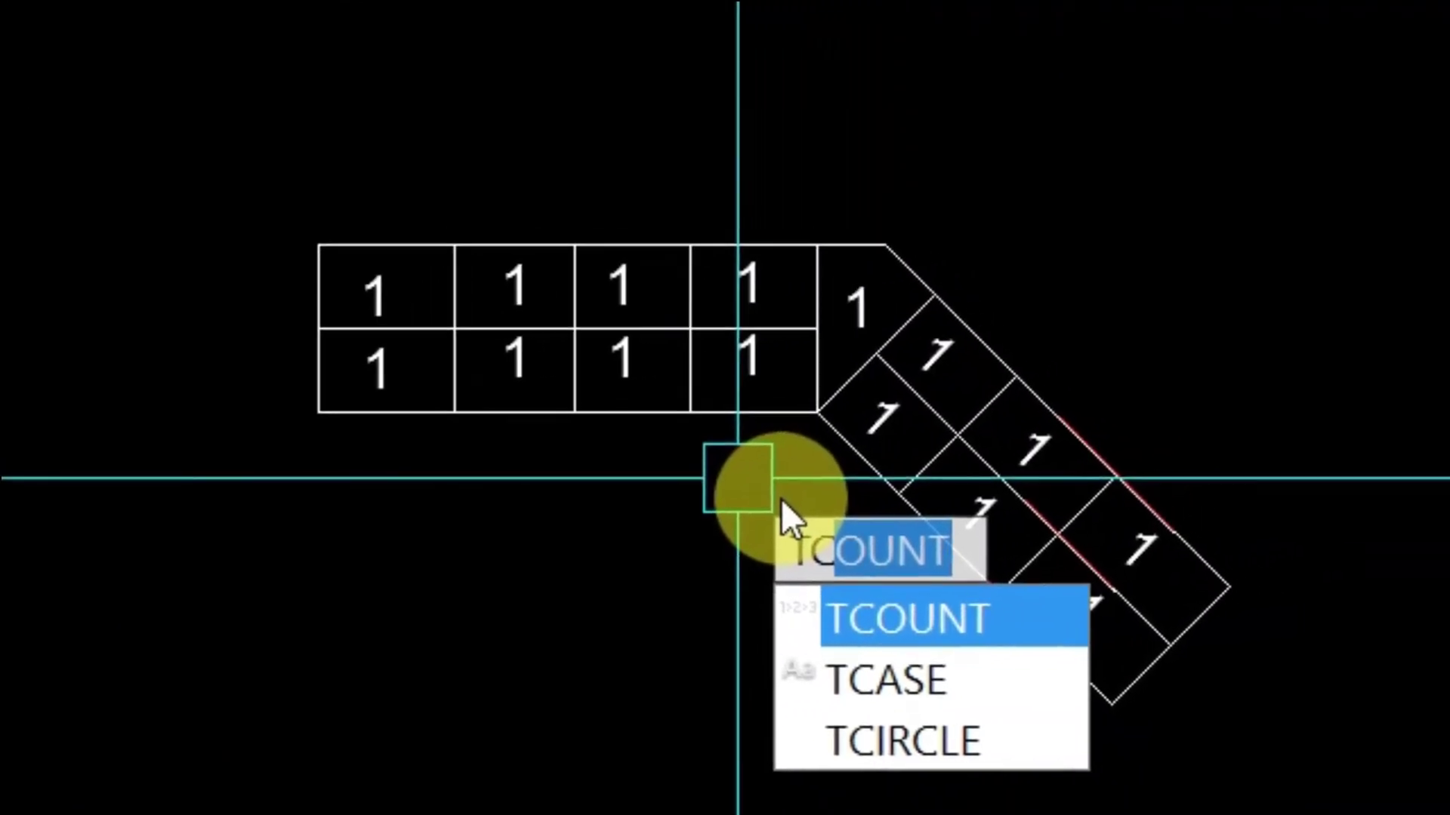
key("Return")
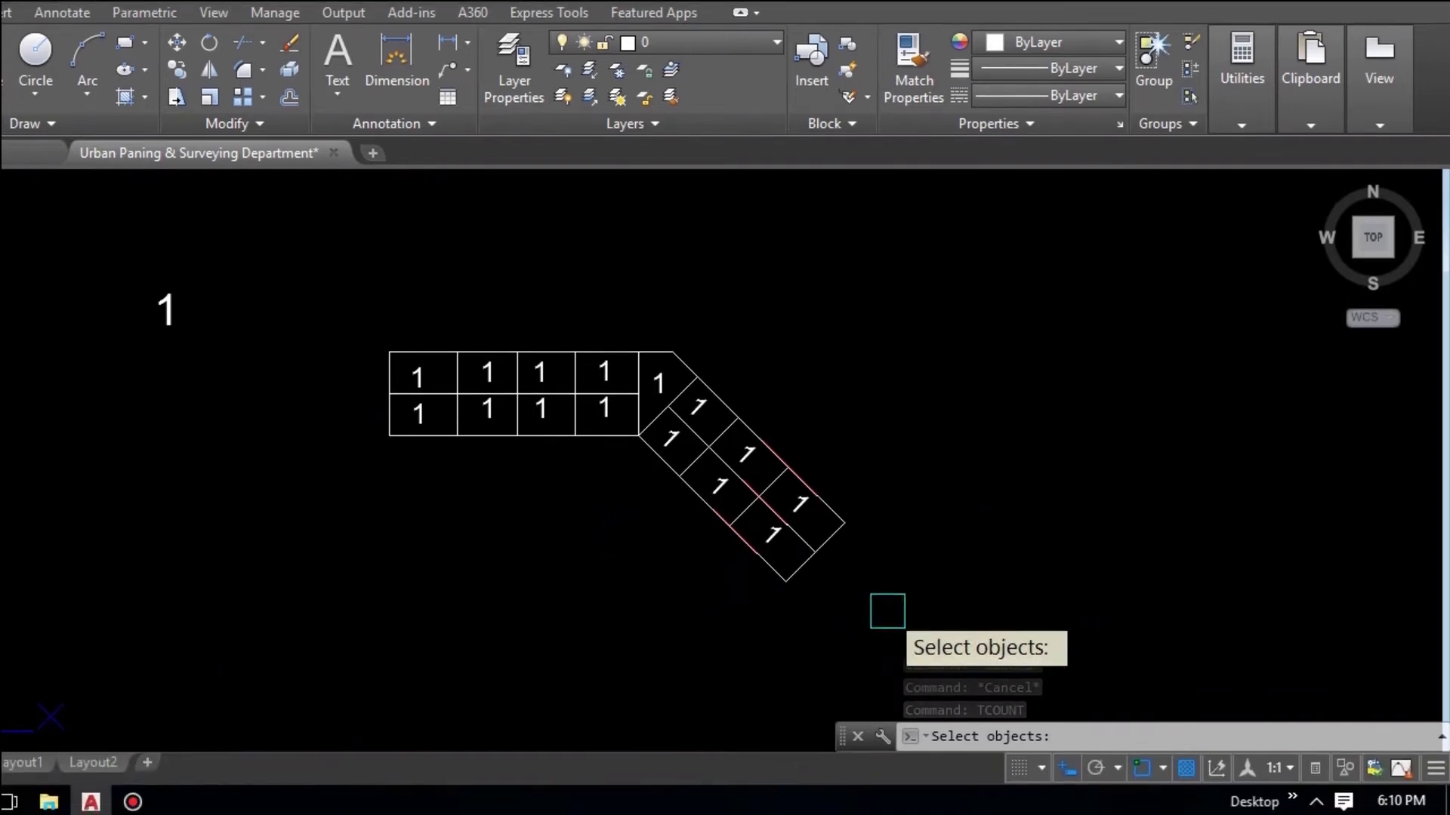
left_click(888, 662)
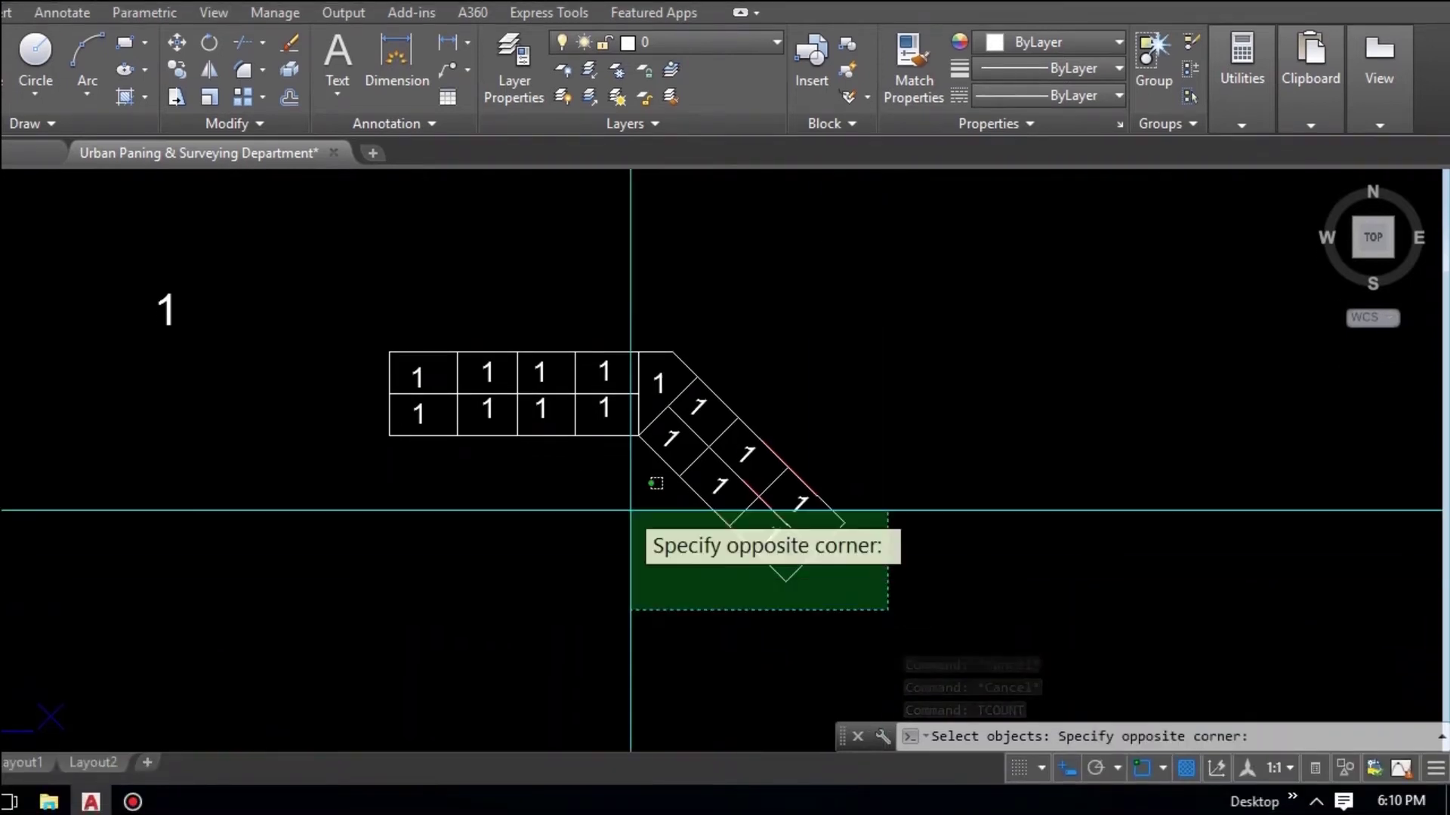
left_click(364, 293)
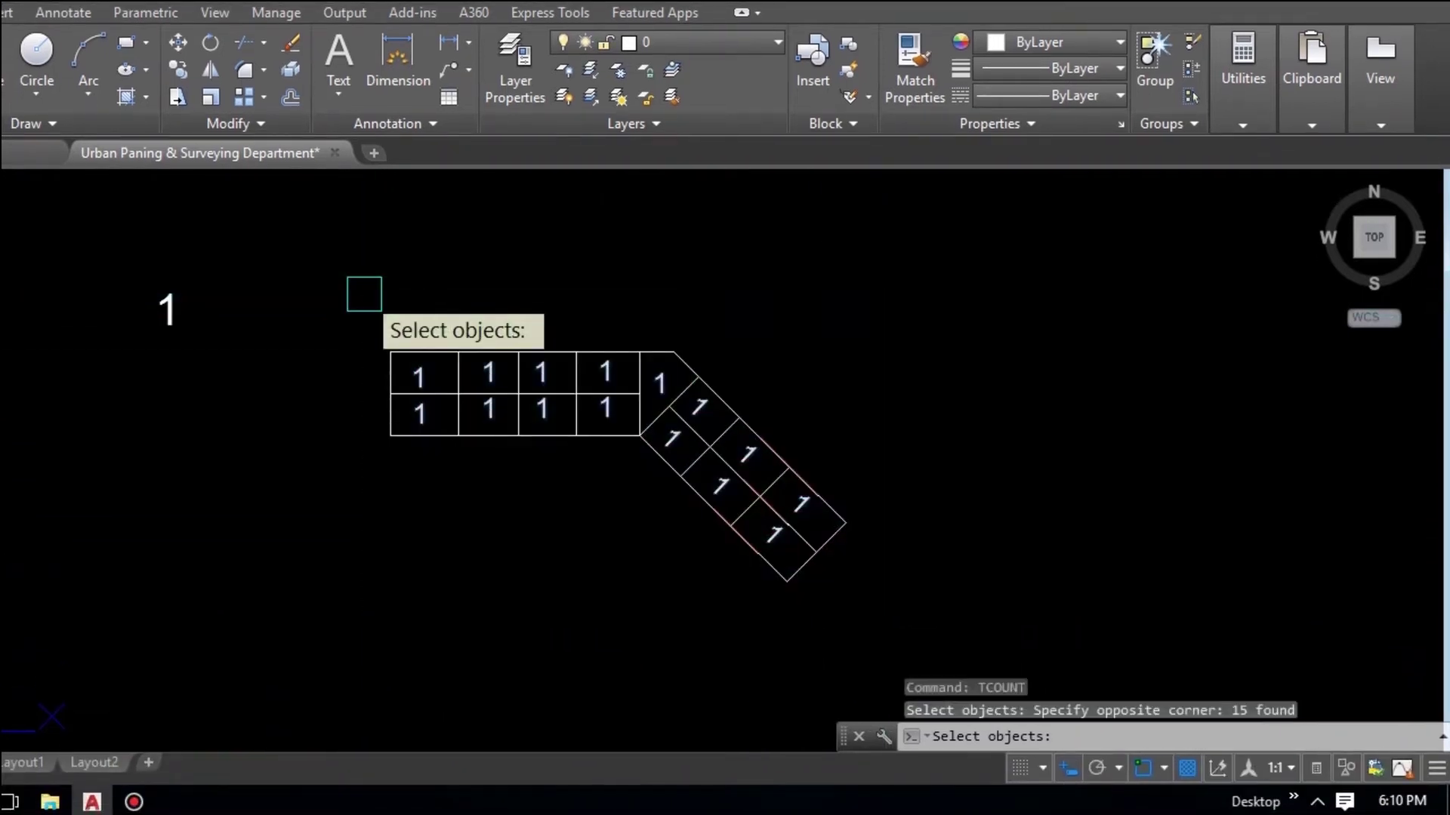
key("Return")
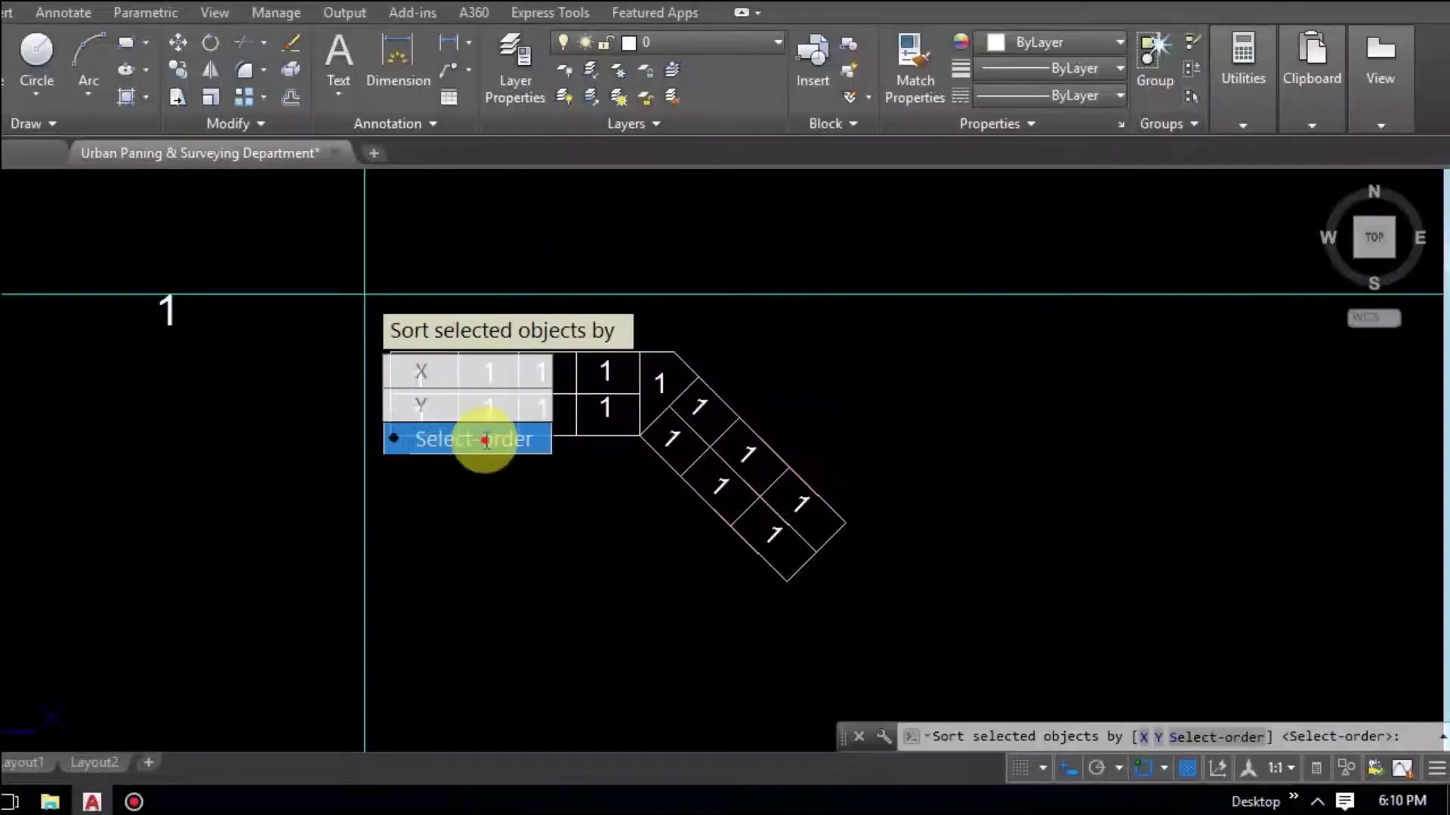
left_click(485, 441)
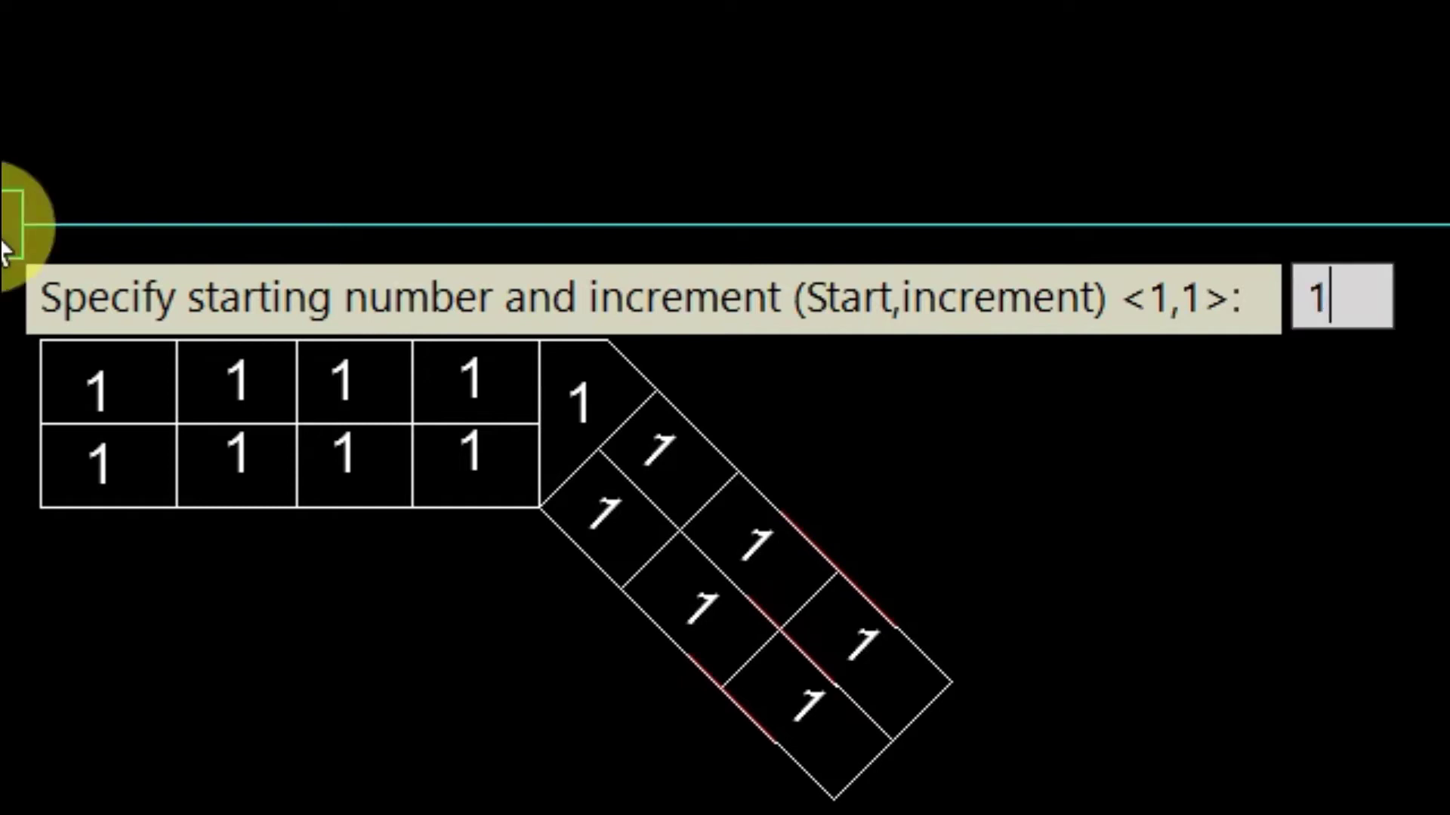
key("Return")
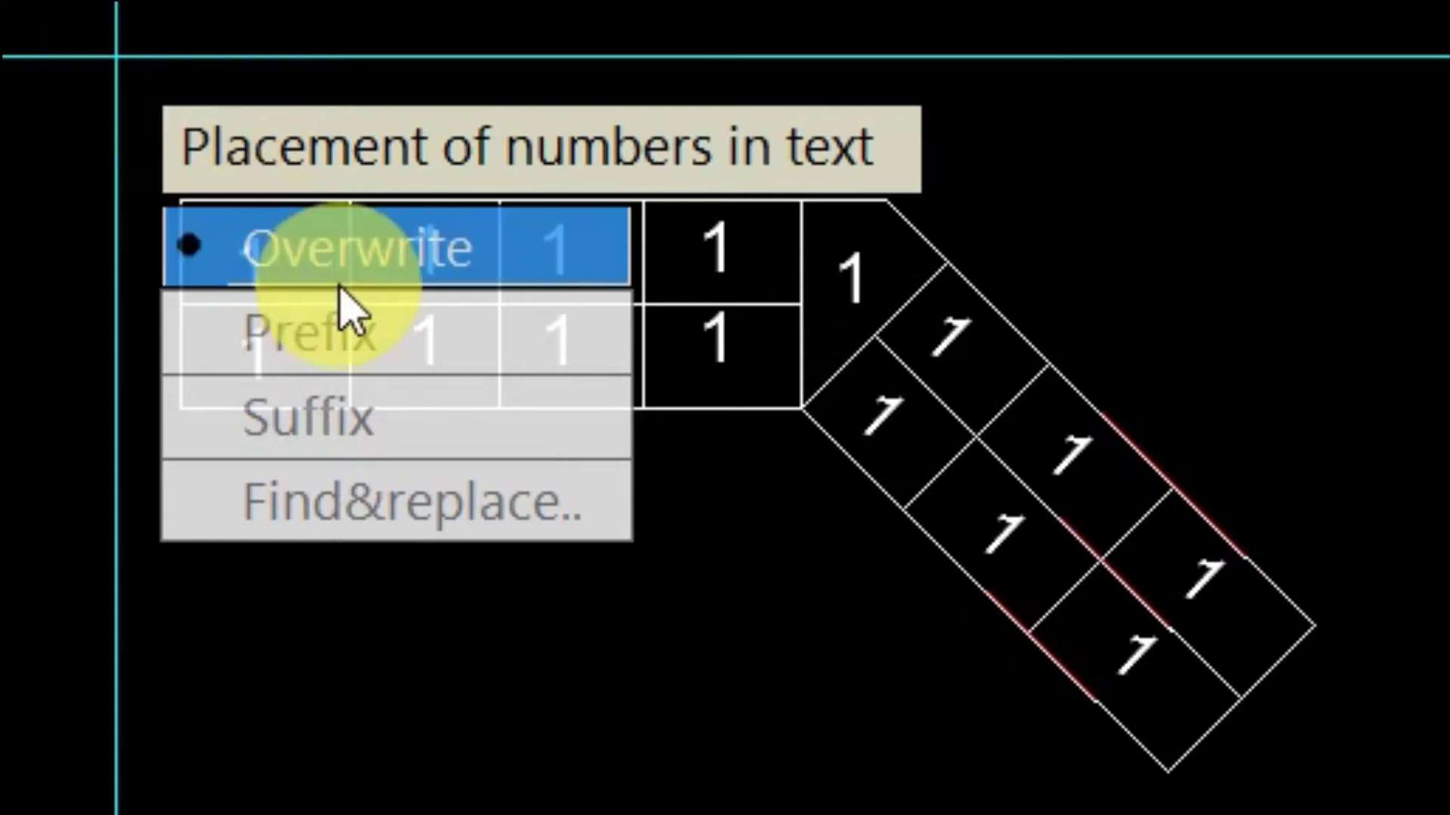
left_click(358, 256)
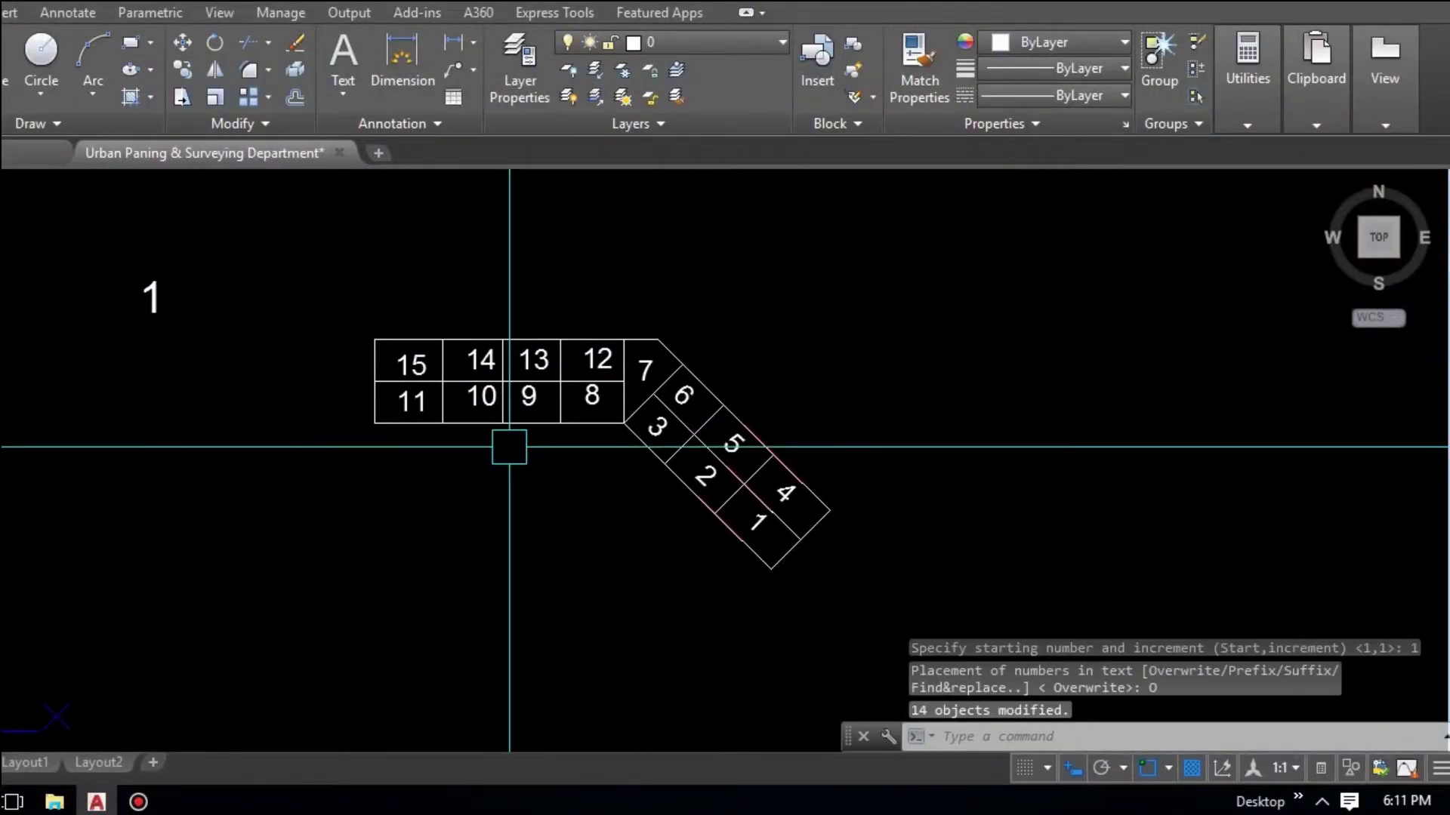
middle_click_drag(560, 462, 513, 429)
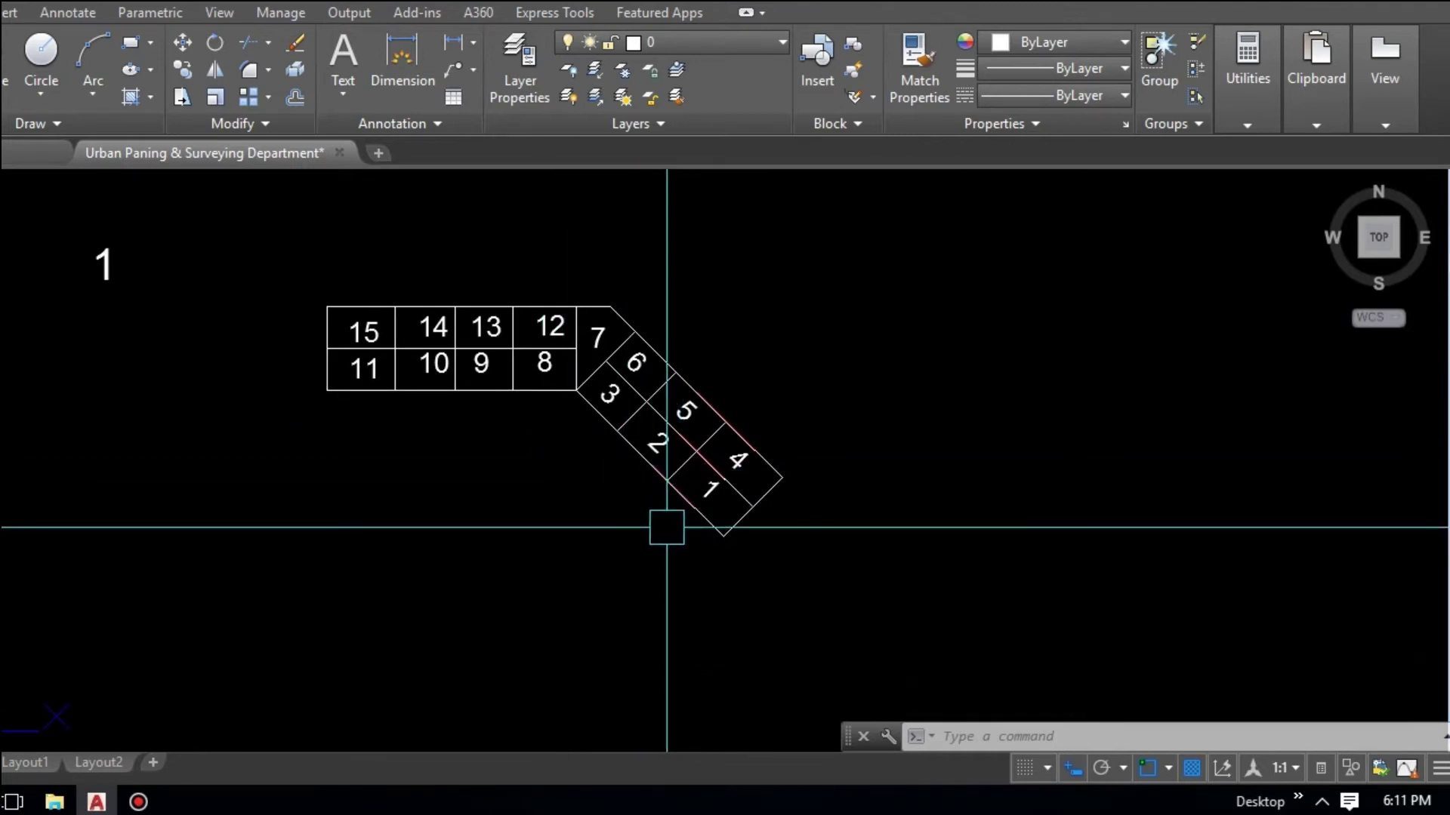
middle_click_drag(663, 521, 688, 556)
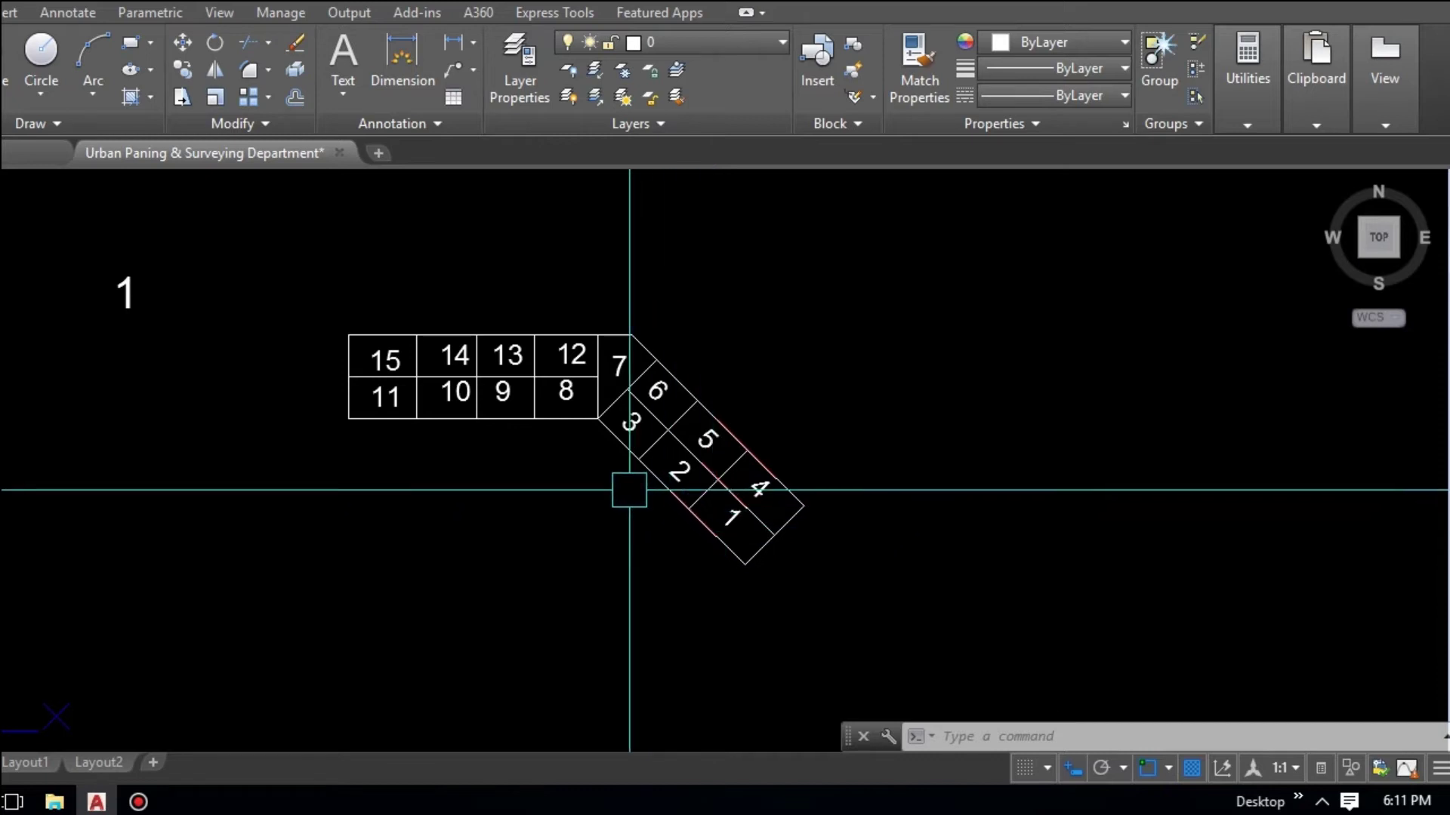
middle_click_drag(626, 499, 650, 518)
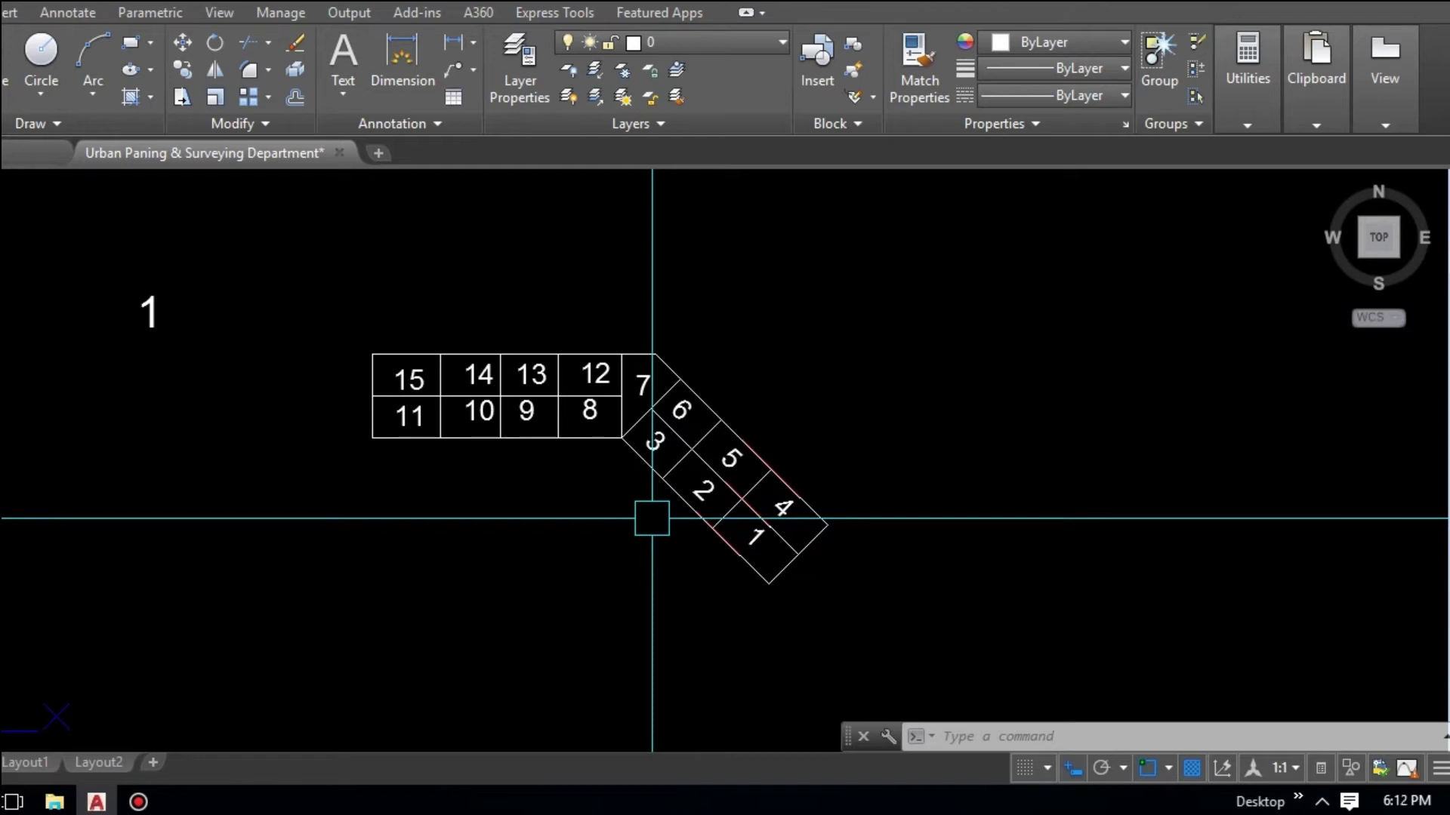
middle_click_drag(652, 518, 623, 503)
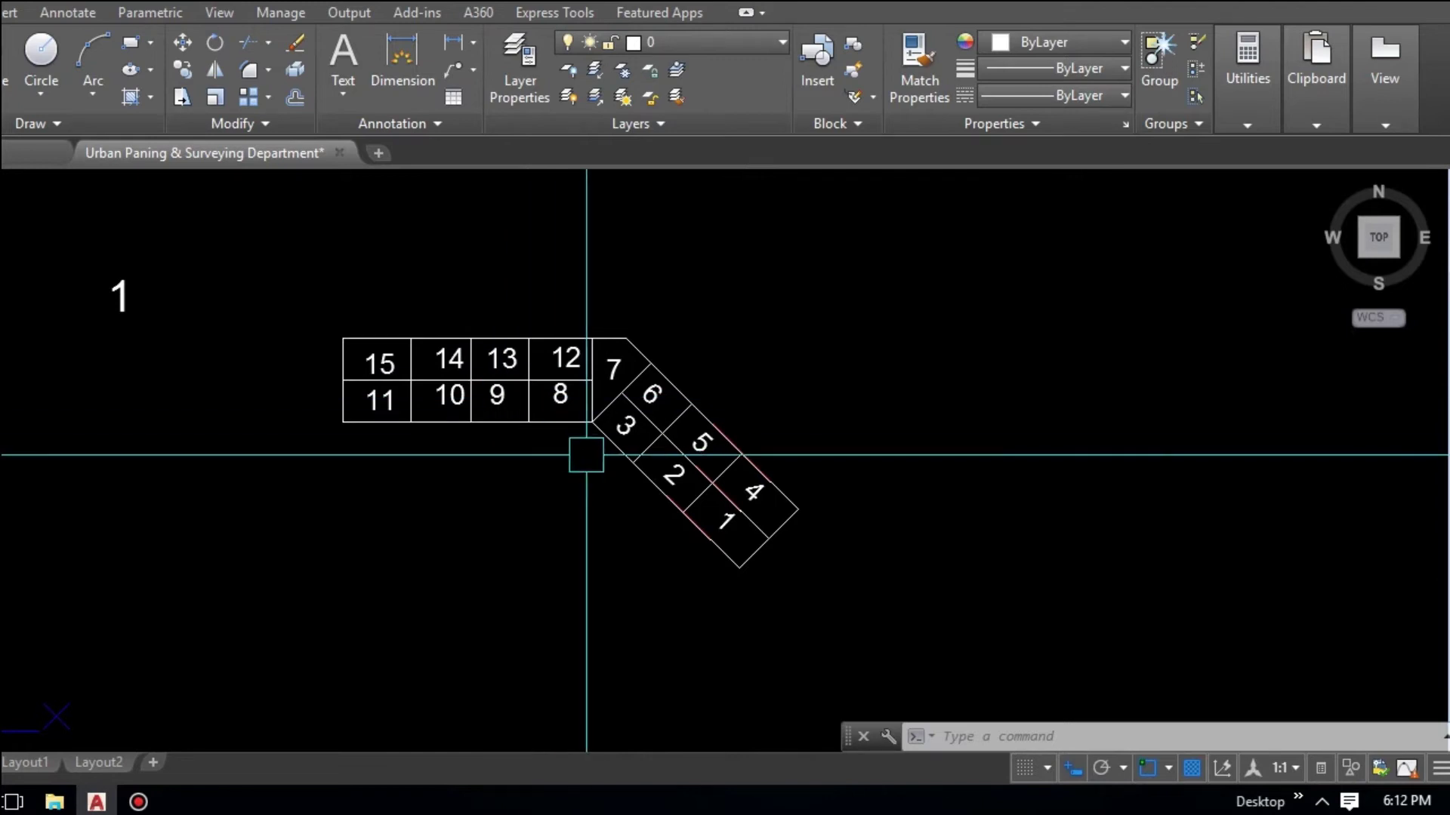
middle_click_drag(593, 463, 605, 465)
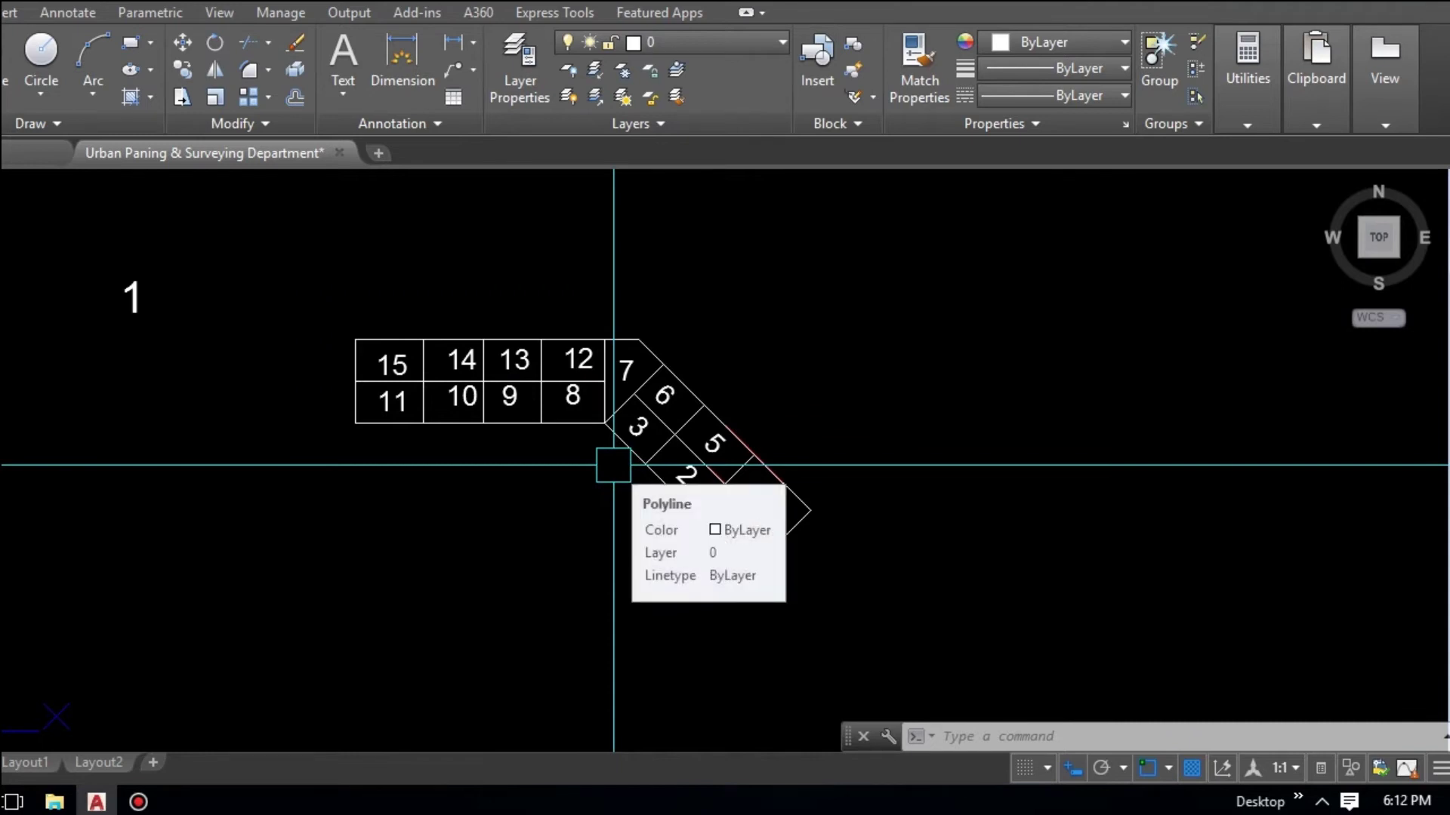
middle_click_drag(613, 465, 532, 441)
key("Escape")
key("Escape")
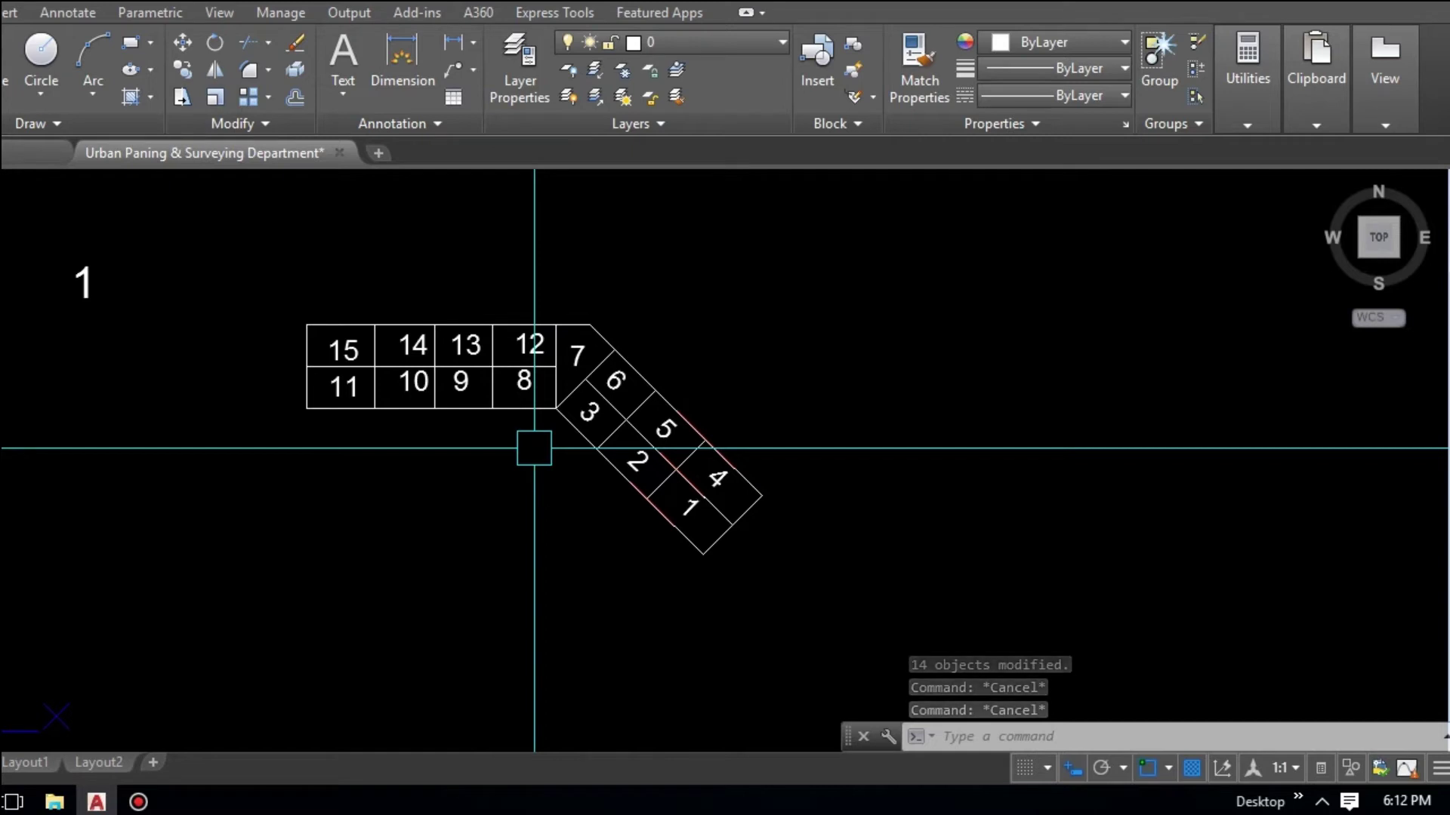
Set up a new empty table with 2 columns of width 2.5000 and 1 data row of height 1 line
type("tb")
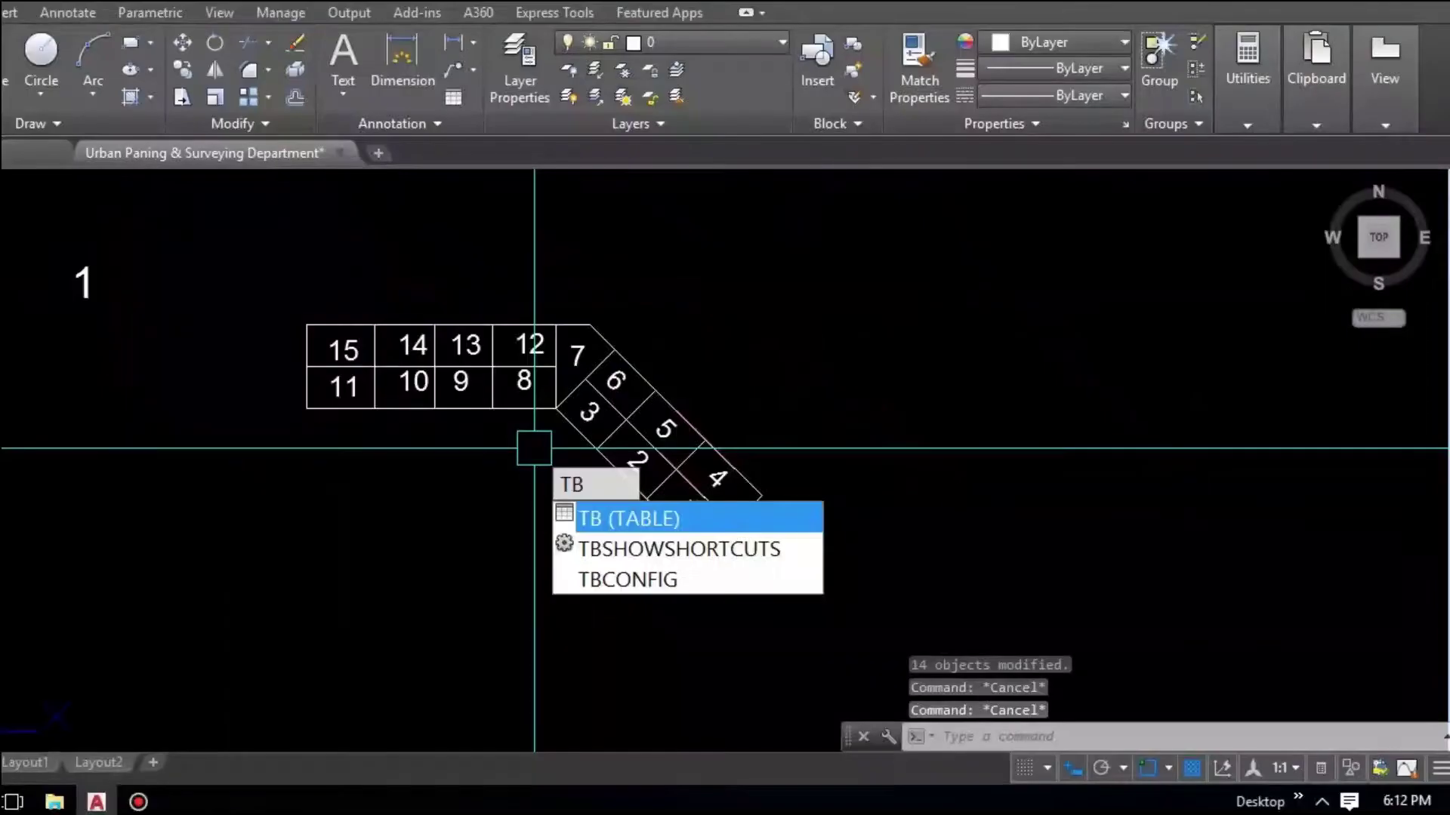
key("Return")
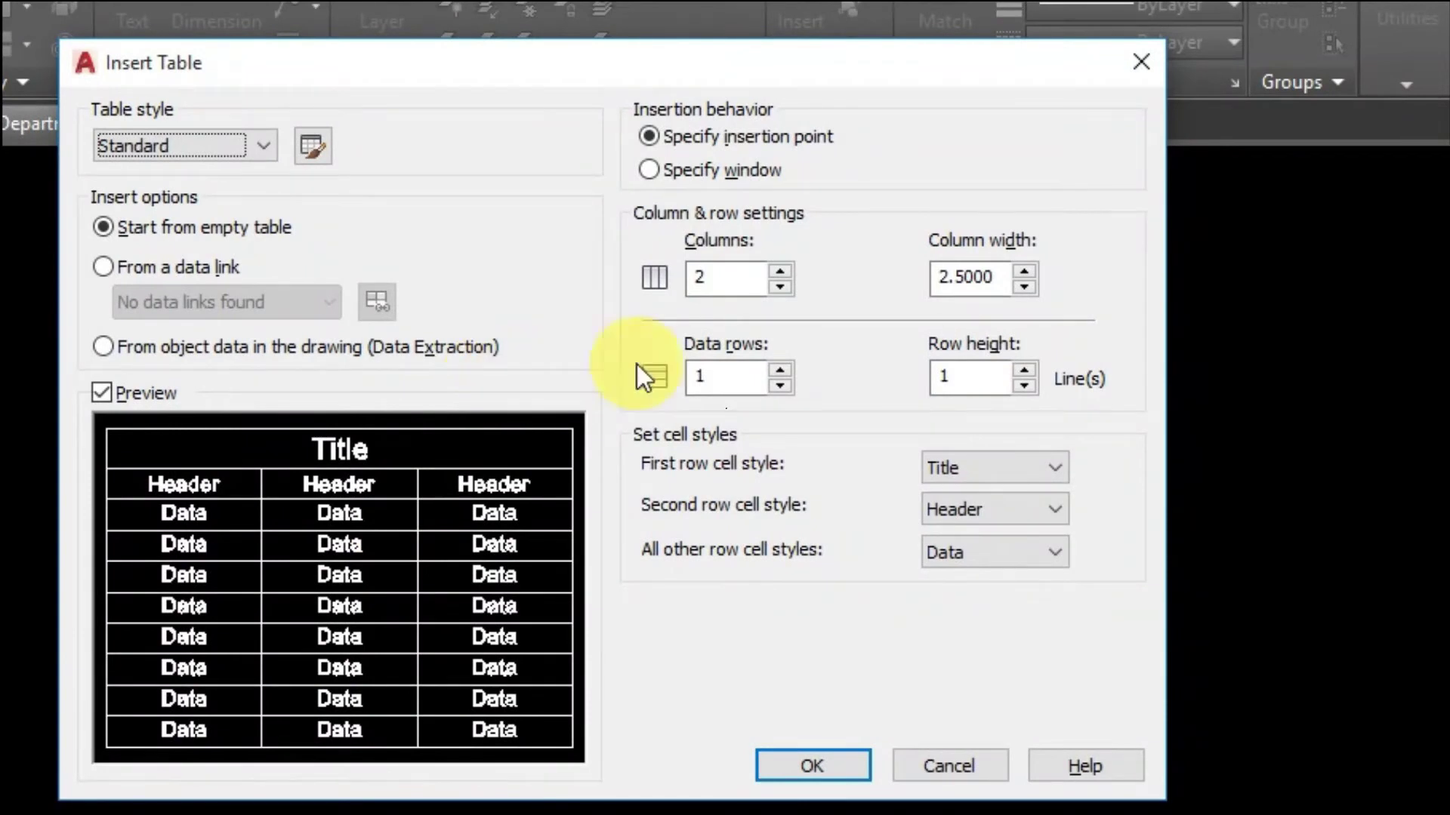
double_click(731, 277)
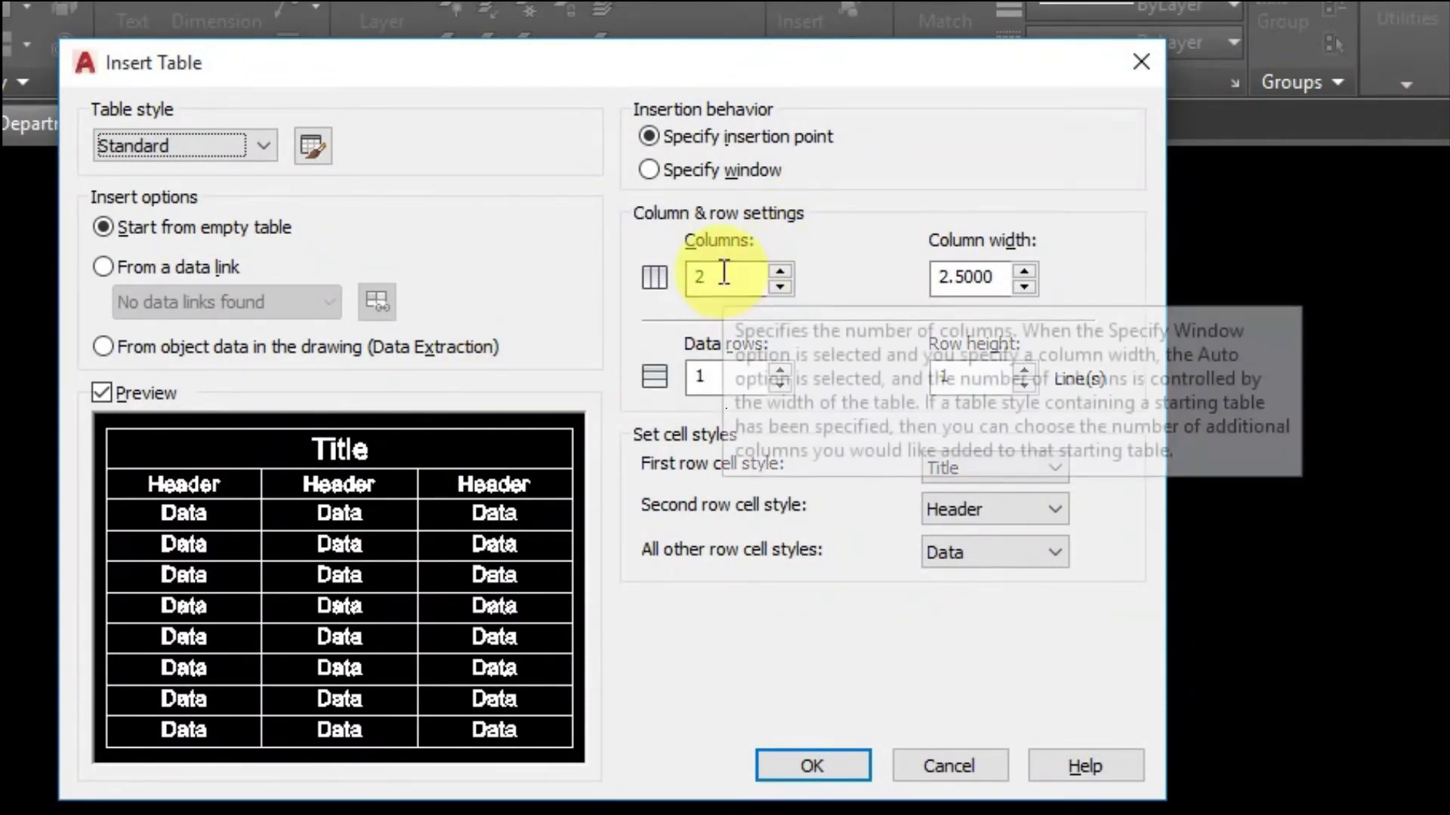
type("3")
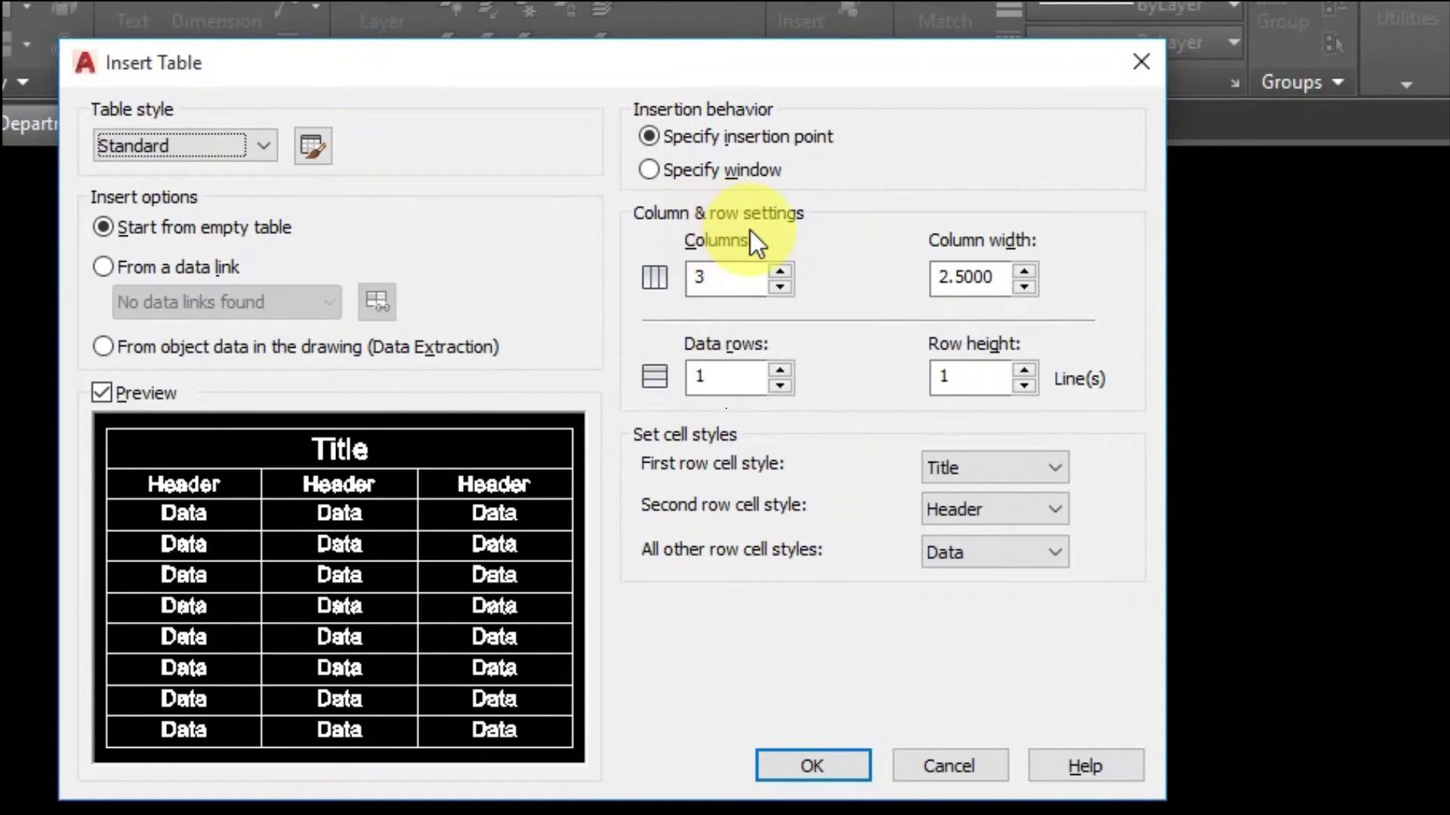
left_click(731, 281)
key("BackSpace")
type("2")
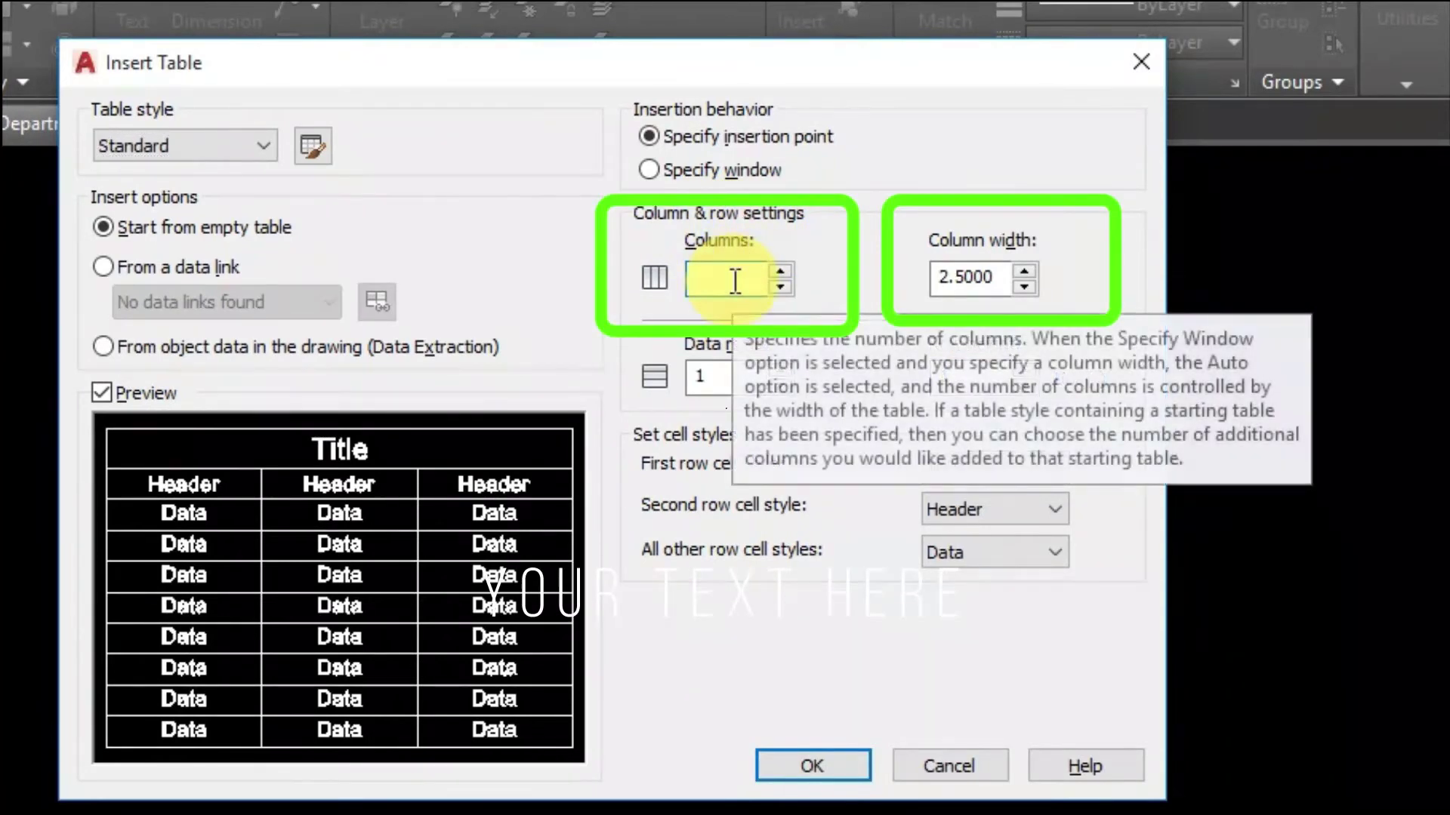
left_click(994, 281)
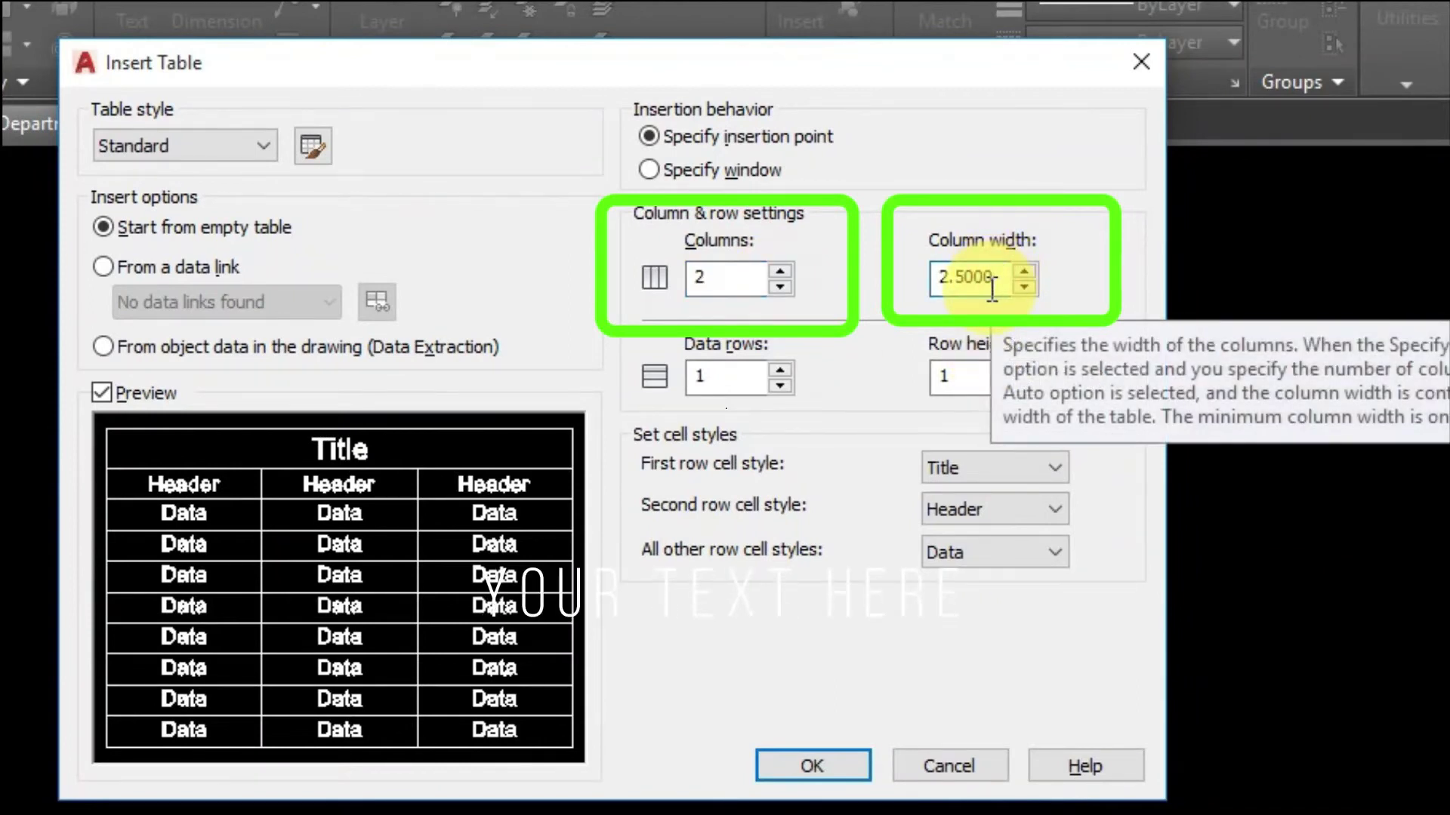
left_click(746, 378)
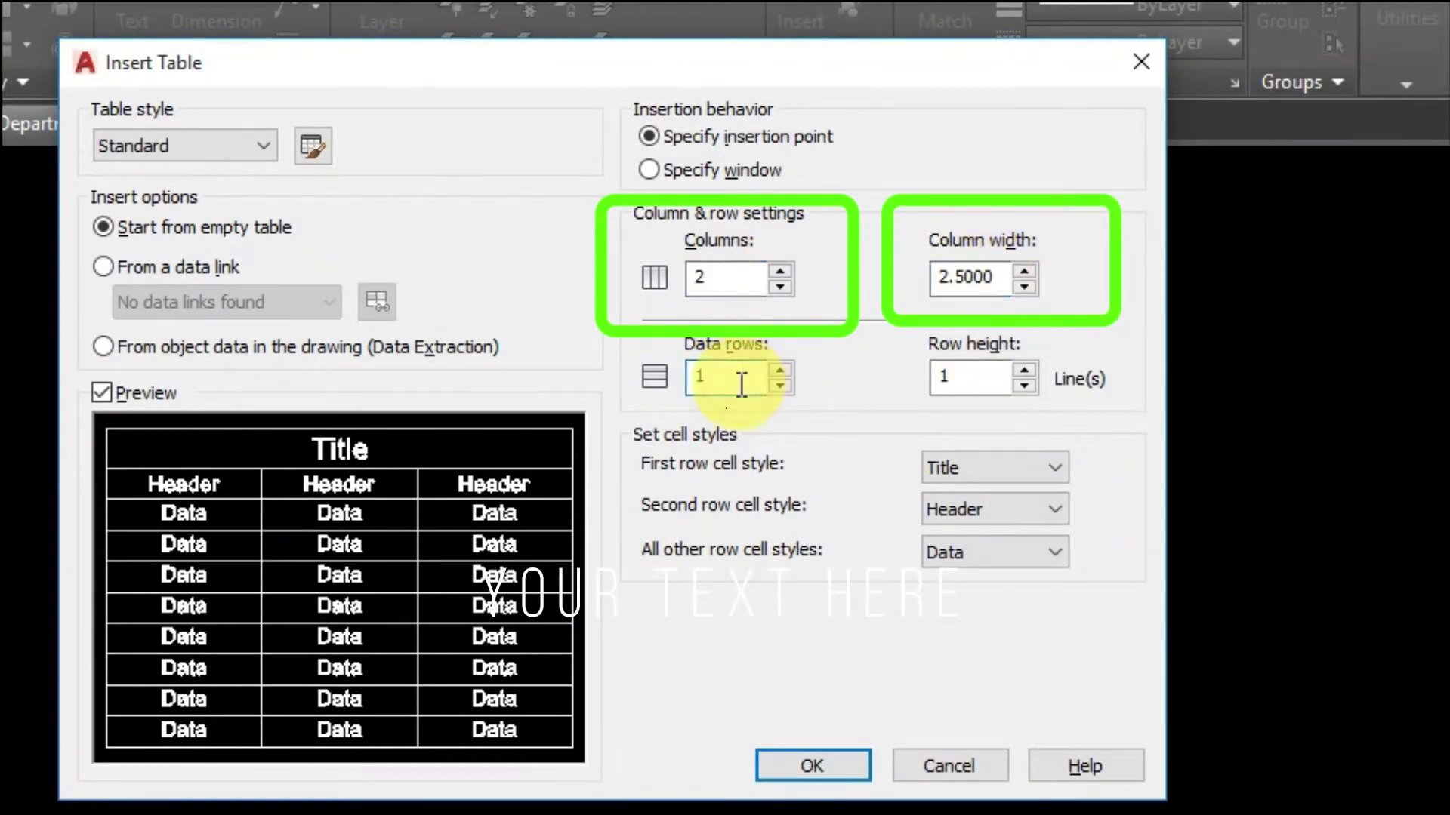
left_click(957, 375)
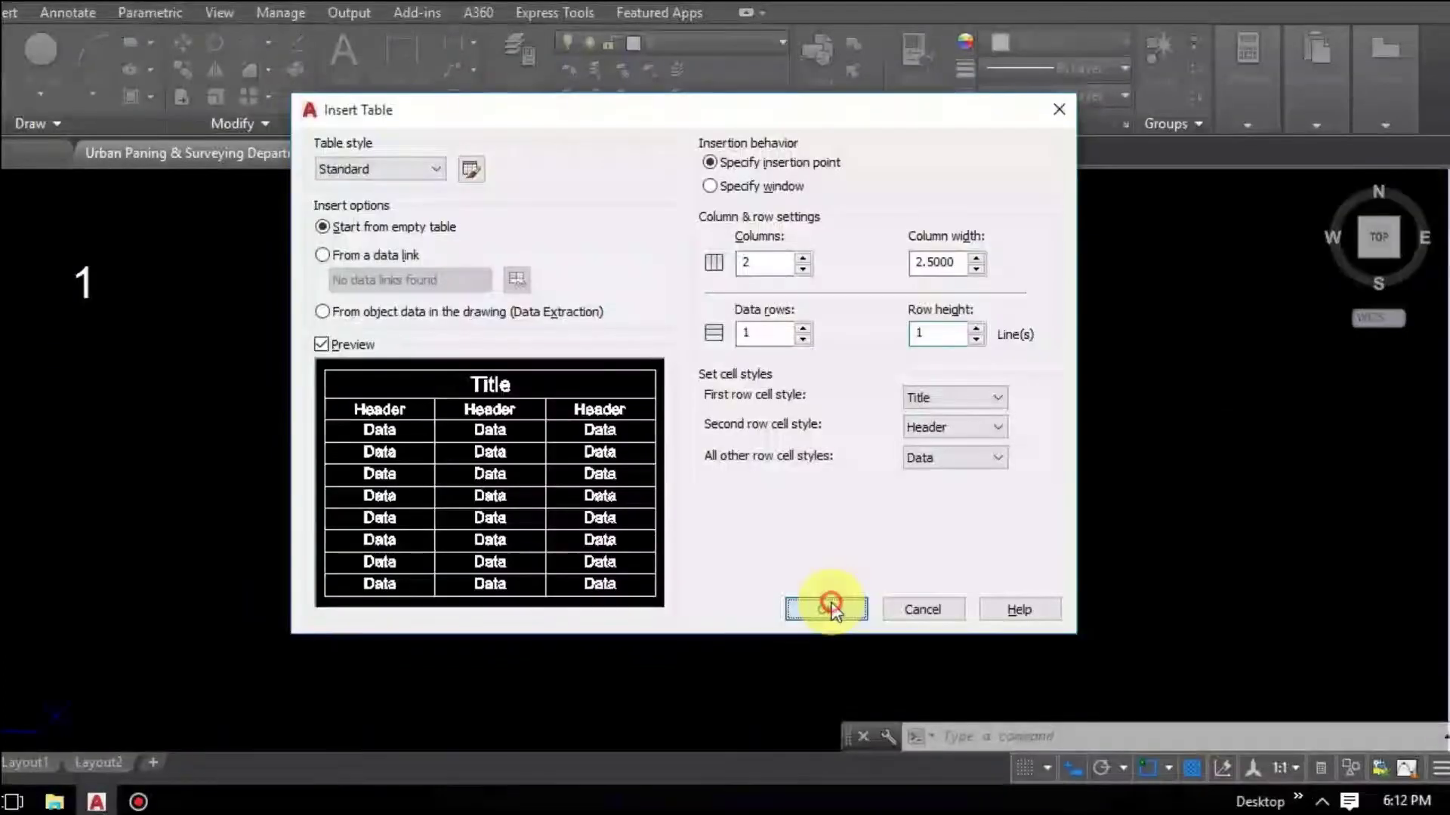
left_click(815, 764)
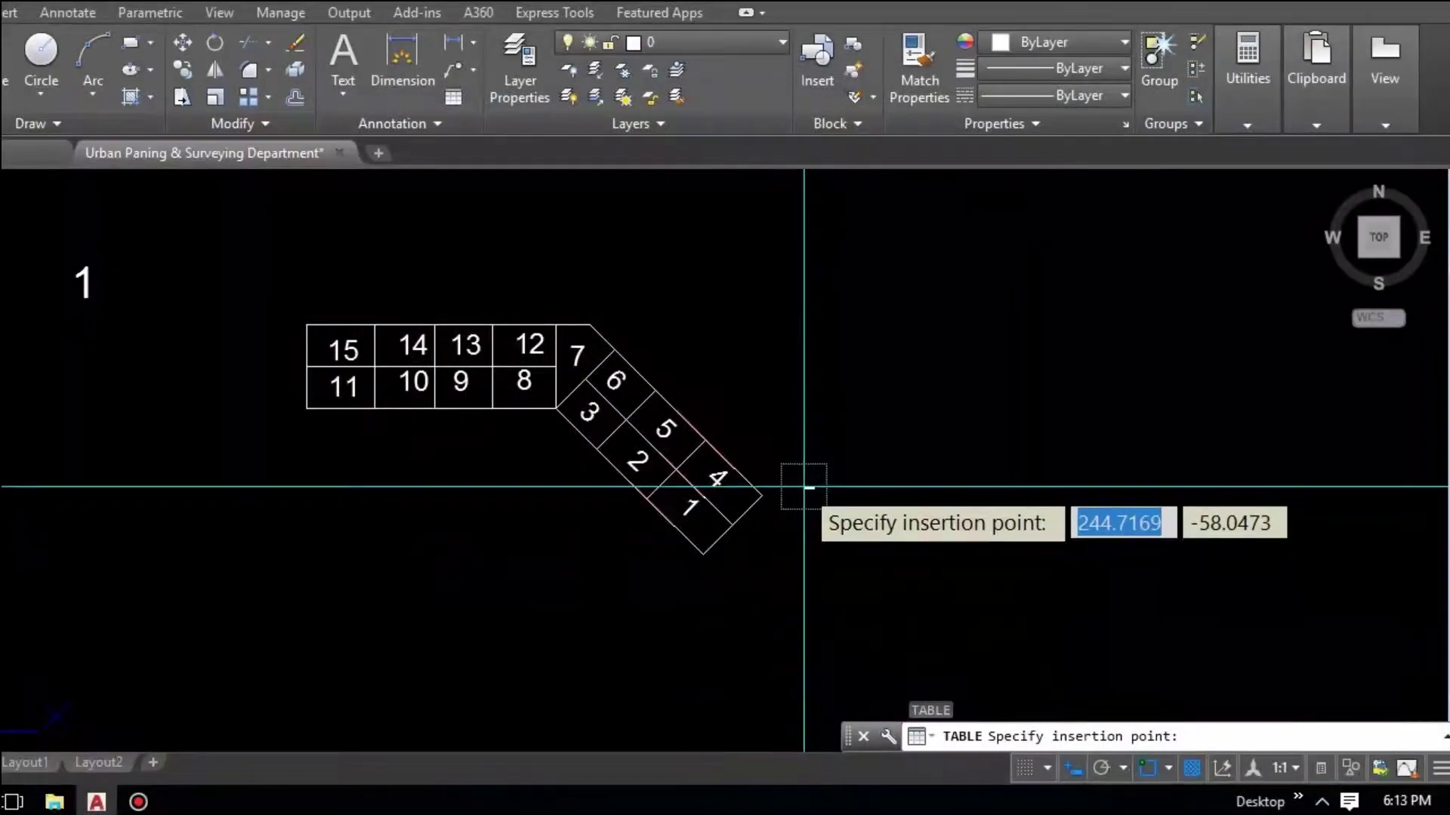
Place the table in the empty area above and right of the slanted plots and title it "Urban Planing & Surveying Department"
scroll(717, 468, "down", 2)
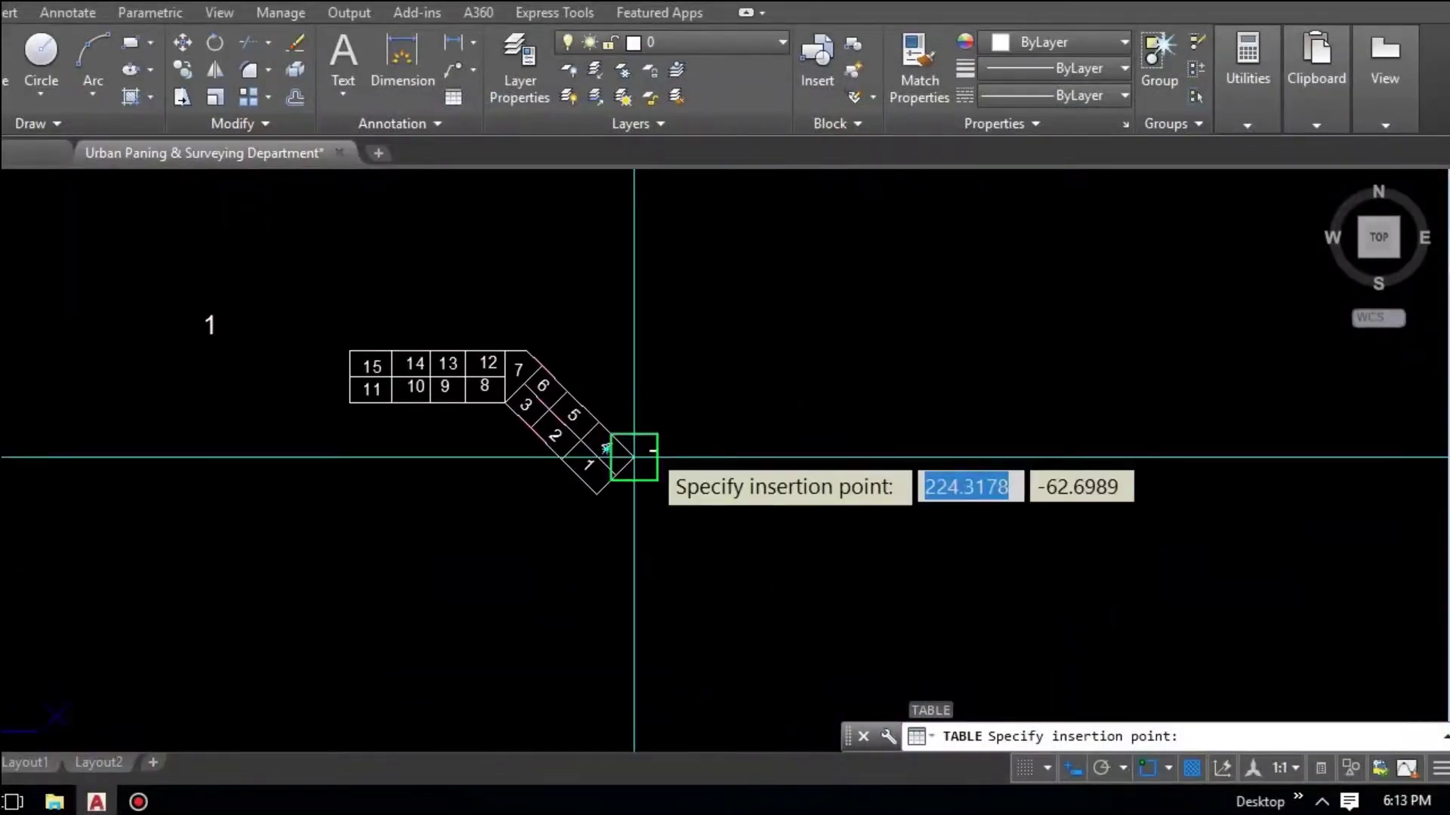
left_click(720, 350)
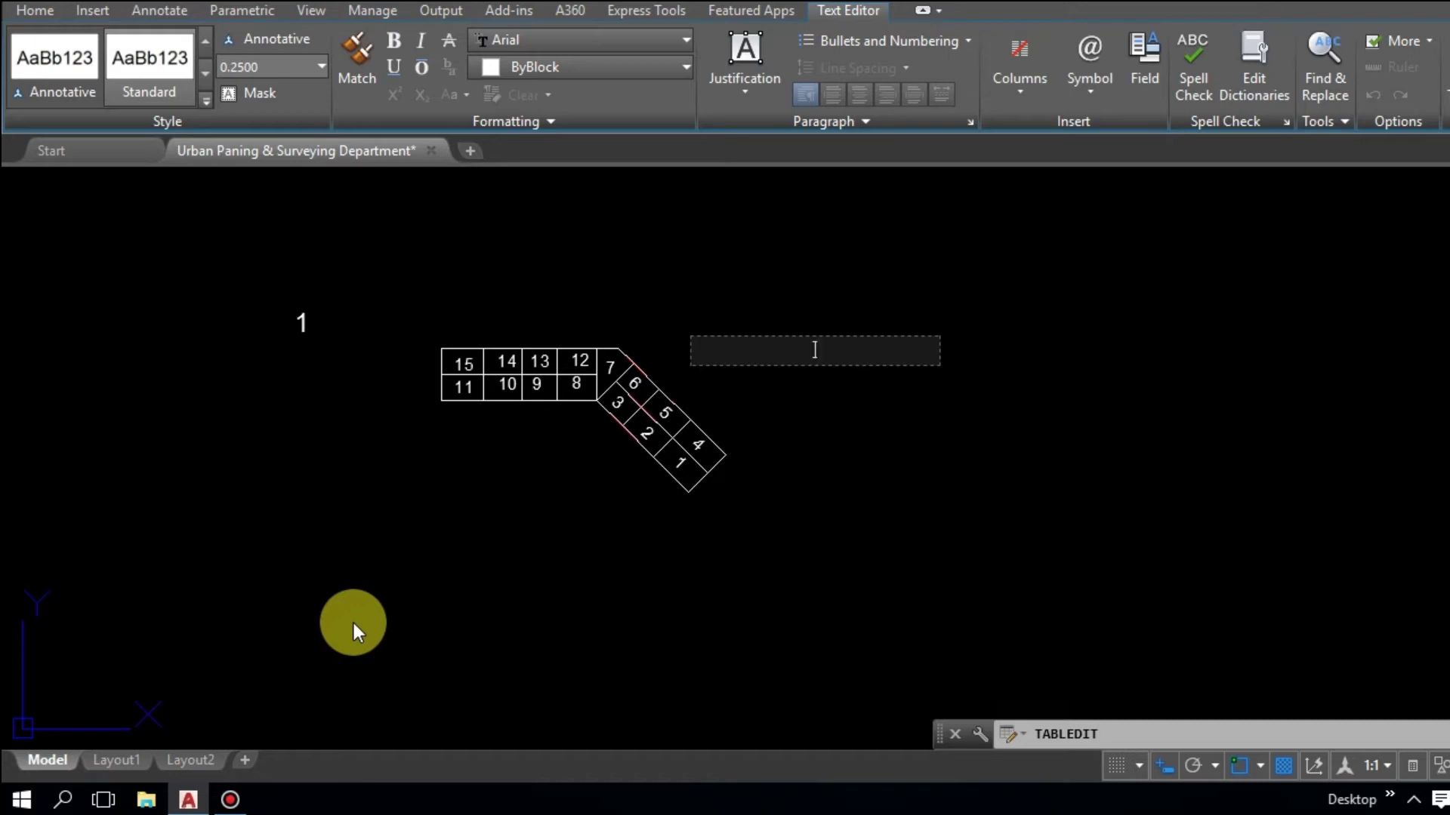
type("Urban Planing ")
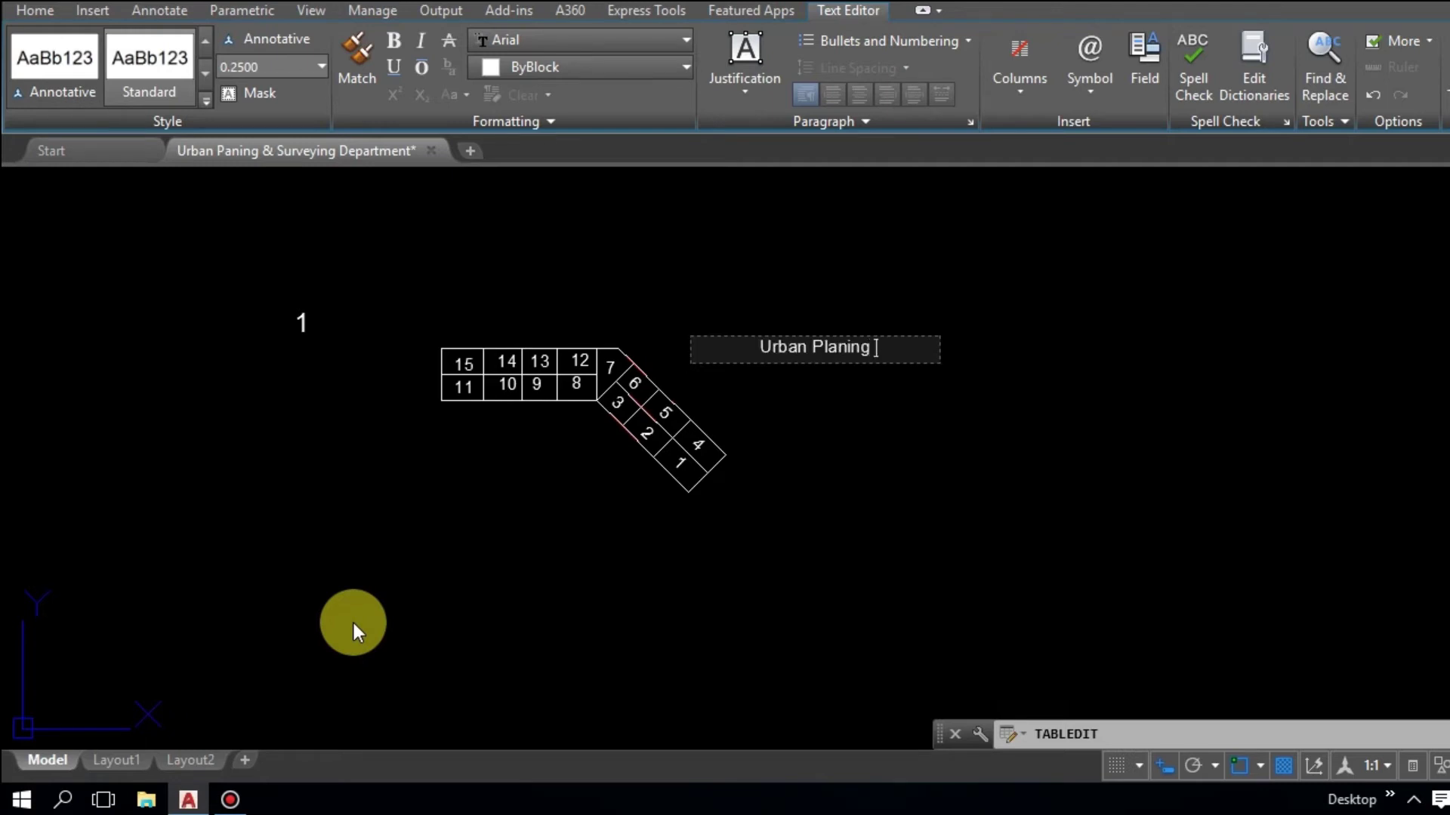
type("& D")
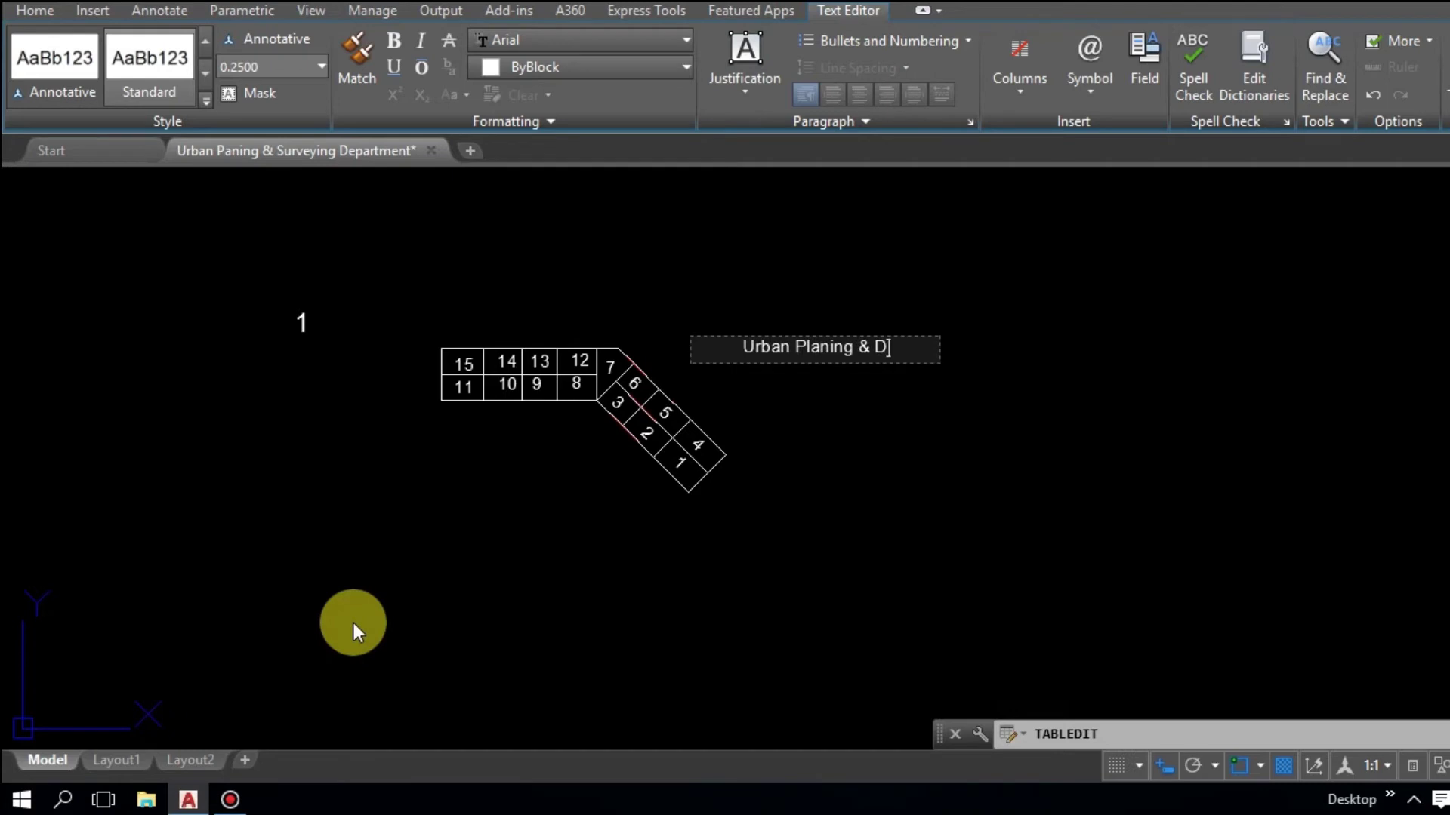
key("BackSpace")
type("s")
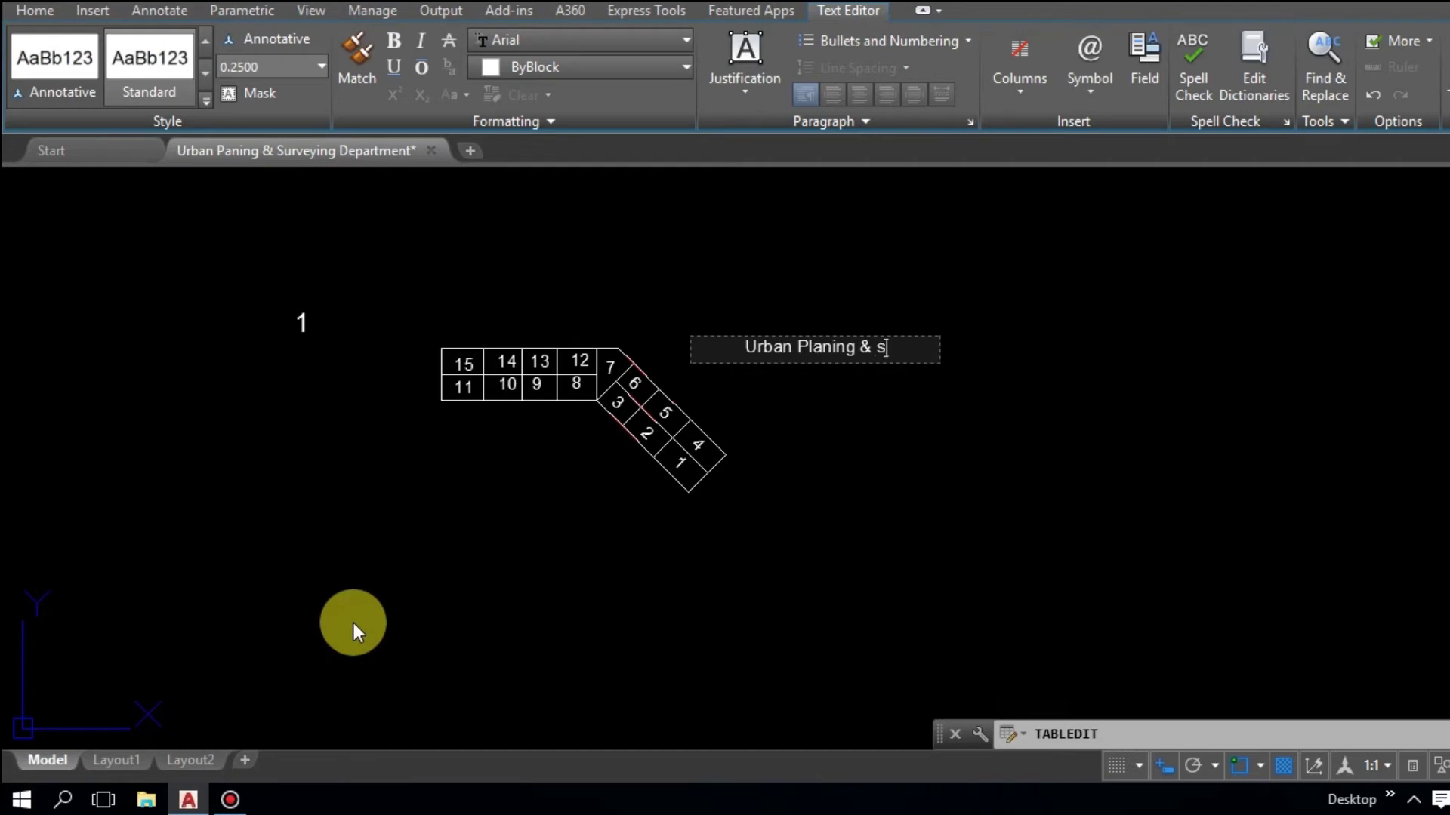
key("BackSpace")
type("S")
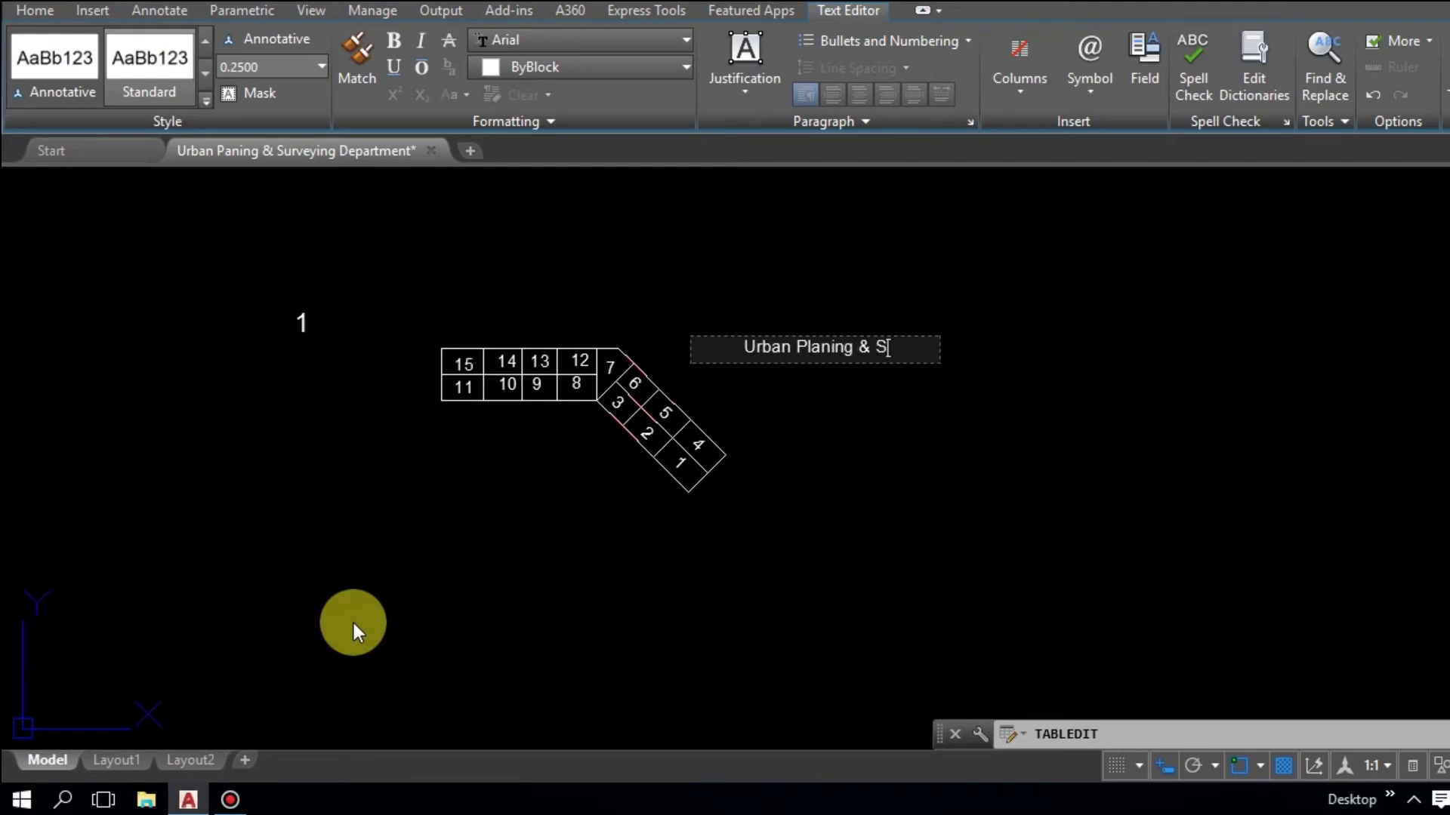
type("urveying ")
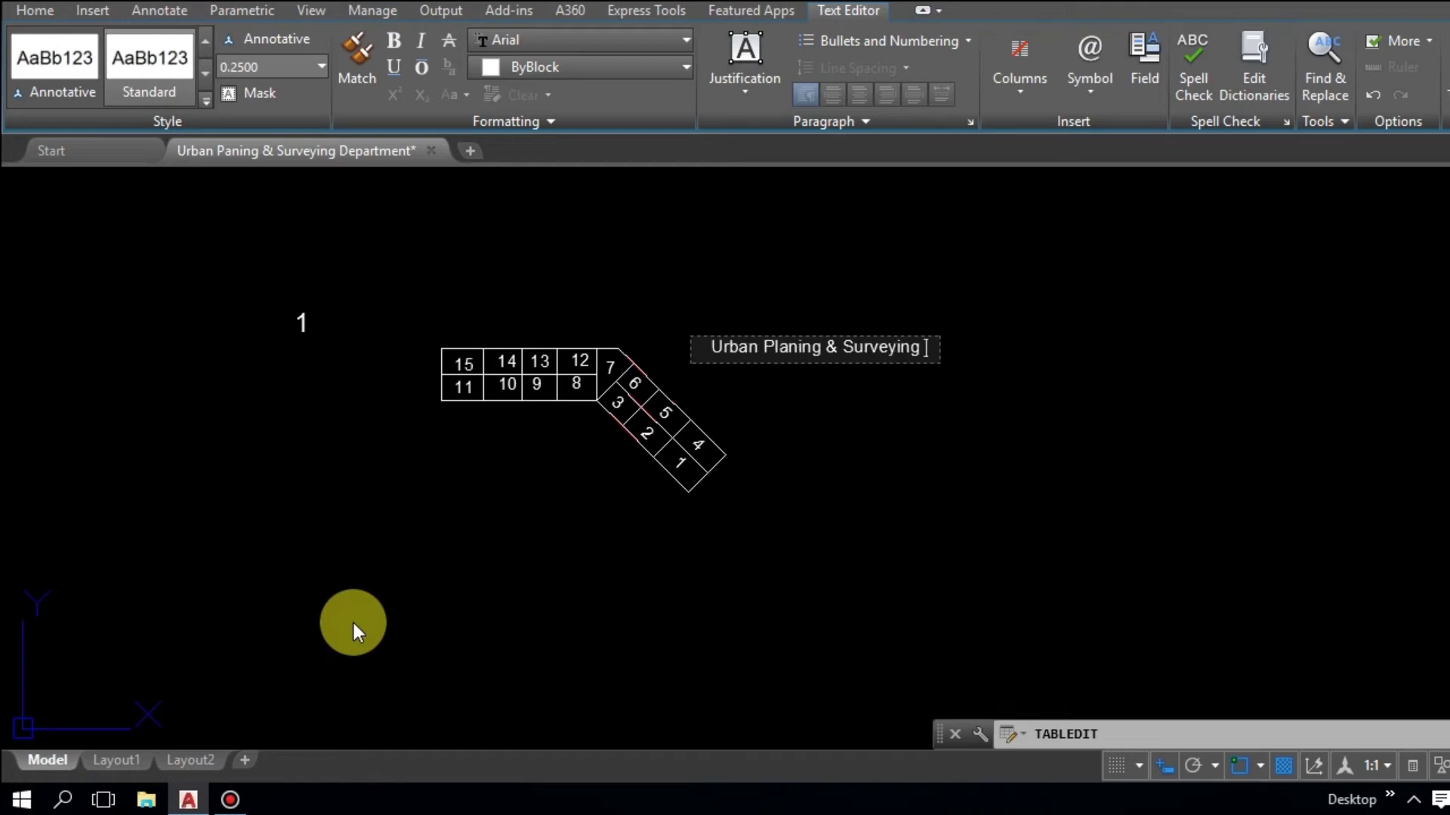
type("Depart")
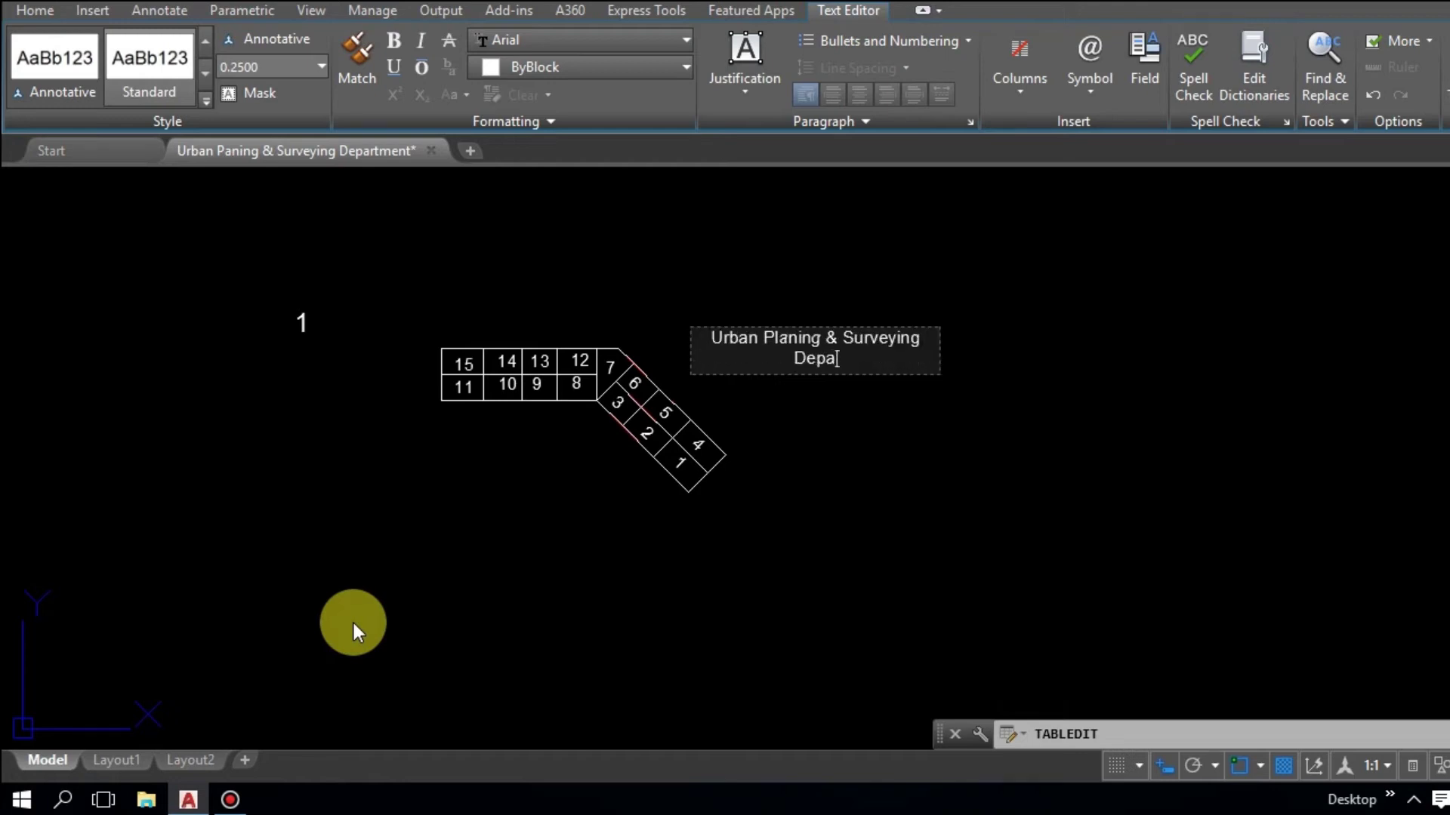
type("ment")
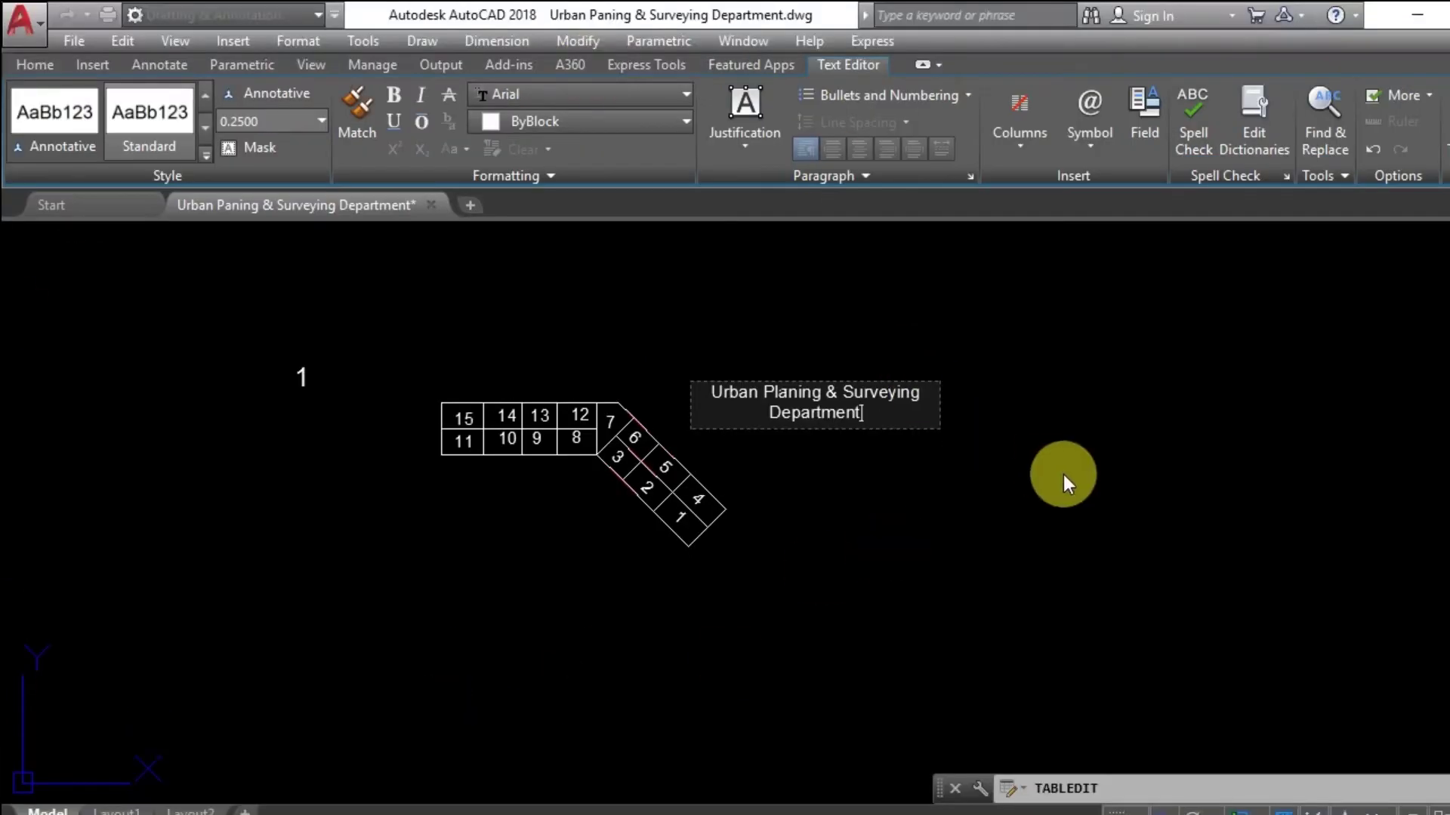
left_click(1065, 420)
Scale the table up from its lower-left corner until it is roughly as wide as the block of horizontal plots
scroll(799, 393, "up", 5)
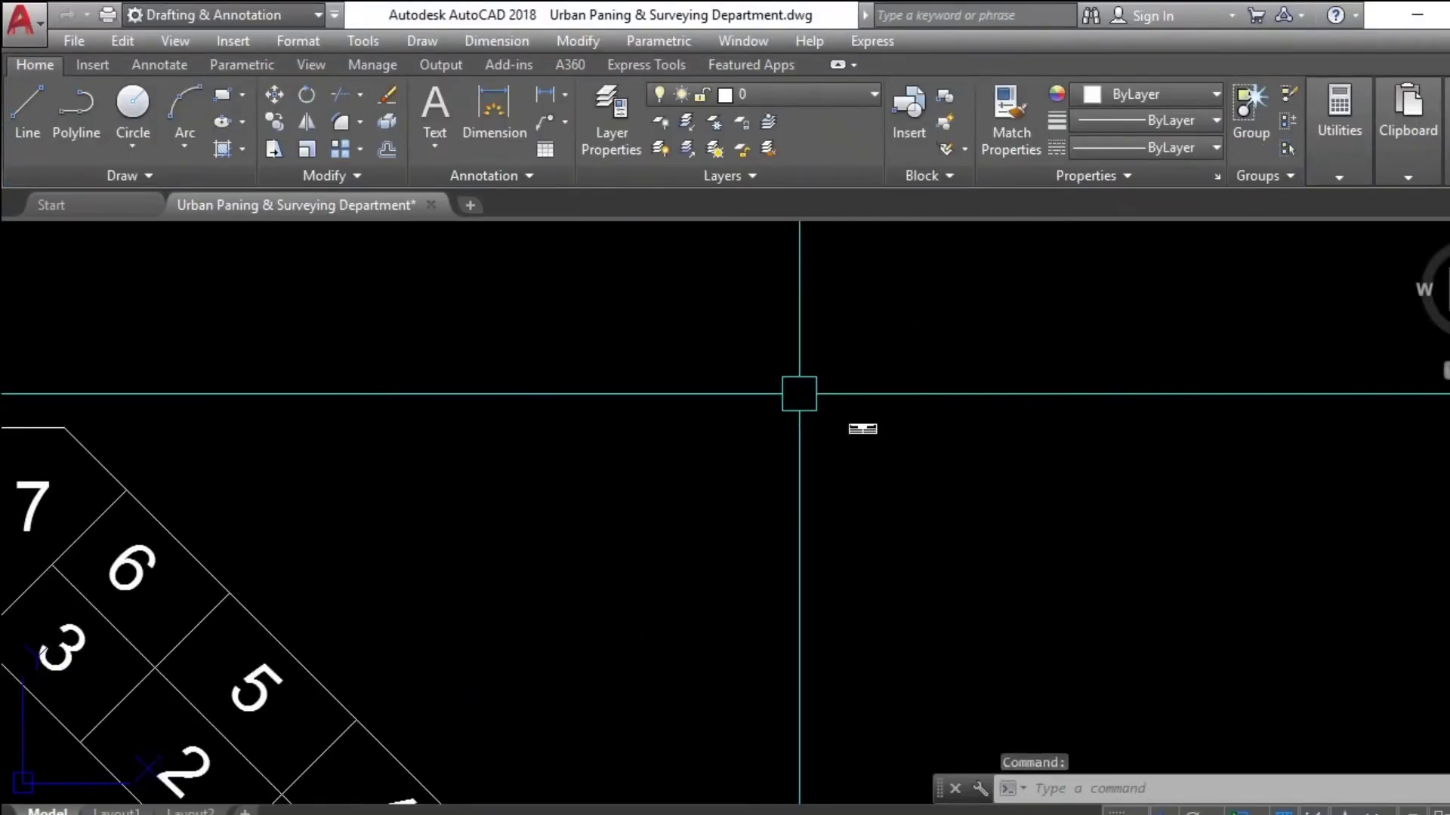
key("Escape")
key("Escape")
key("Escape")
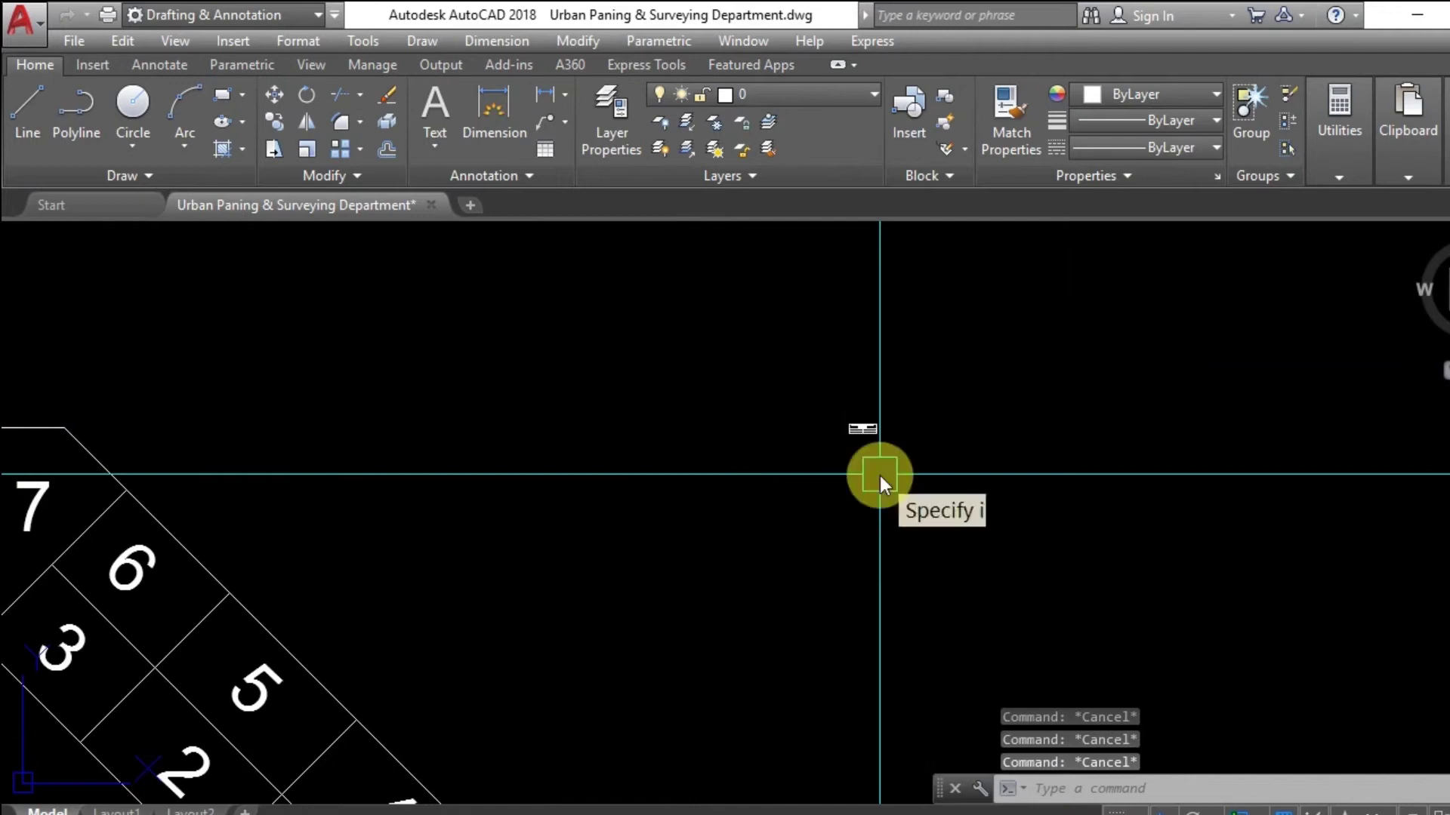
type("sc")
key("Return")
left_click(929, 430)
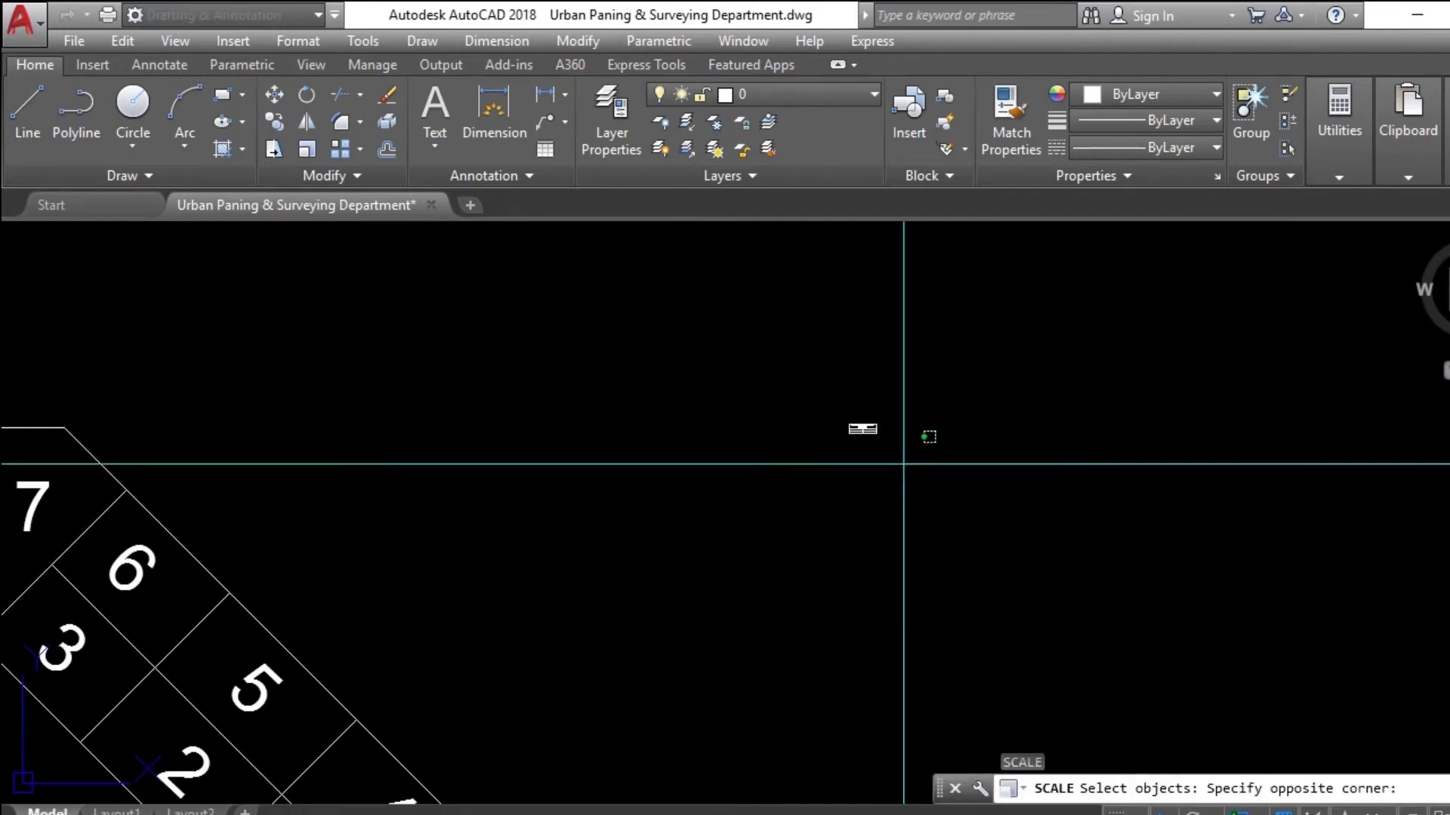
left_click(815, 365)
scroll(861, 411, "up", 5)
middle_click_drag(847, 419, 826, 346)
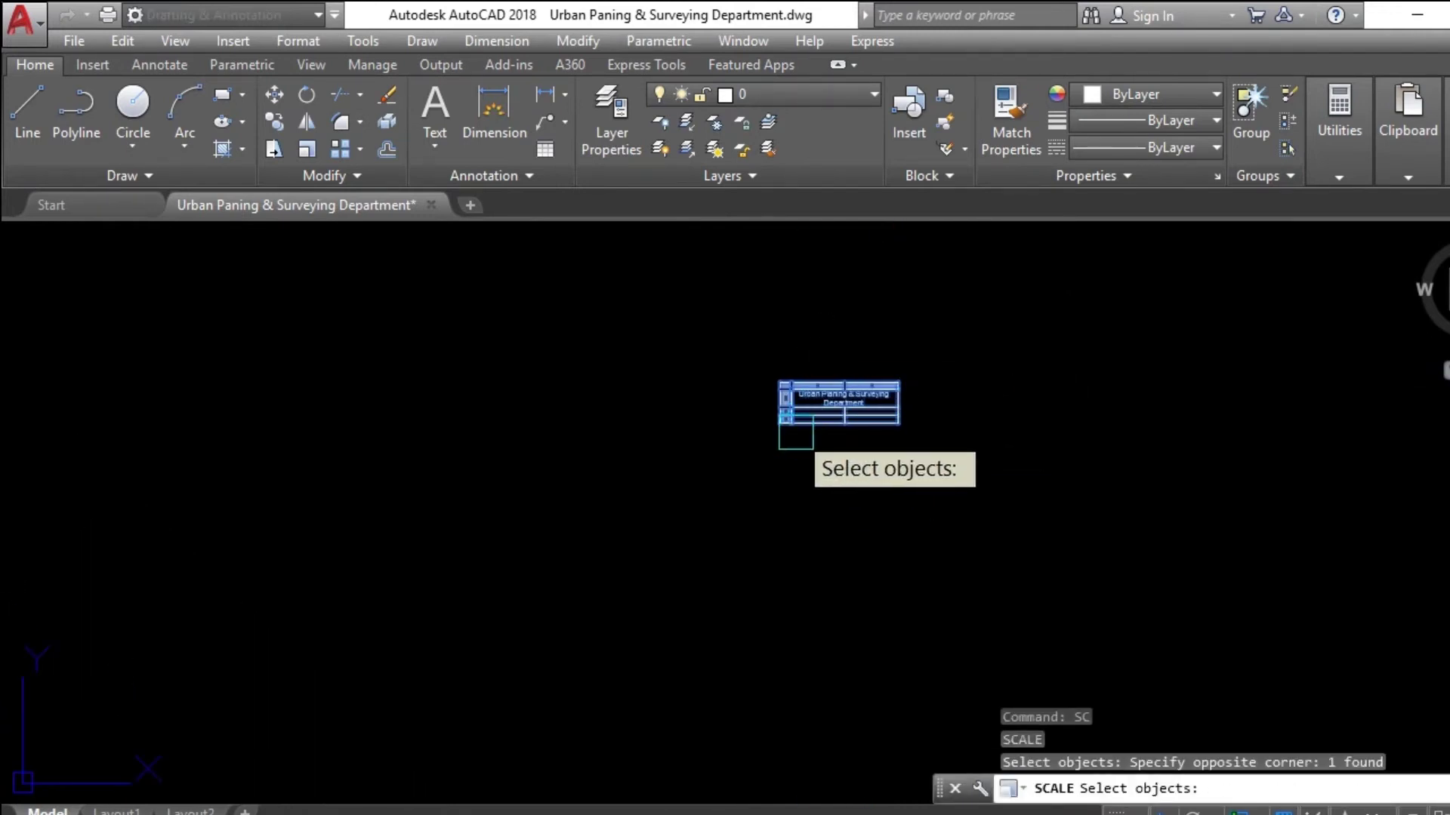
scroll(766, 479, "up", 3)
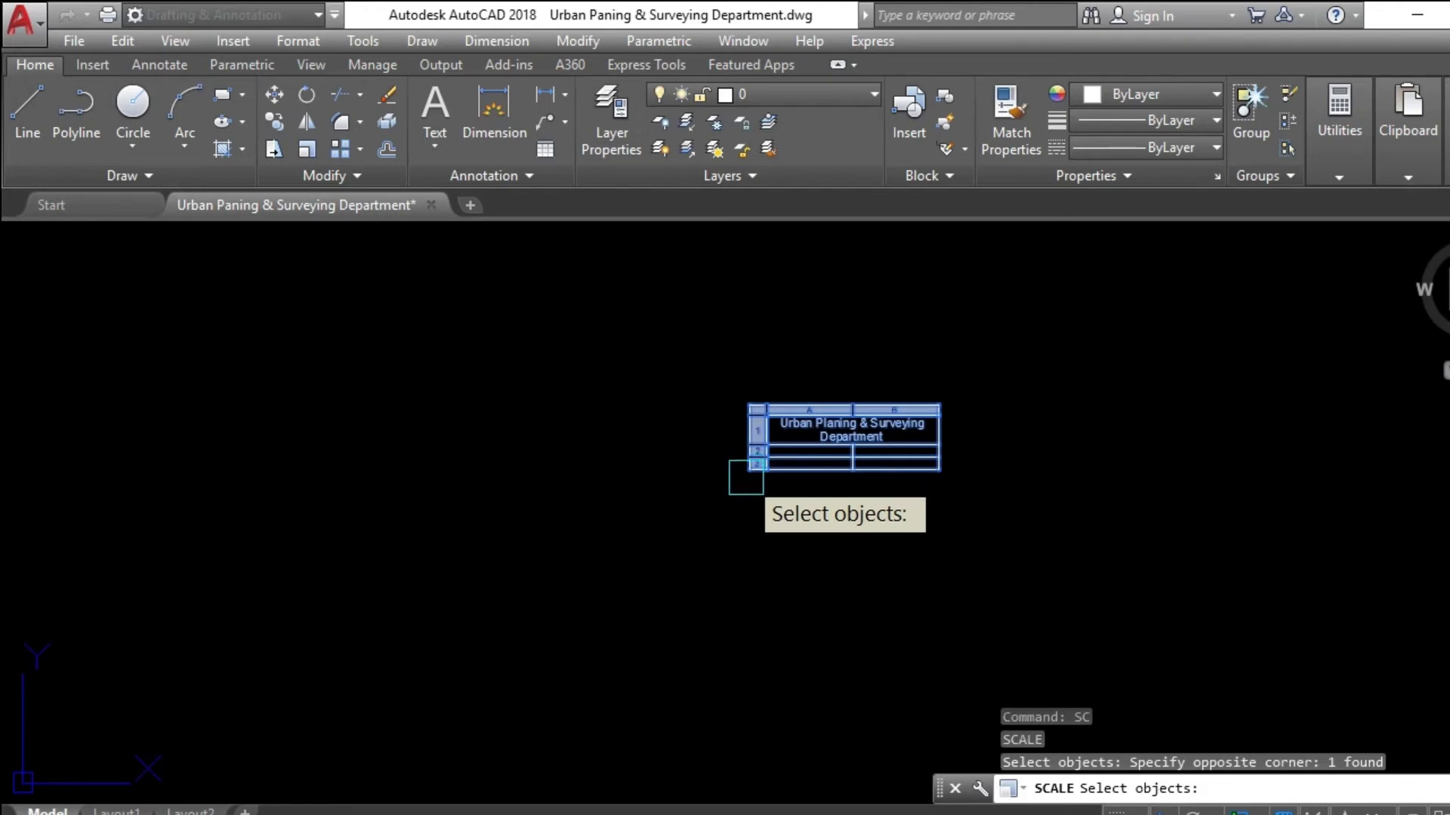
key("Return")
left_click(745, 470)
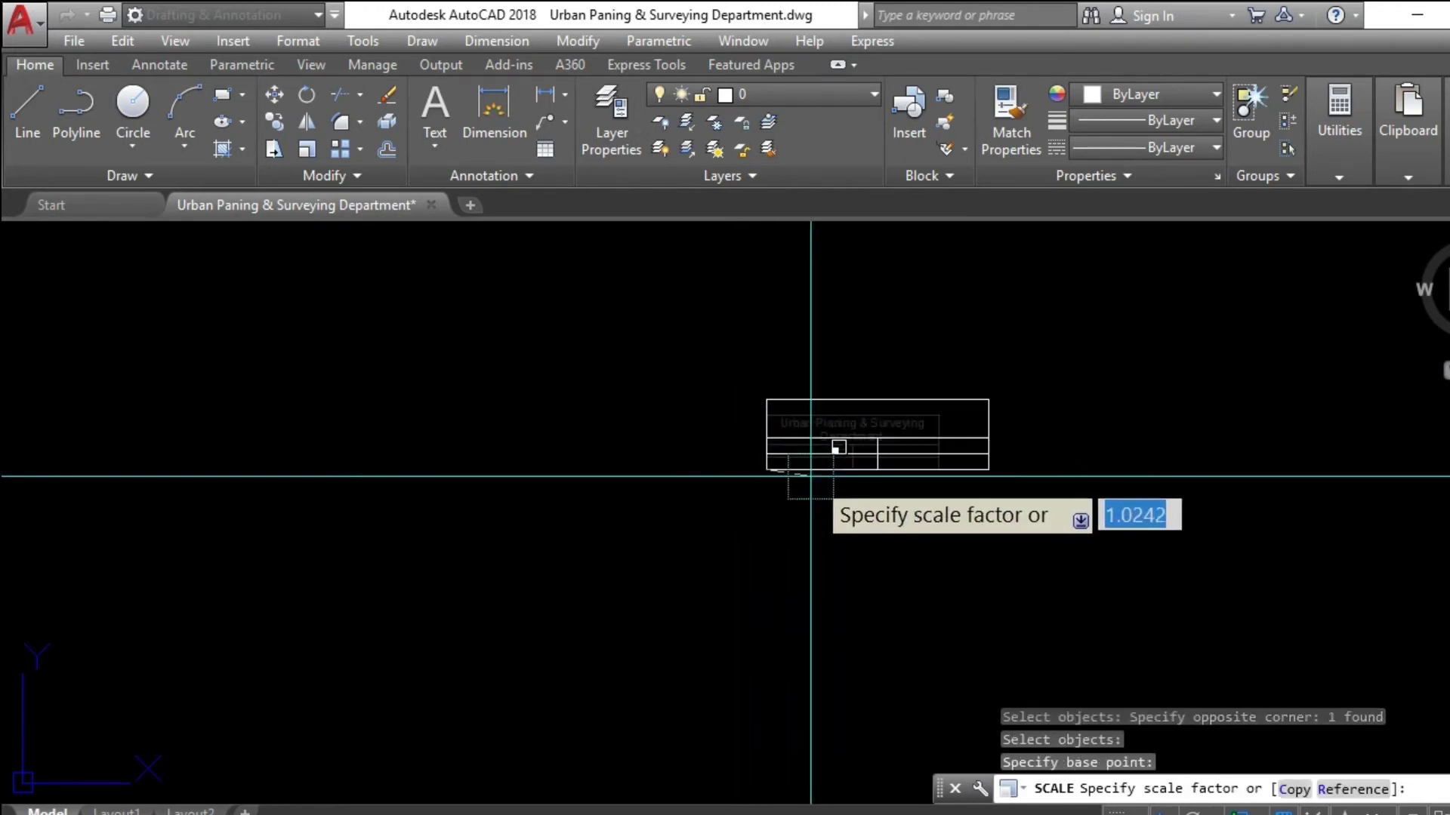
scroll(830, 476, "down", 5)
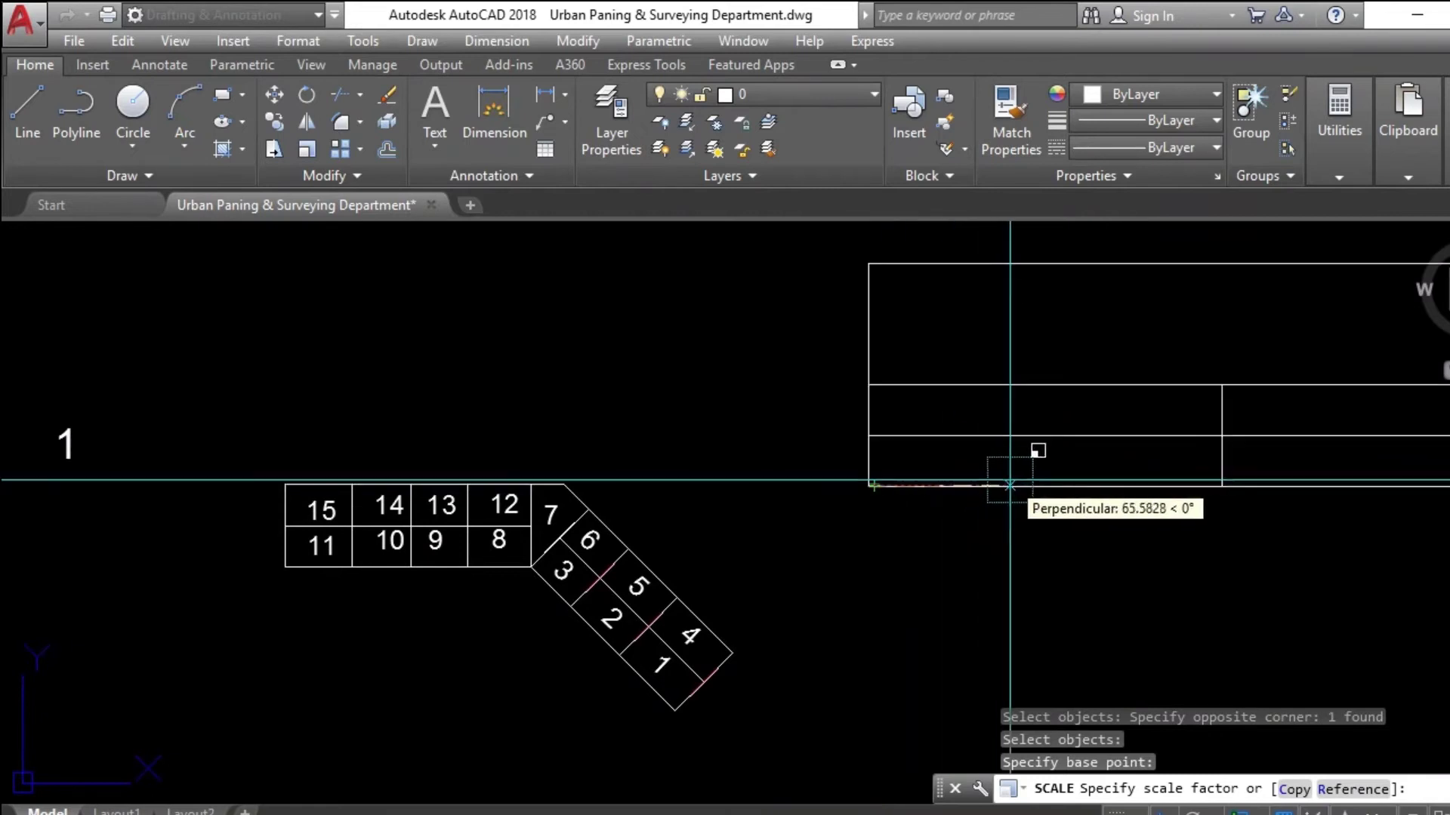
left_click(931, 487)
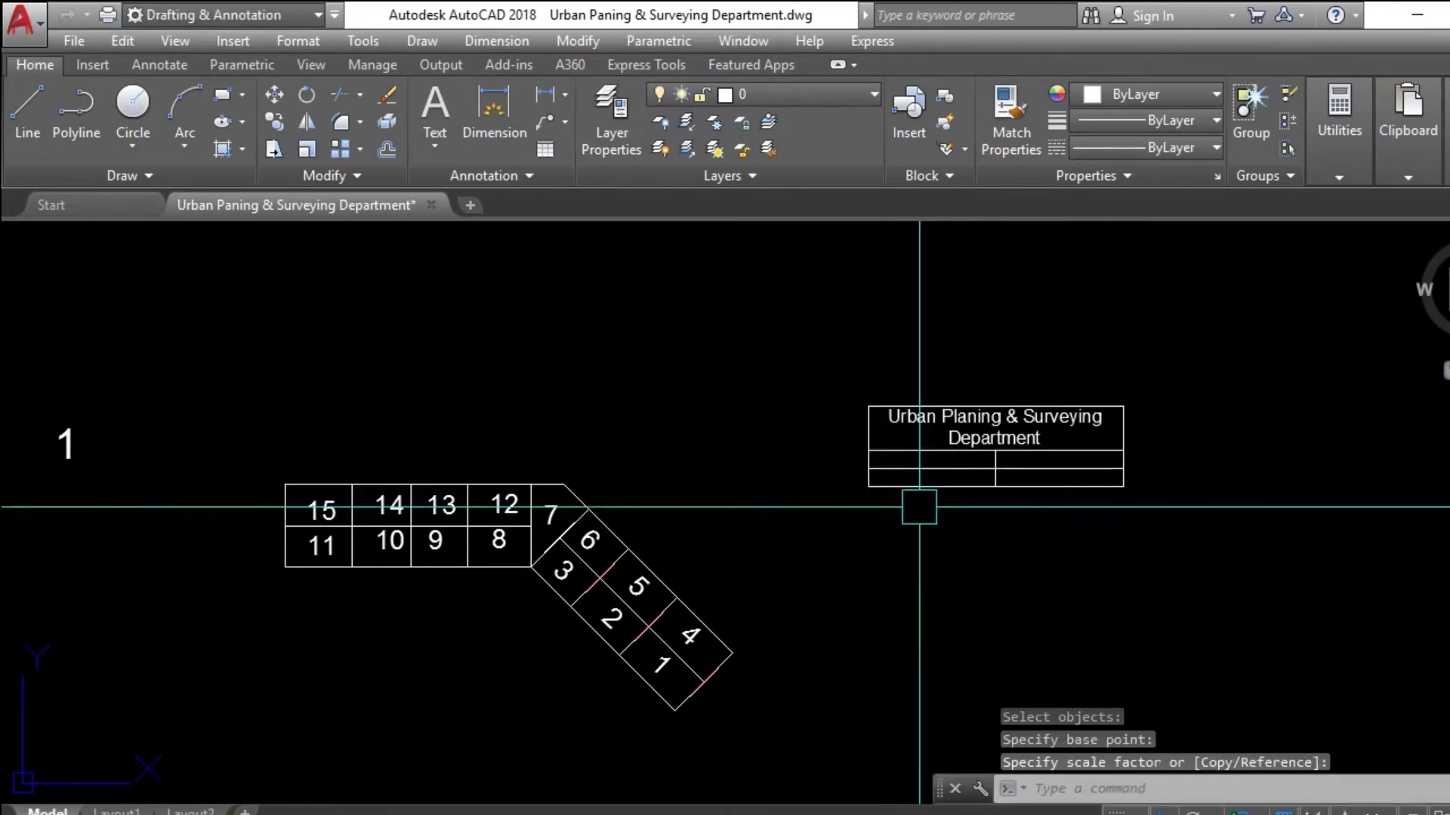
key("Escape")
Enter the heading "Plot Number" in cell A2, below the table title
scroll(853, 459, "up", 4)
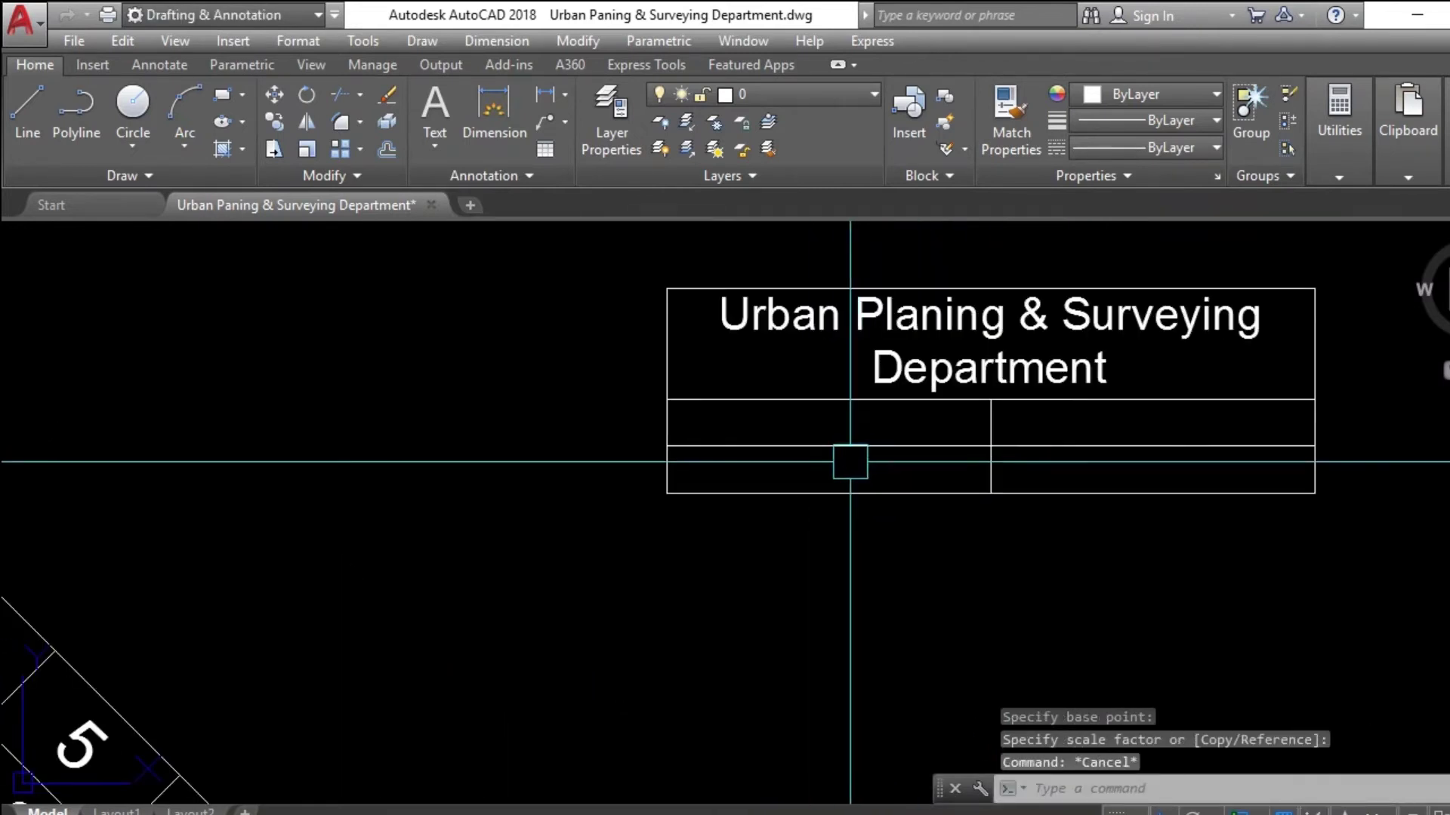
middle_click_drag(850, 462, 798, 474)
middle_click_drag(1009, 382, 980, 425)
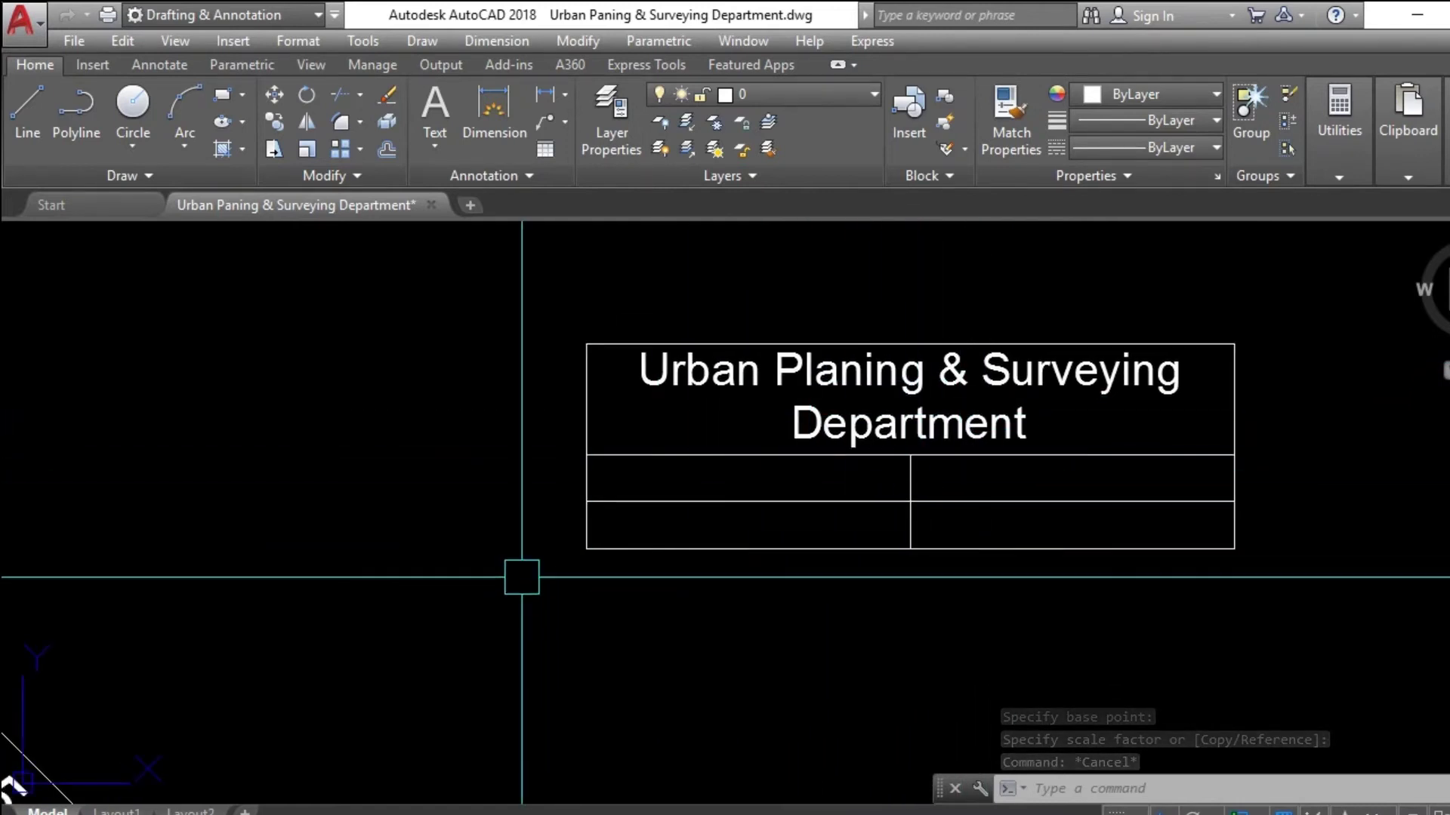
scroll(670, 524, "down", 2)
scroll(676, 510, "up", 4)
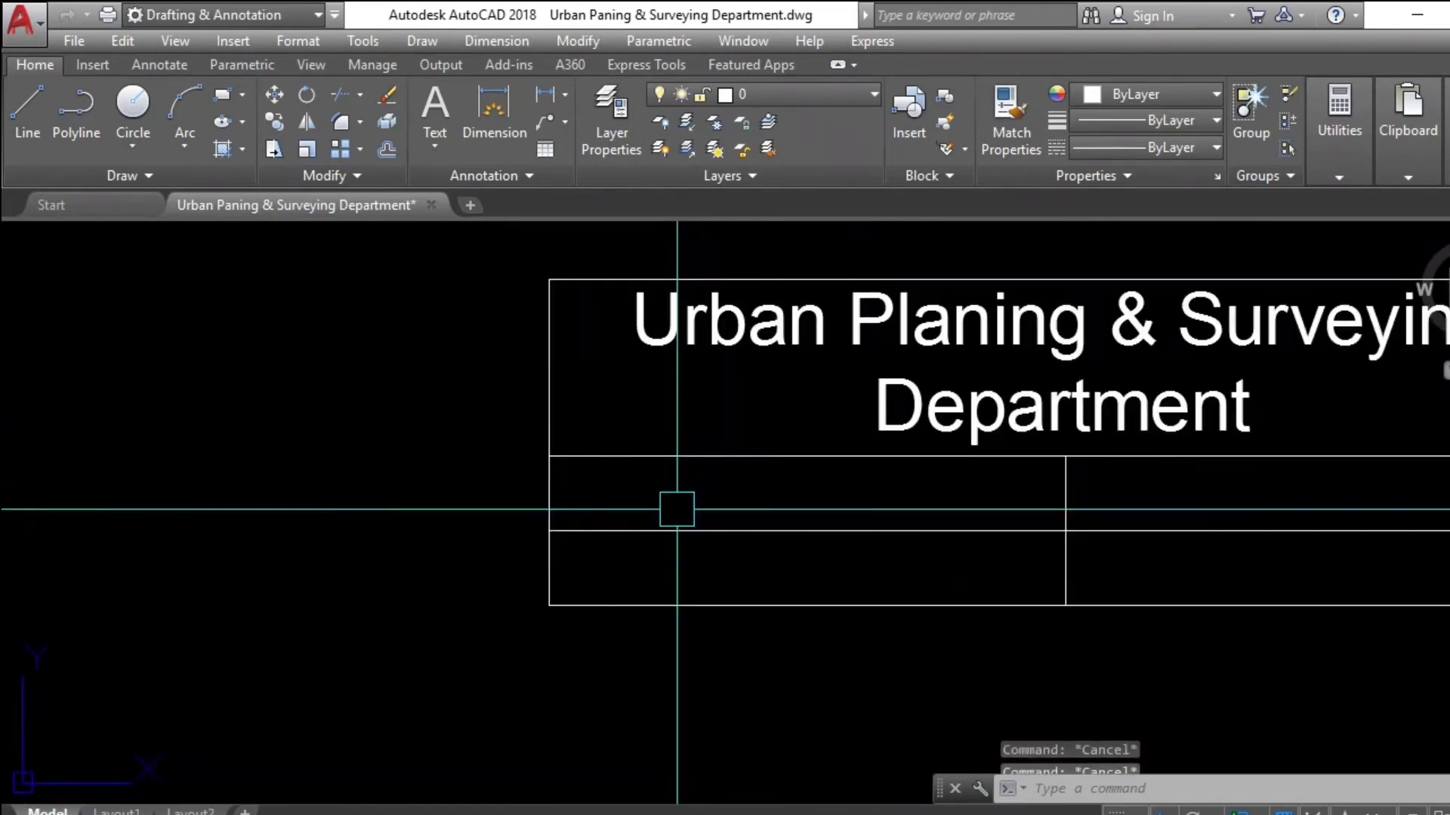
scroll(729, 502, "up", 2)
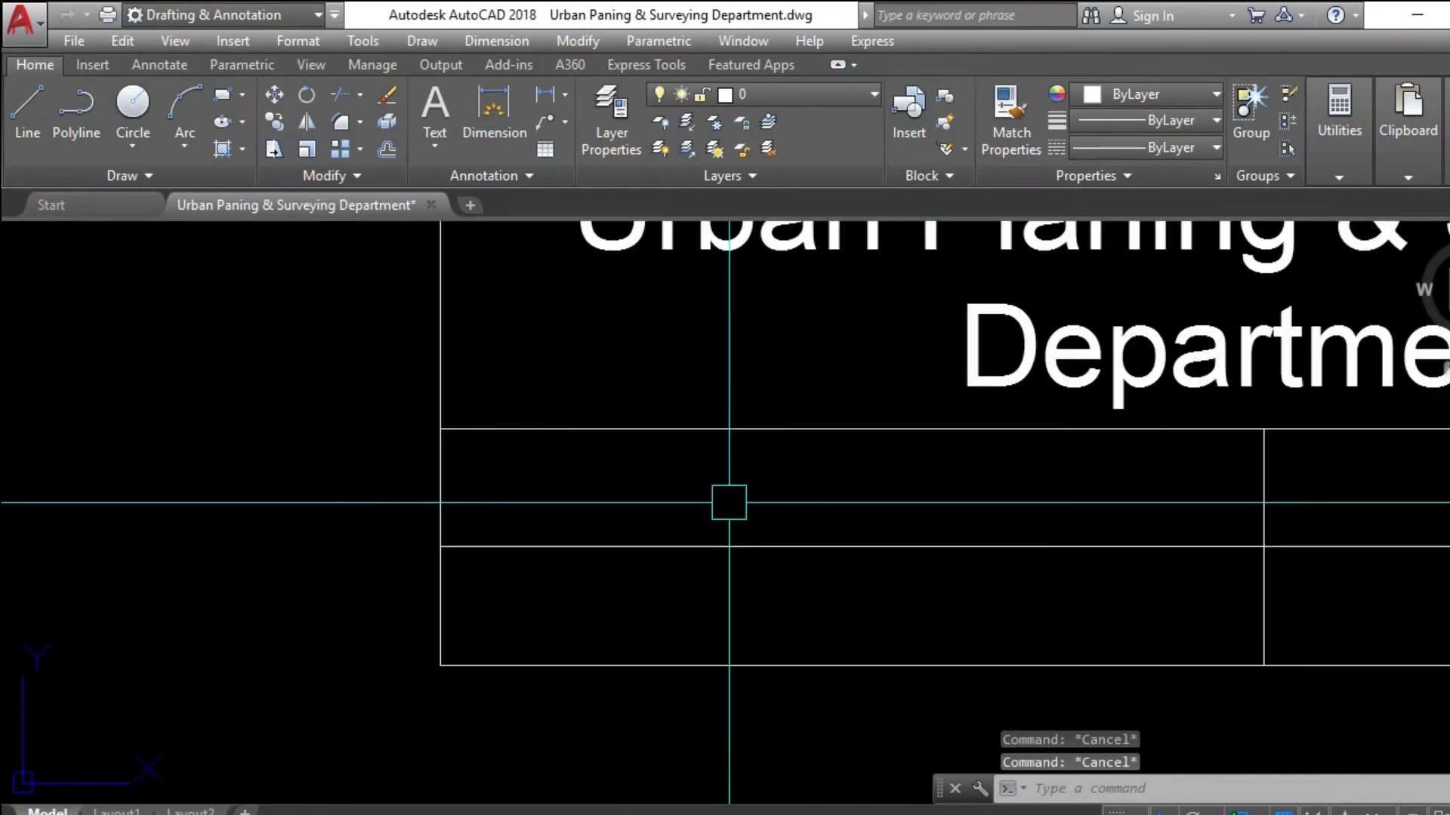
left_click(805, 482)
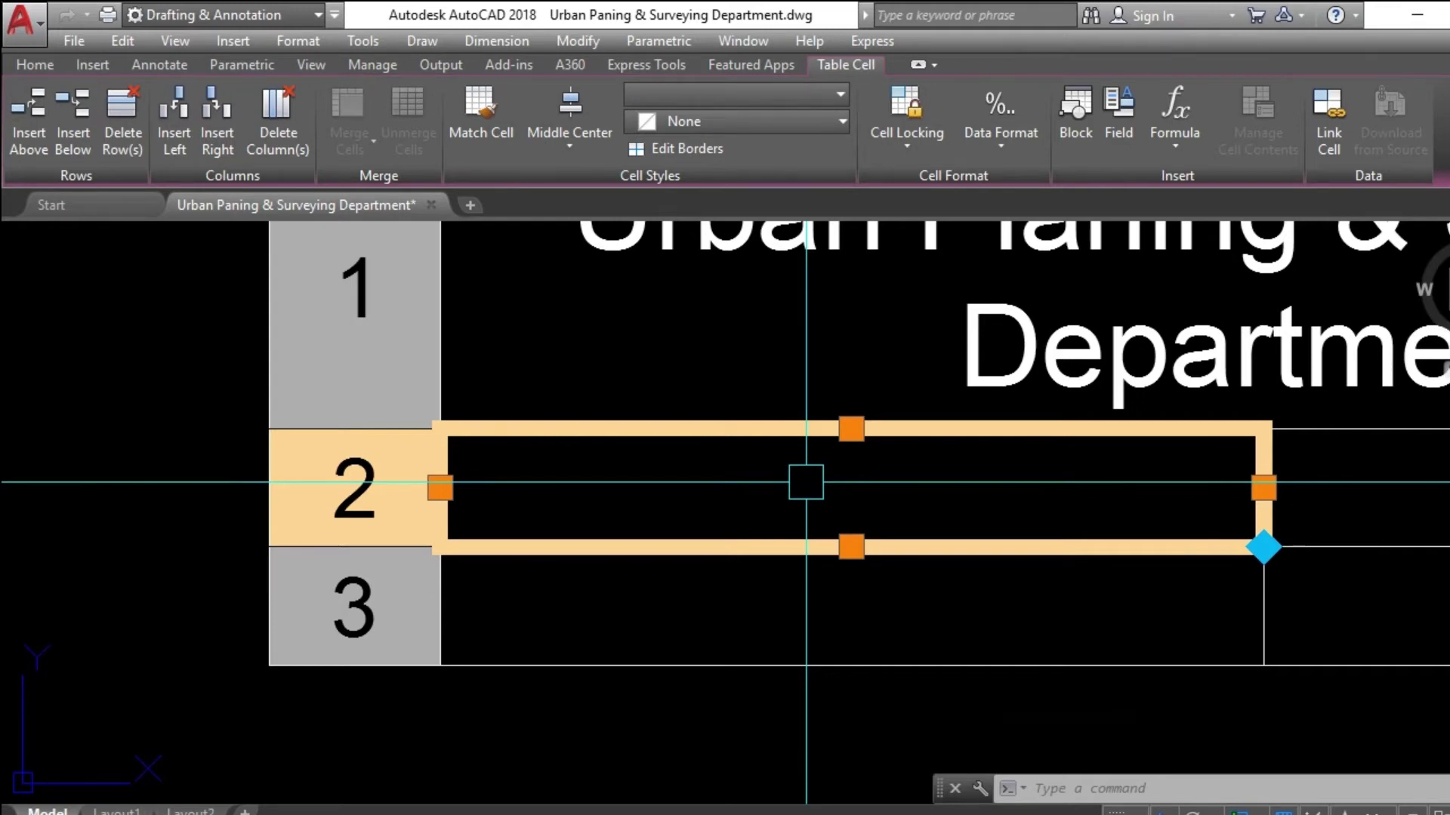
double_click(806, 483)
type("Plo")
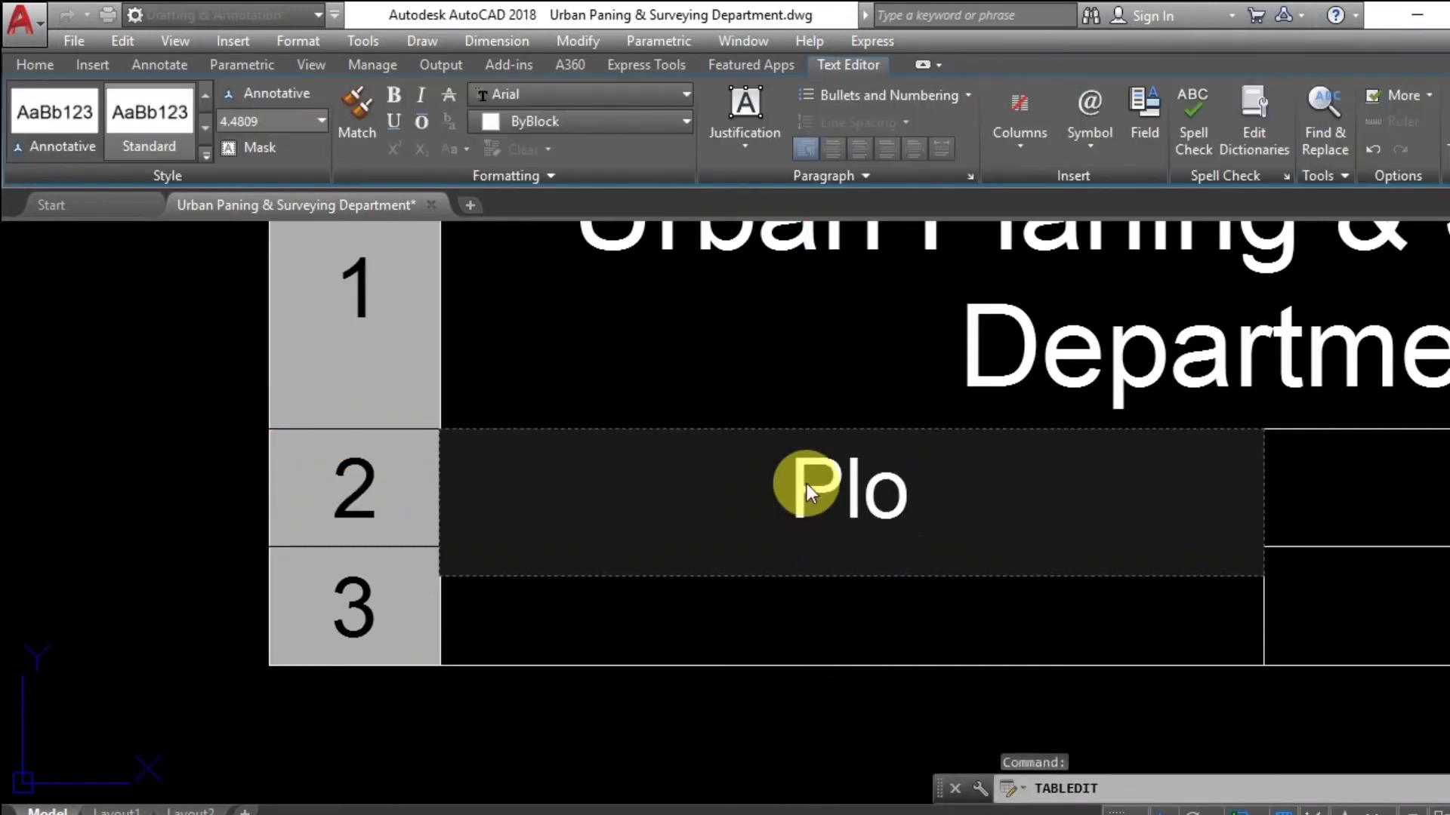
type("t N")
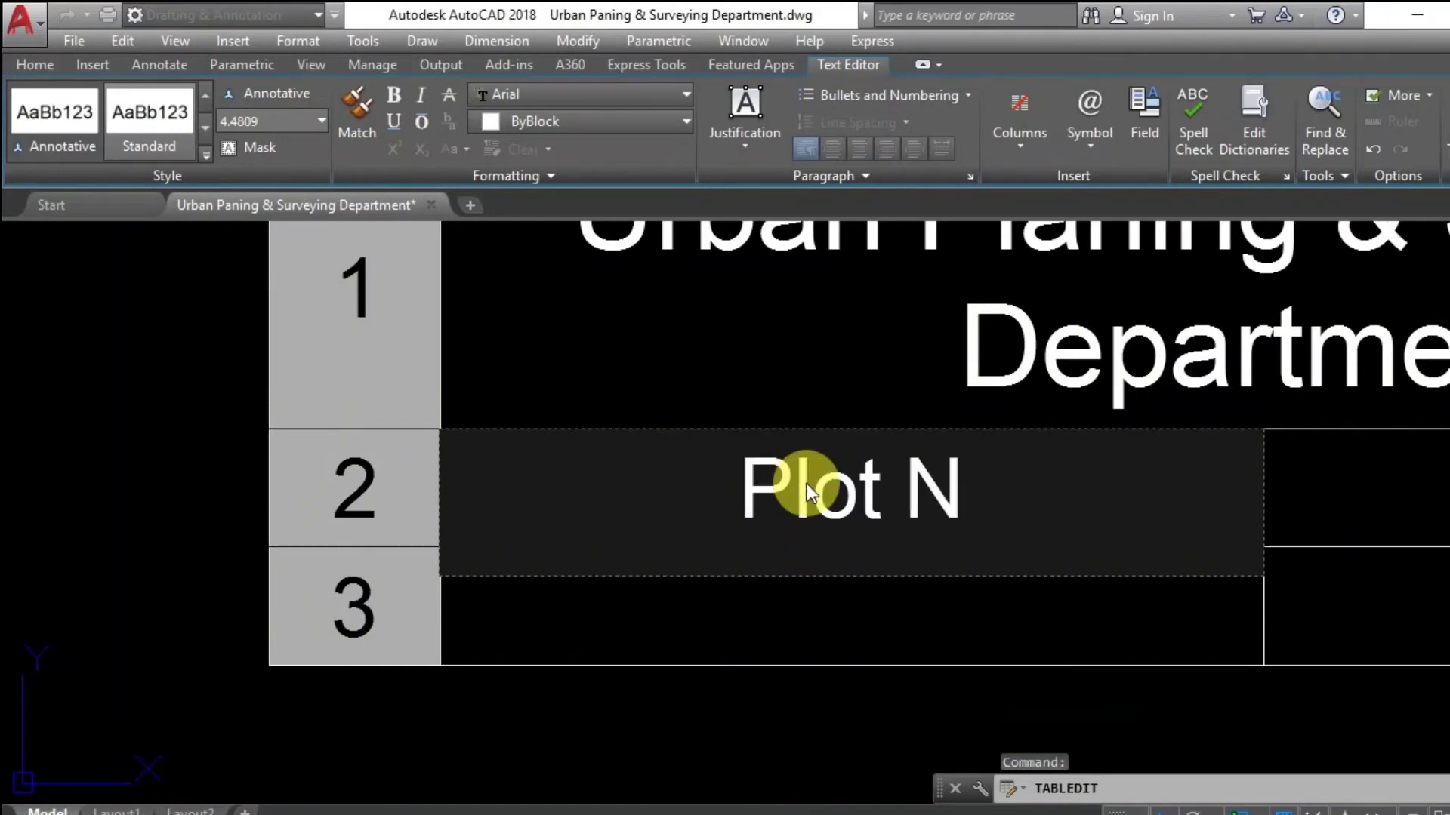
type("umber")
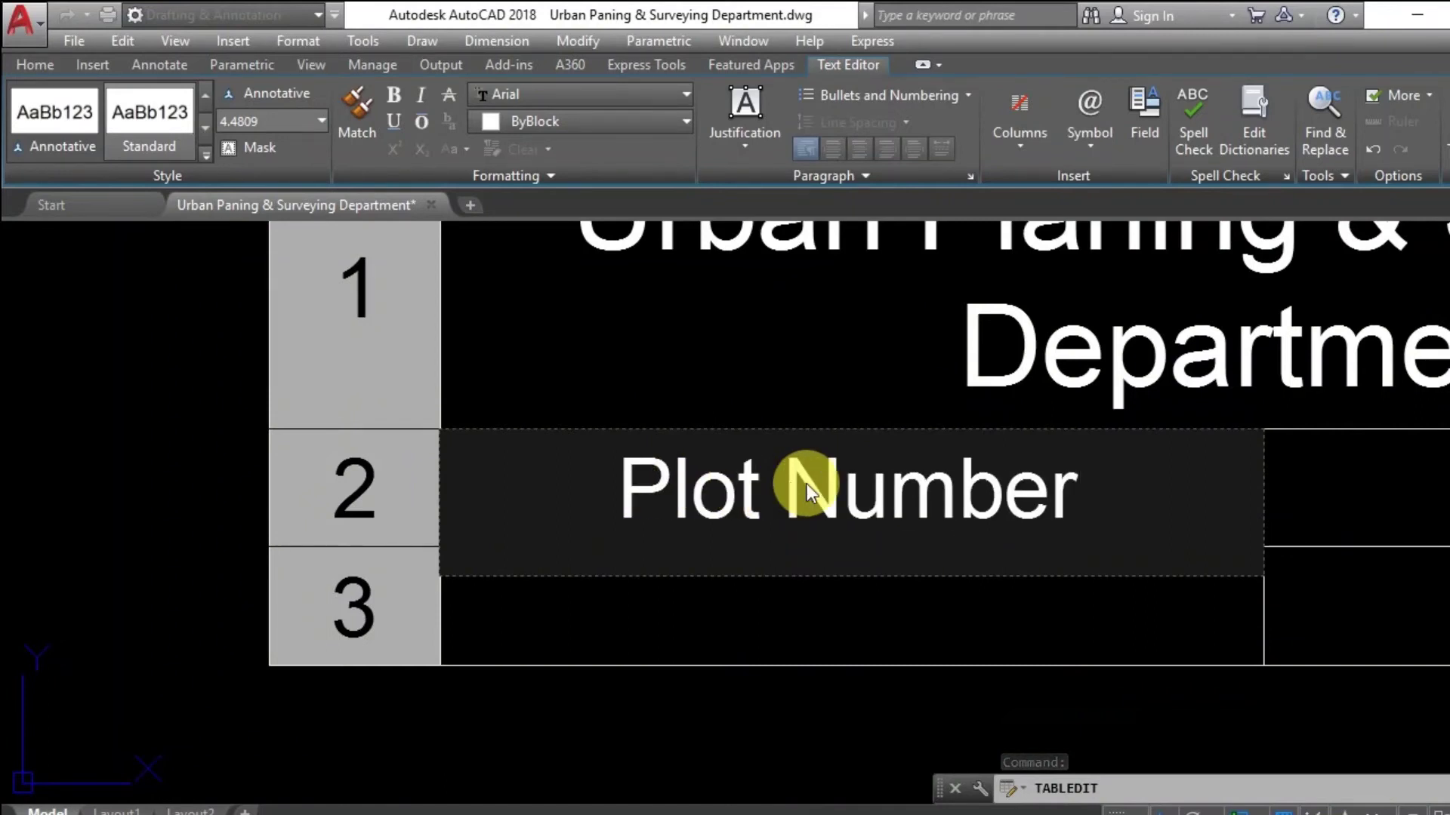
scroll(689, 485, "down", 4)
scroll(1040, 569, "down", 2)
scroll(1020, 512, "up", 4)
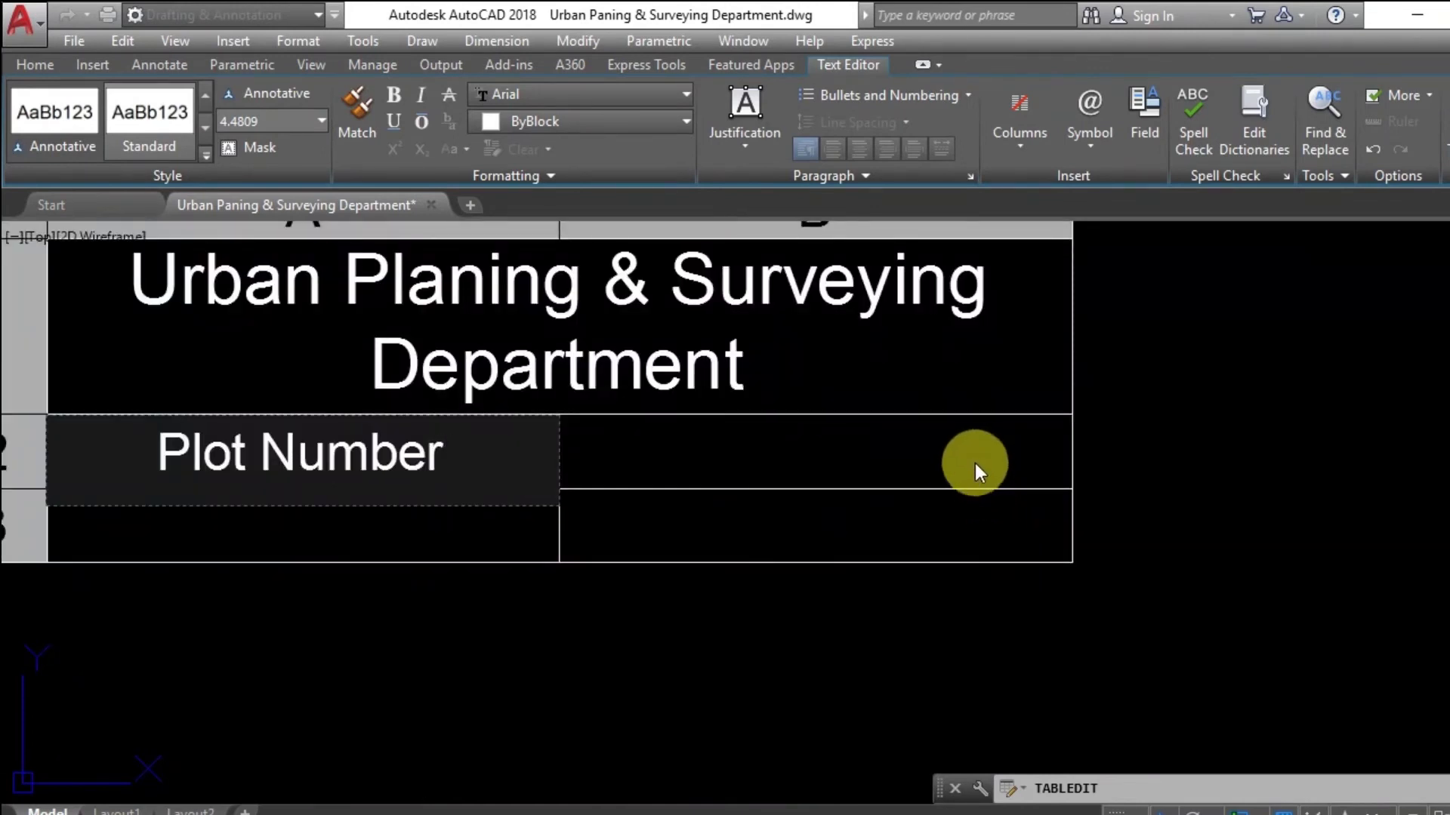
key("Escape")
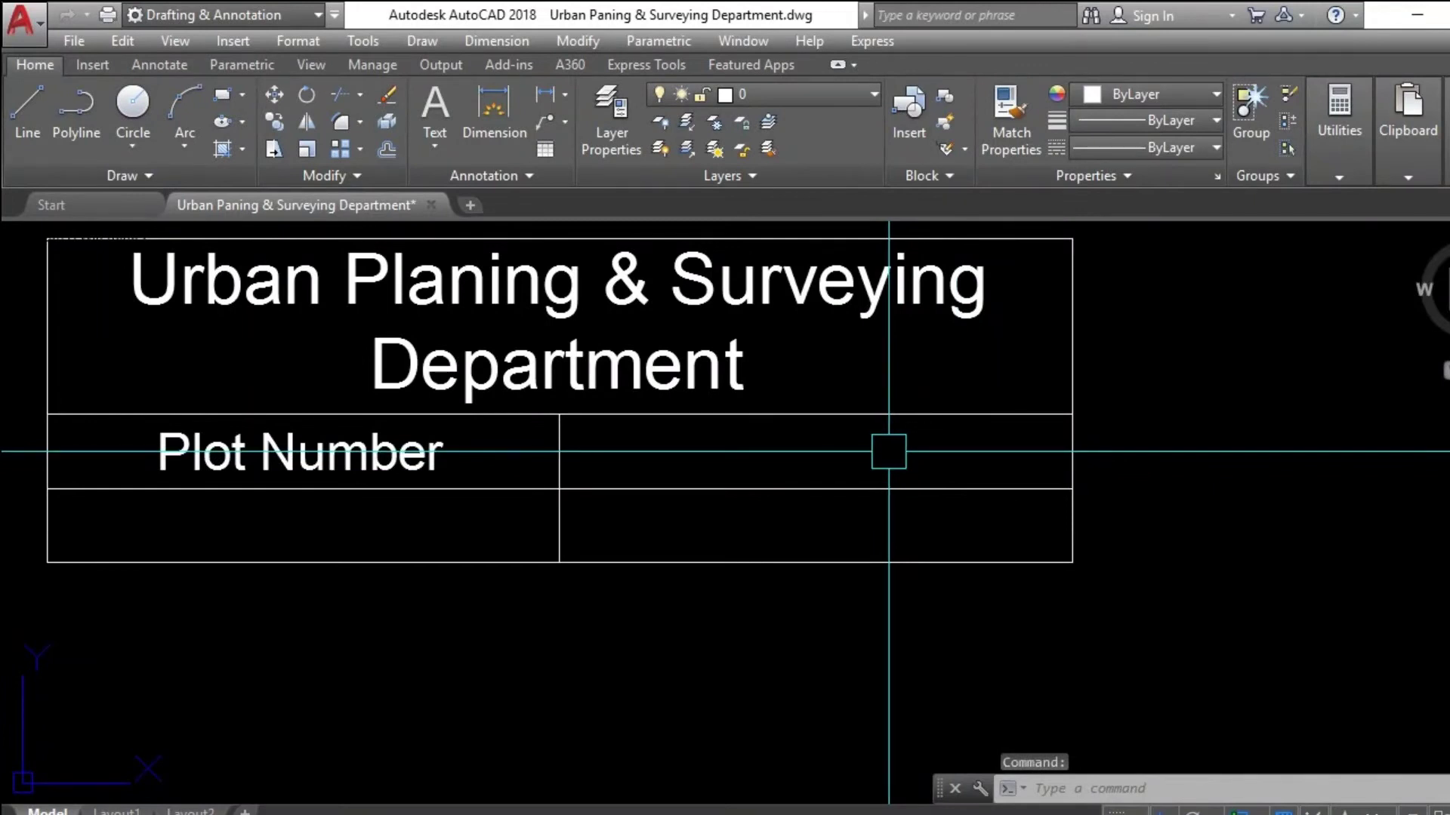
Enter the heading "Plot Area (Sq.m)" in cell B2, beside the plot number heading
left_click(884, 453)
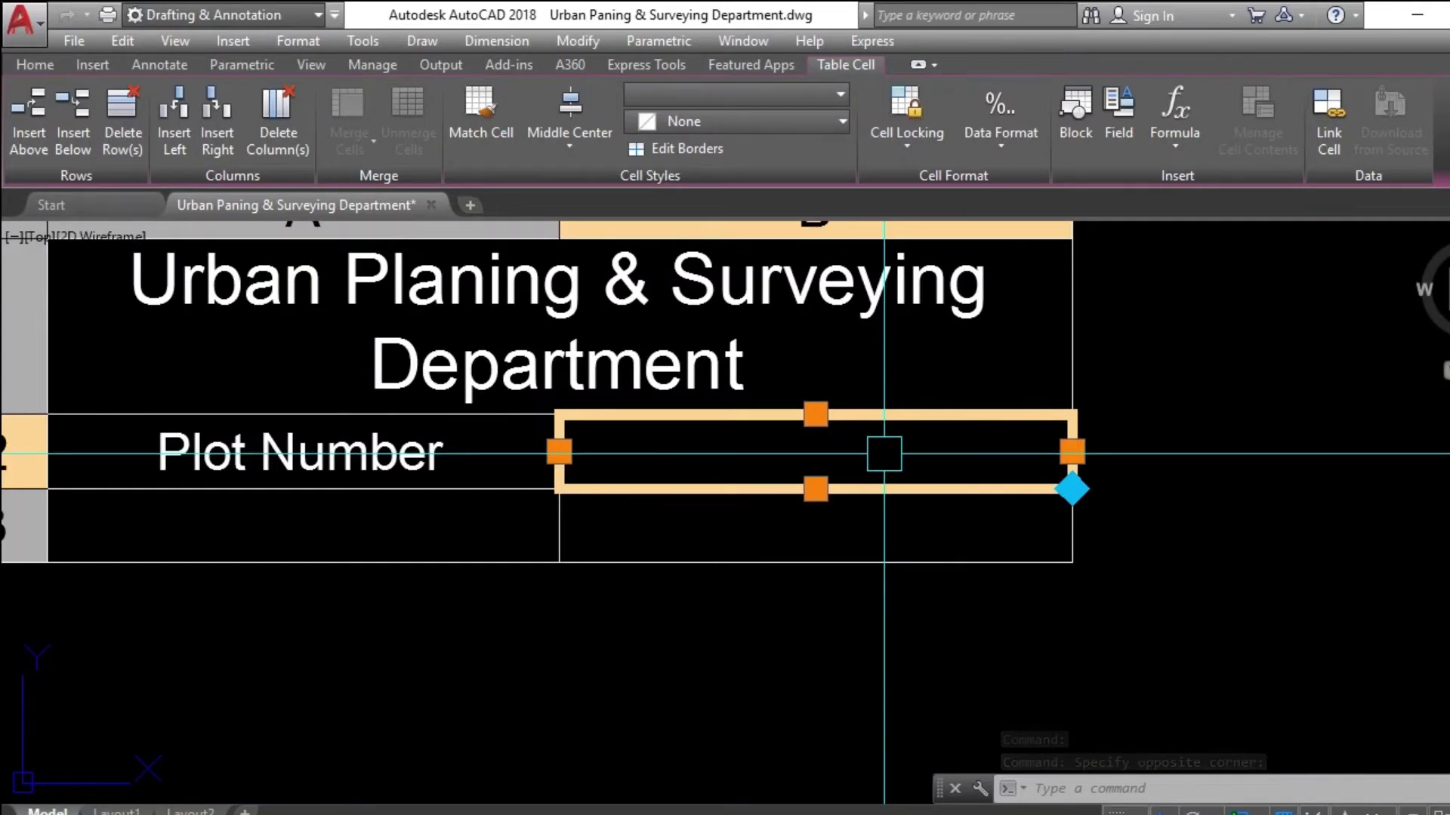
double_click(885, 453)
type("Pl")
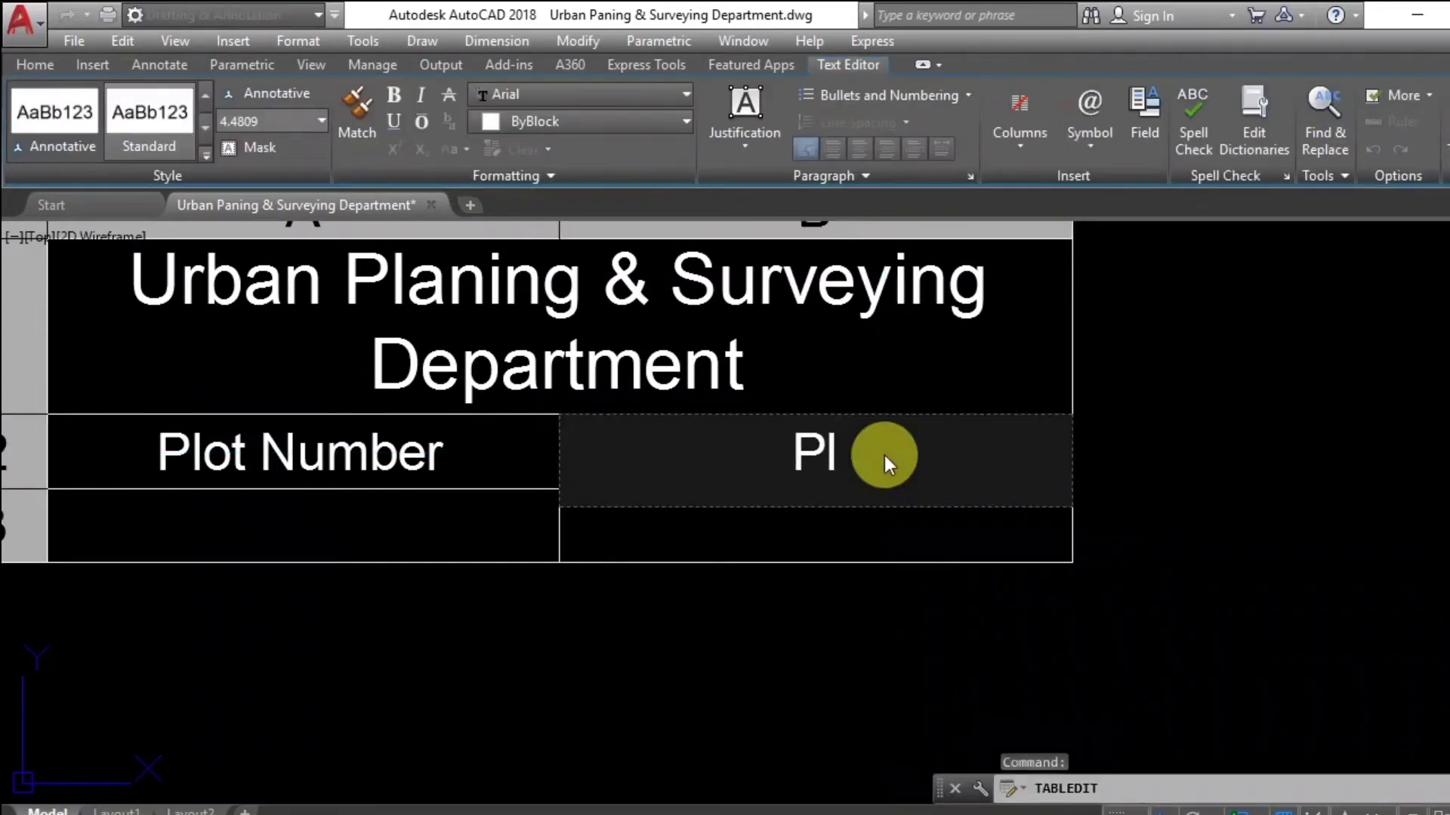
type("ot Ares")
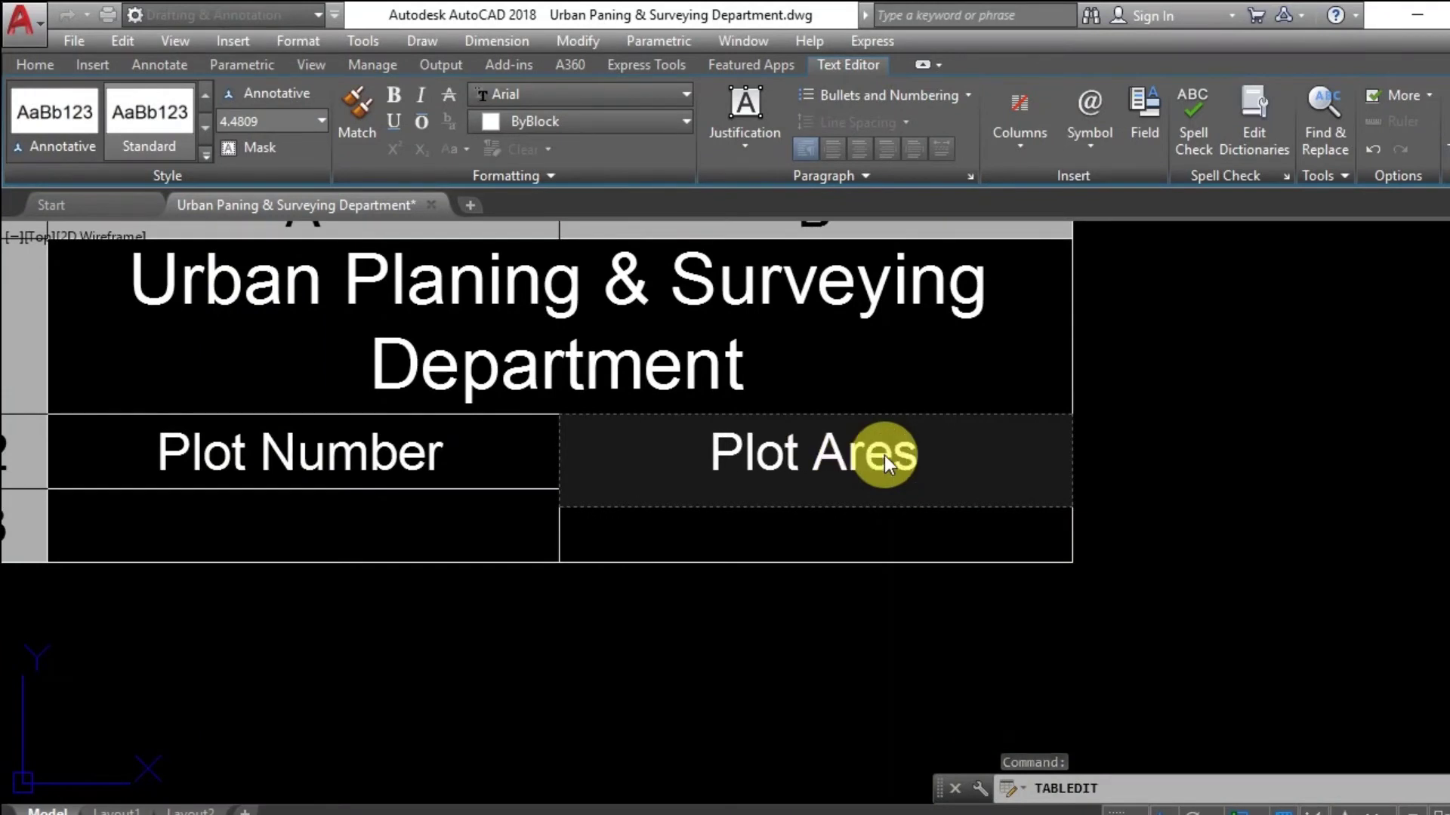
key("BackSpace")
type("a")
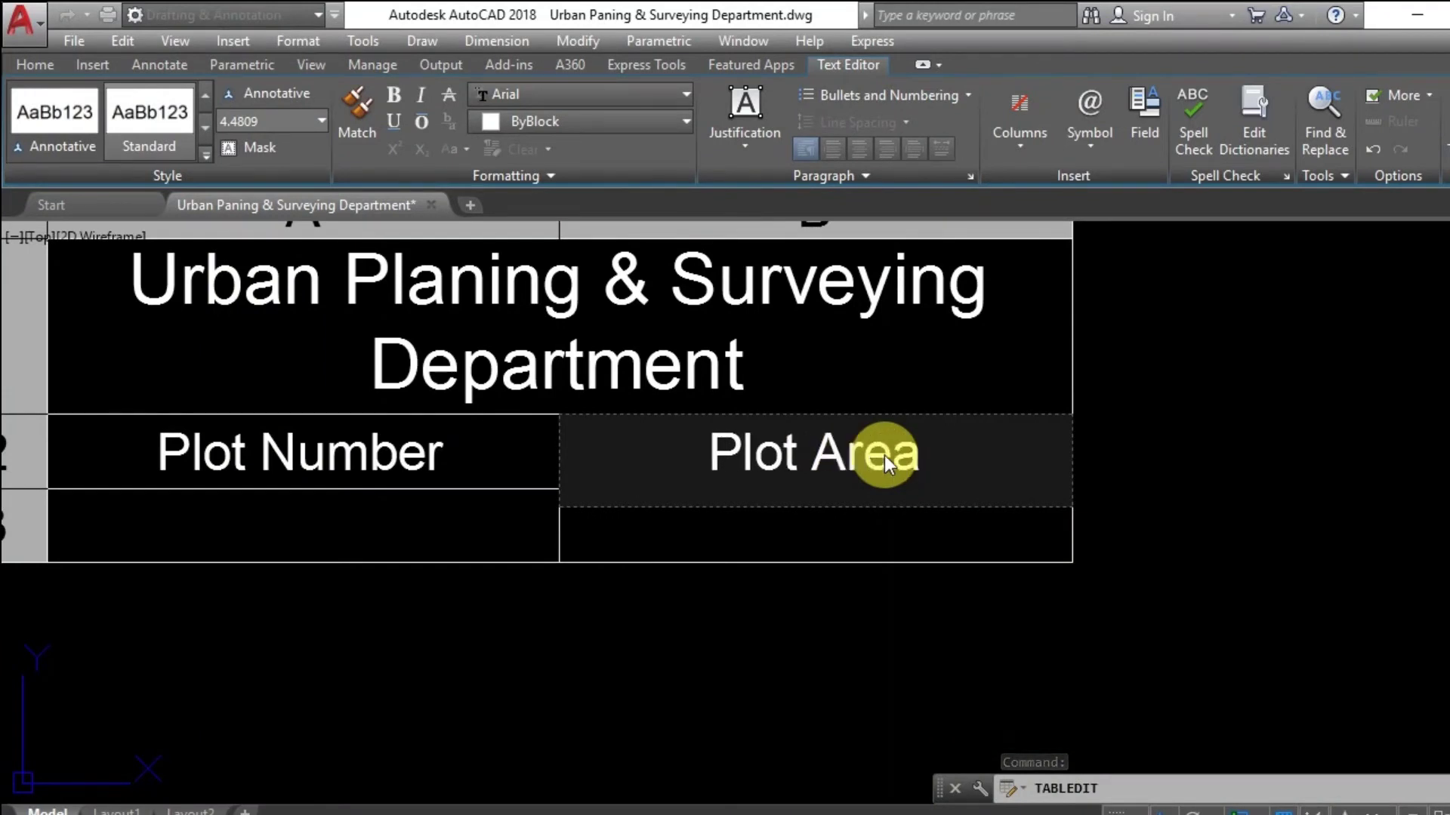
type(" (S")
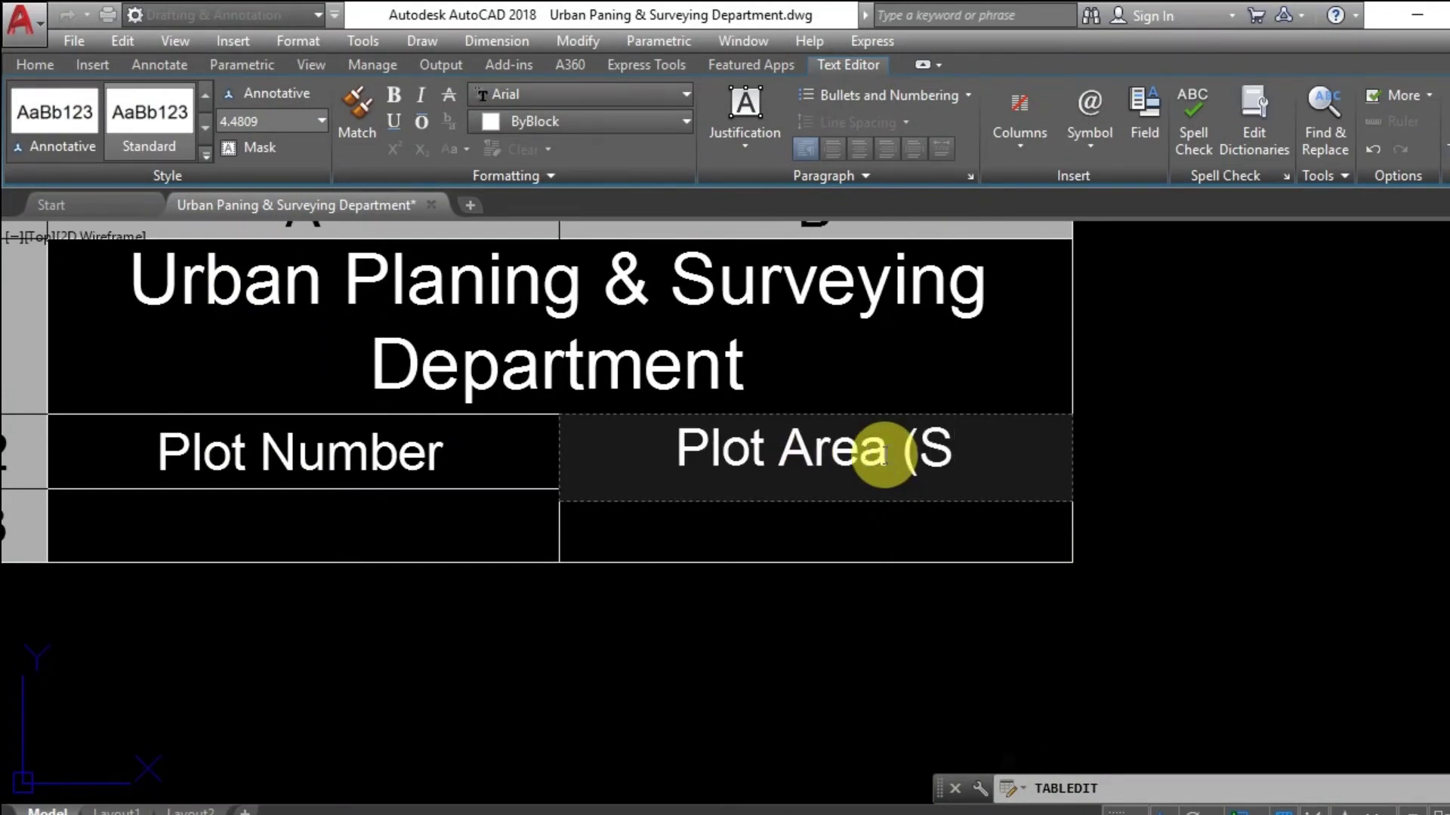
type("q.m")
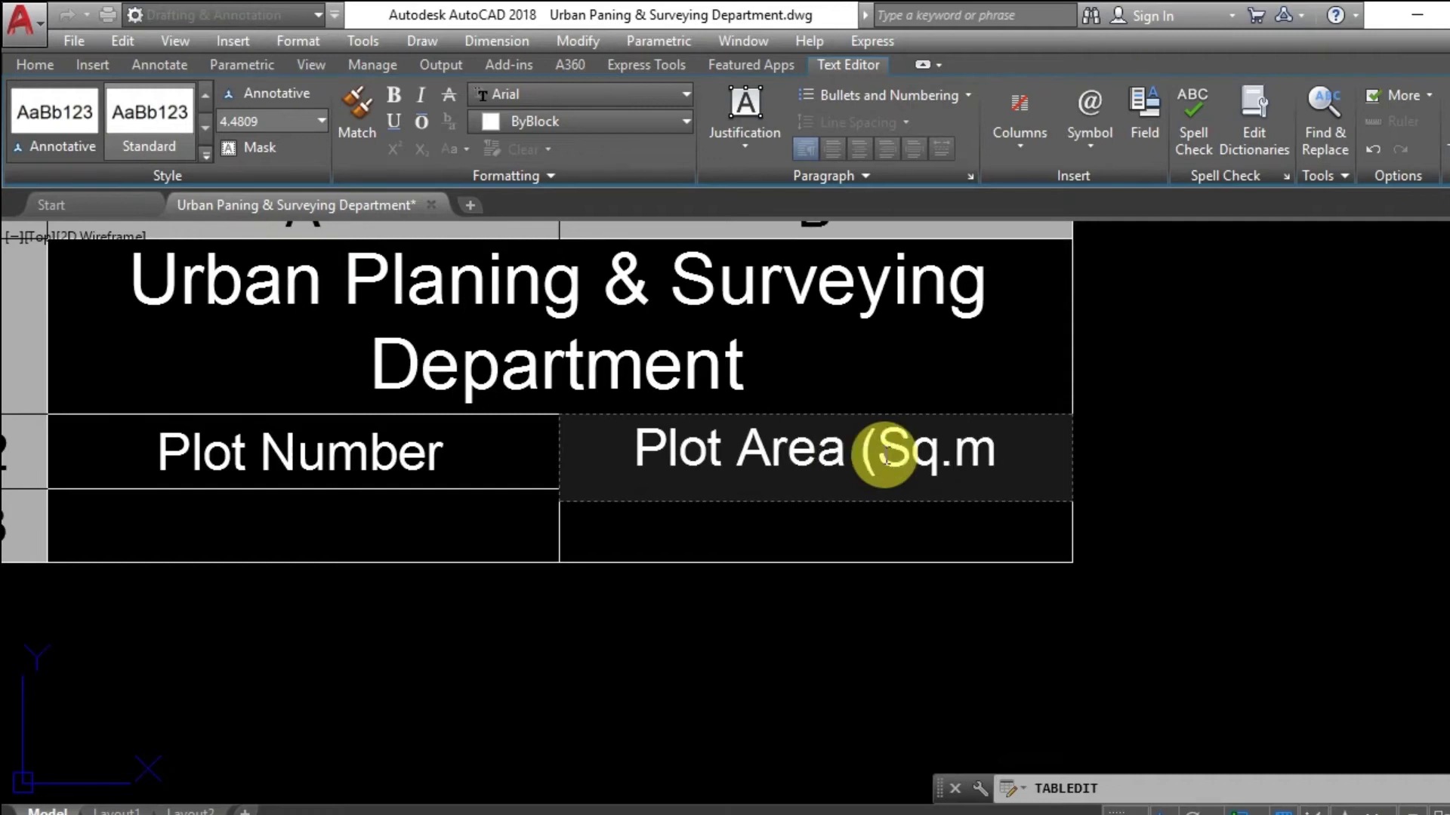
type(")")
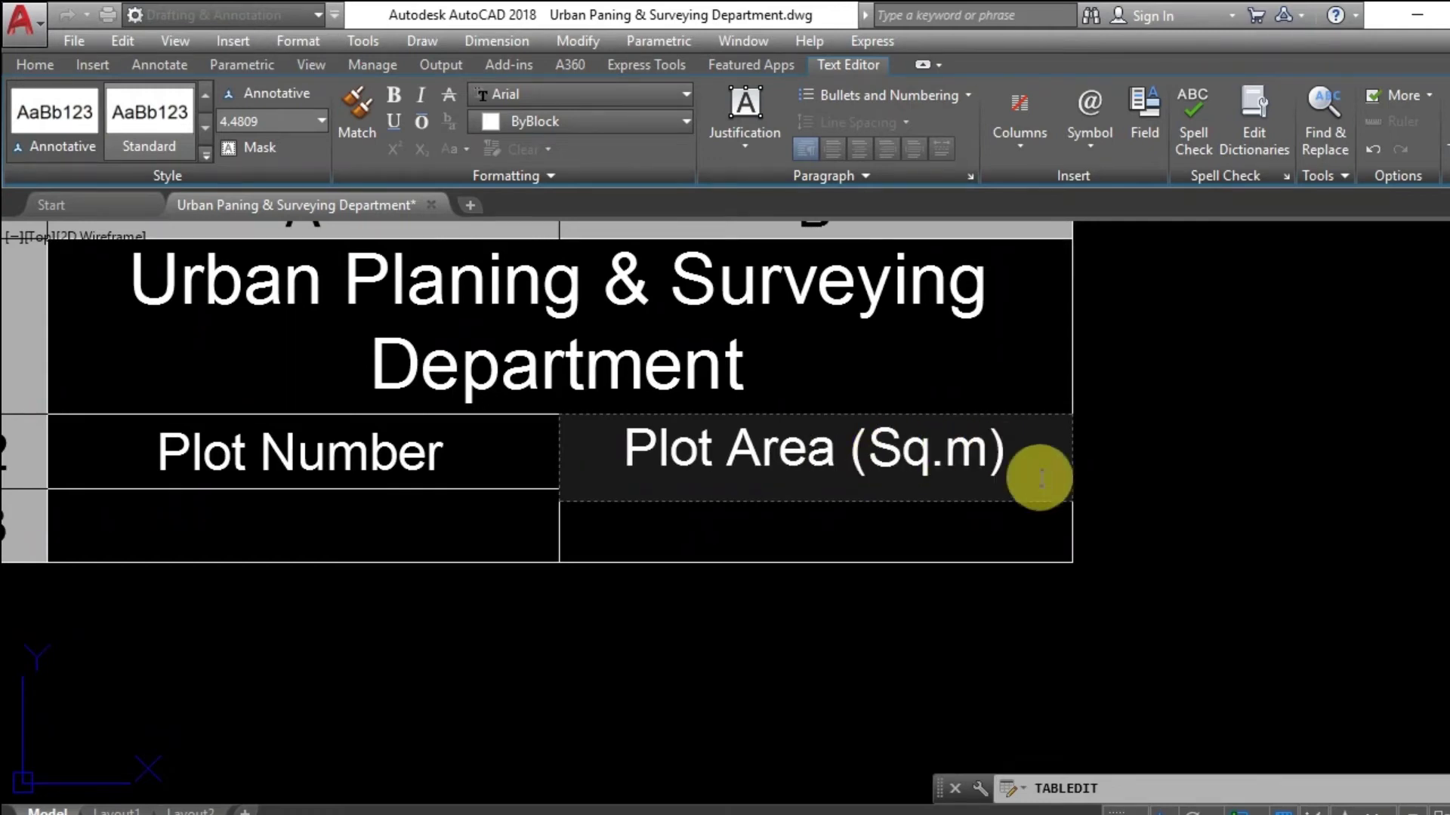
scroll(1057, 489, "down", 2)
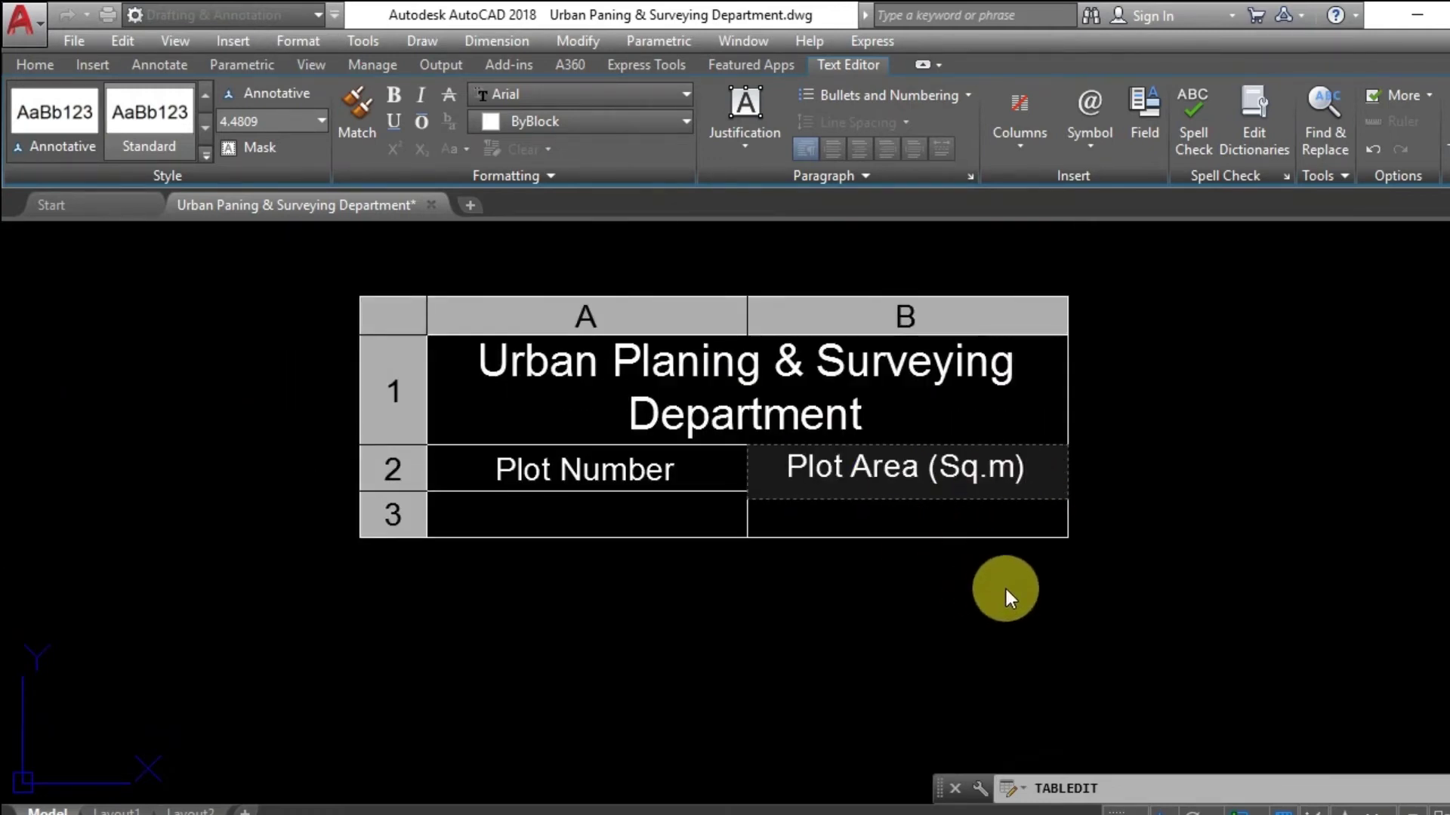
Finish editing the table text and leave the cell editor
left_click(1095, 507)
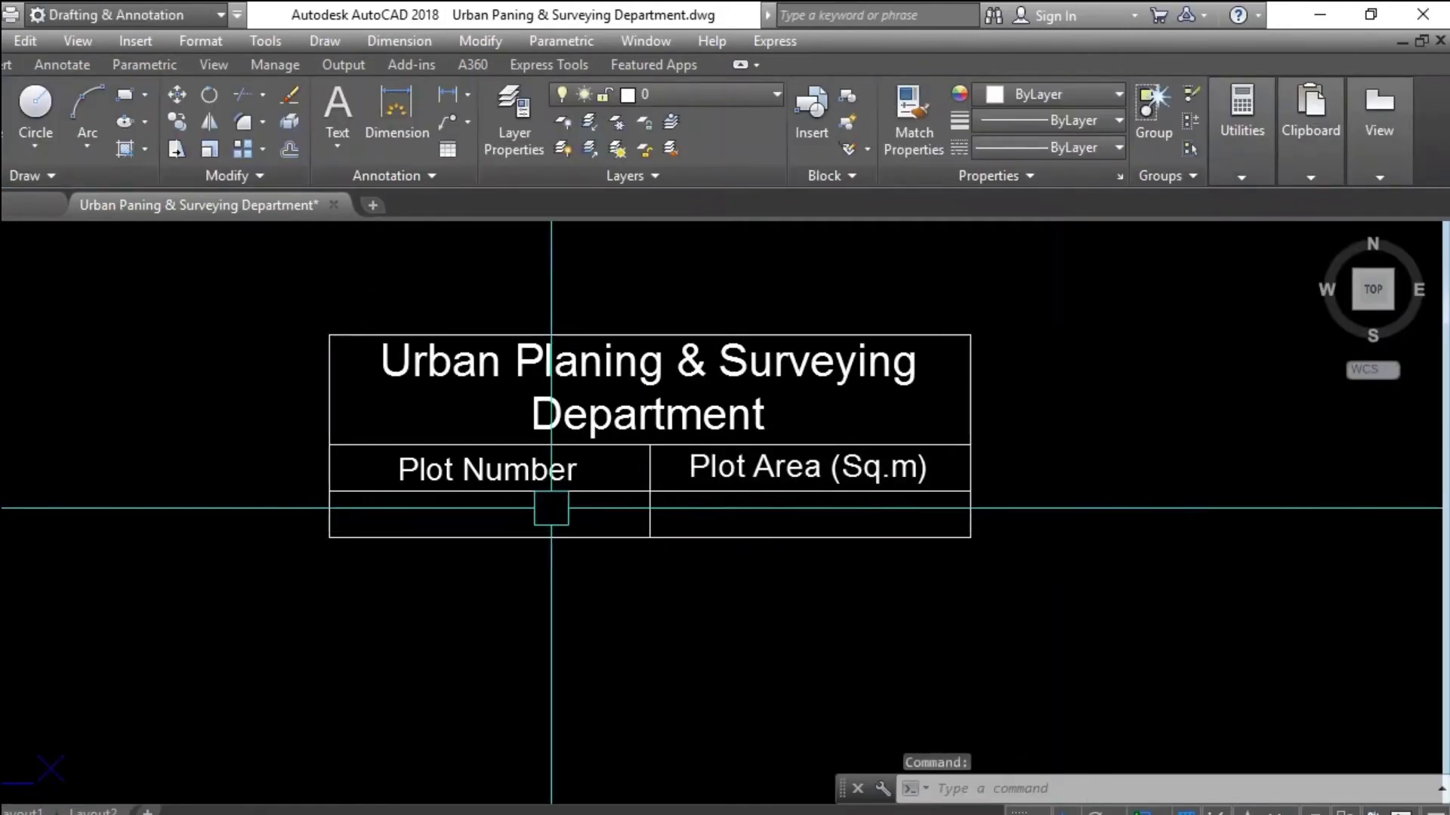
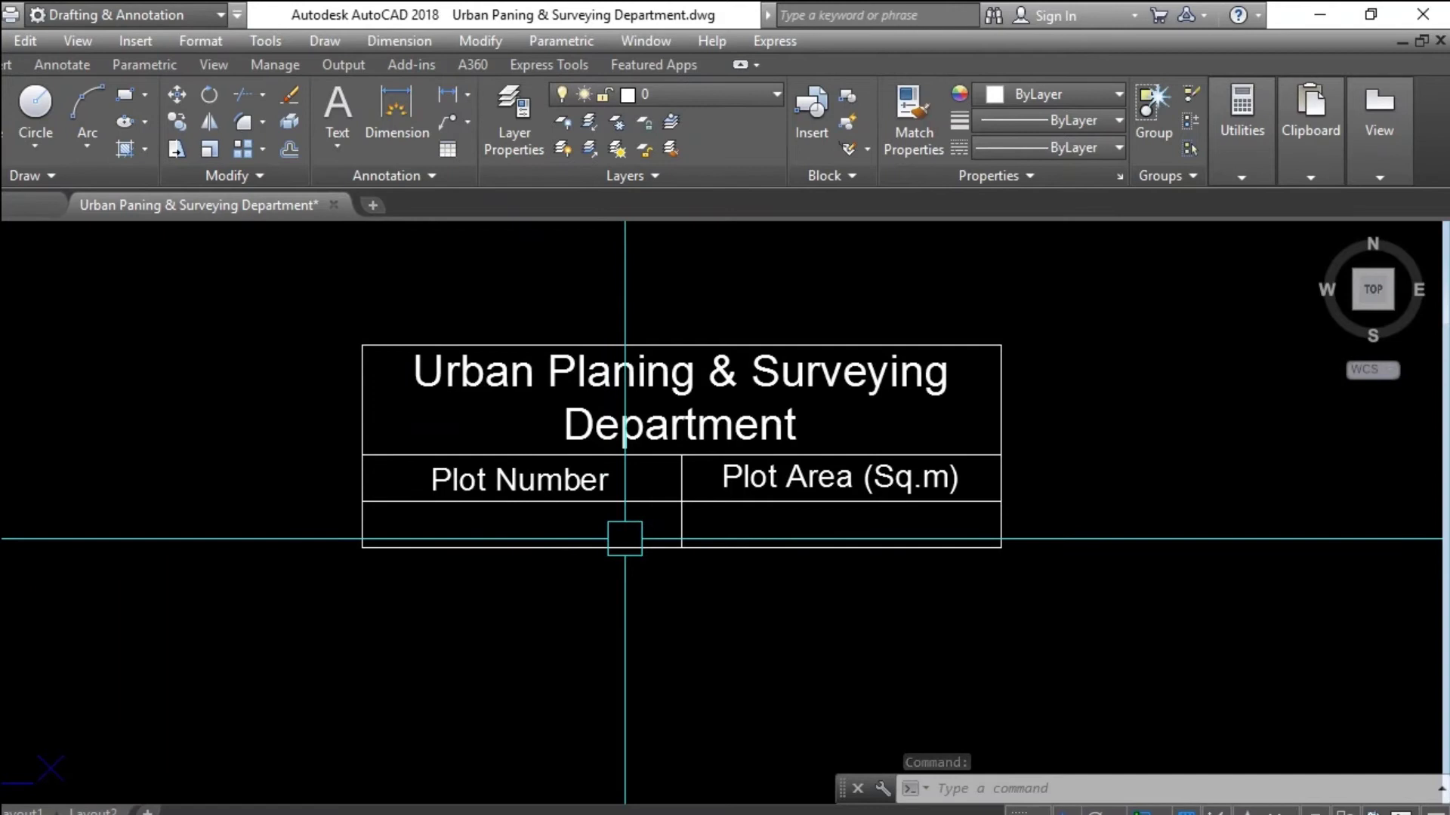
scroll(625, 538, "down", 2)
scroll(647, 552, "down", 2)
scroll(646, 552, "down", 3)
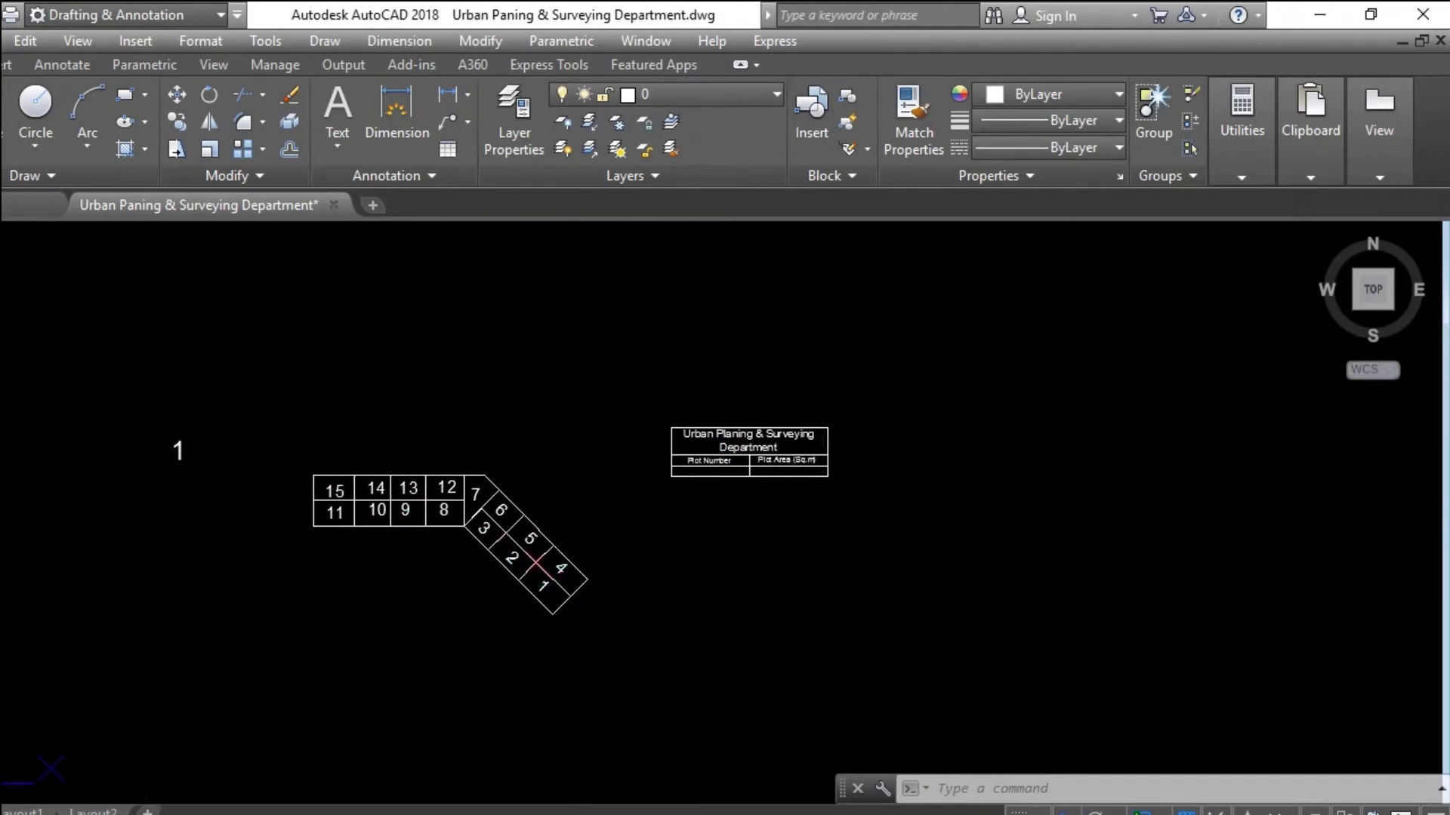
key("Escape")
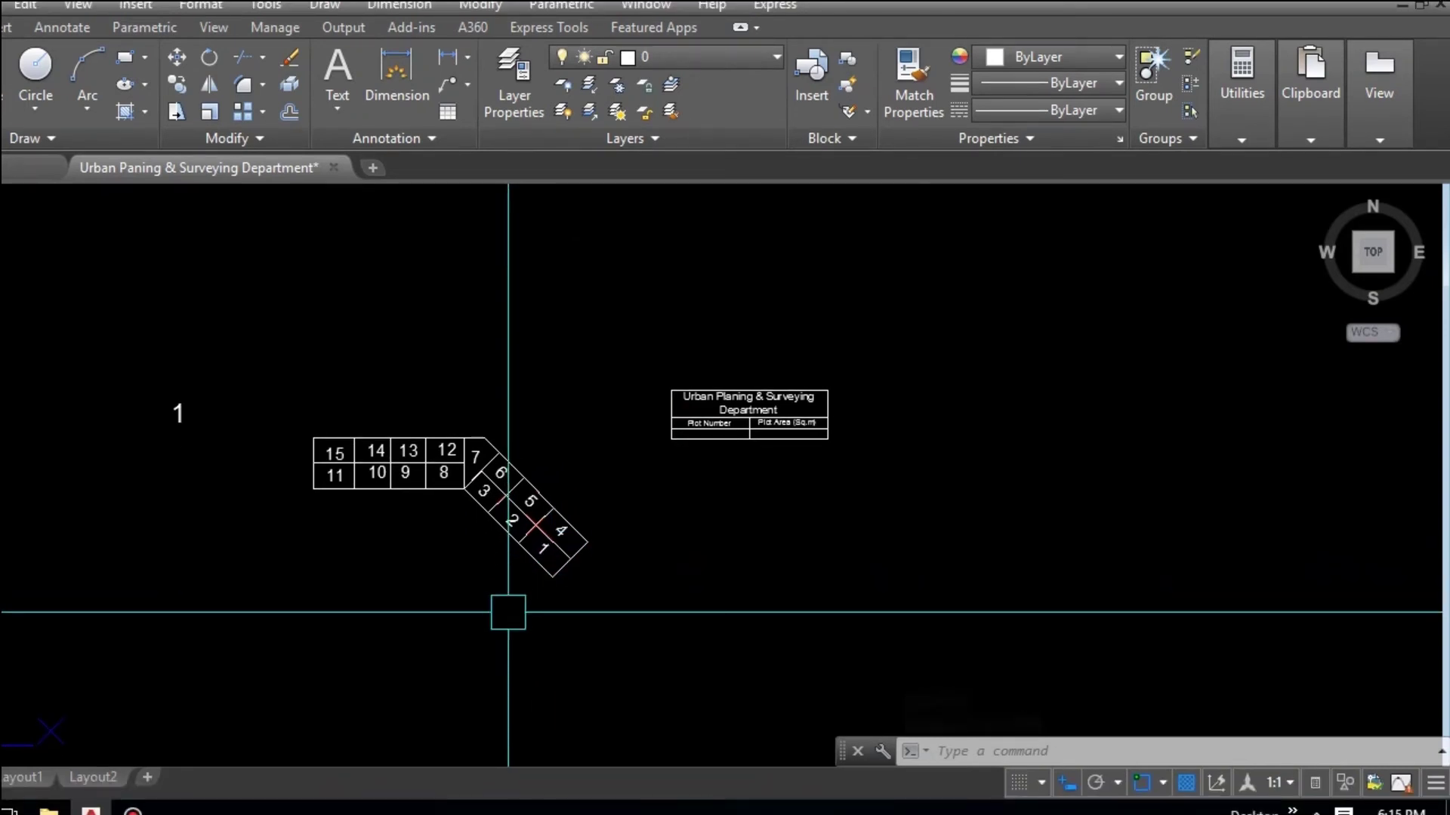
Load the AreaTab application from the LISP FILE folder and close the application loader
type("ap")
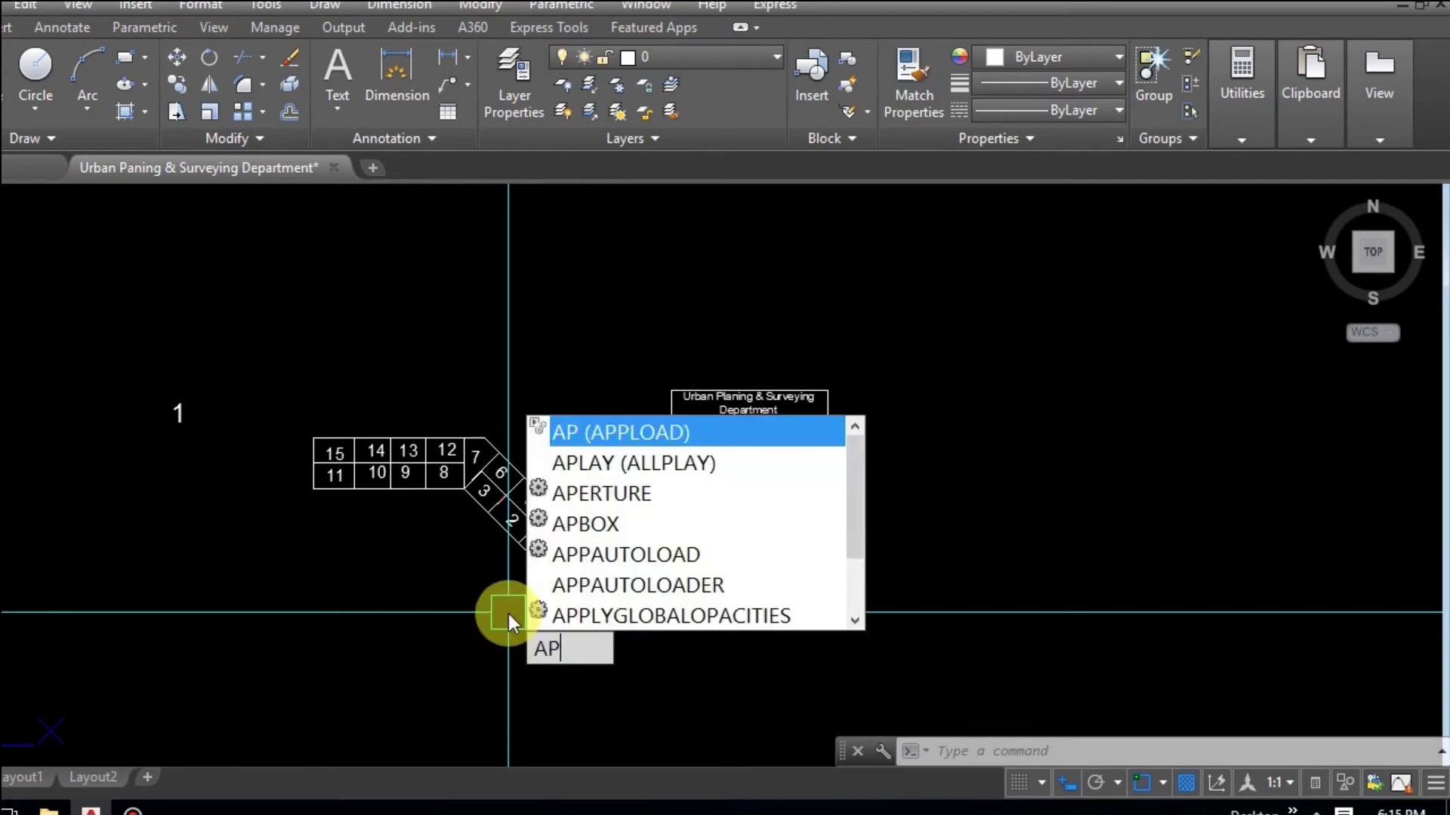
key("Return")
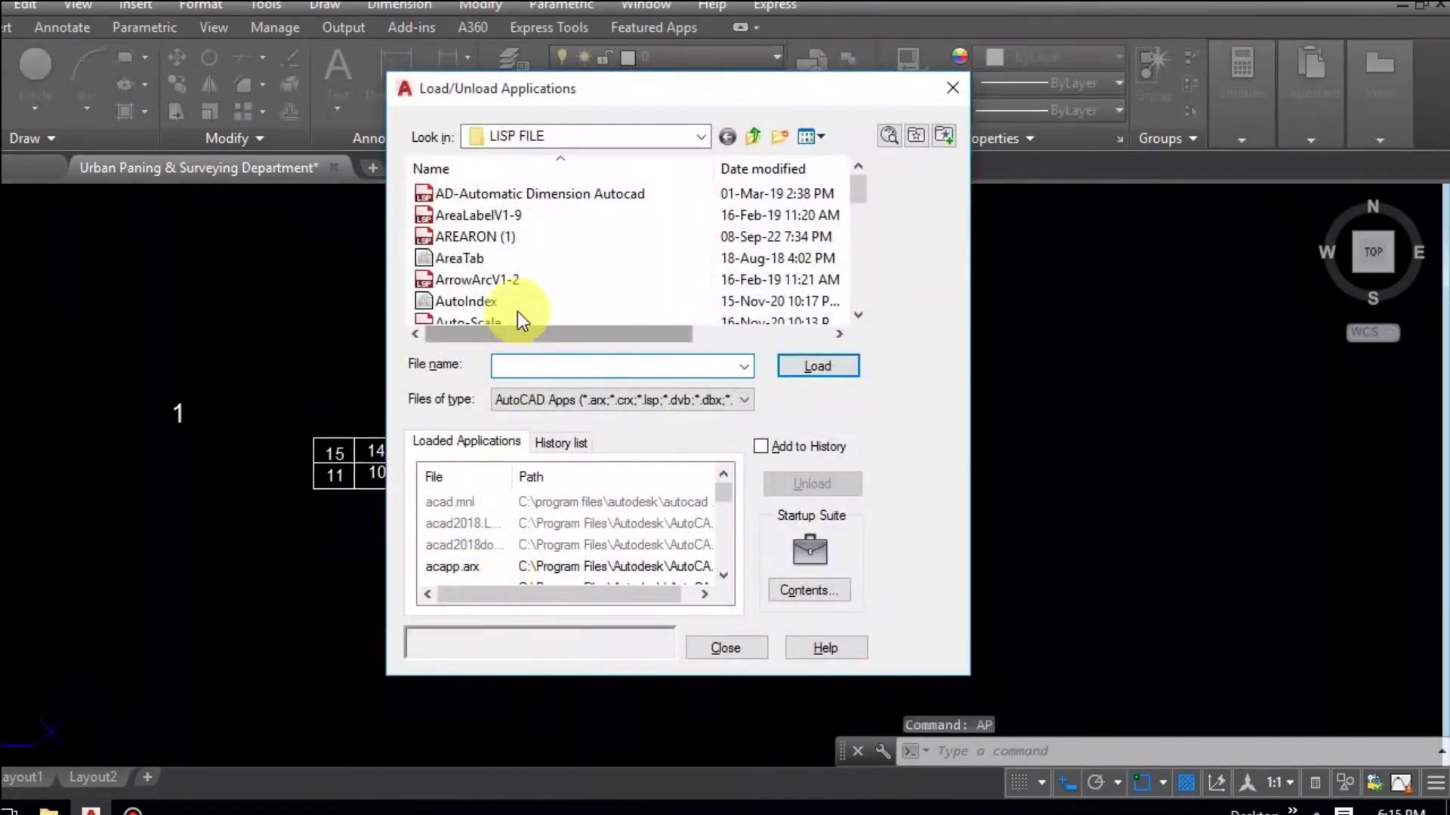
left_click(488, 261)
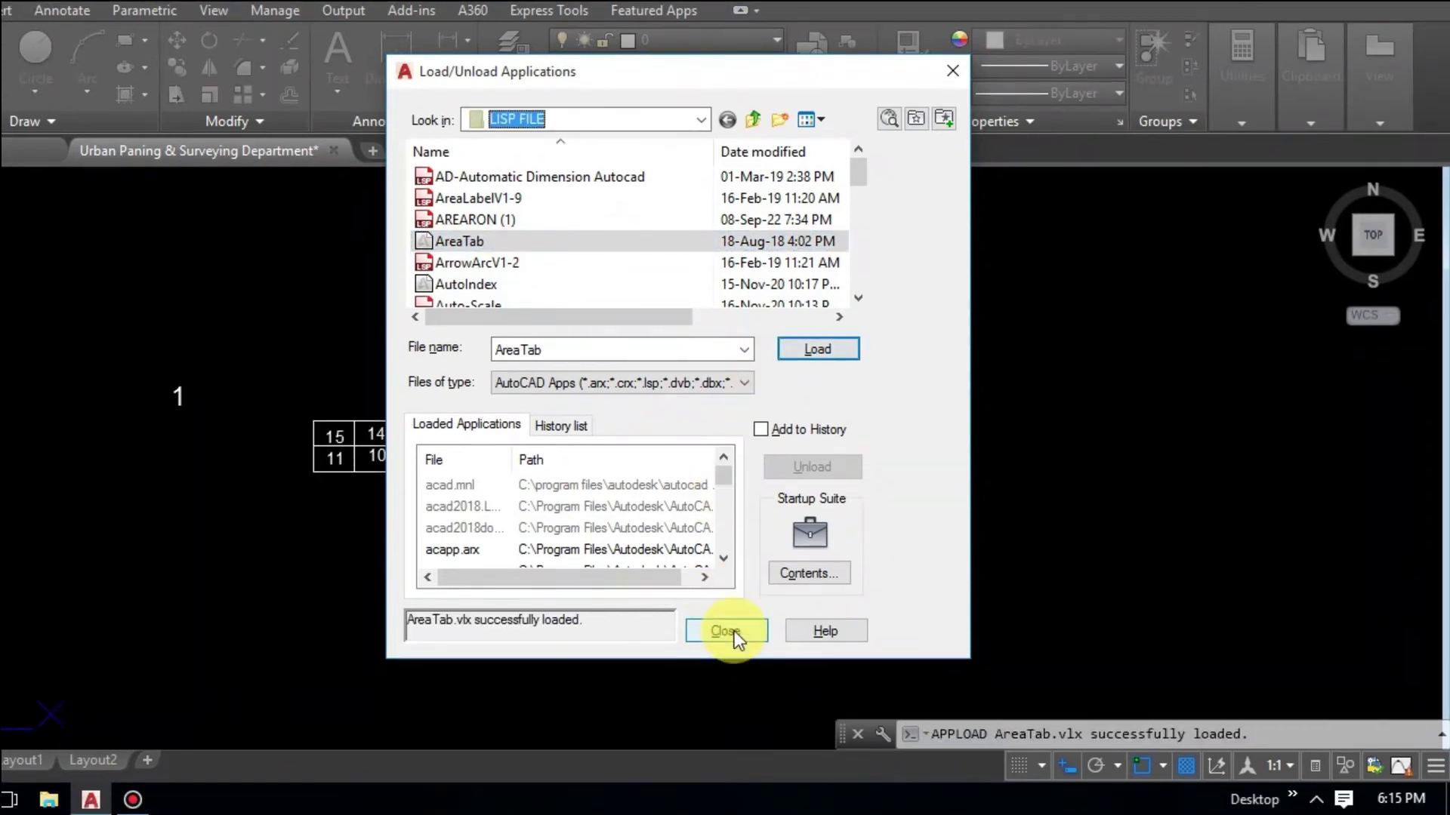
left_click(733, 647)
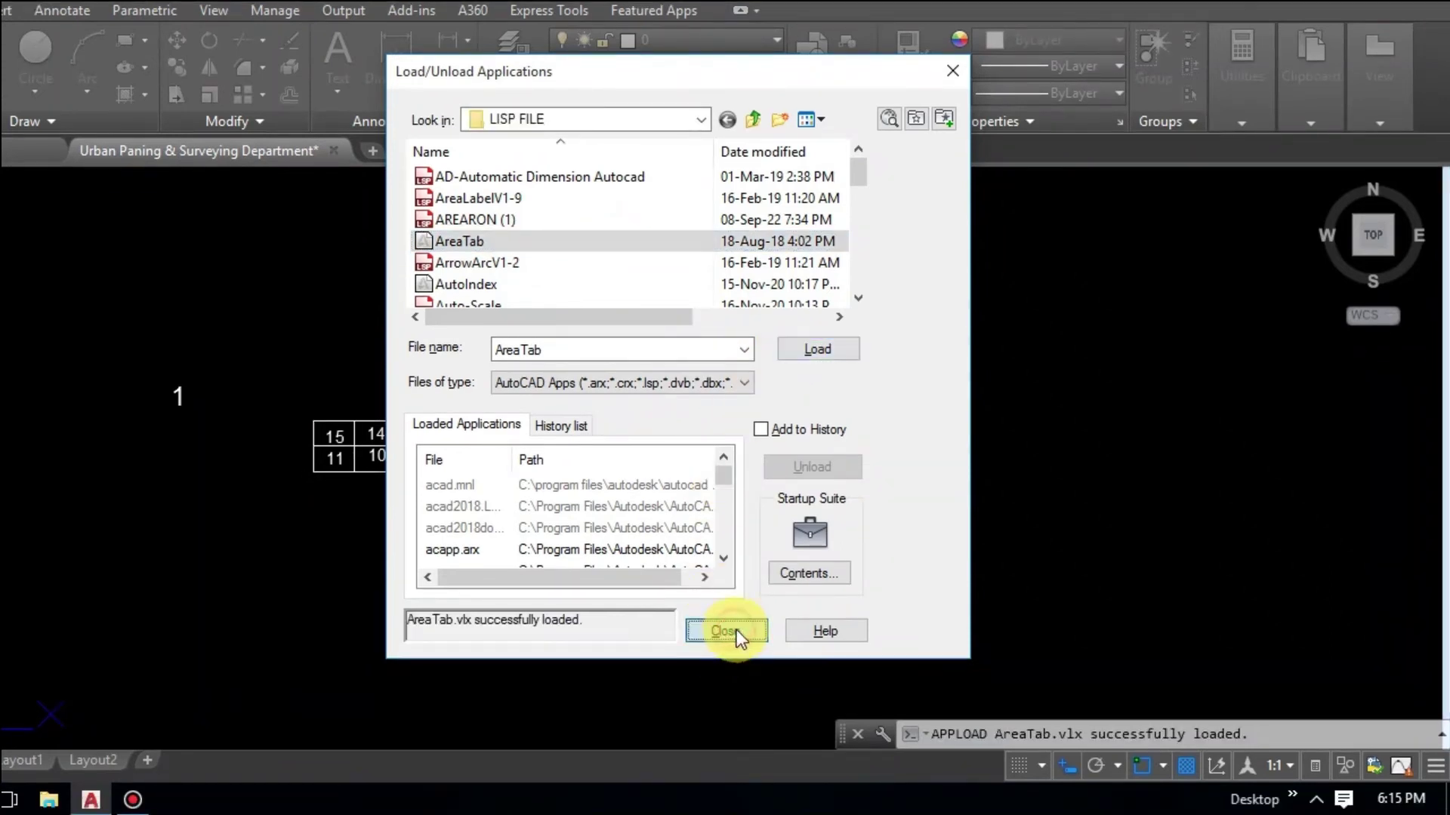
Run the AREATAB command and pick number 1 at the lower end of the slanted plots as the parcel
middle_click_drag(705, 549, 627, 486)
key("Escape")
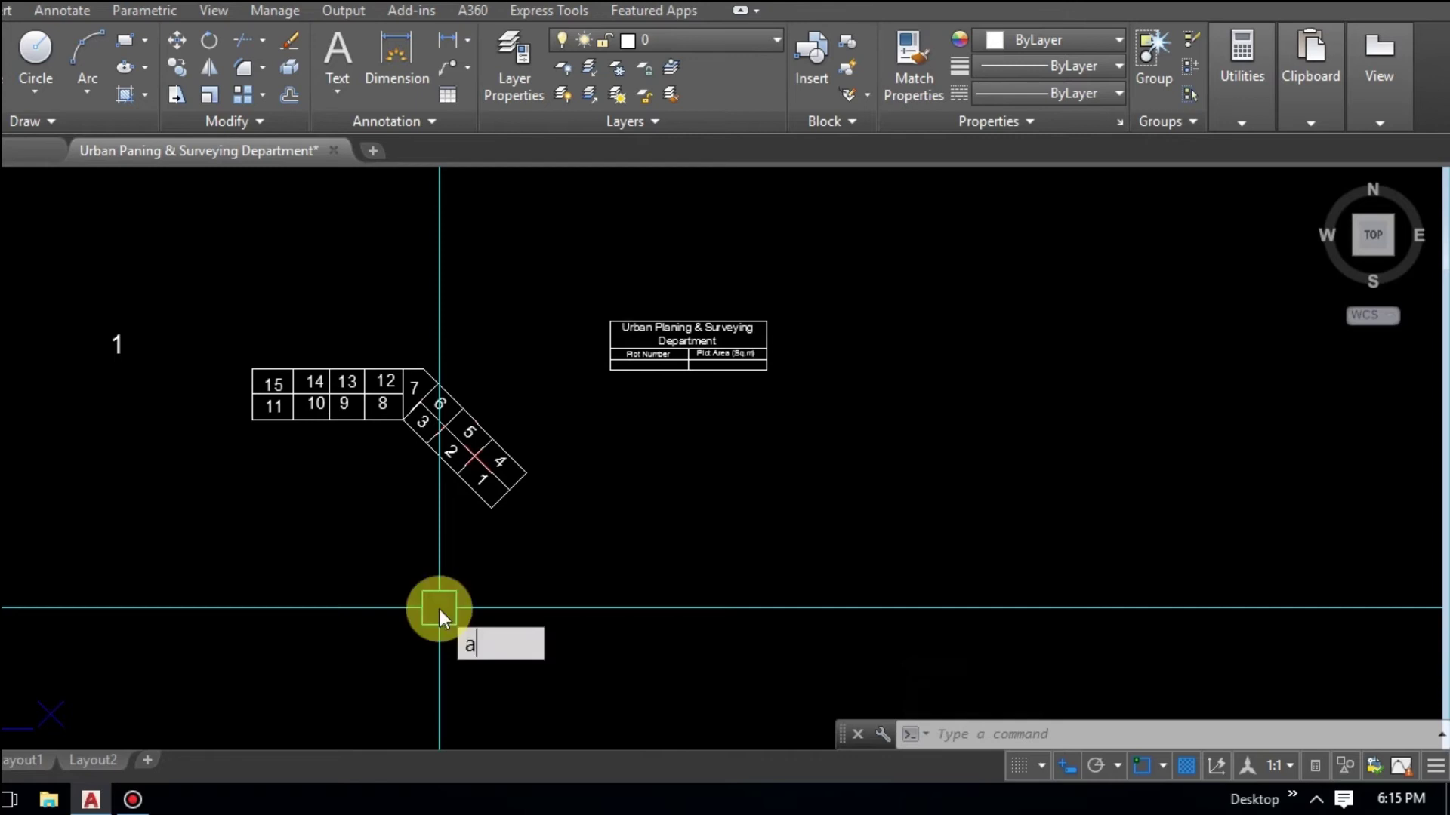
type("rea")
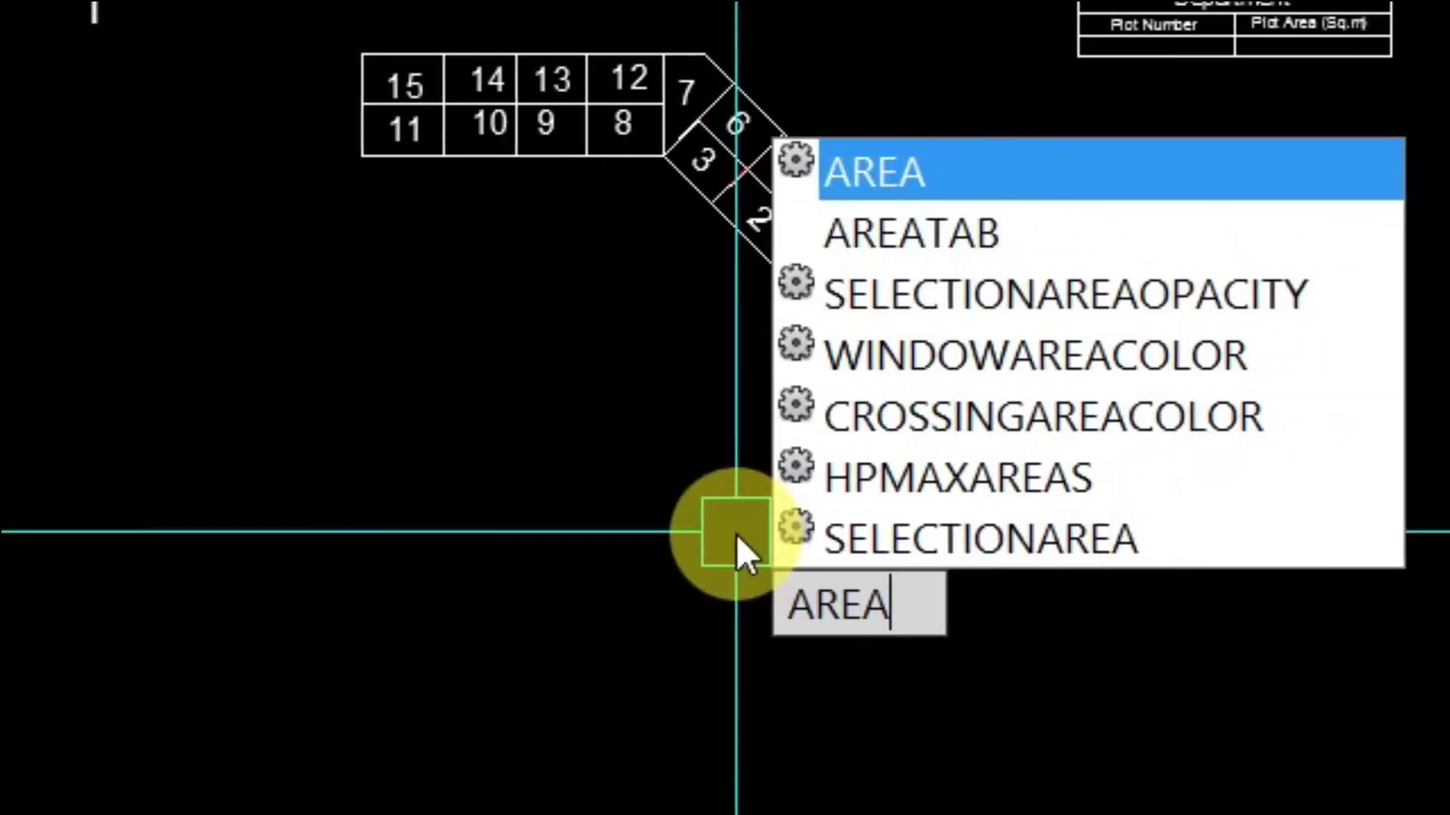
type("TAB")
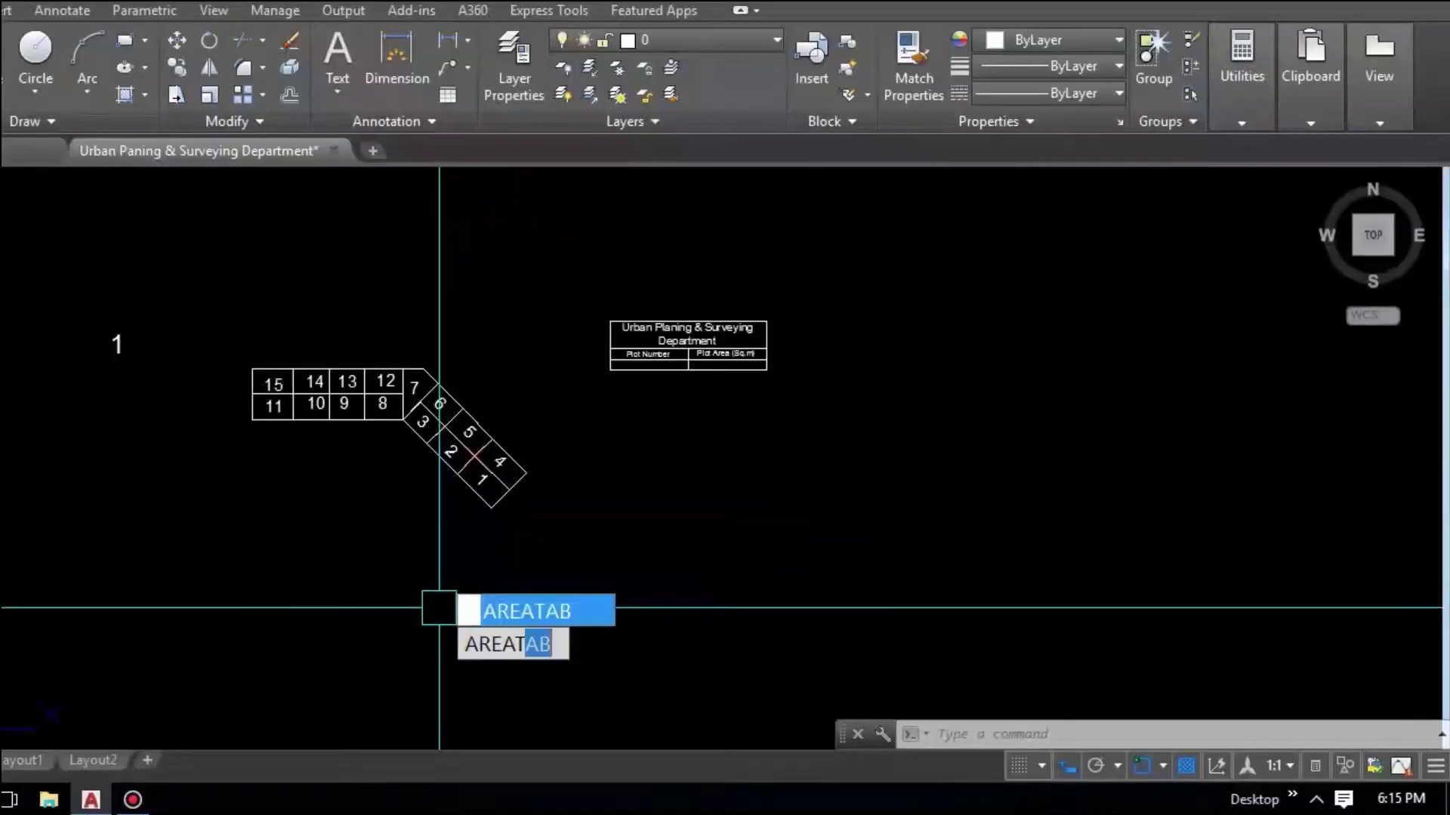
key("Return")
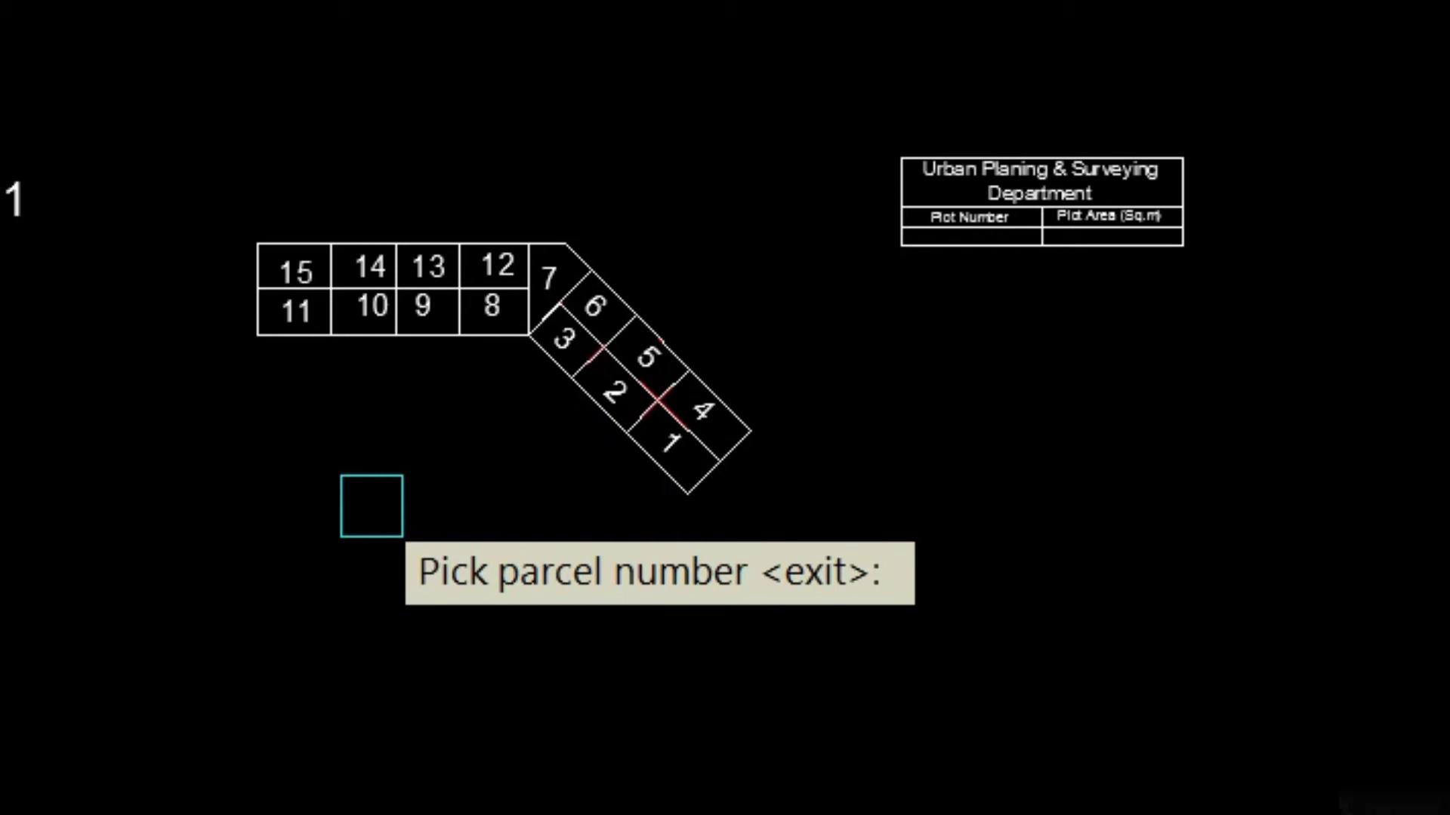
middle_click_drag(678, 542, 773, 585)
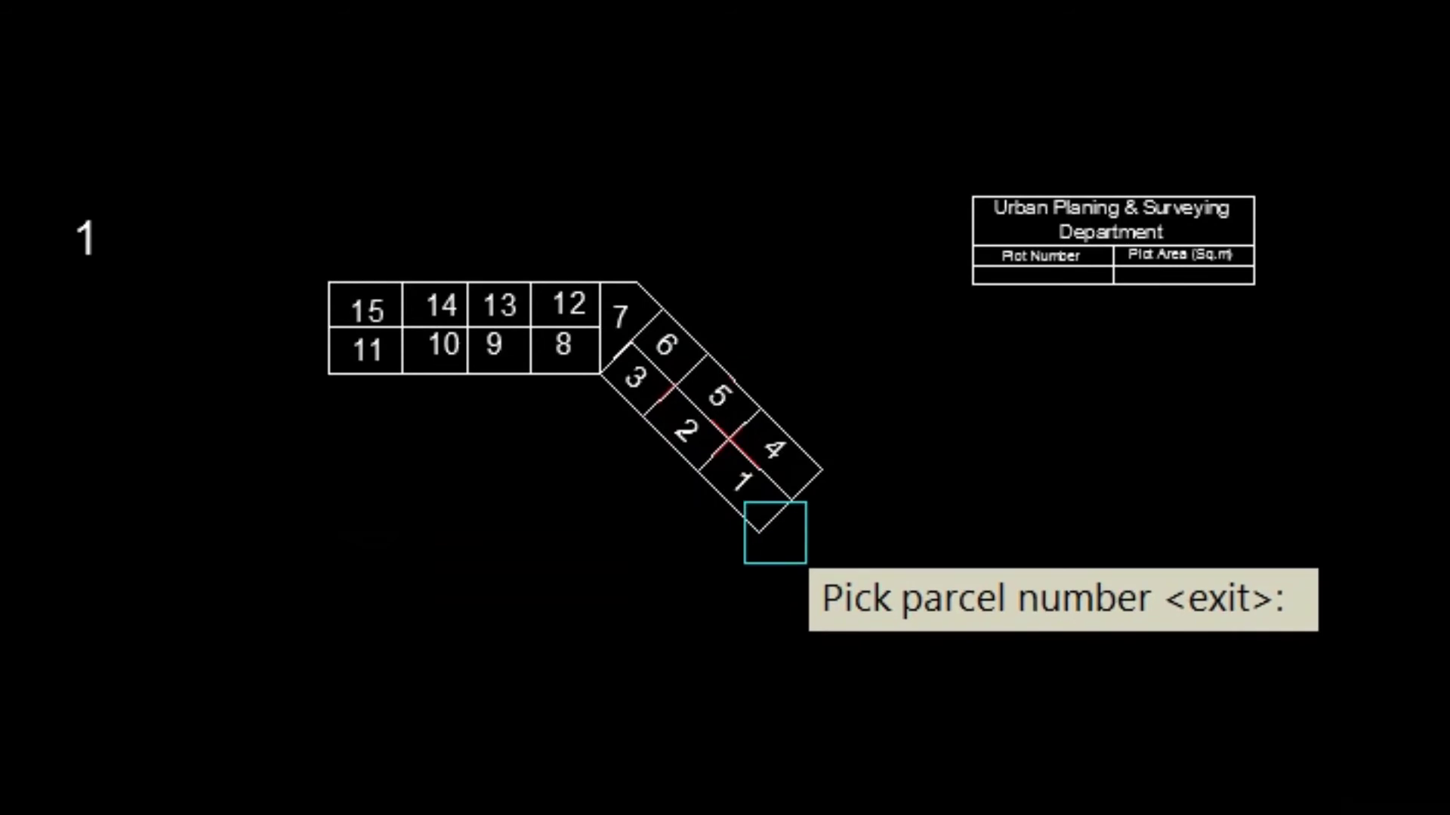
scroll(773, 527, "up", 2)
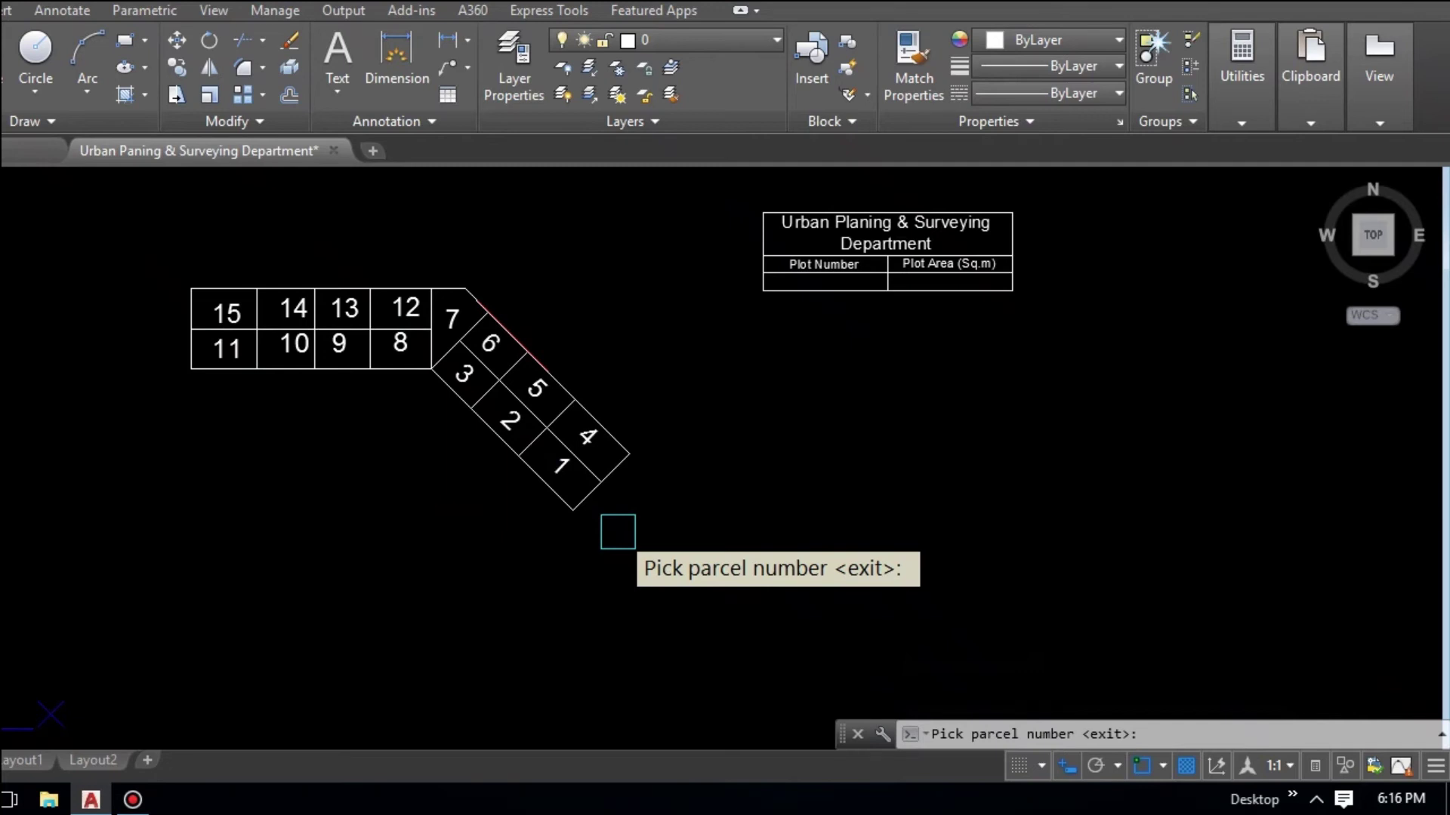
scroll(557, 464, "up", 4)
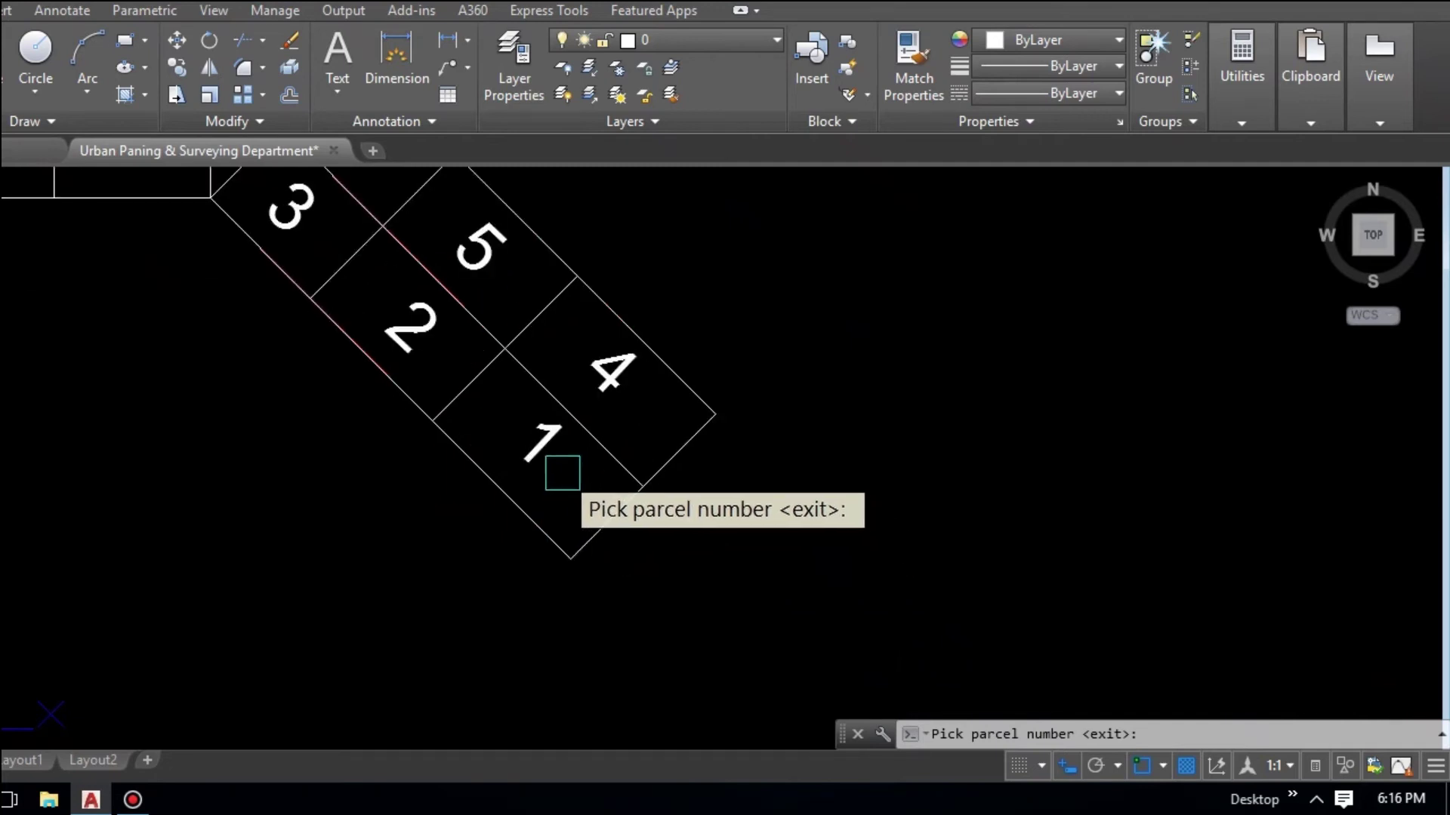
scroll(546, 443, "up", 2)
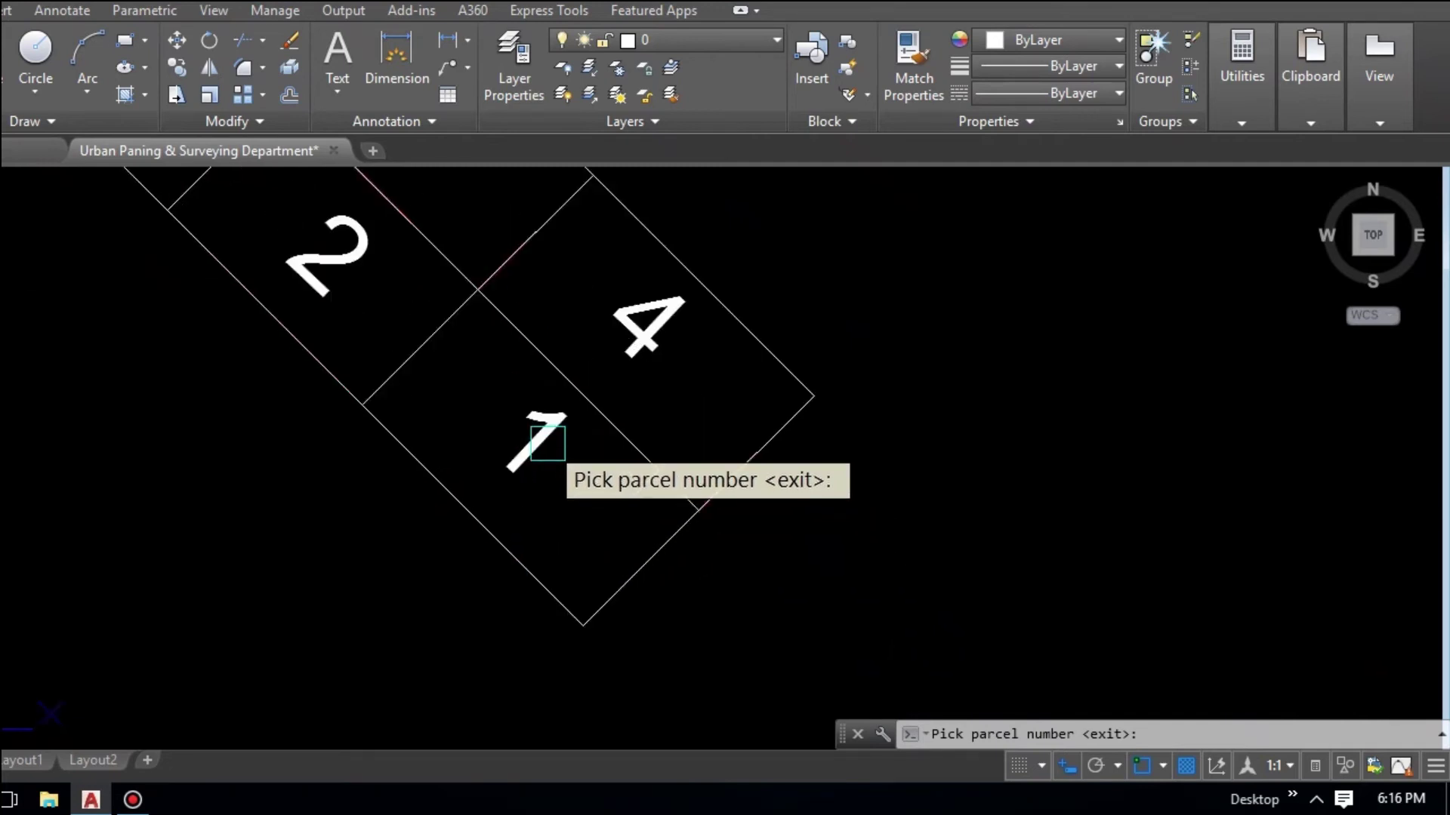
left_click(549, 441)
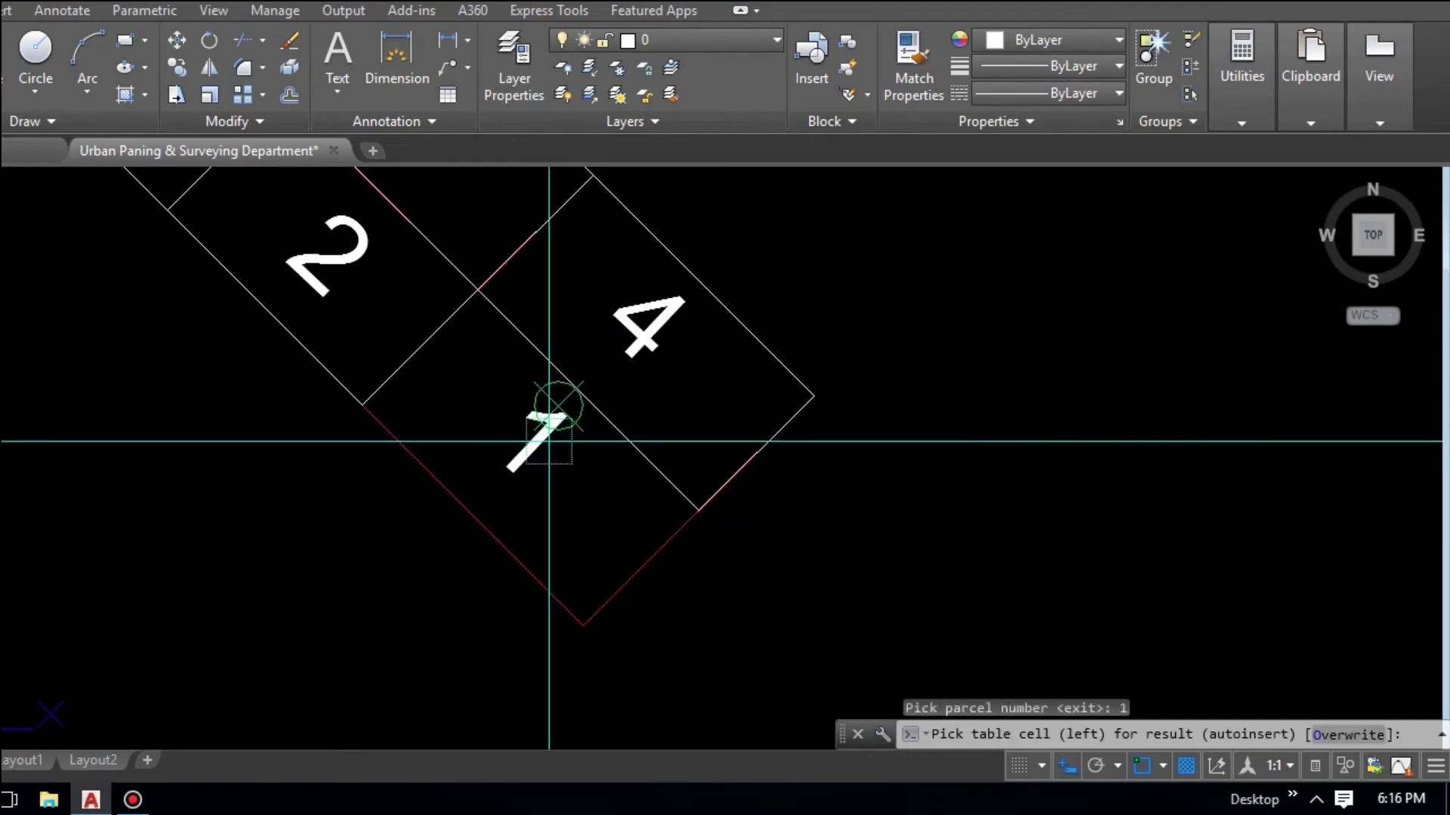
Insert plot 1's number and area into the empty table row below the Plot Number heading
scroll(548, 441, "down", 6)
mouse_move(738, 382)
middle_mouse_down()
mouse_move(524, 495)
mouse_move(575, 510)
mouse_move(571, 528)
middle_mouse_up()
scroll(615, 411, "up", 2)
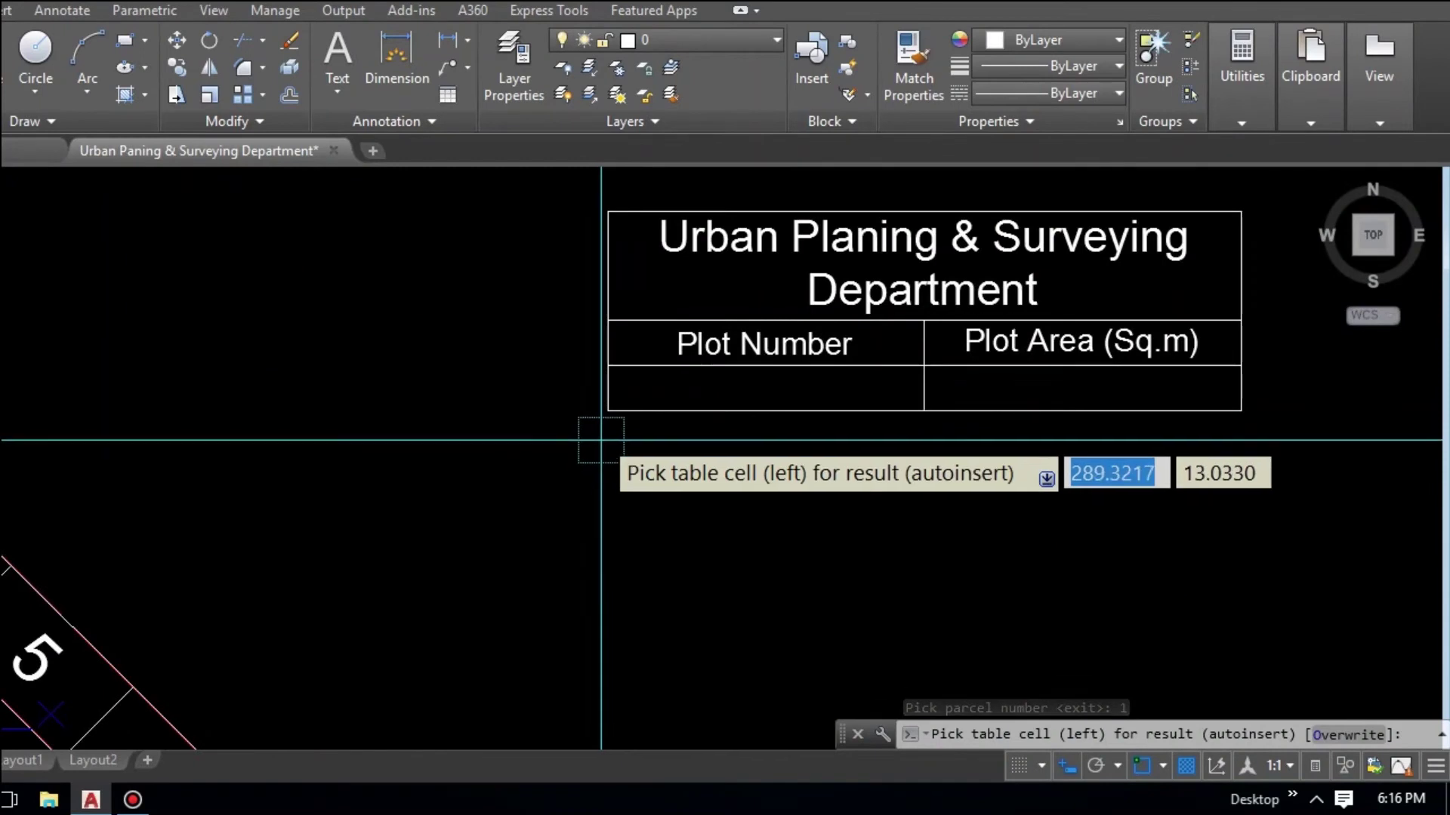
left_click(608, 365)
Examine the number and area in the new table row and compare them with plot 1 in the drawing
mouse_move(724, 490)
middle_mouse_down()
mouse_move(665, 480)
mouse_move(700, 492)
middle_mouse_up()
scroll(757, 398, "up", 2)
scroll(757, 398, "up", 2)
middle_click_drag(740, 414, 619, 449)
scroll(619, 449, "down", 2)
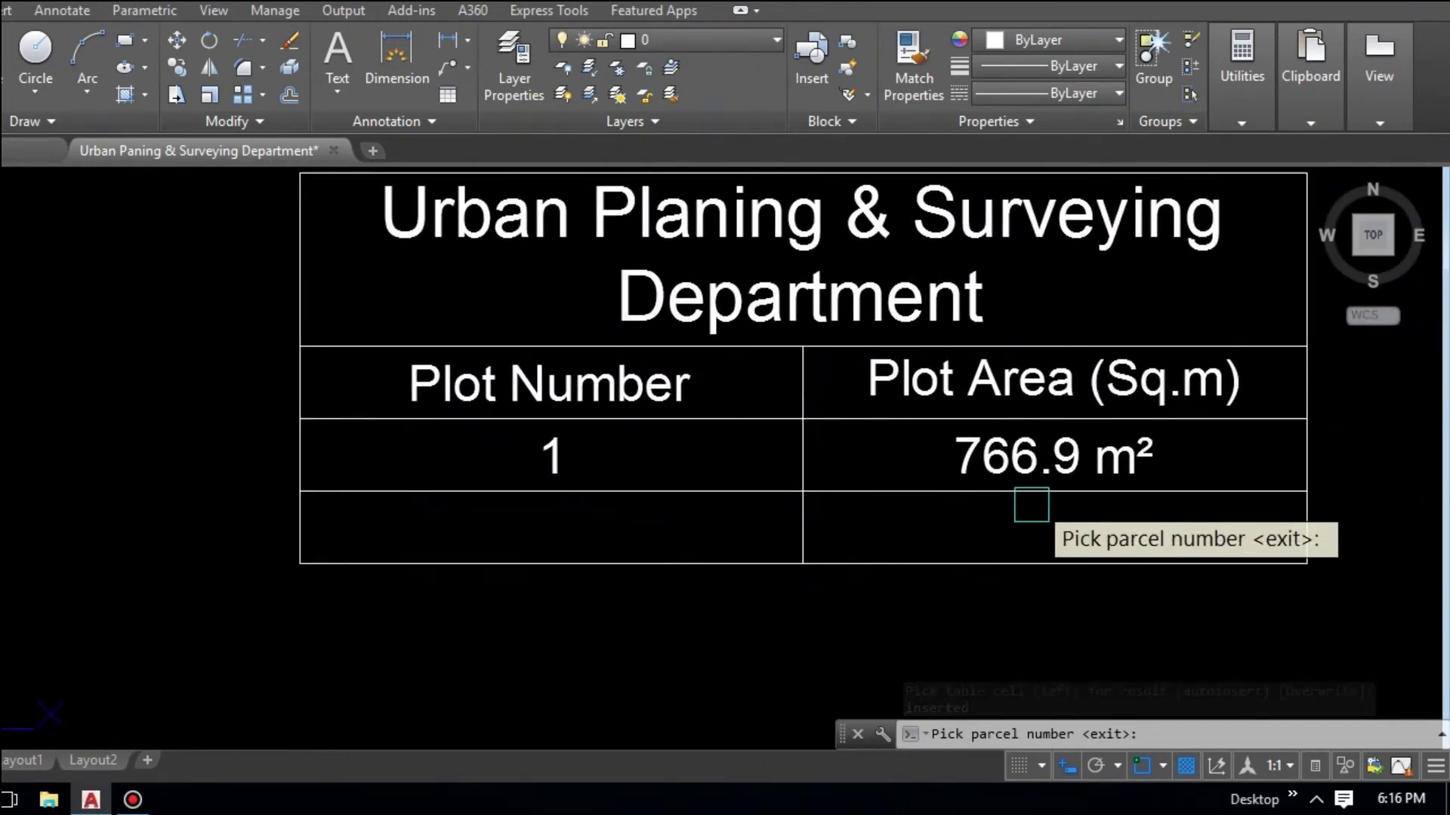
scroll(1031, 505, "up", 2)
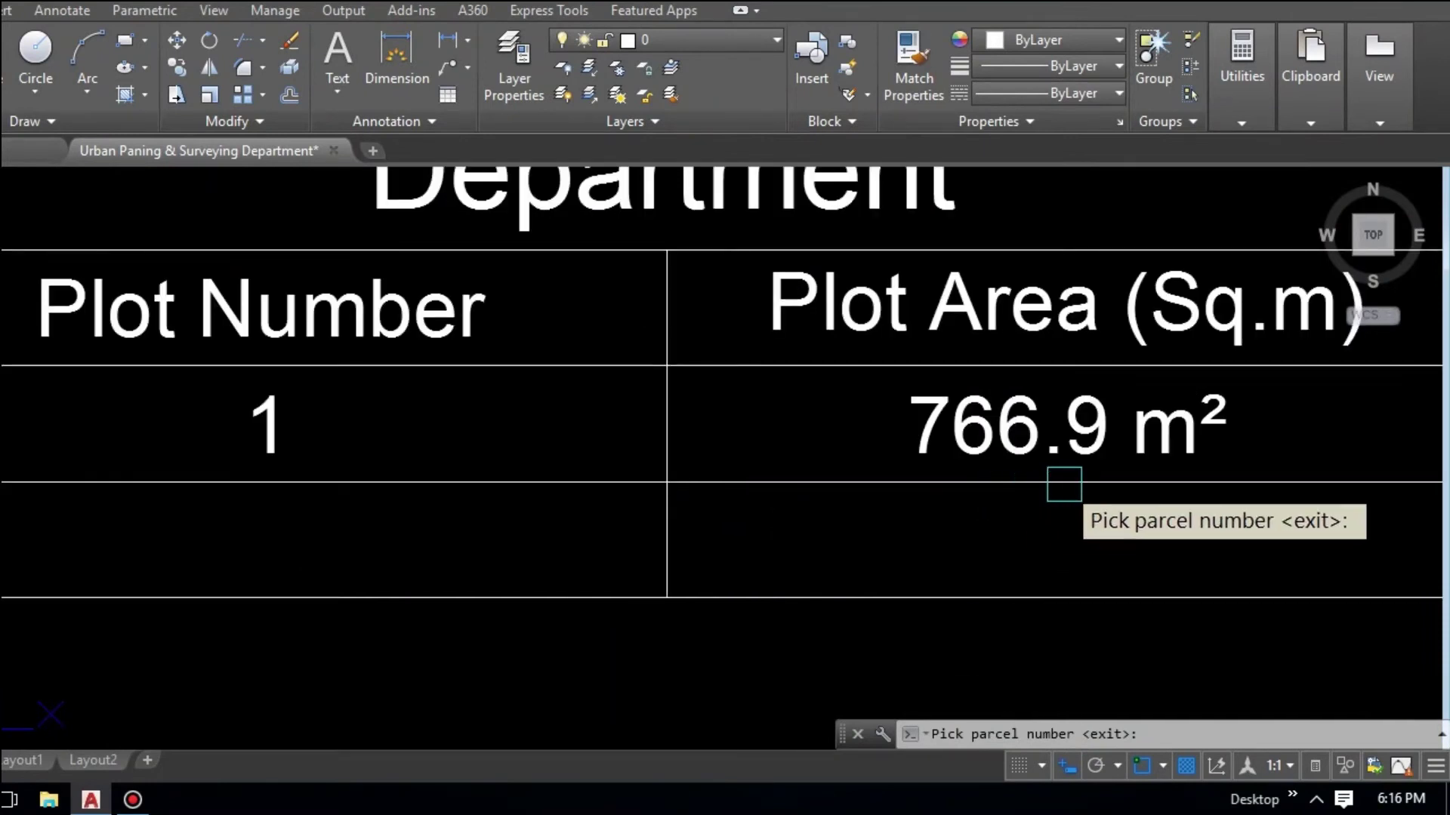
scroll(1064, 484, "down", 3)
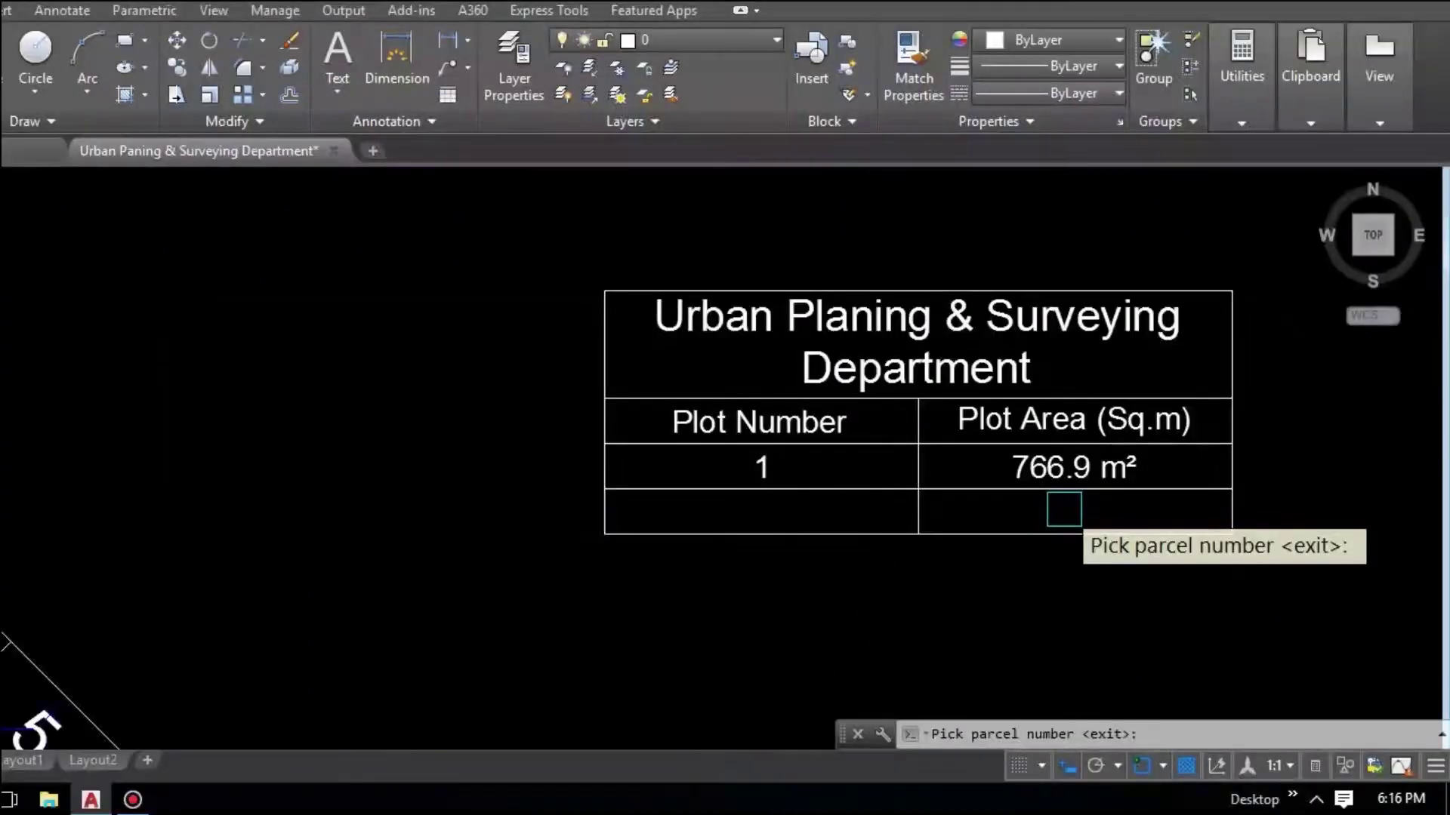
scroll(1061, 508, "down", 3)
scroll(620, 606, "up", 2)
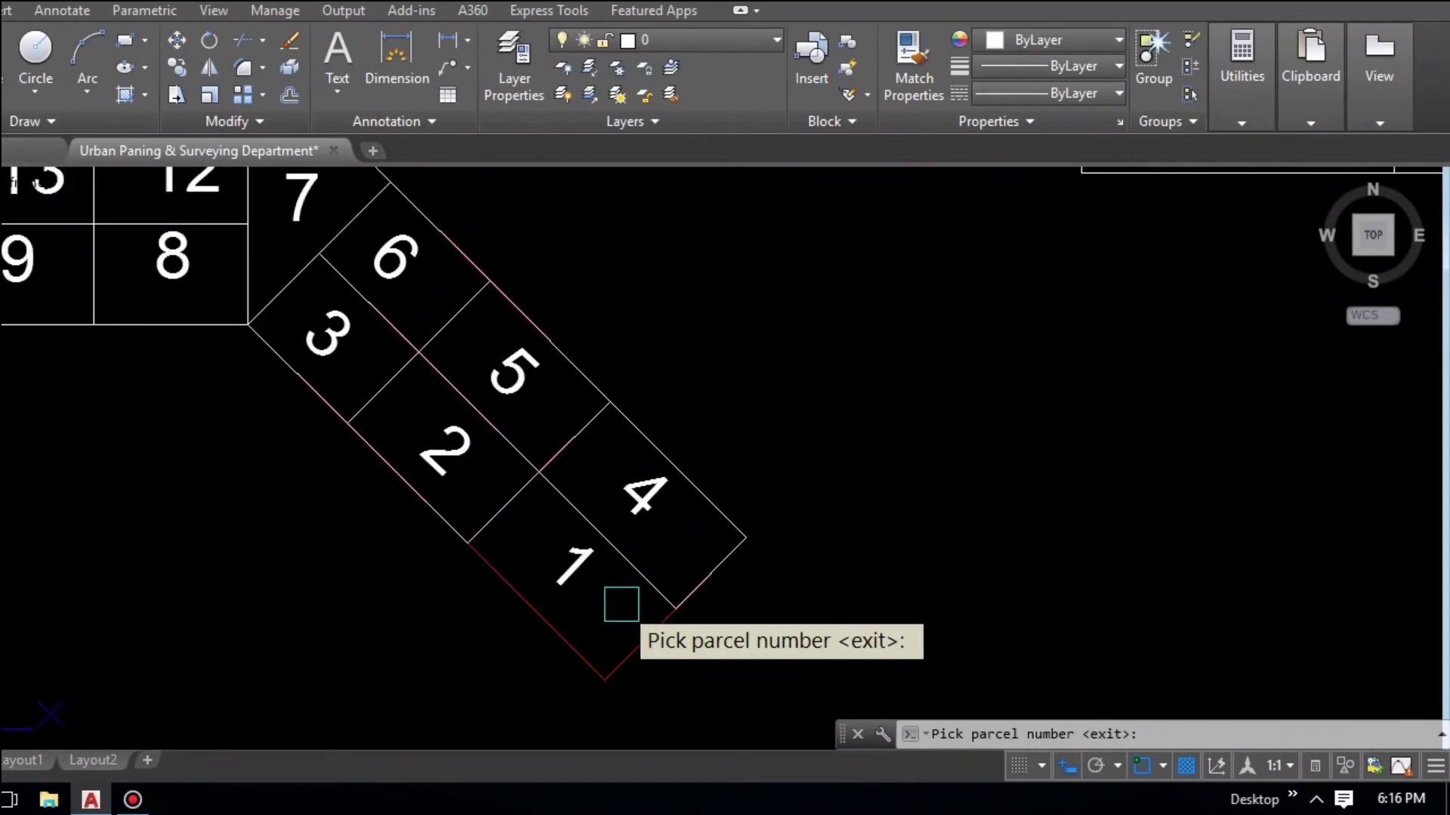
scroll(621, 604, "down", 3)
scroll(923, 434, "up", 3)
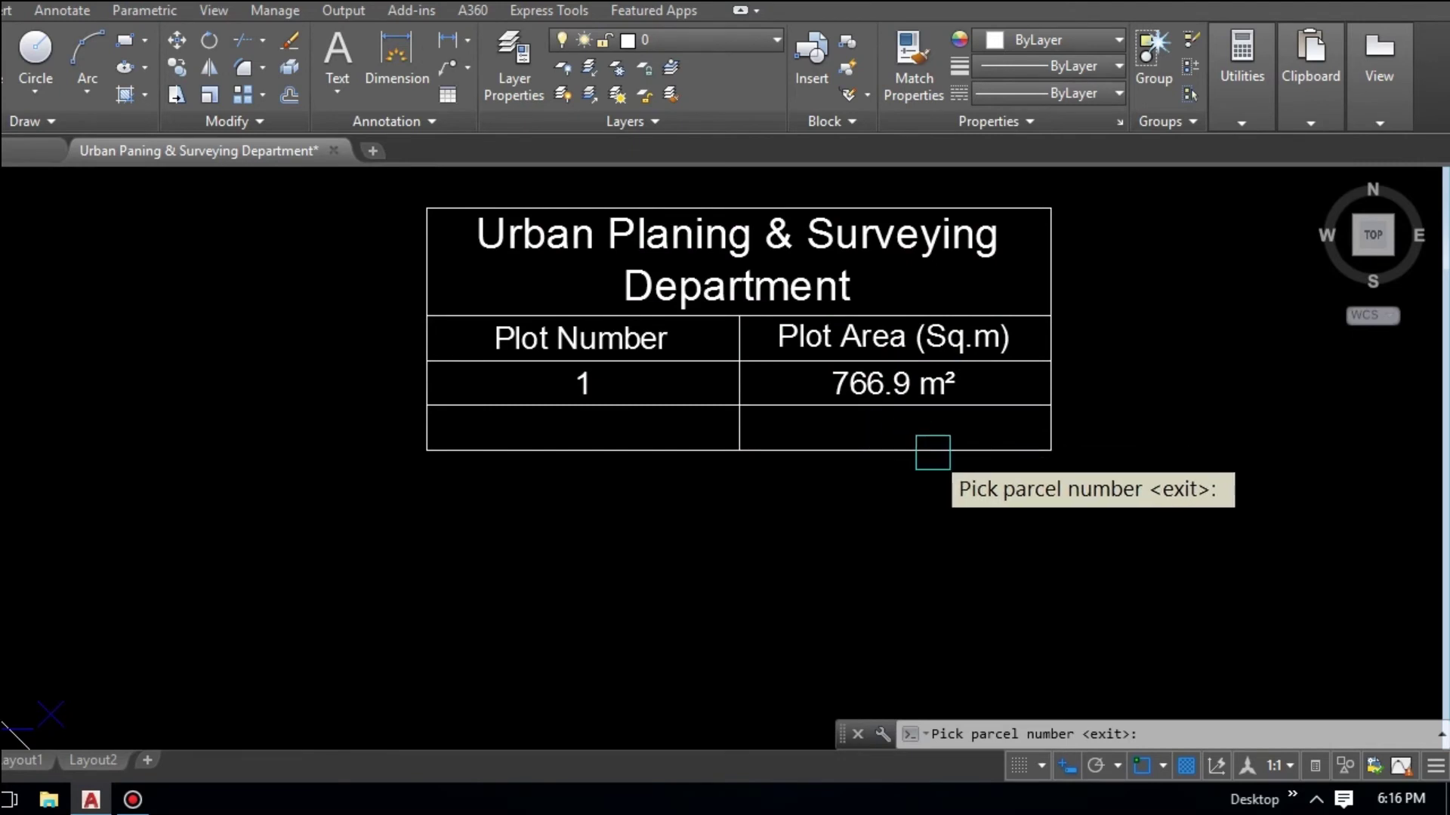
Pick parcel number 2 and insert its number and area into the empty table row below plot 1
scroll(933, 452, "down", 4)
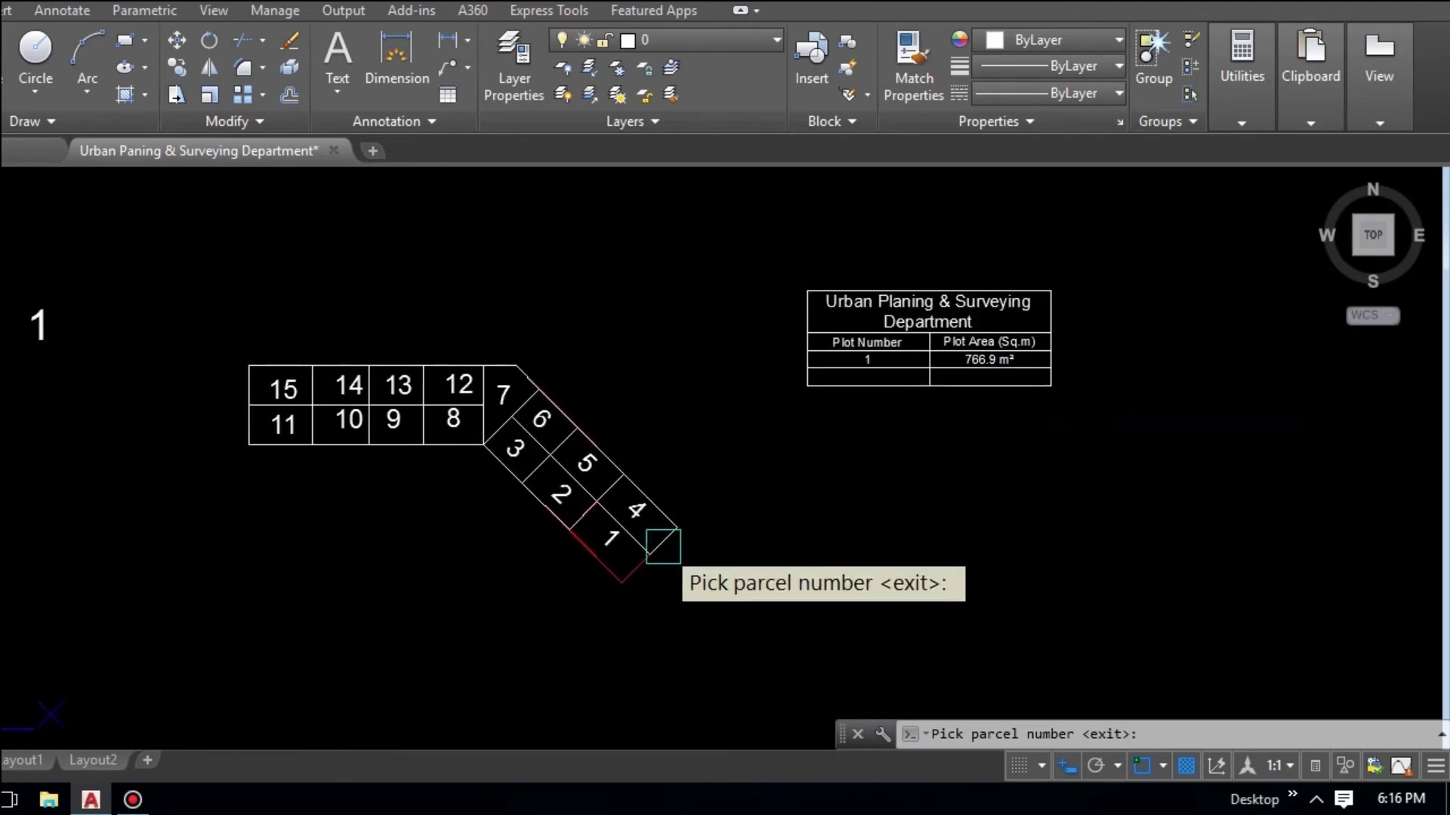
scroll(640, 519, "up", 4)
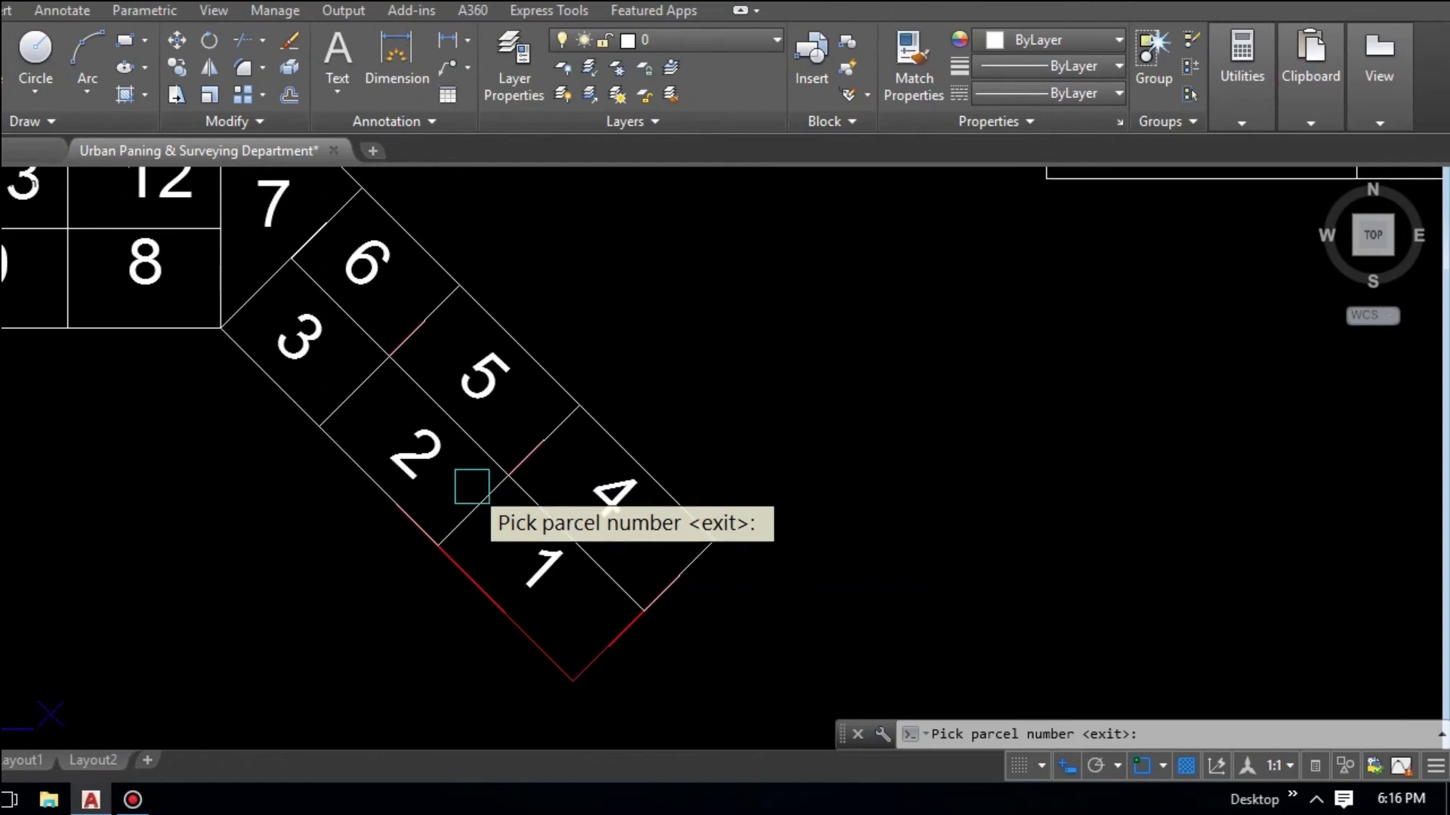
left_click(431, 457)
scroll(604, 499, "down", 3)
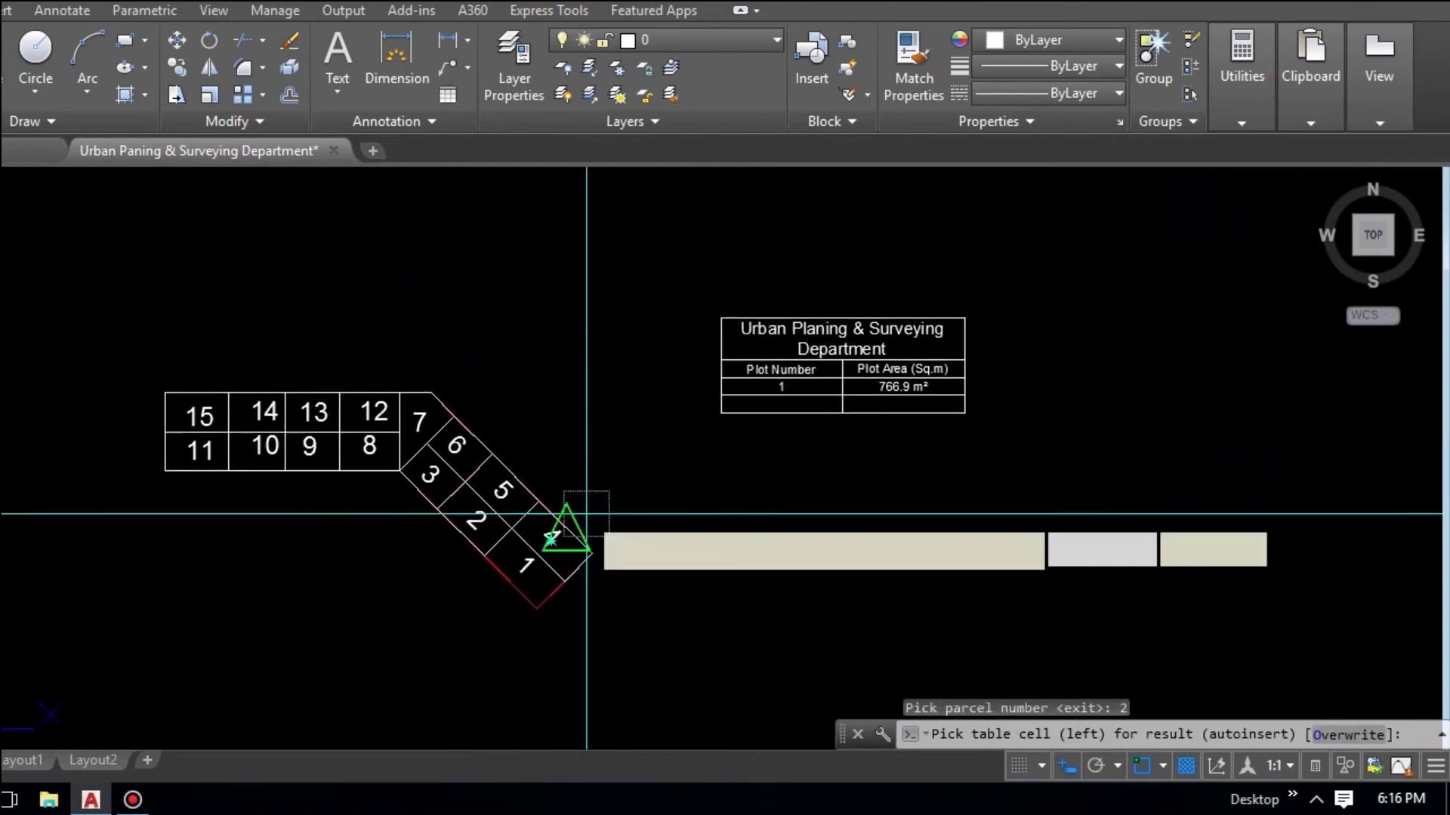
scroll(753, 443, "up", 4)
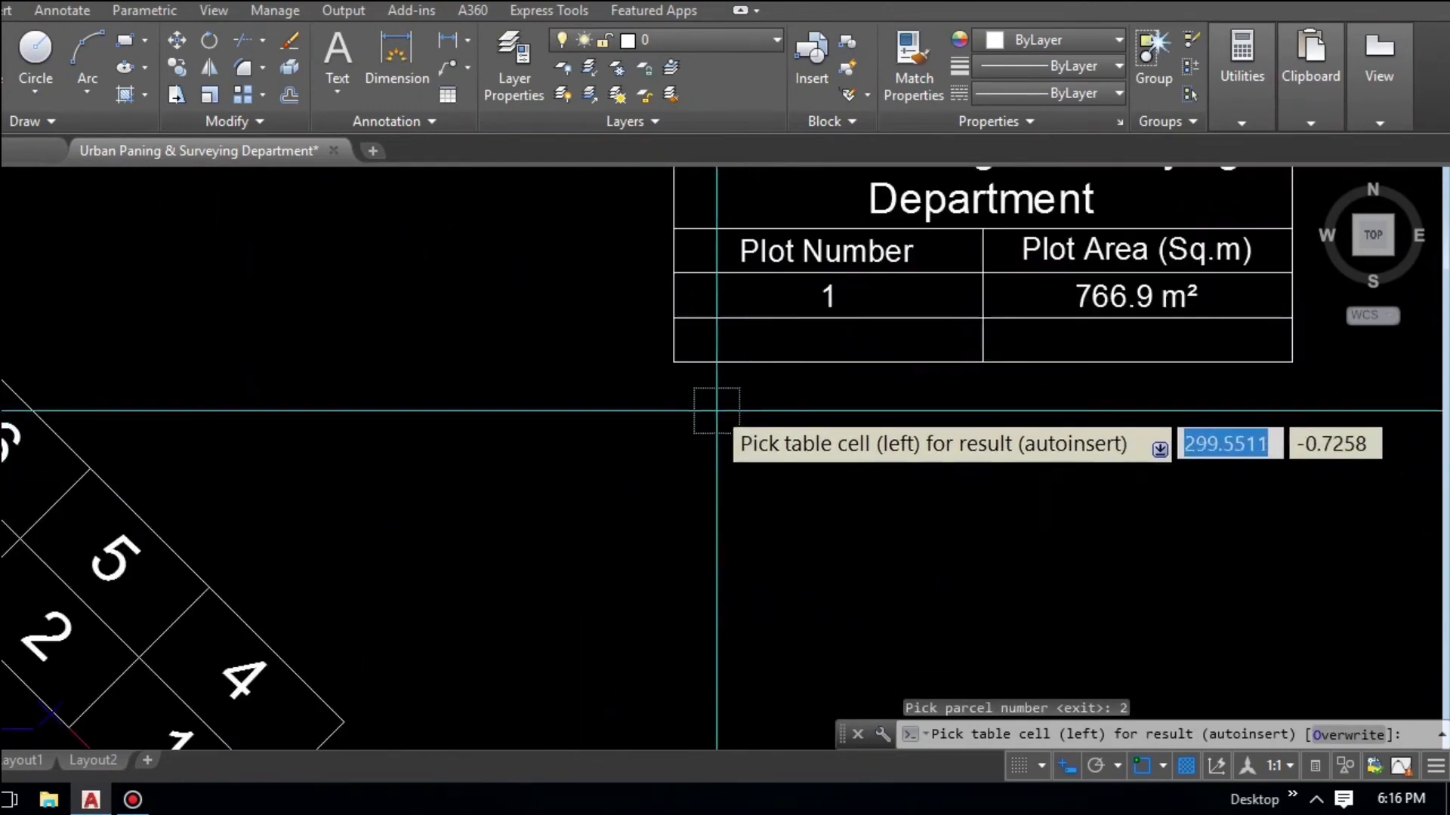
left_click(672, 317)
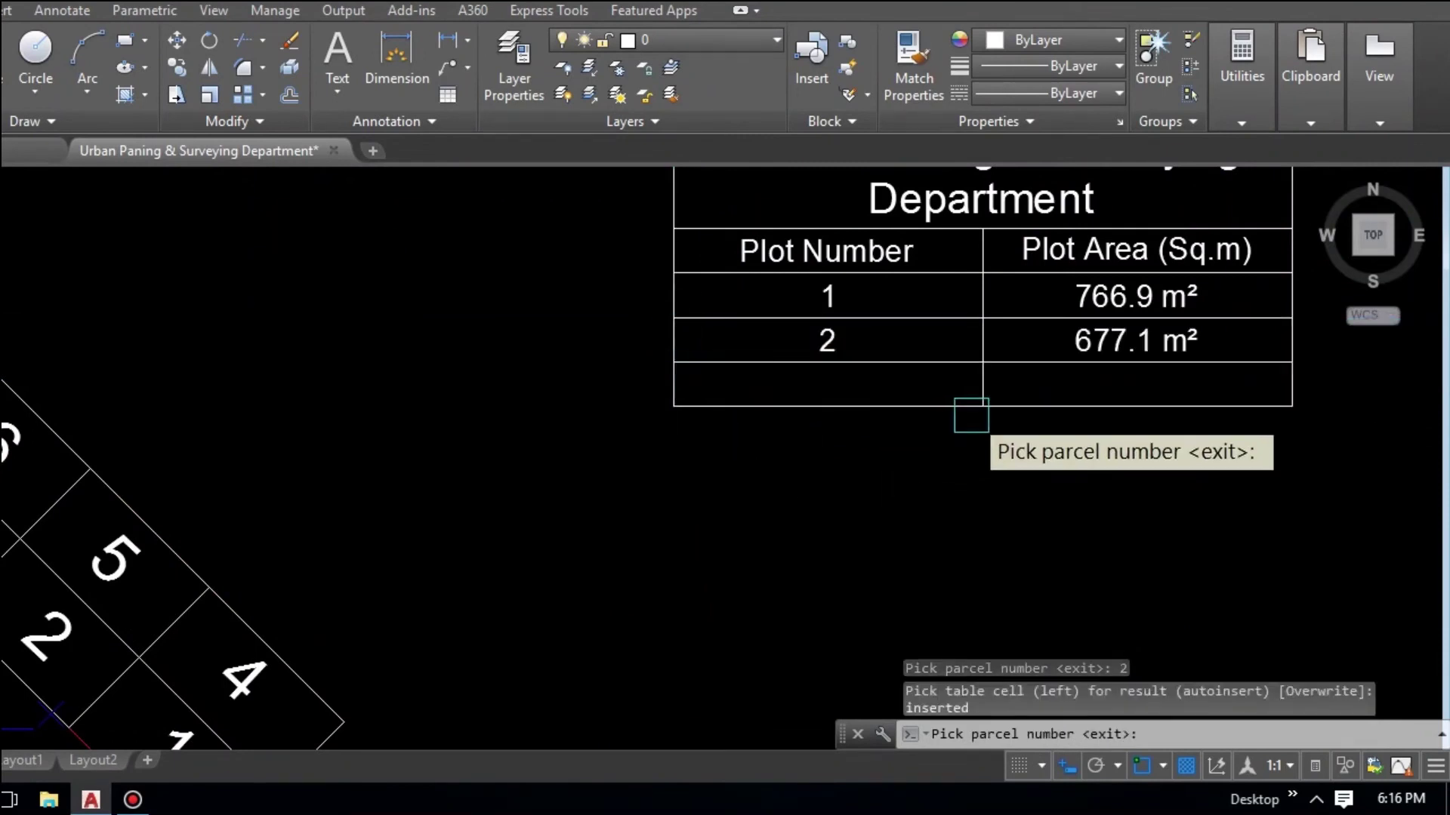
Pick parcel number 3 and insert its number and area into the empty table row below plot 2
middle_click_drag(1111, 448, 1065, 446)
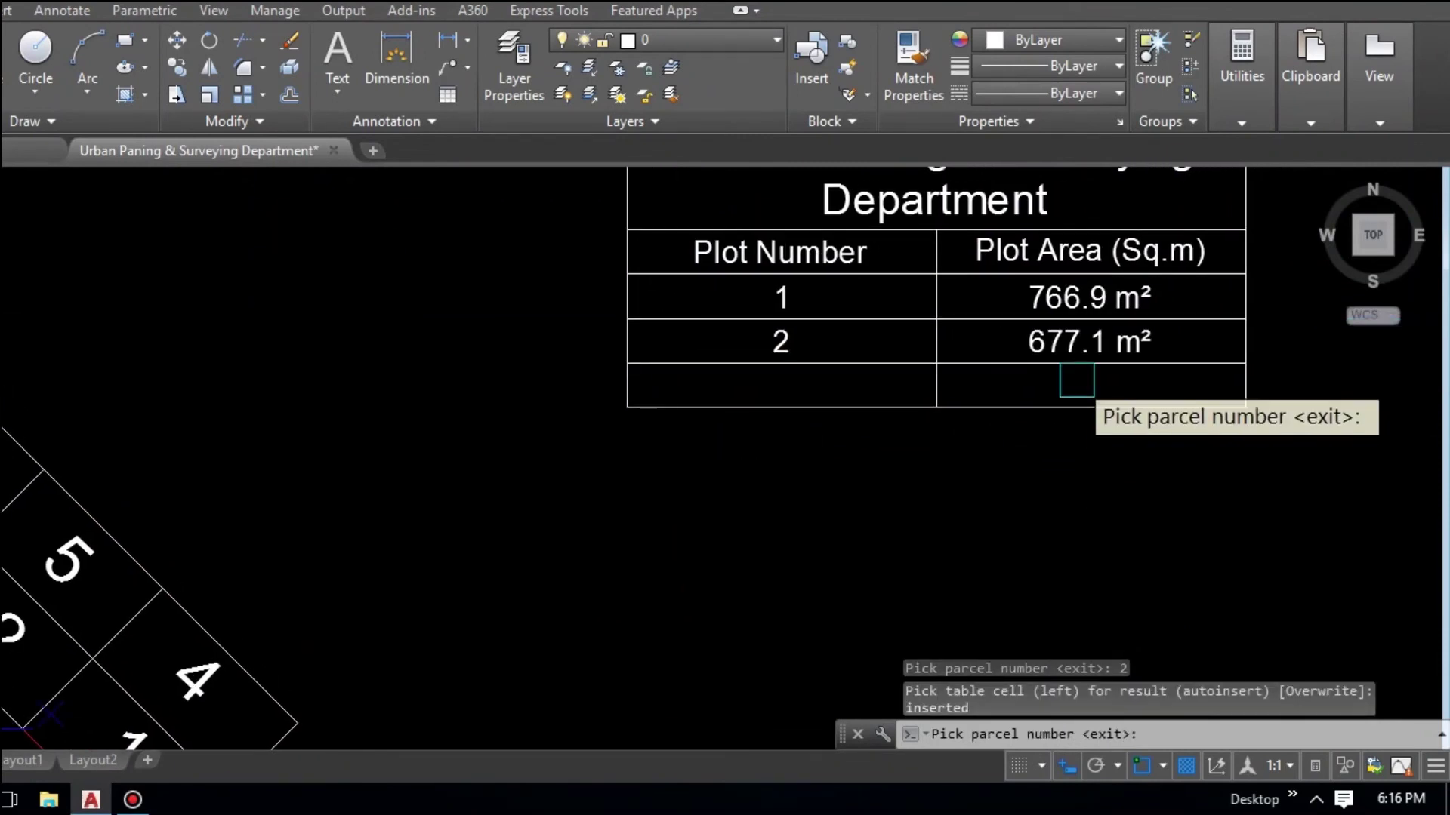
scroll(1102, 392, "down", 2)
middle_click_drag(906, 506, 979, 498)
scroll(498, 547, "up", 2)
middle_click_drag(604, 507, 773, 485)
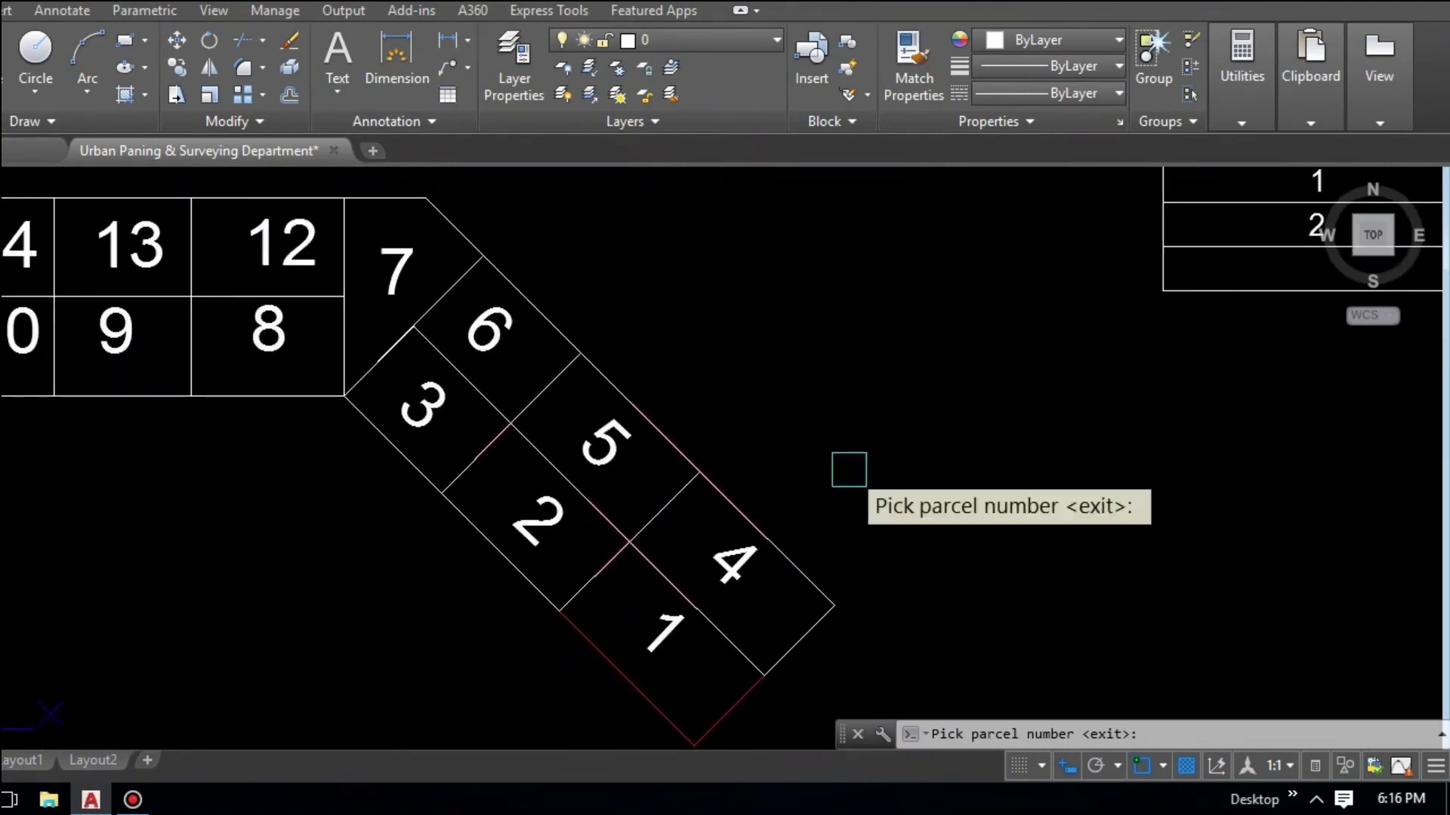
left_click(424, 404)
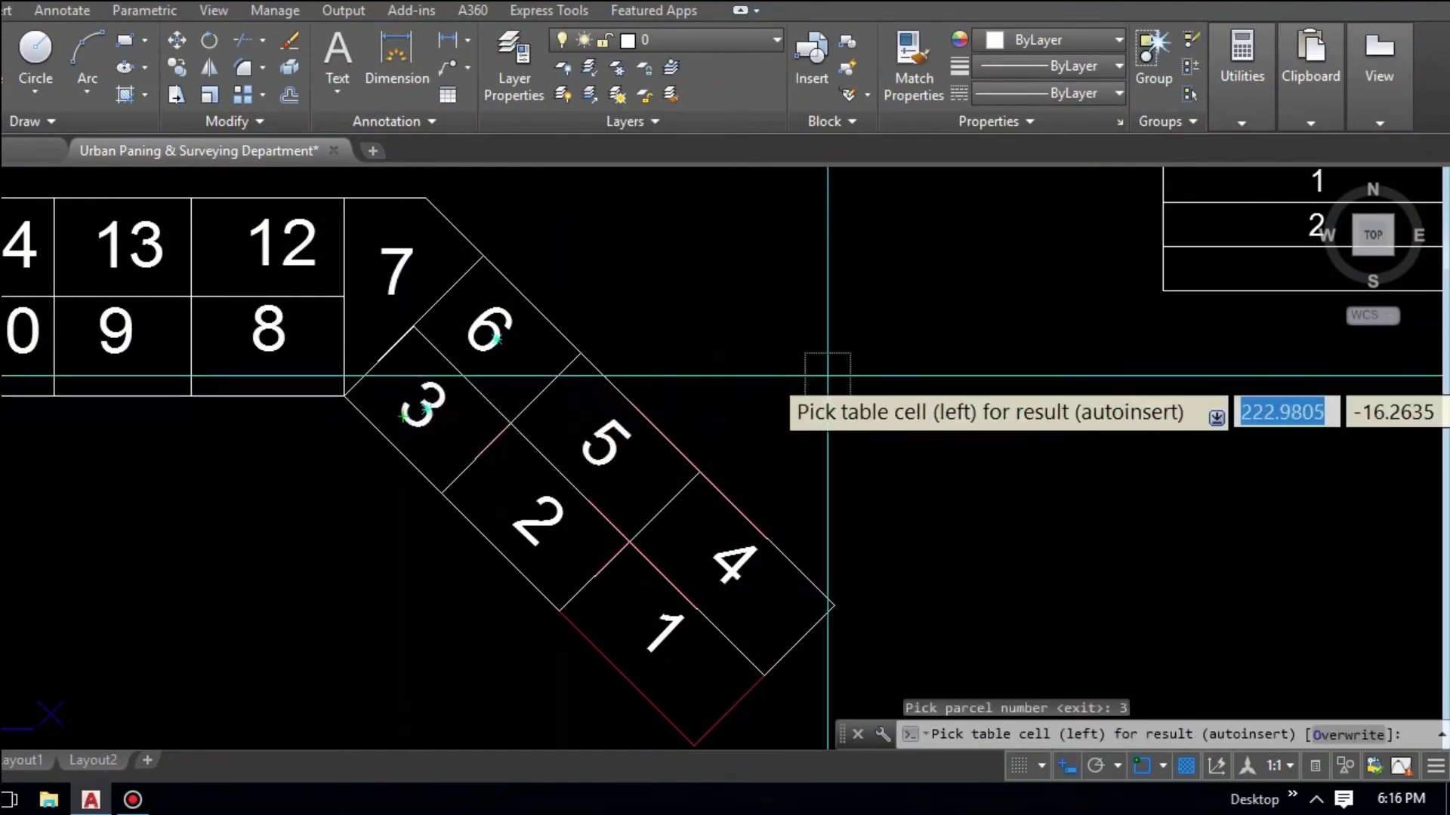
middle_click_drag(825, 363, 544, 486)
left_click(876, 361)
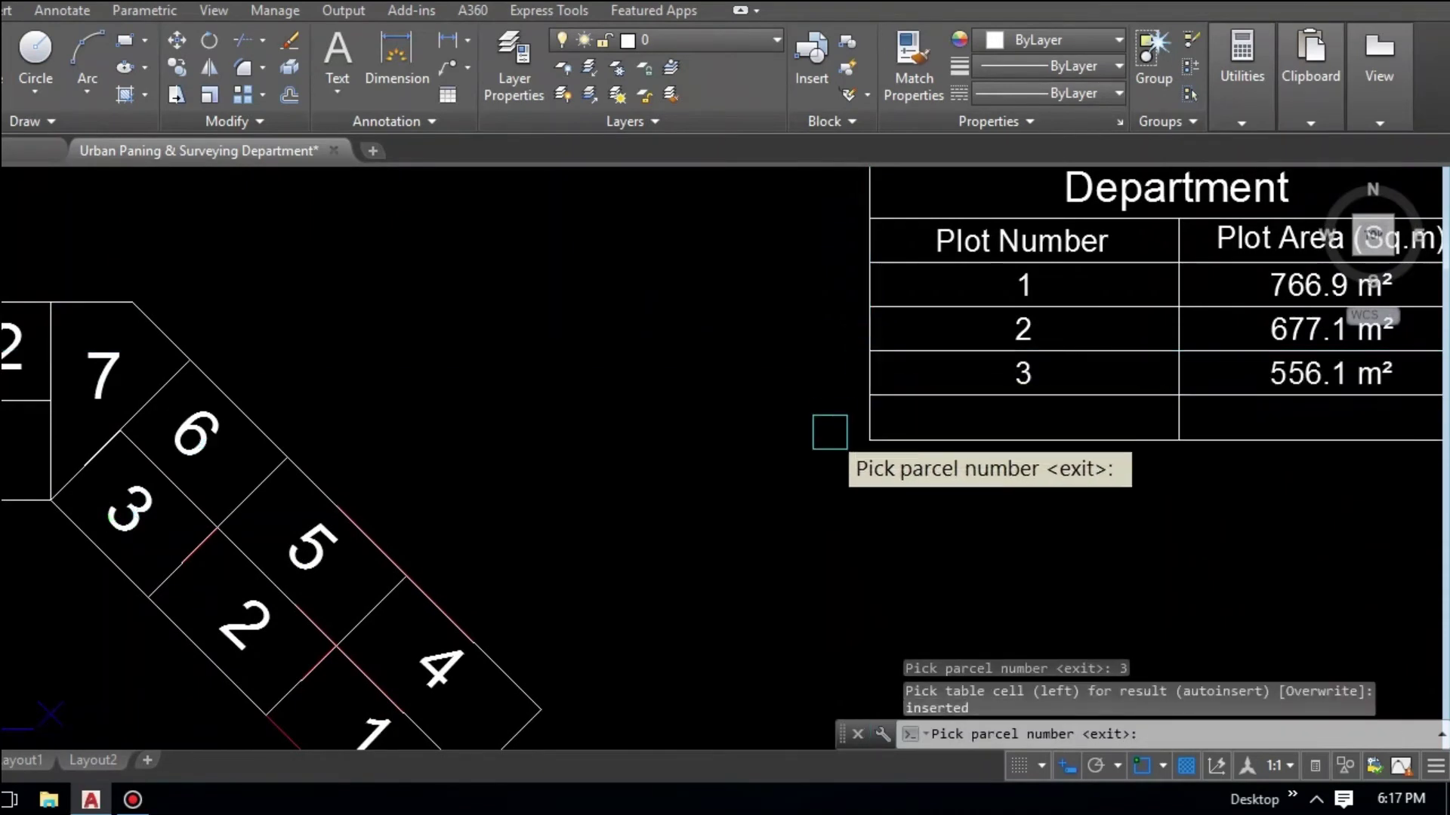
Pick parcel number 4 and insert its number and area into the empty table row below plot 3
scroll(827, 434, "down", 4)
scroll(857, 475, "up", 2)
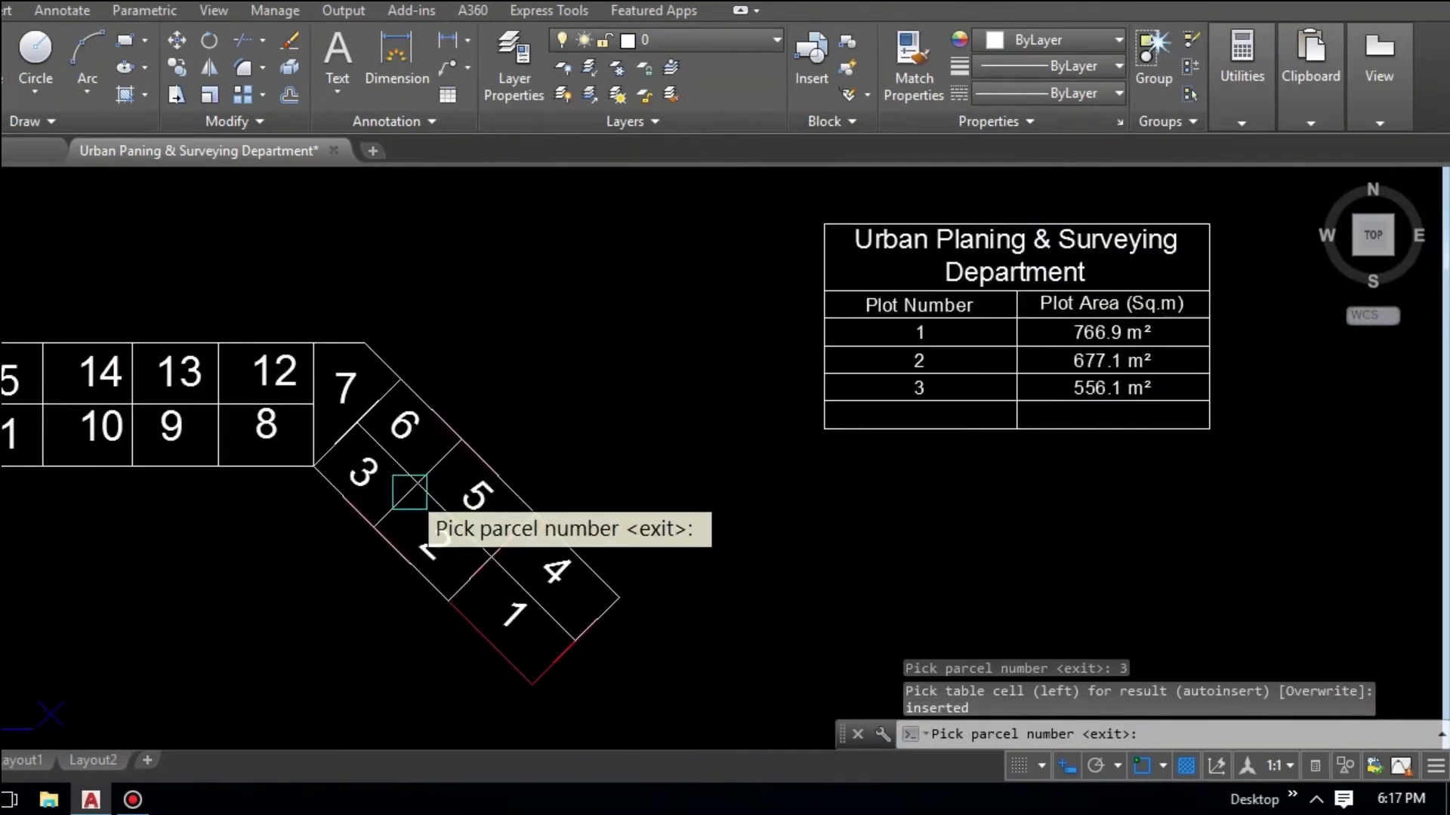
scroll(405, 485, "up", 3)
left_click(748, 683)
scroll(614, 424, "down", 3)
scroll(721, 421, "up", 5)
left_click(746, 388)
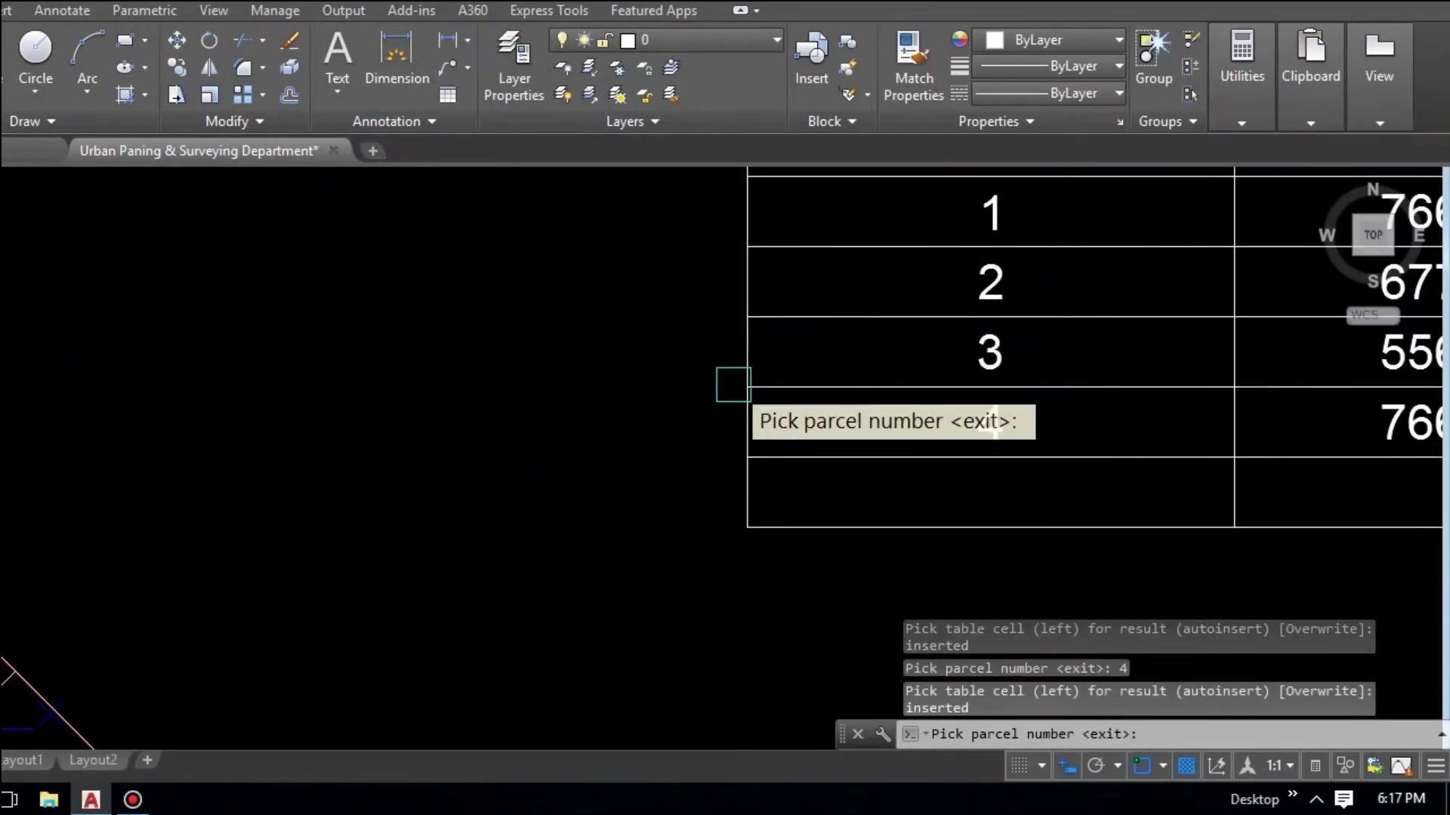
Pick parcel number 5 and insert its number and area into the empty table row below plot 4
scroll(785, 386, "down", 4)
scroll(504, 475, "up", 2)
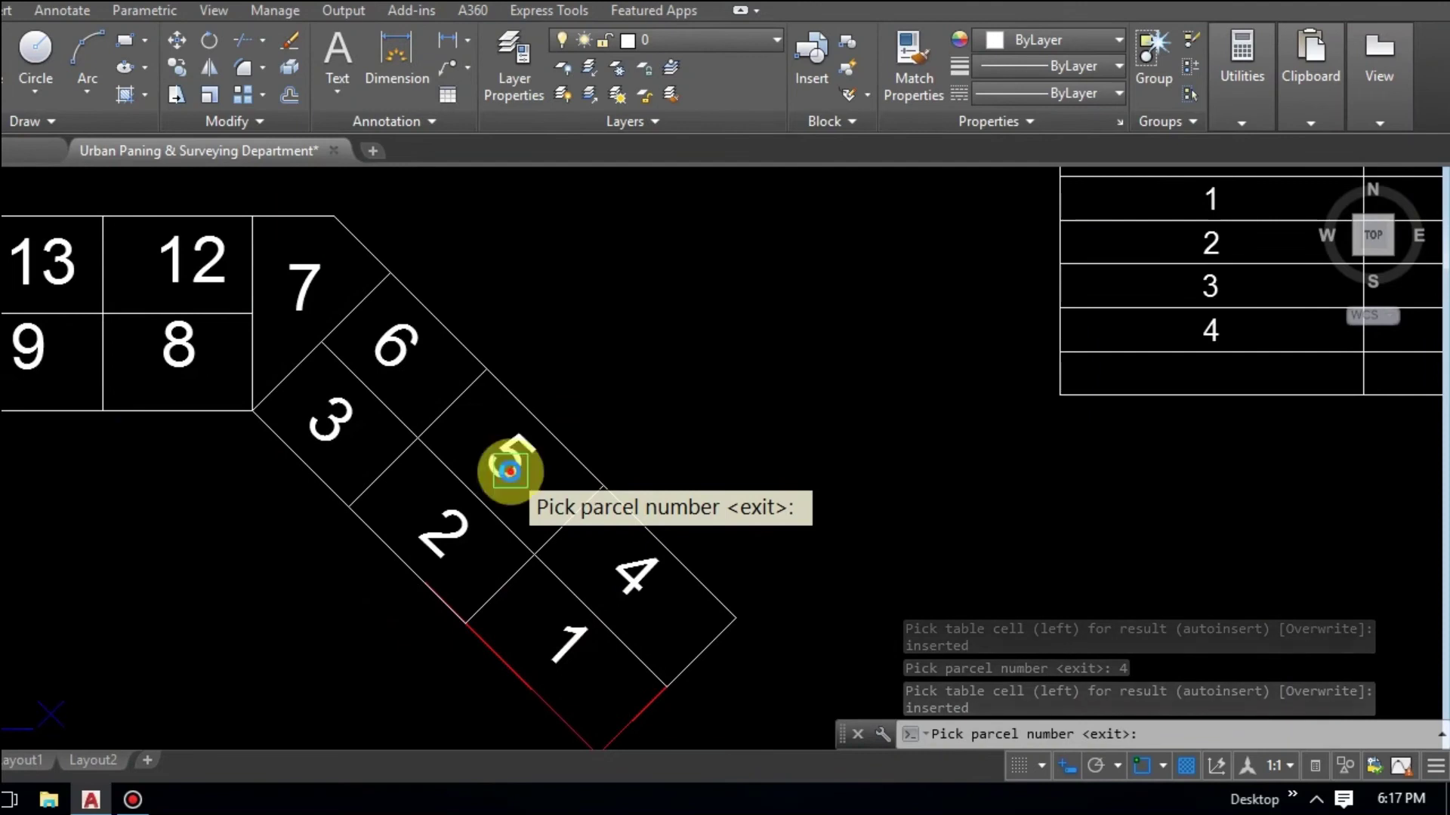
left_click(510, 472)
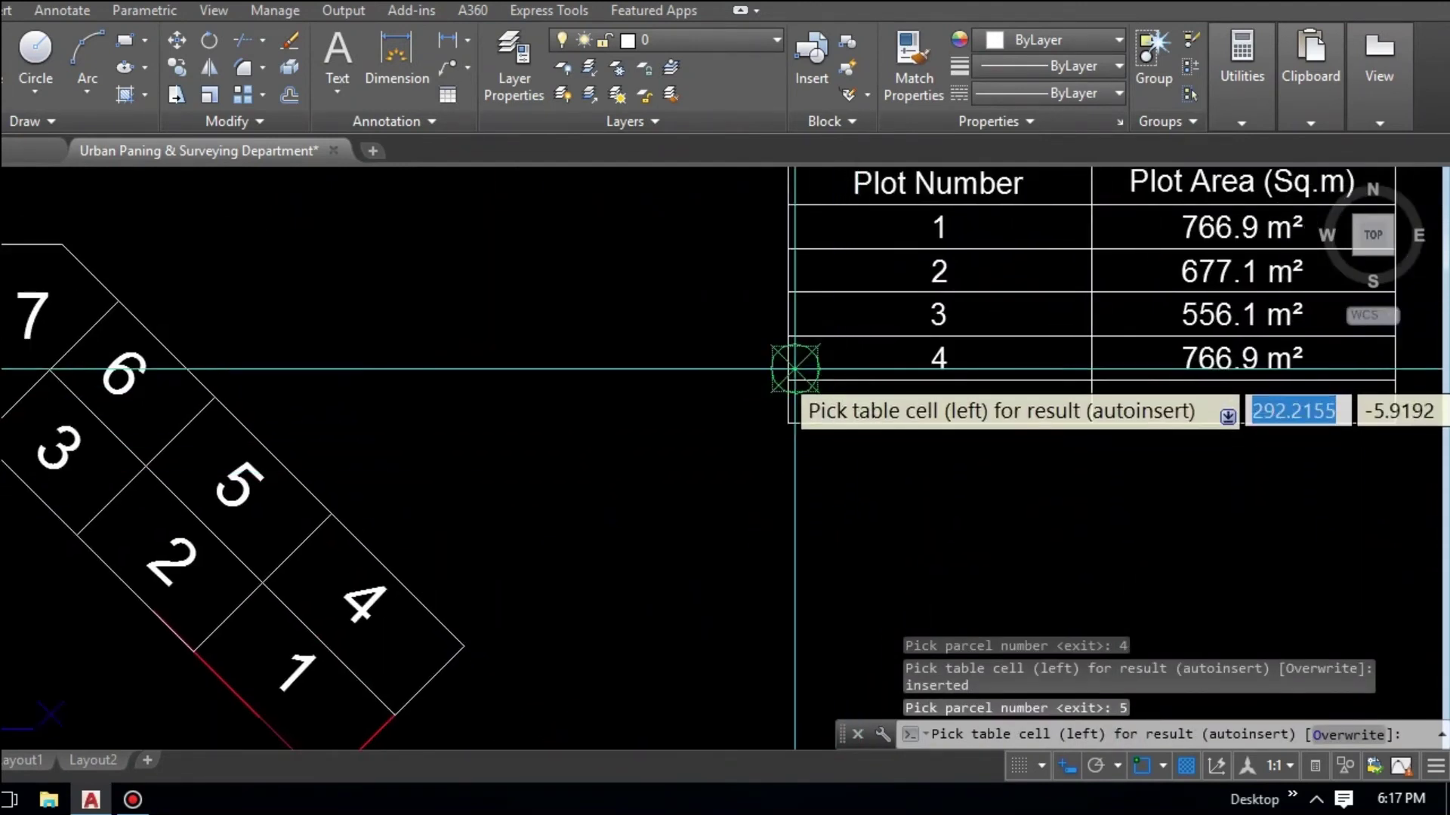
scroll(795, 370, "up", 4)
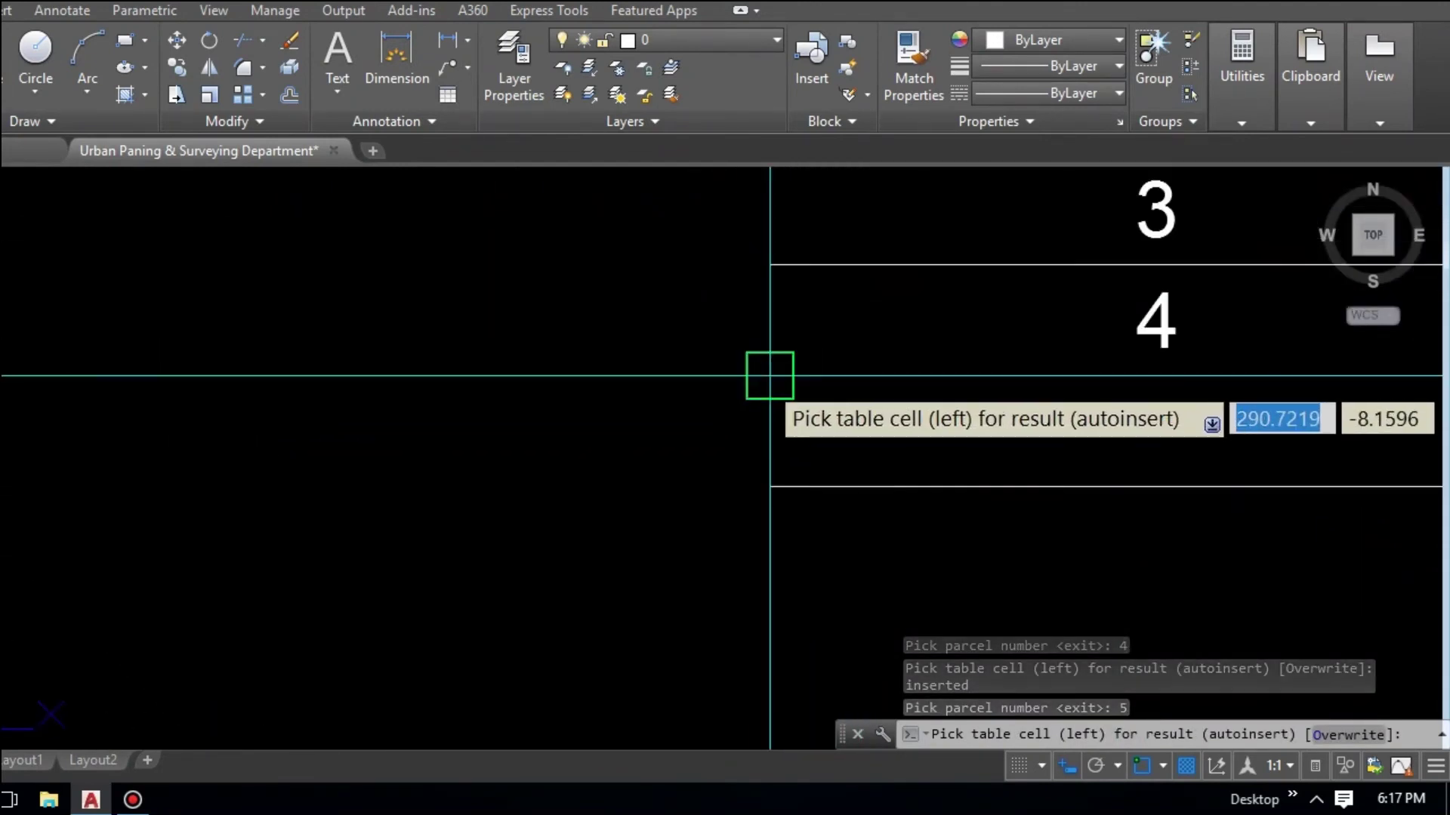
left_click(770, 380)
Pick parcel number 6 and insert its number and area into the empty table row below plot 5
scroll(657, 431, "down", 6)
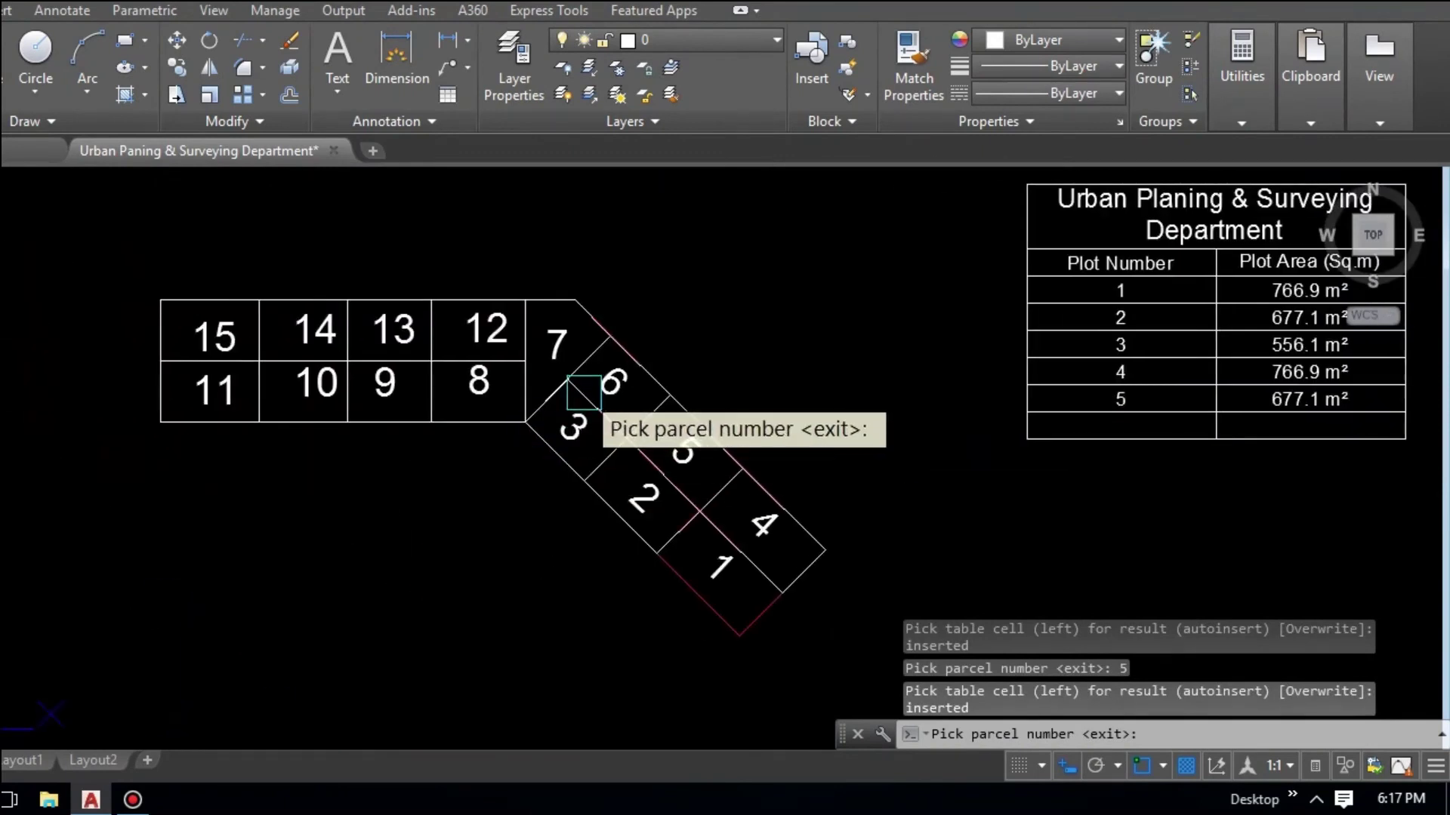
scroll(583, 392, "up", 5)
left_click(615, 383)
scroll(559, 386, "down", 6)
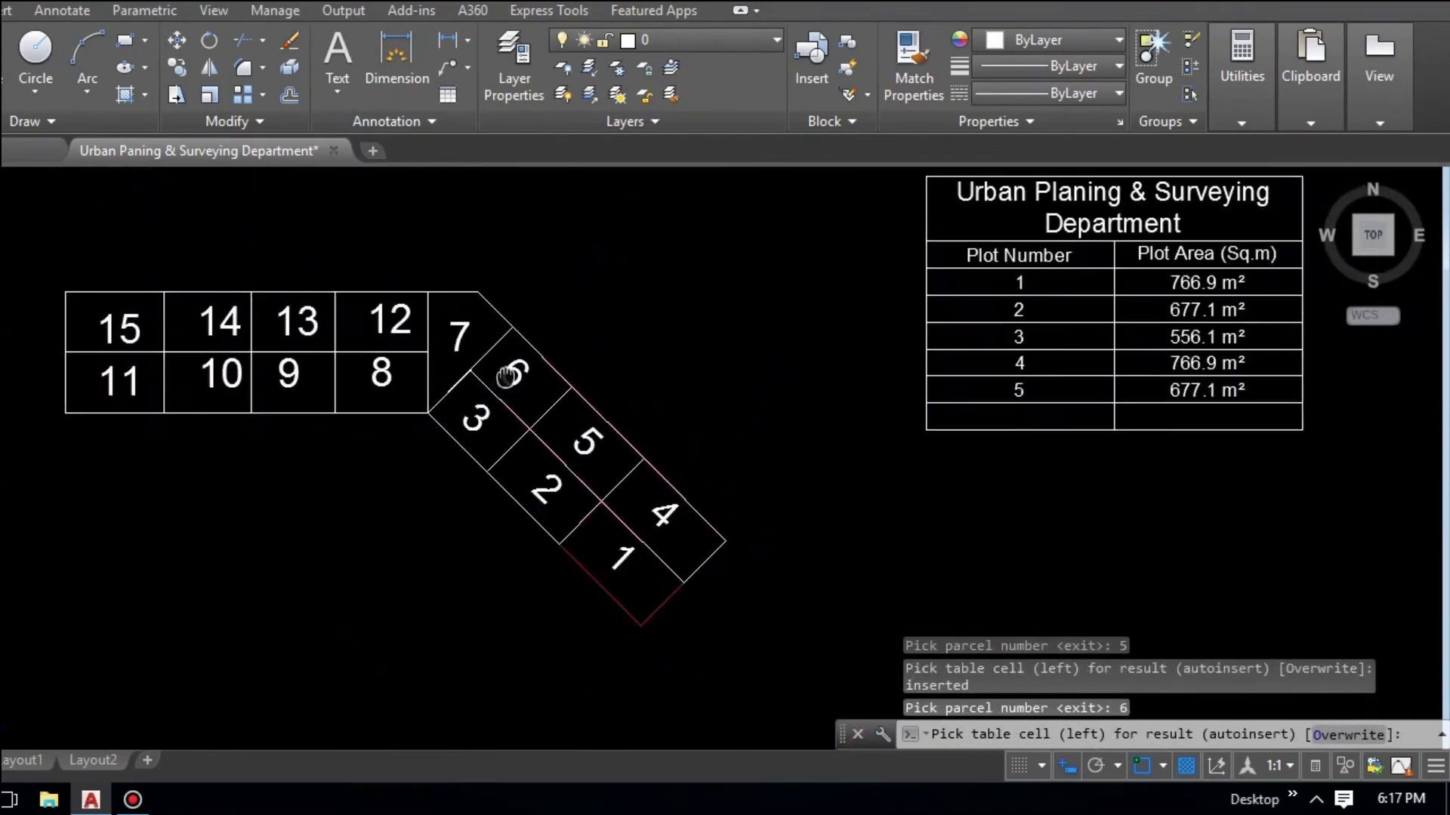
scroll(928, 435, "up", 5)
mouse_move(928, 435)
middle_mouse_down()
mouse_move(793, 463)
mouse_move(805, 460)
middle_mouse_up()
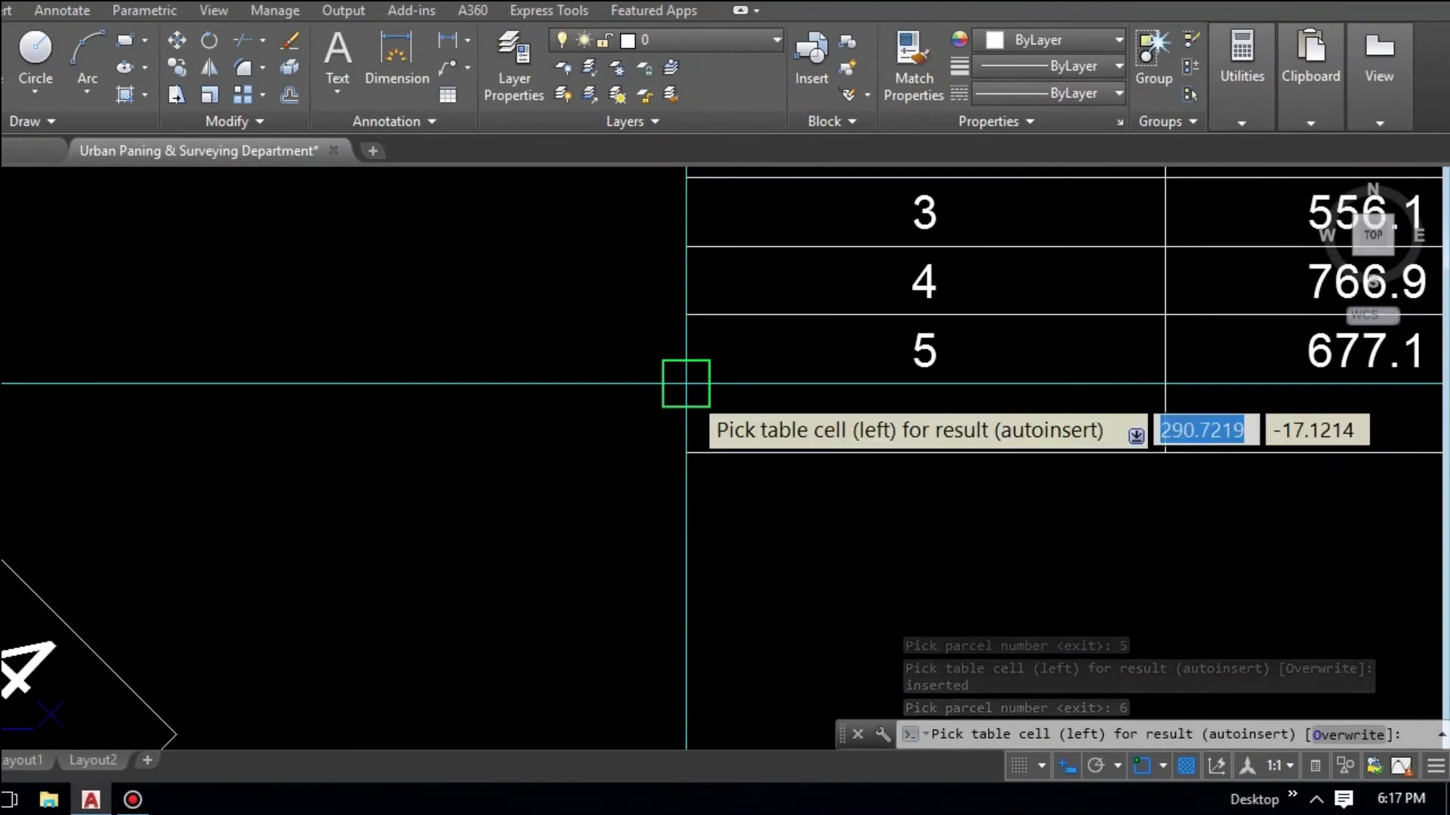
left_click(718, 412)
Pick parcel number 7 and insert its number and area into the empty table row below plot 6
scroll(829, 528, "down", 3)
scroll(873, 512, "down", 2)
middle_click_drag(873, 512, 886, 501)
scroll(576, 441, "up", 4)
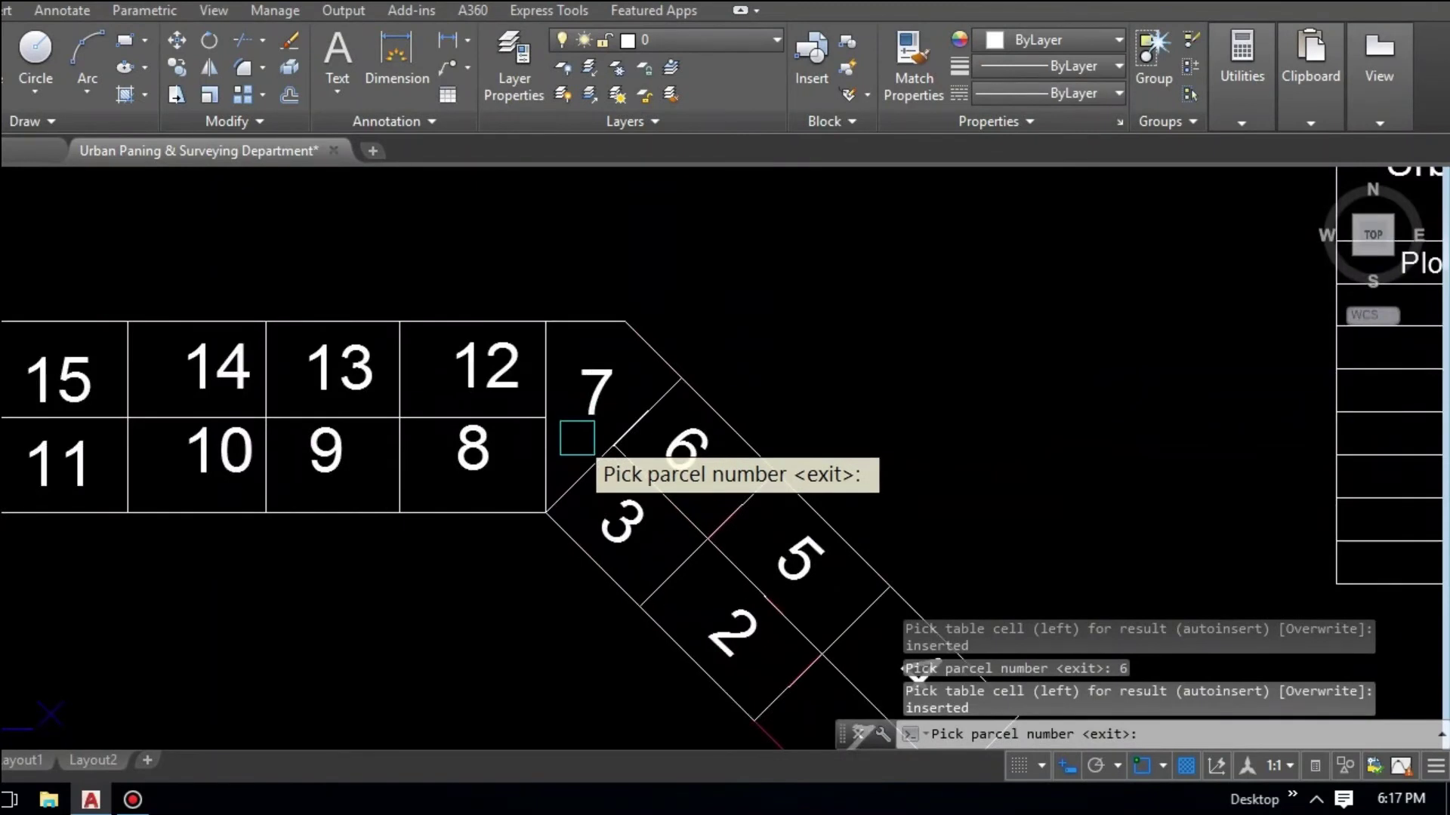
scroll(589, 389, "up", 2)
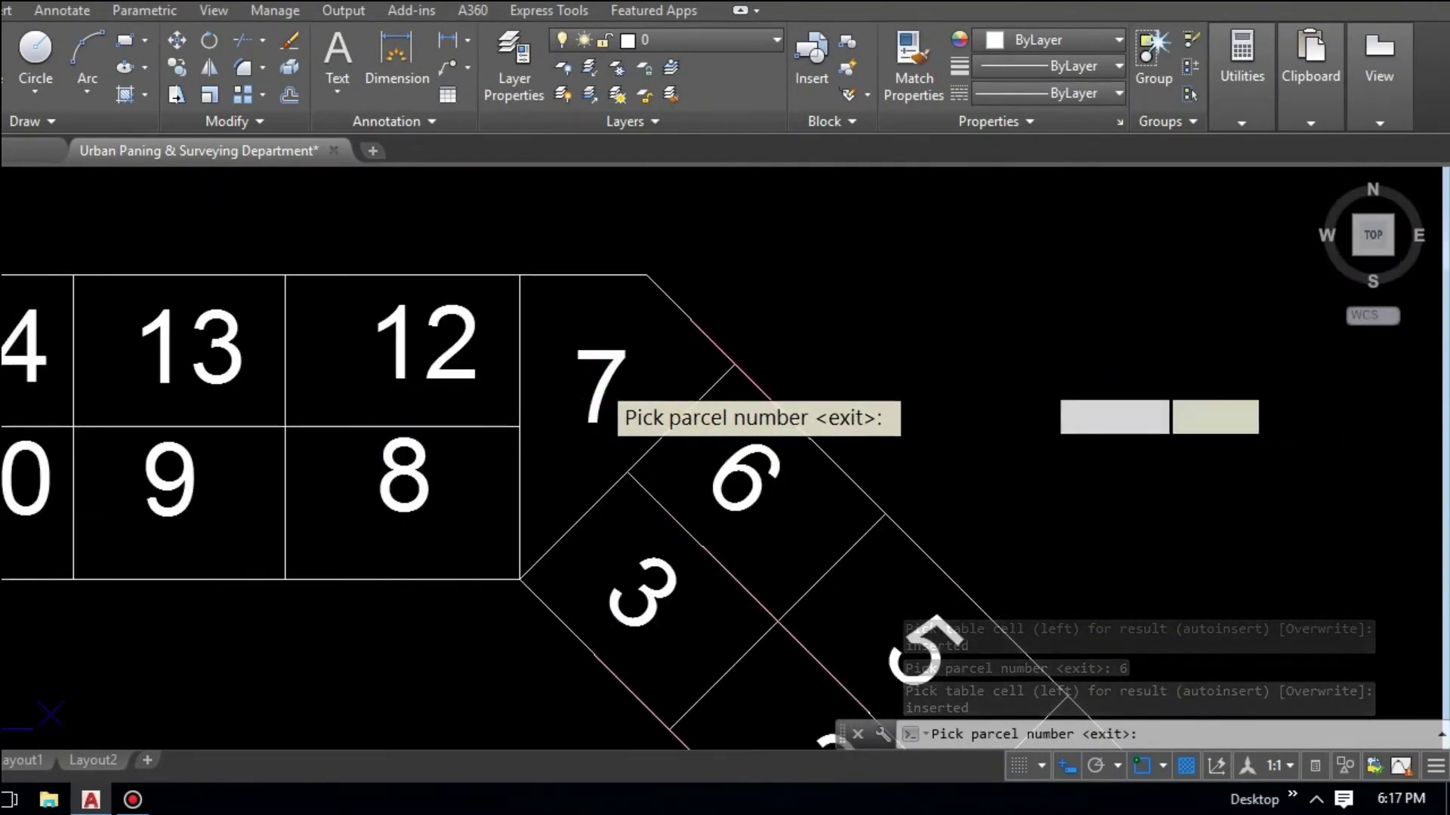
left_click(587, 394)
scroll(587, 394, "down", 3)
scroll(755, 484, "up", 4)
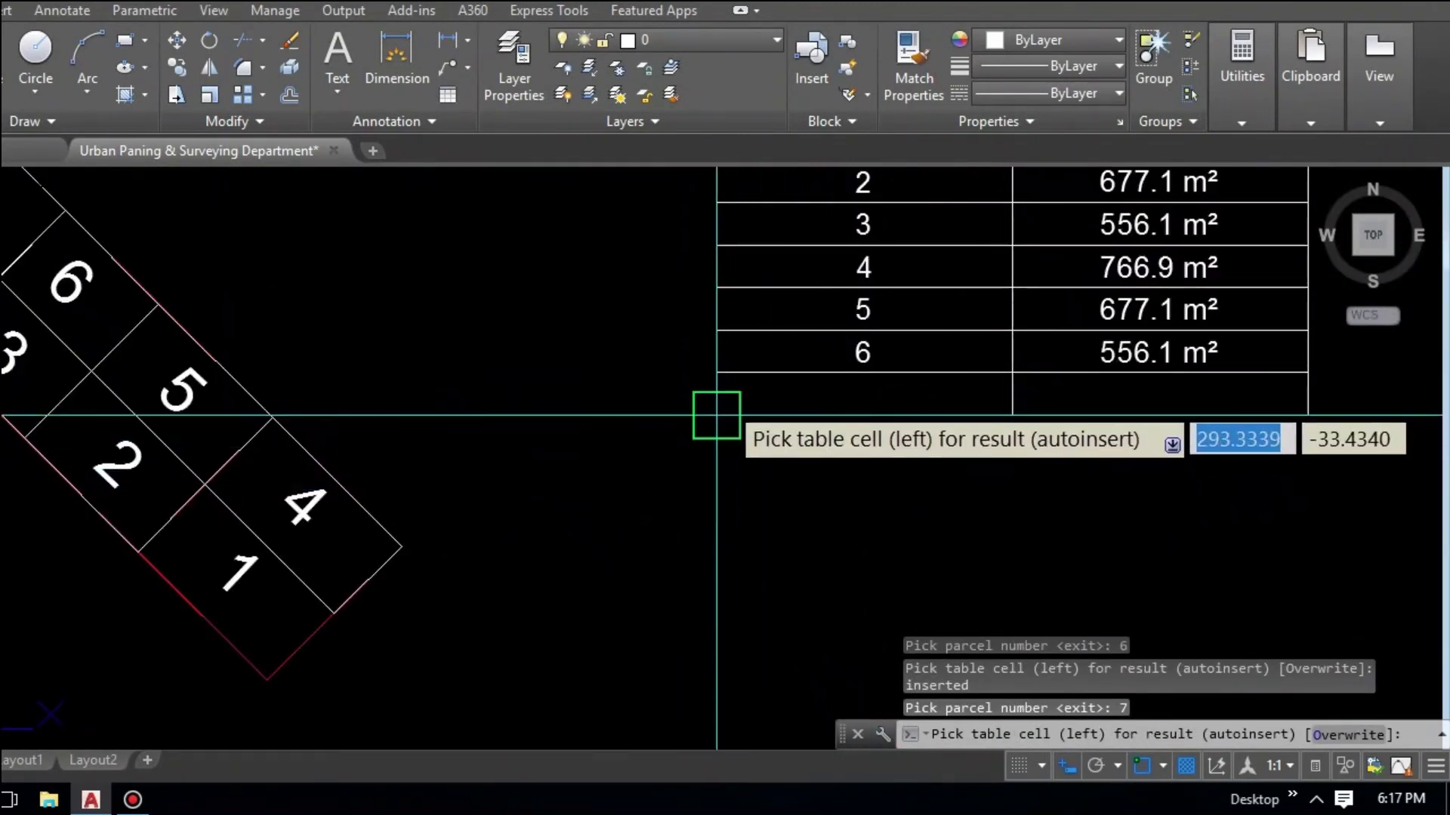
scroll(713, 382, "up", 4)
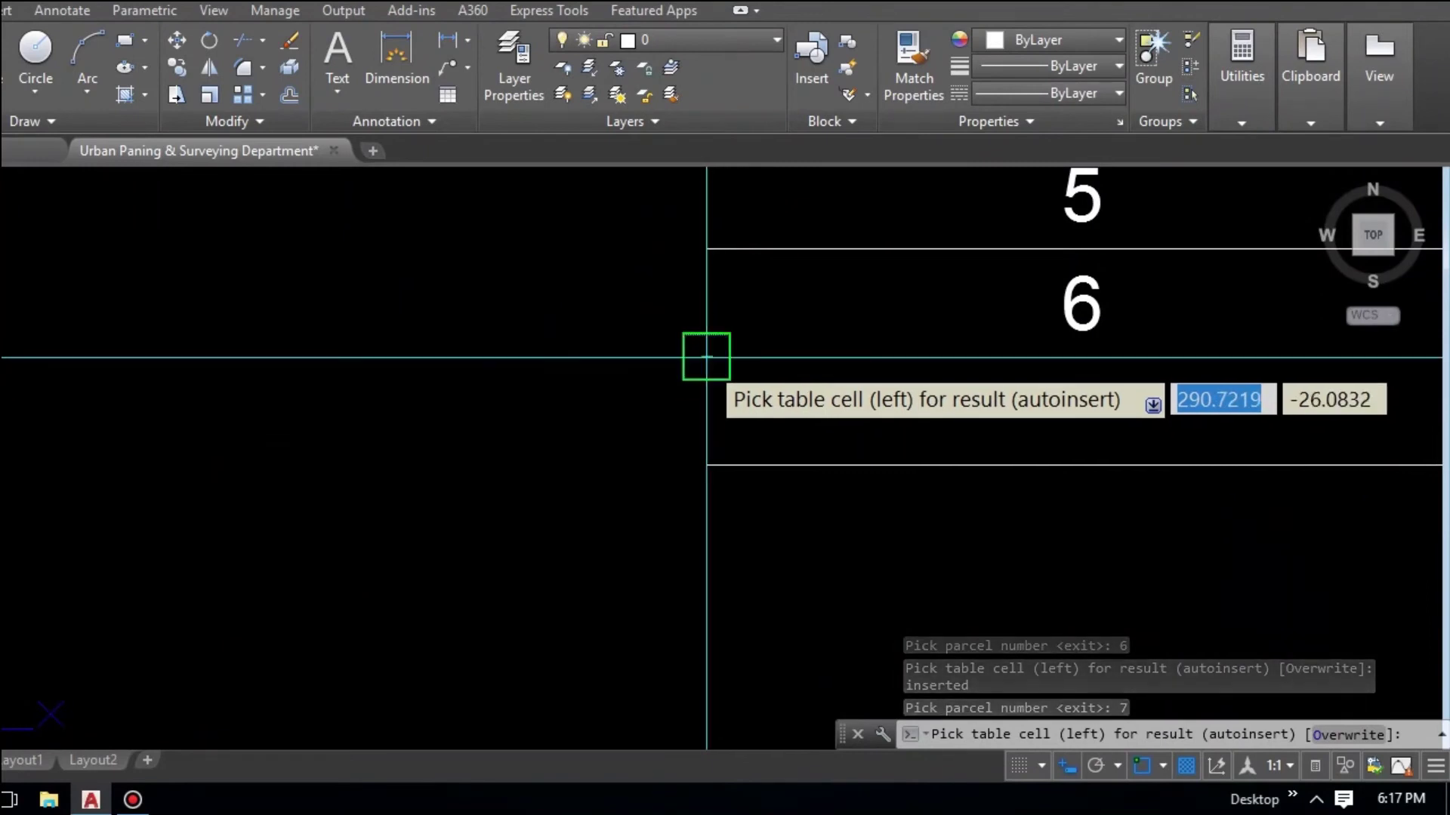
left_click(706, 356)
Pick parcel number 8 and insert its number and area into the empty table row below plot 7
scroll(710, 363, "down", 3)
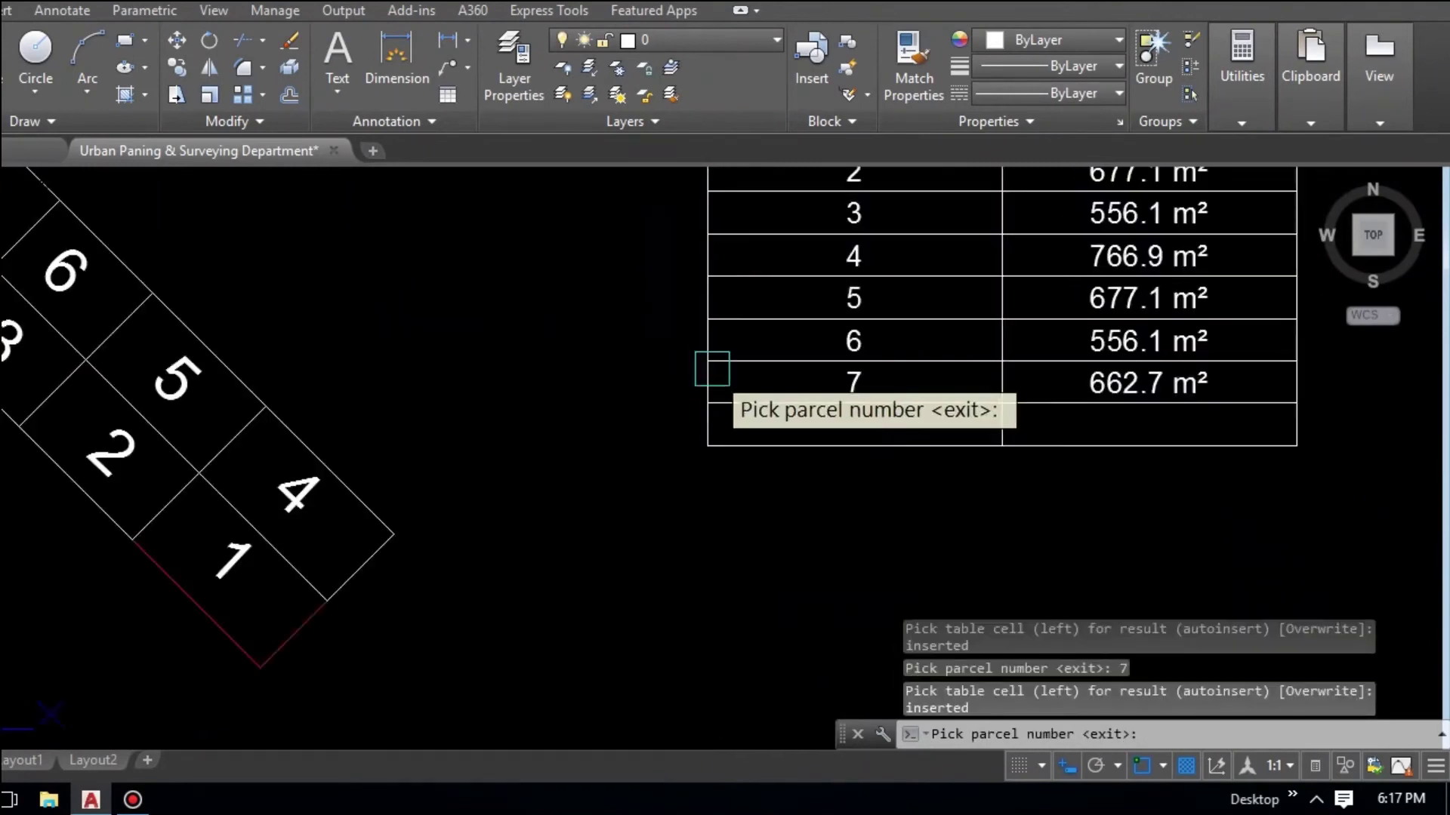
scroll(828, 495, "down", 3)
scroll(975, 363, "up", 4)
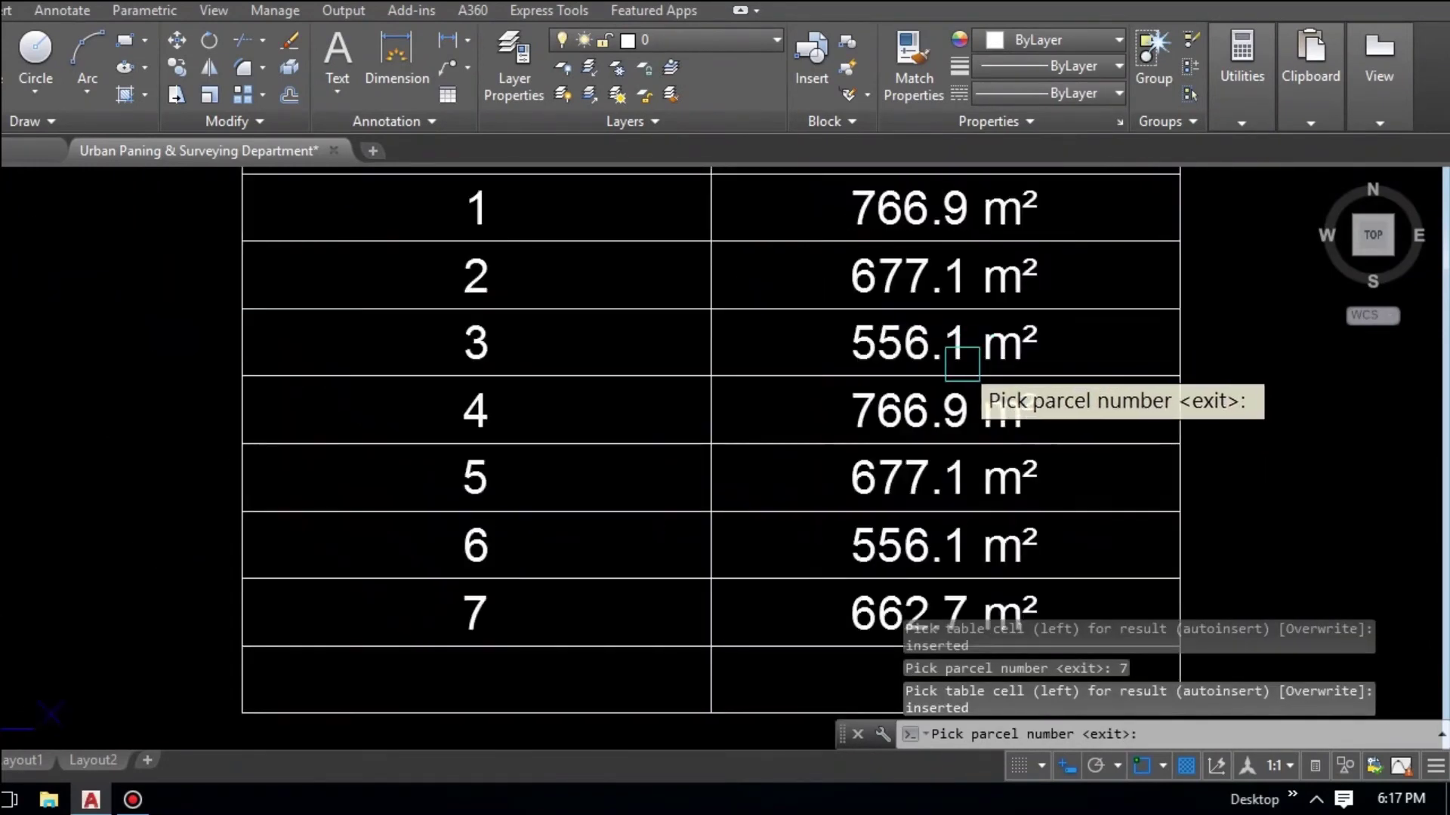
scroll(971, 348, "down", 2)
scroll(968, 456, "down", 3)
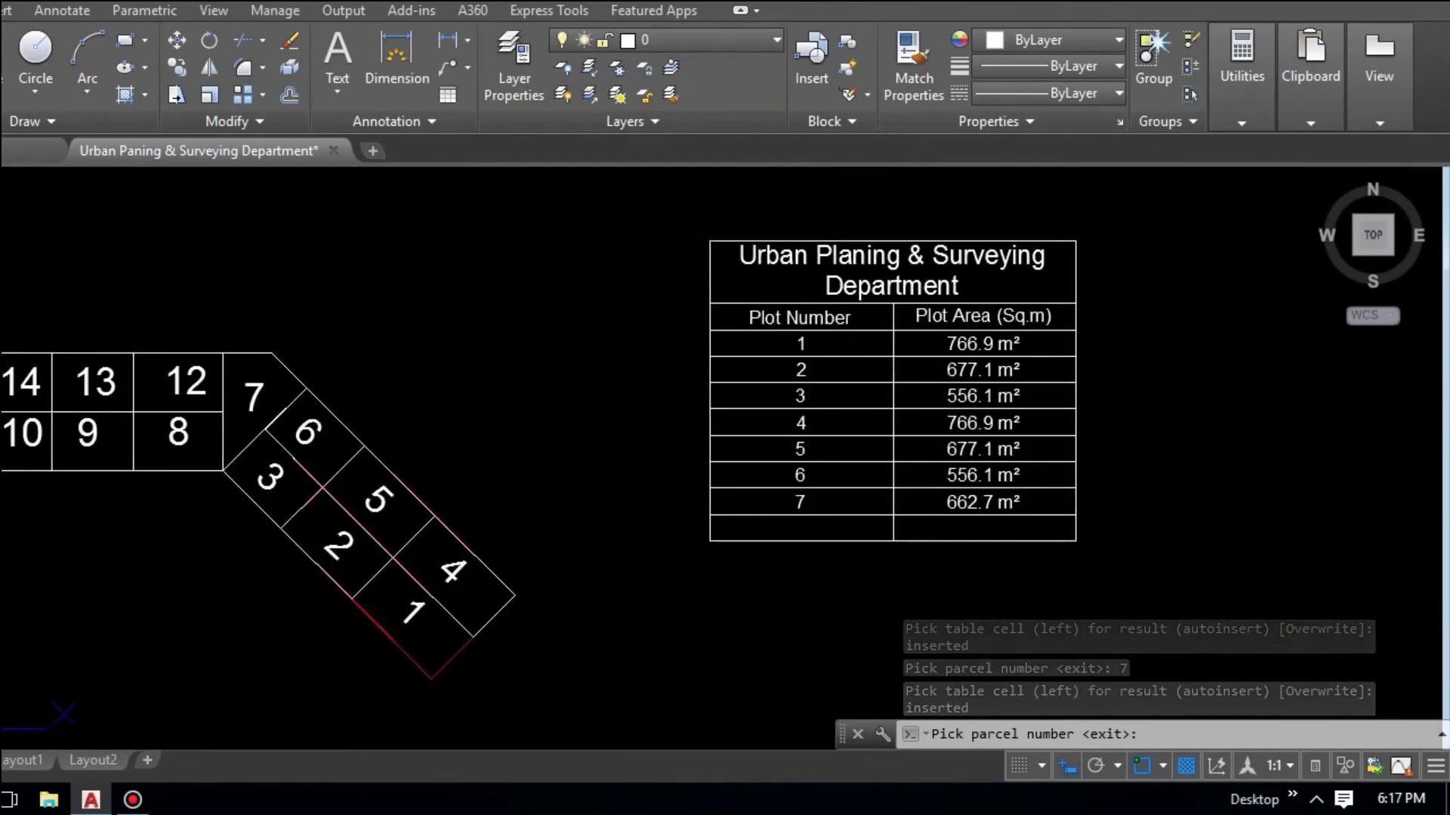
mouse_move(868, 566)
middle_mouse_down()
mouse_move(1025, 572)
mouse_move(884, 534)
middle_mouse_up()
middle_click_drag(463, 420, 528, 431)
scroll(528, 431, "up", 2)
scroll(563, 445, "up", 2)
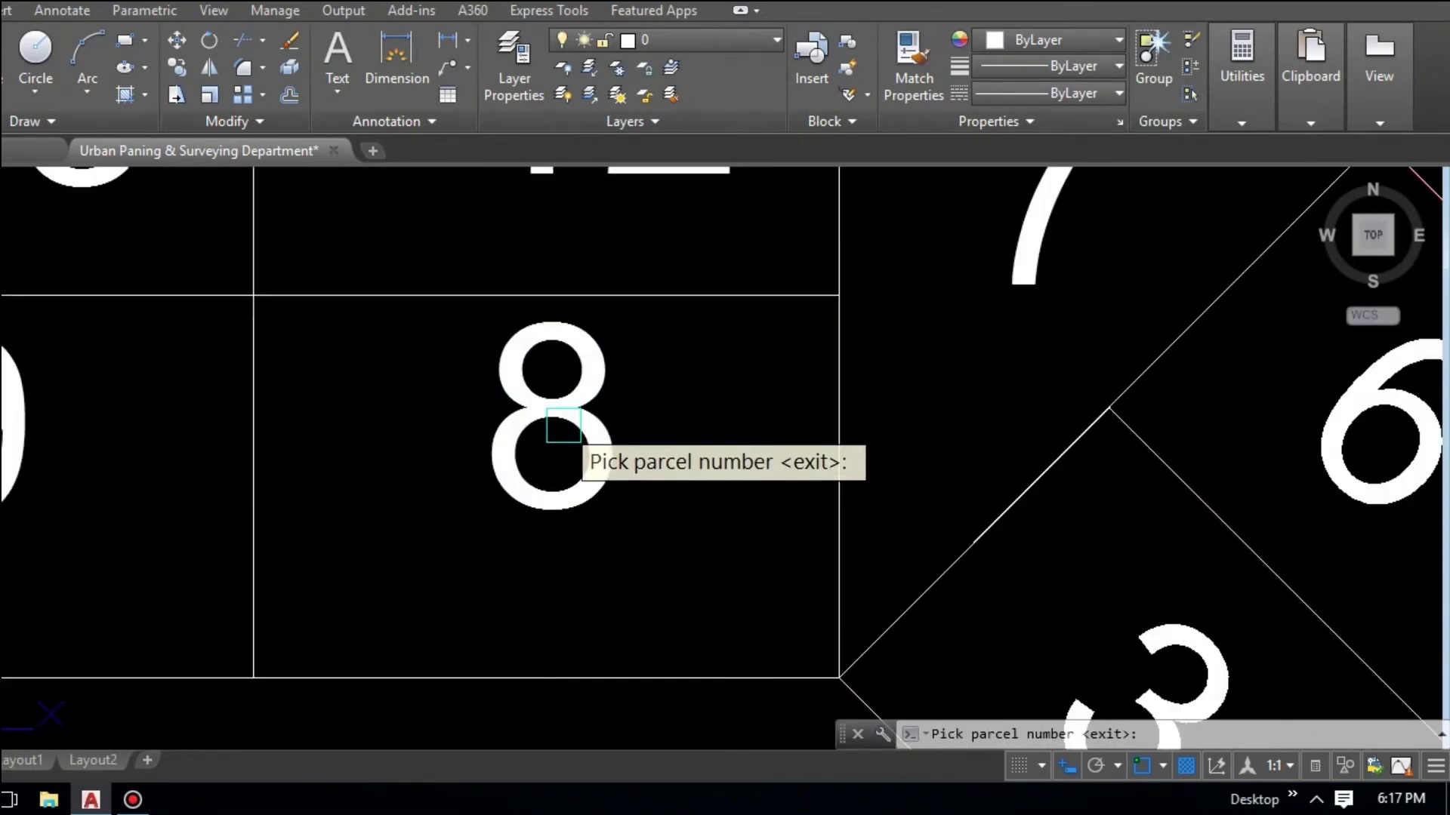
left_click(564, 416)
scroll(563, 416, "down", 1)
middle_click_drag(830, 556, 460, 423)
middle_click_drag(978, 472, 880, 415)
scroll(857, 377, "up", 2)
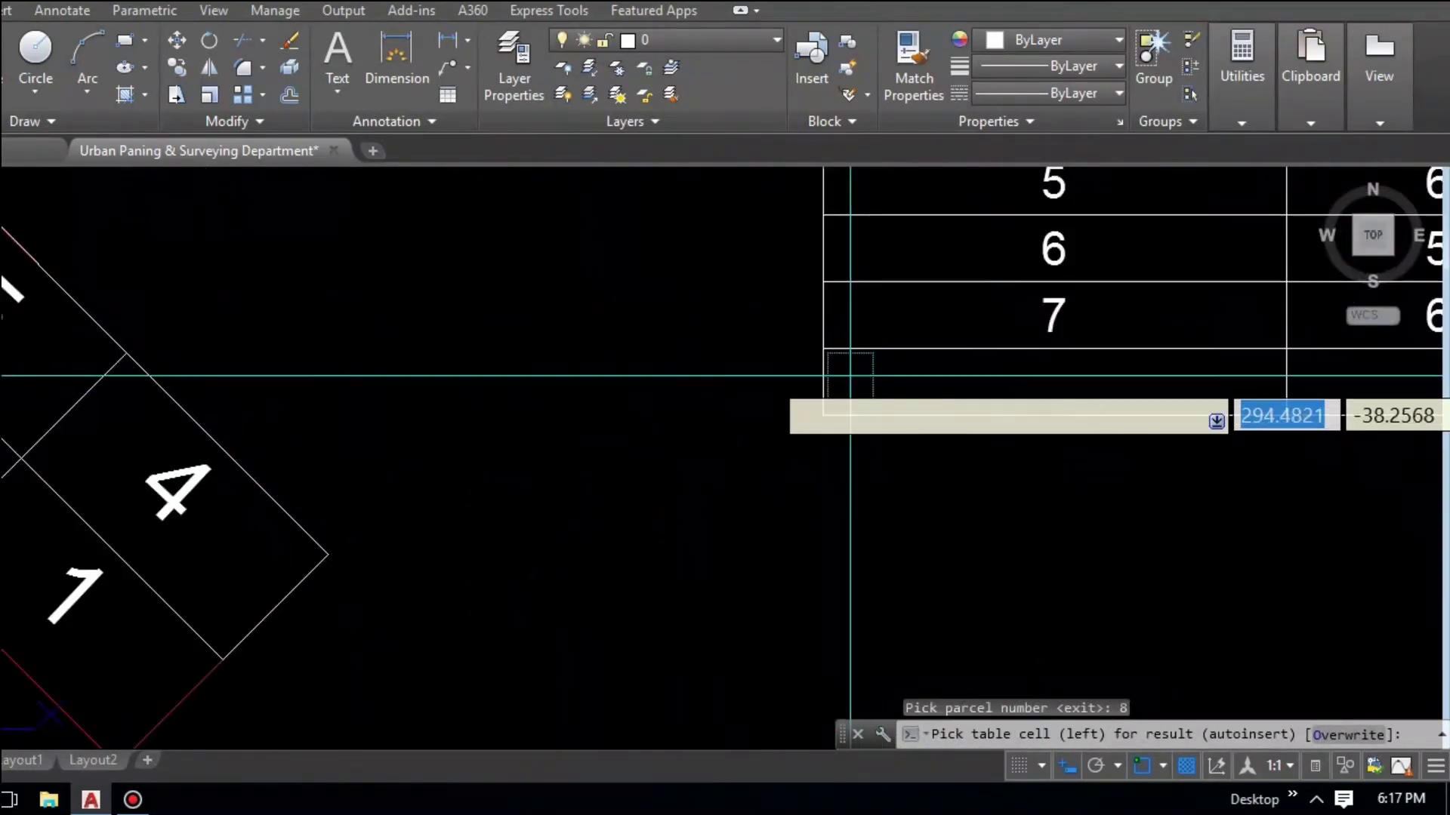
left_click(823, 348)
Pick parcel number 9 and insert its number and area into the empty table row below plot 8
scroll(830, 438, "down", 2)
middle_click_drag(833, 453, 886, 464)
scroll(366, 388, "up", 1)
scroll(325, 350, "up", 2)
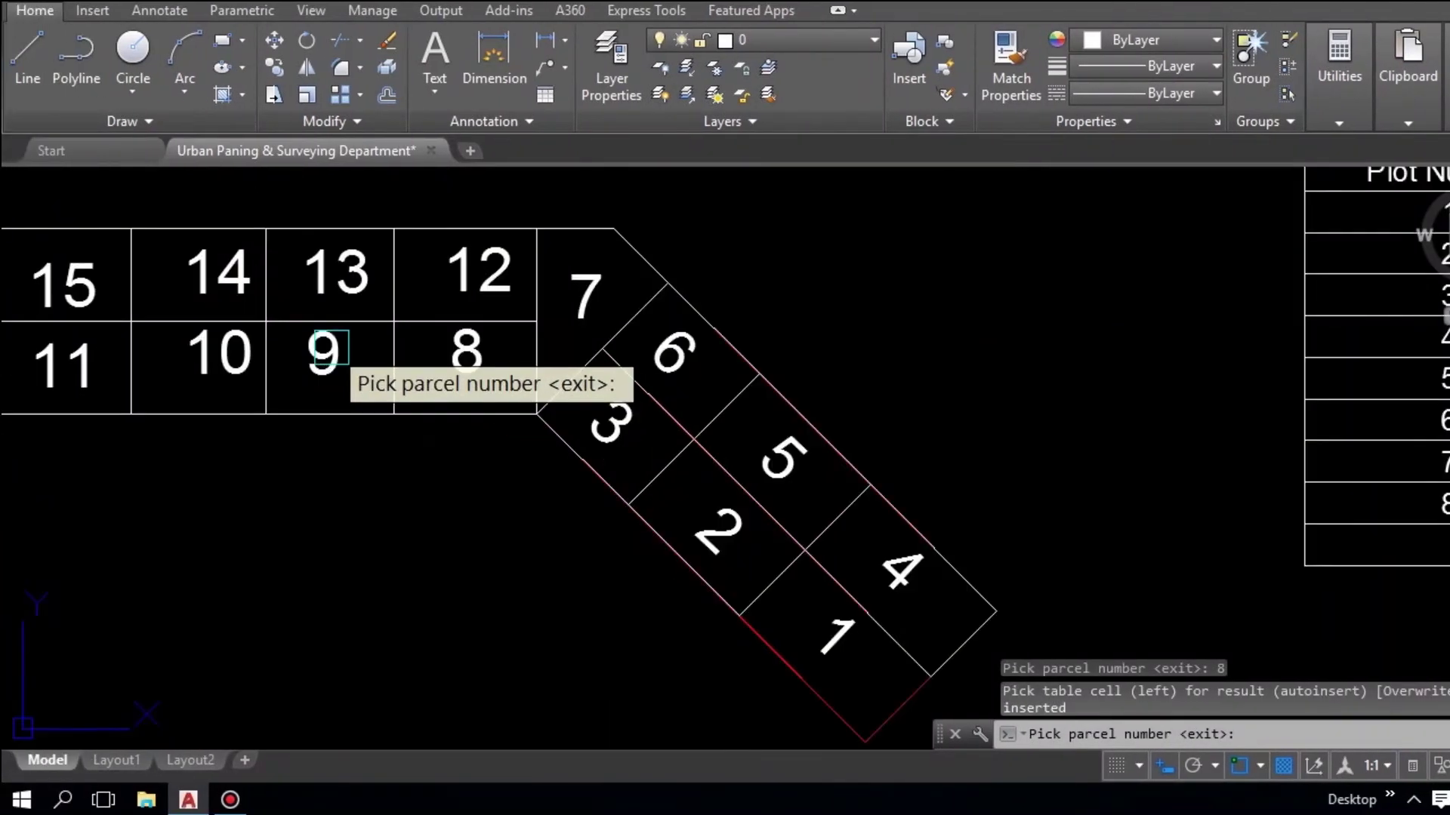
left_click(346, 336)
middle_click_drag(1117, 412, 721, 342)
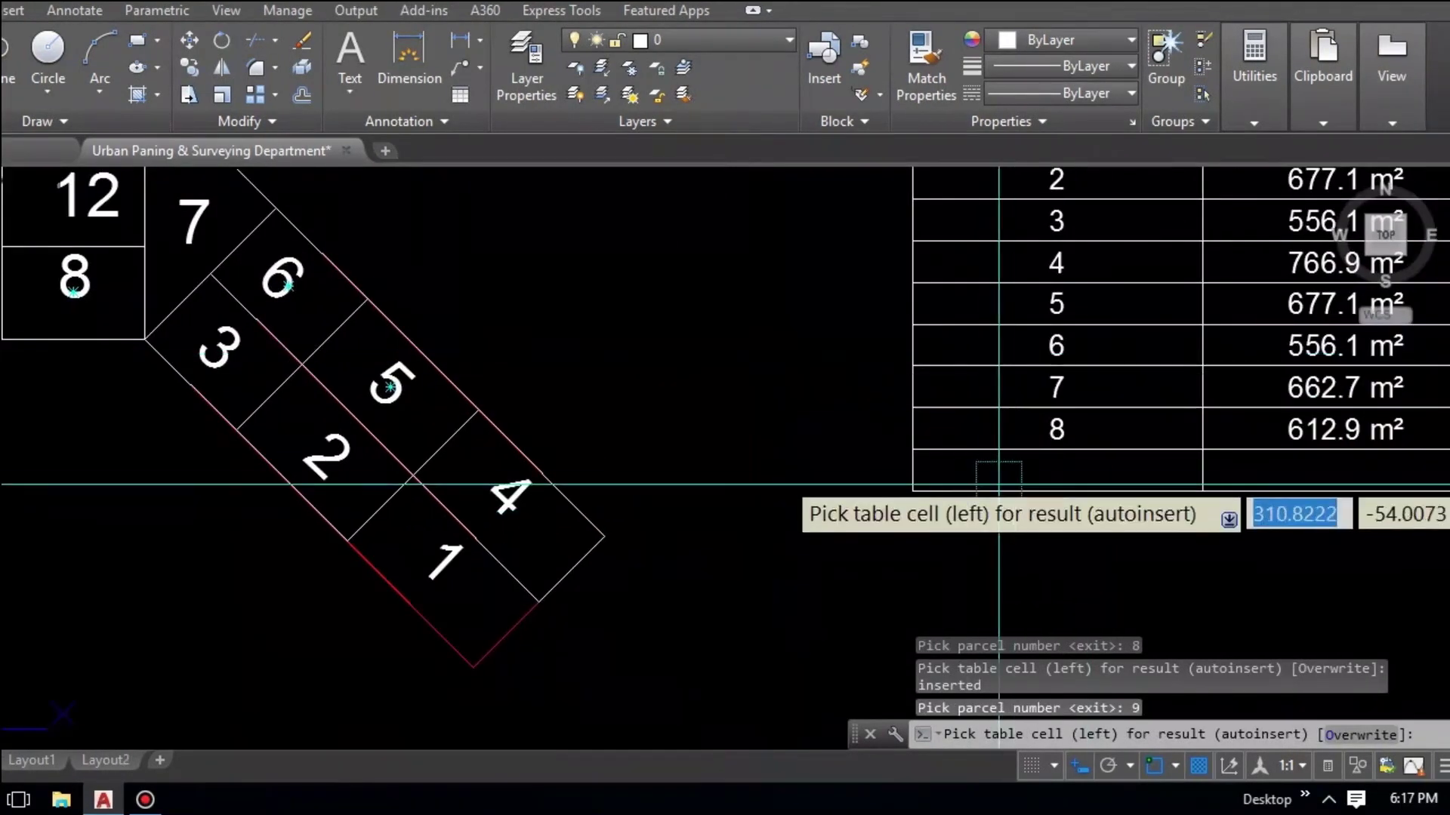
scroll(900, 434, "up", 4)
left_click(906, 446)
Pick parcel number 10 and insert its number and area into the empty table row below plot 9
scroll(921, 446, "down", 4)
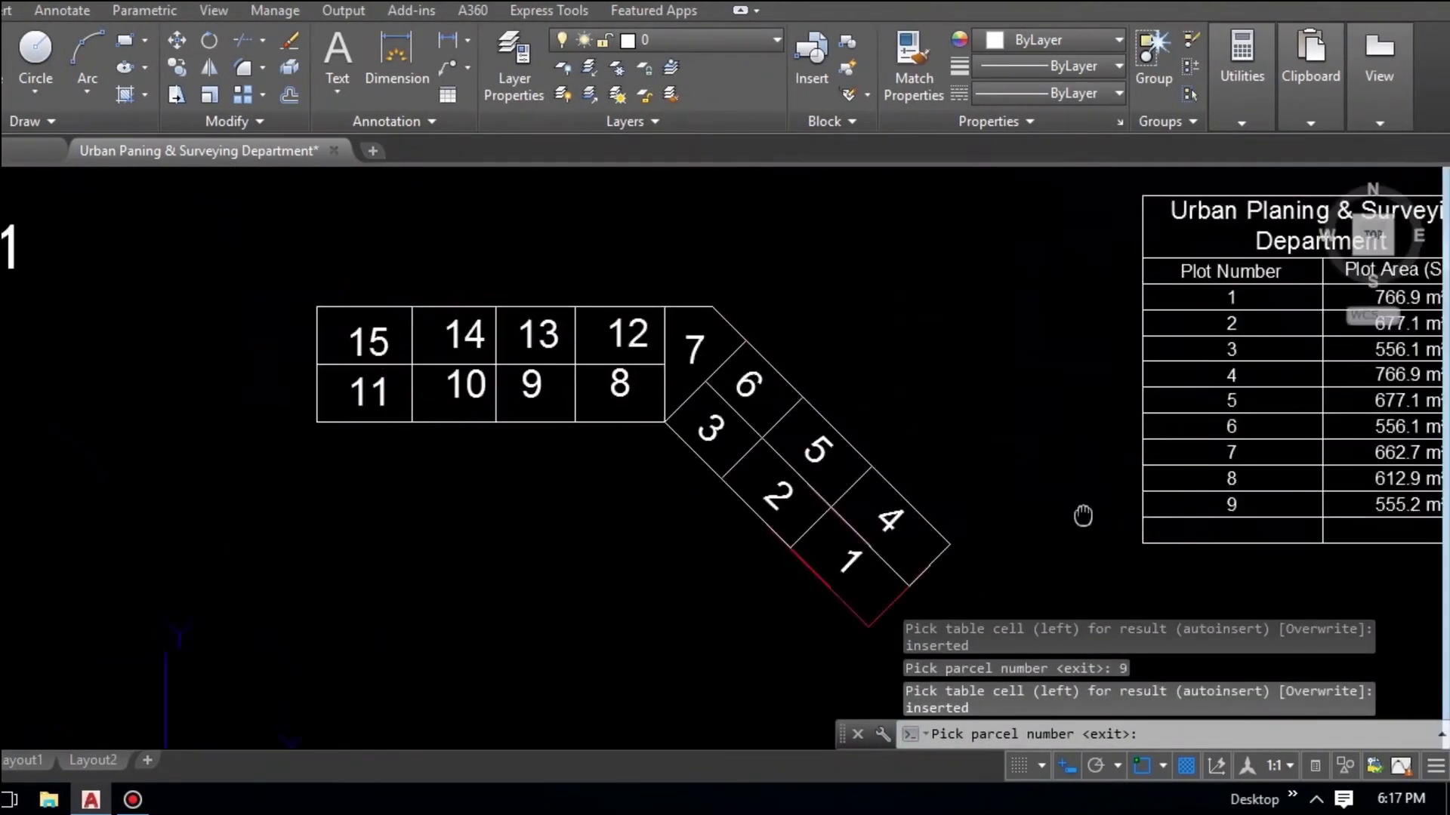
middle_click_drag(351, 403, 479, 433)
scroll(585, 417, "up", 2)
left_click(587, 414)
scroll(632, 403, "down", 4)
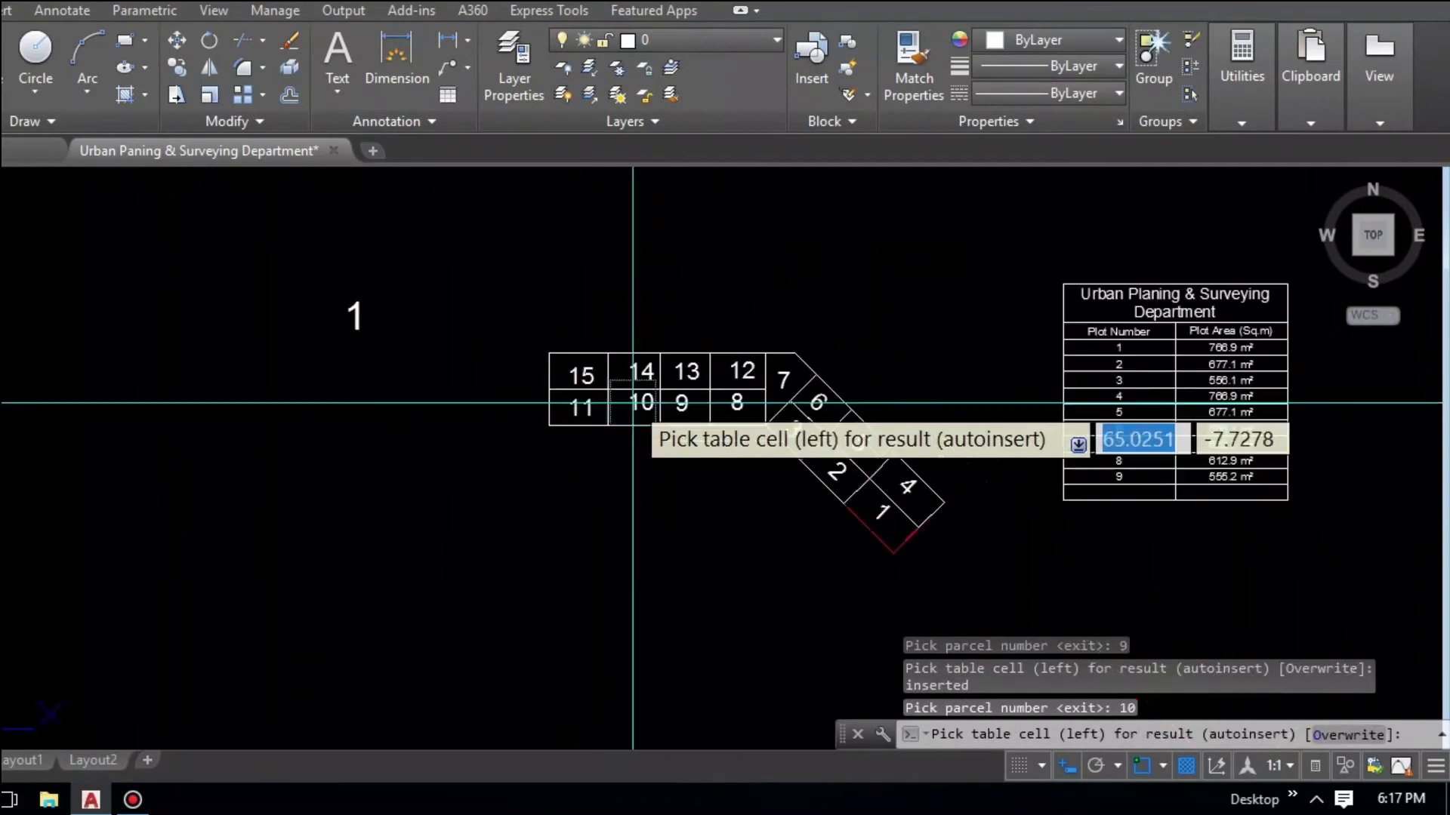
middle_click_drag(935, 483, 906, 453)
scroll(906, 453, "up", 4)
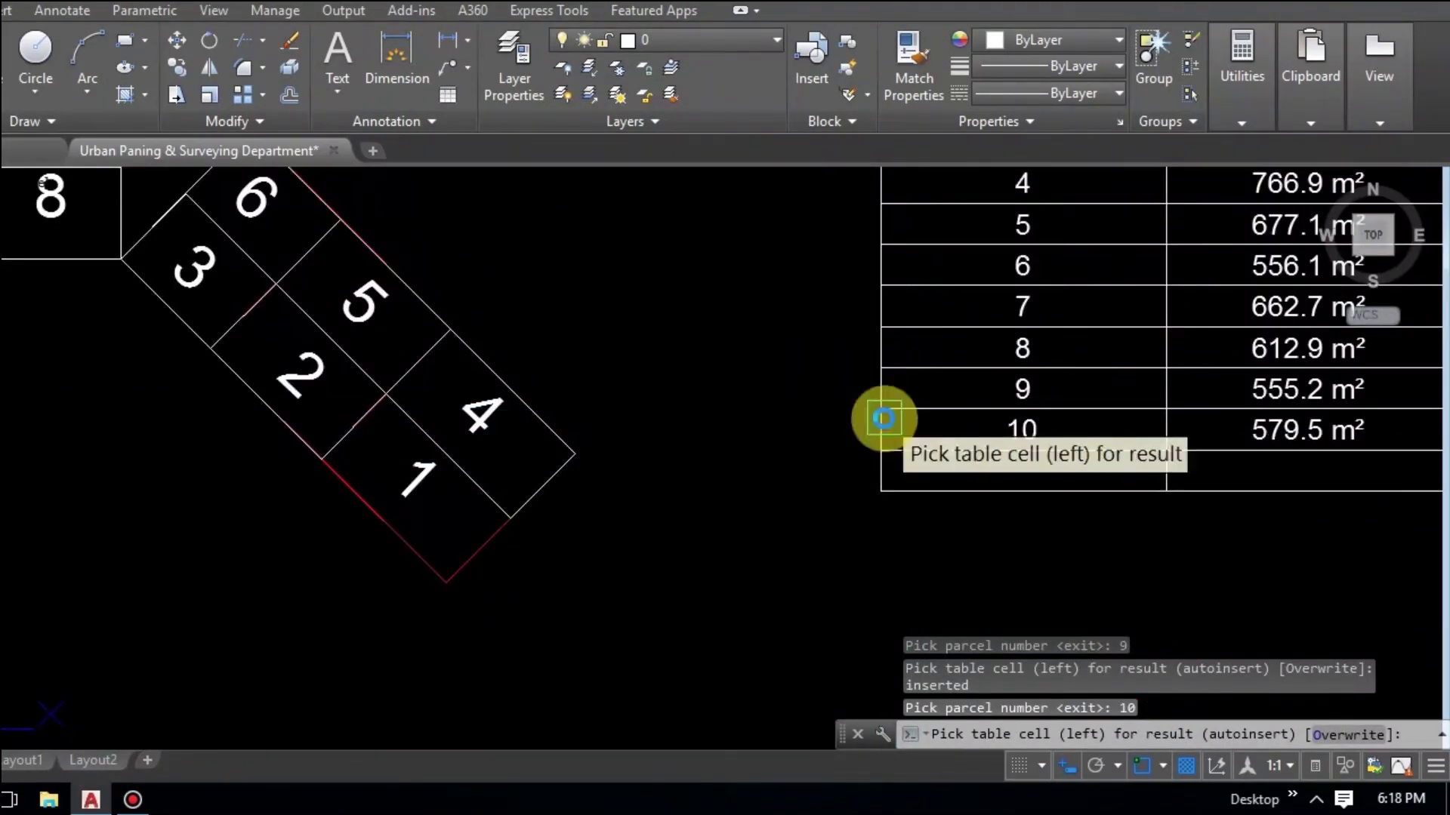
left_click(883, 418)
Pick parcel number 11 and insert its number and area into the empty table row below plot 10
scroll(933, 440, "down", 4)
left_click(451, 356)
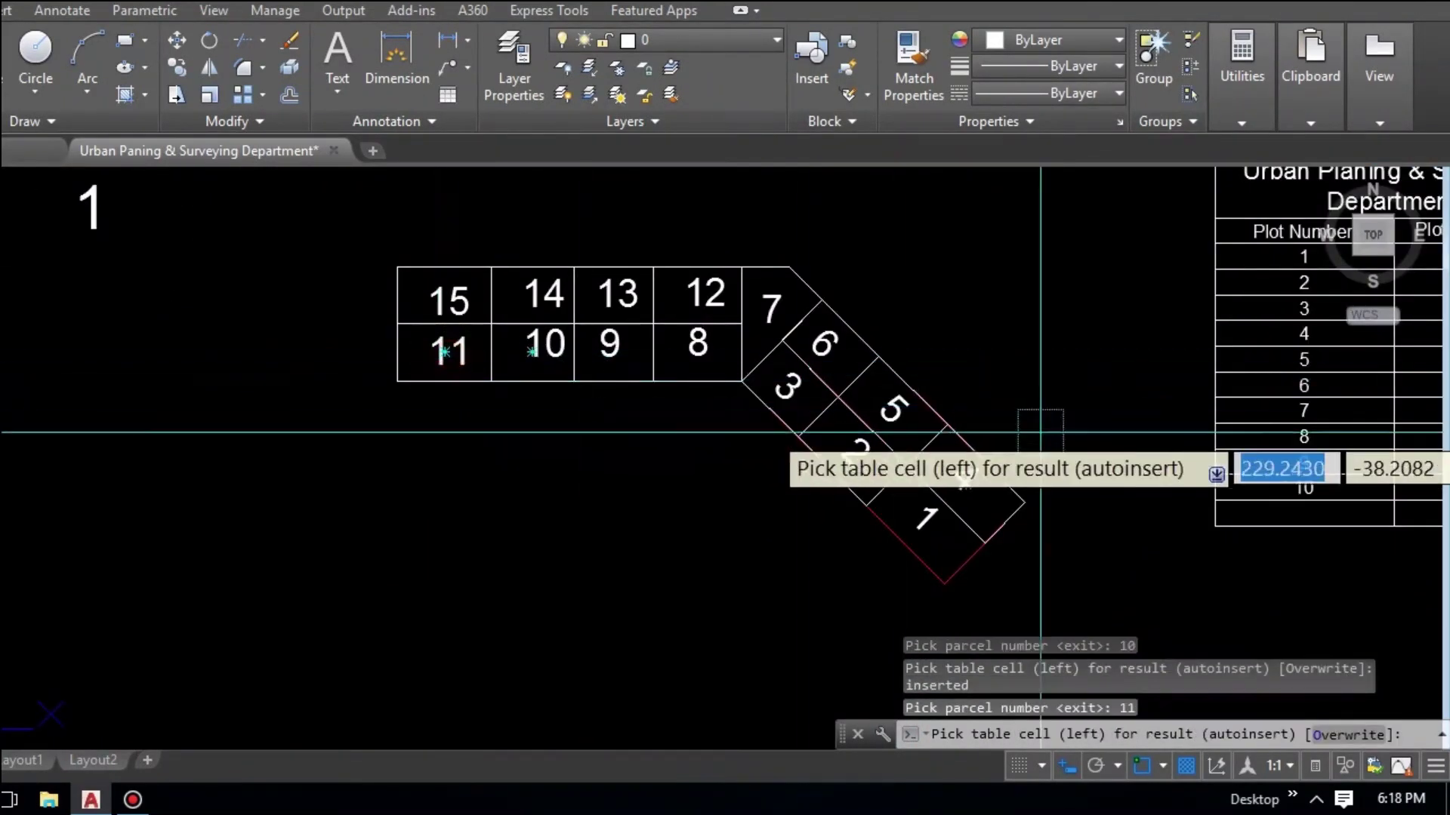
scroll(916, 350, "up", 4)
left_click(1075, 425)
Pick parcel number 12 and insert its number and area into the empty table row below plot 11
scroll(973, 492, "down", 2)
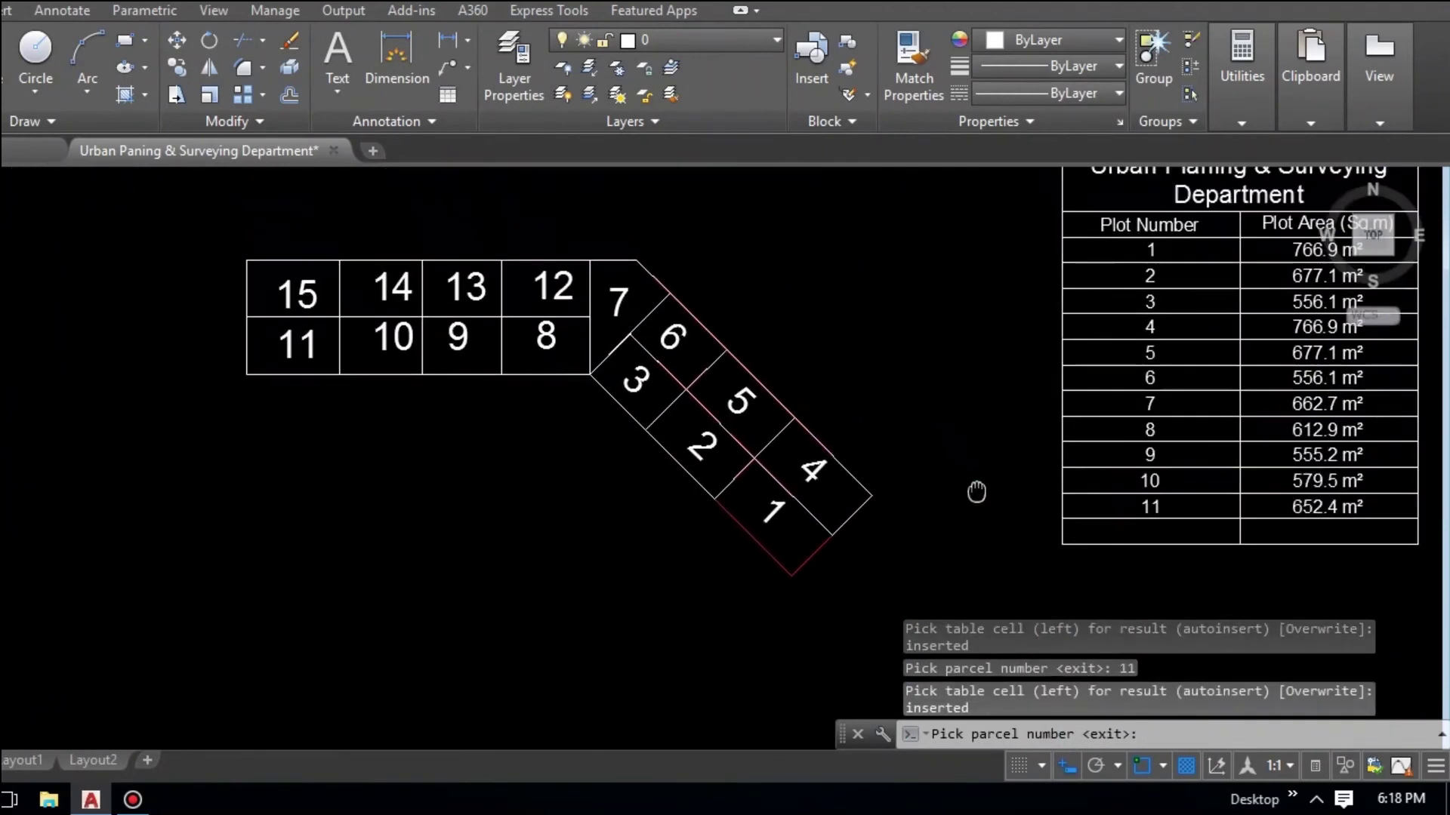
scroll(577, 317, "up", 2)
left_click(550, 297)
scroll(740, 338, "down", 2)
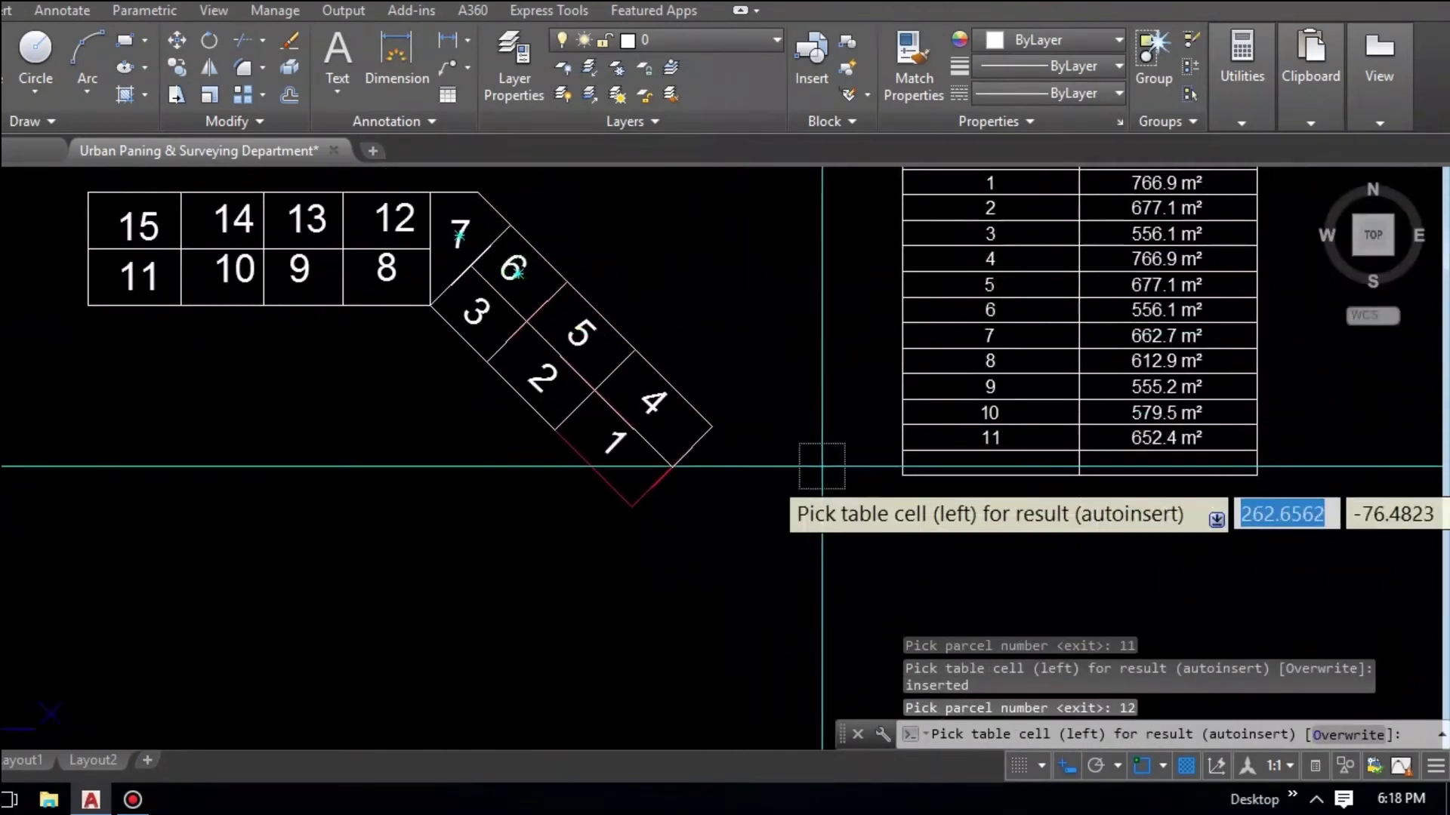
scroll(868, 453, "up", 2)
left_click(933, 428)
Pick parcel number 13 and insert its number and area into the empty table row below plot 12
scroll(906, 491, "down", 3)
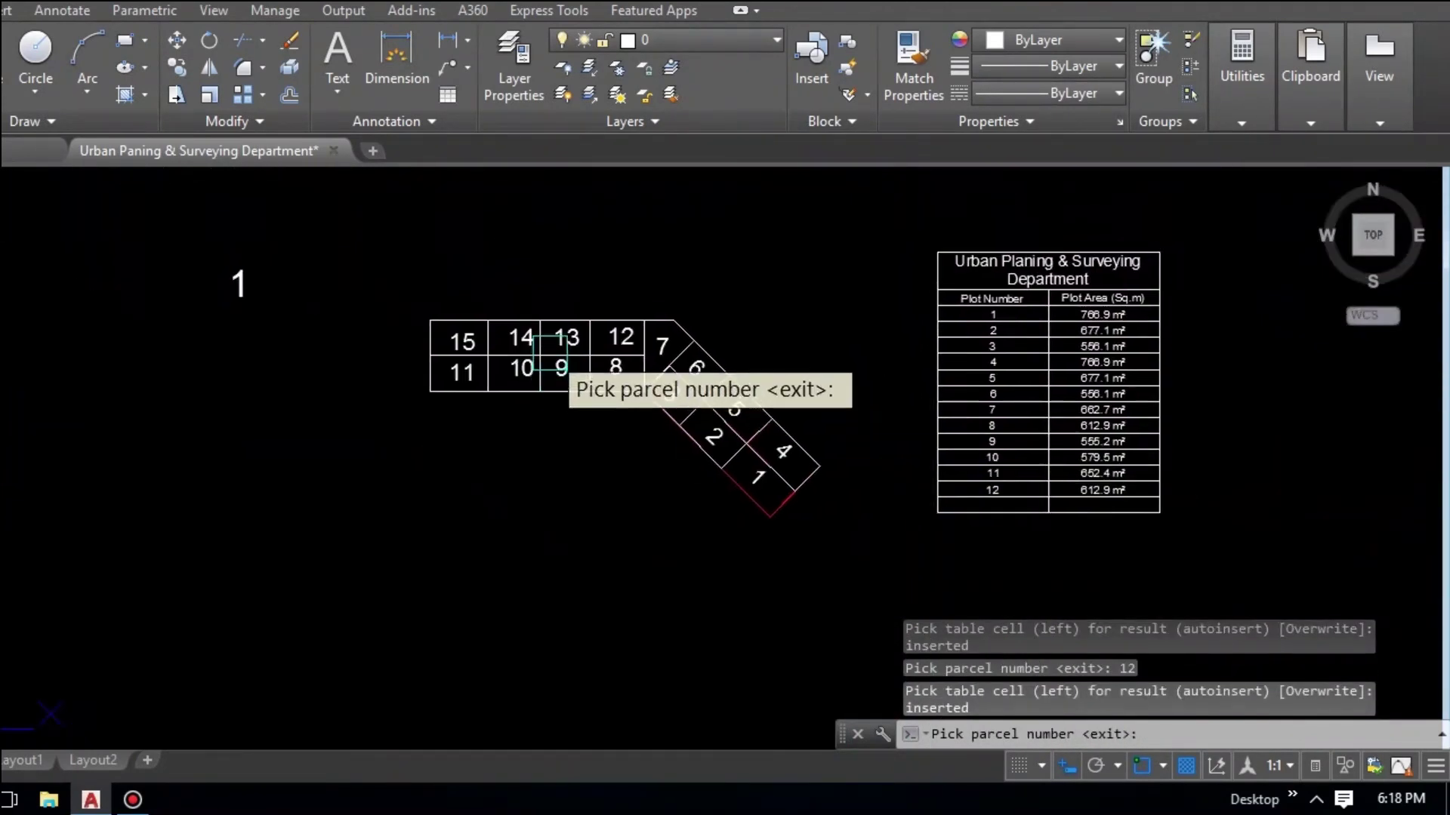
scroll(566, 347, "up", 3)
left_click(558, 317)
scroll(685, 373, "down", 3)
scroll(909, 510, "up", 3)
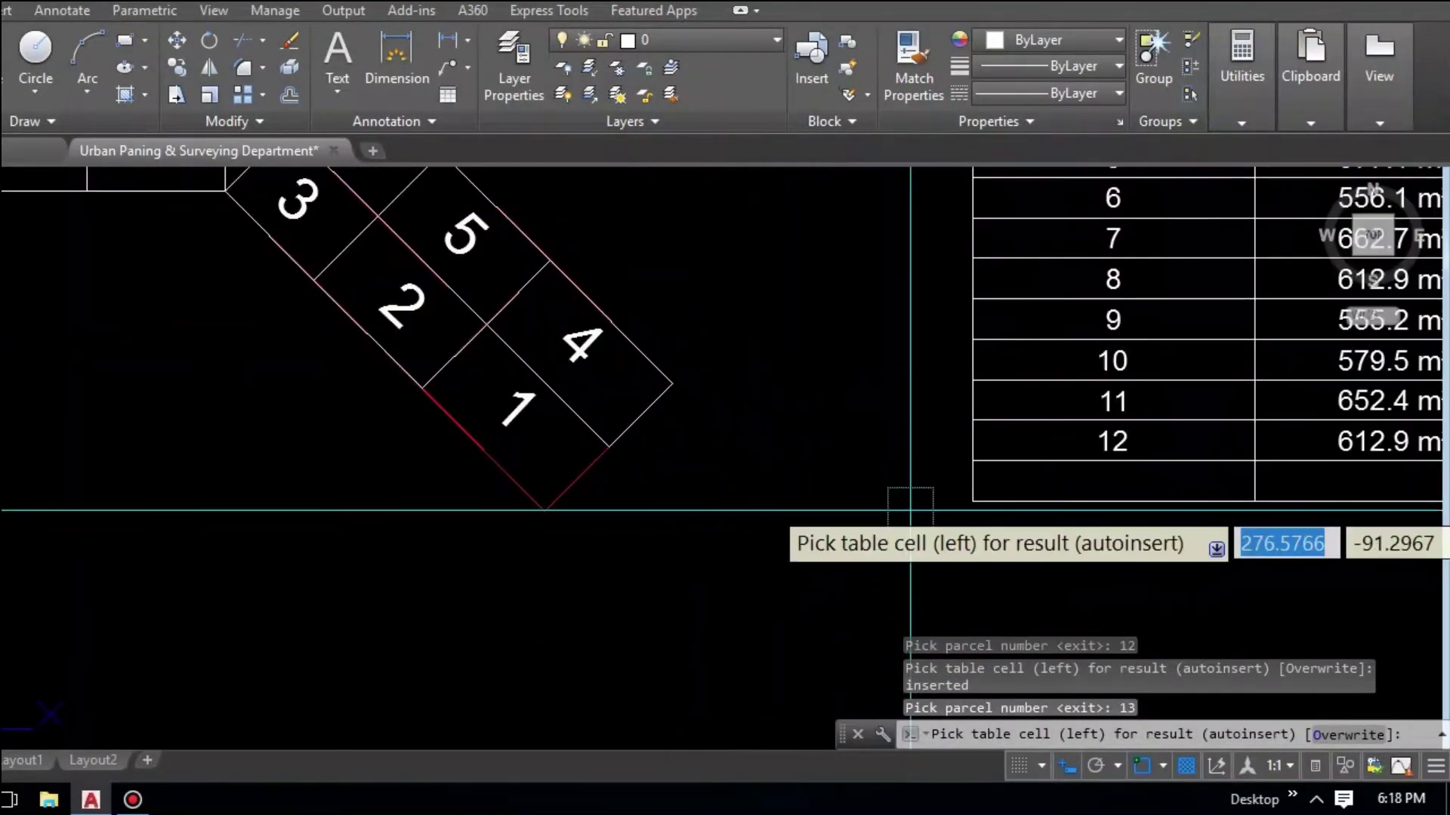
left_click(974, 462)
Pick parcel number 14 and insert its number and area into the empty table row below plot 13
scroll(394, 366, "down", 3)
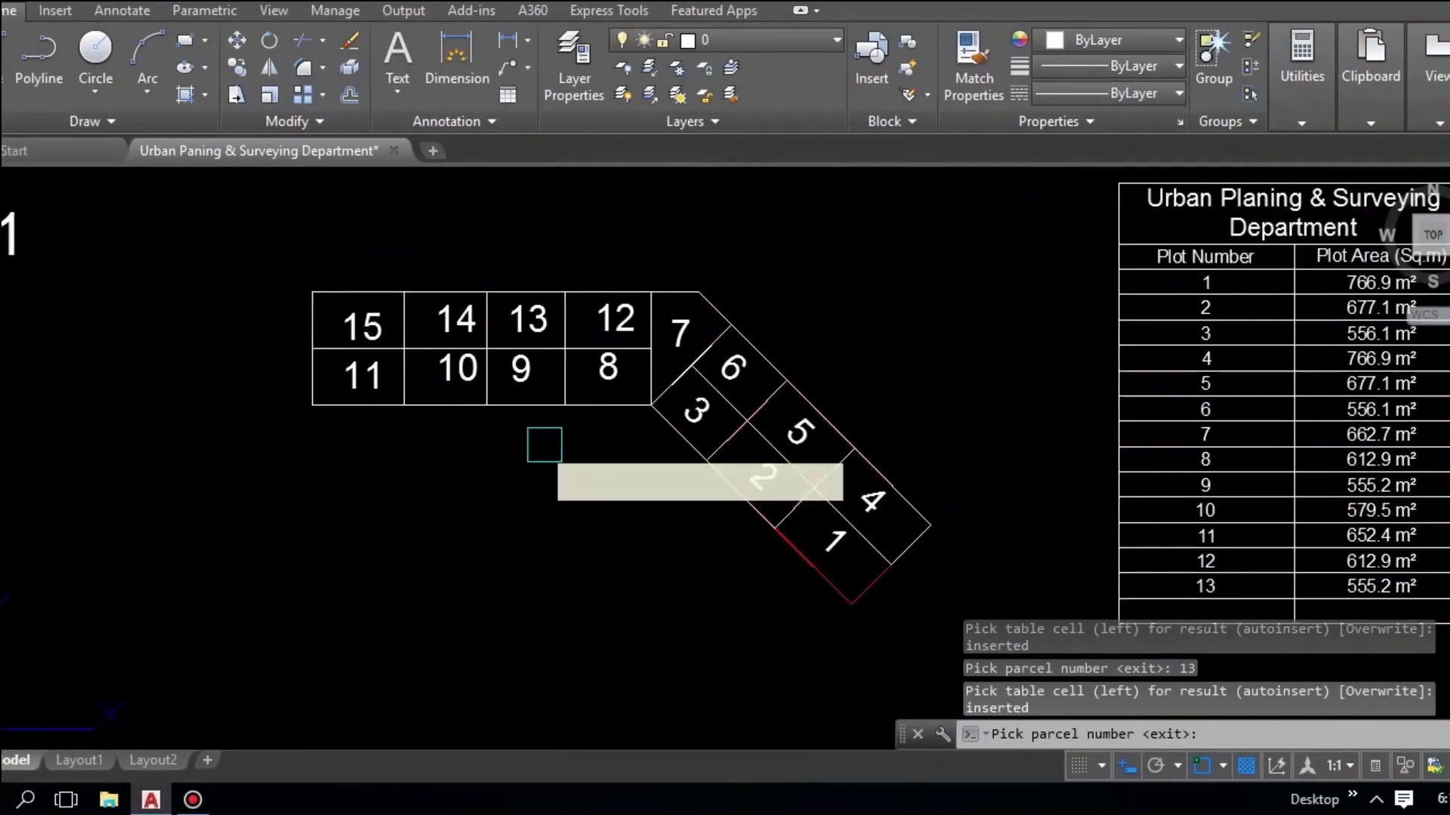
scroll(423, 301, "up", 2)
left_click(483, 301)
scroll(463, 345, "down", 3)
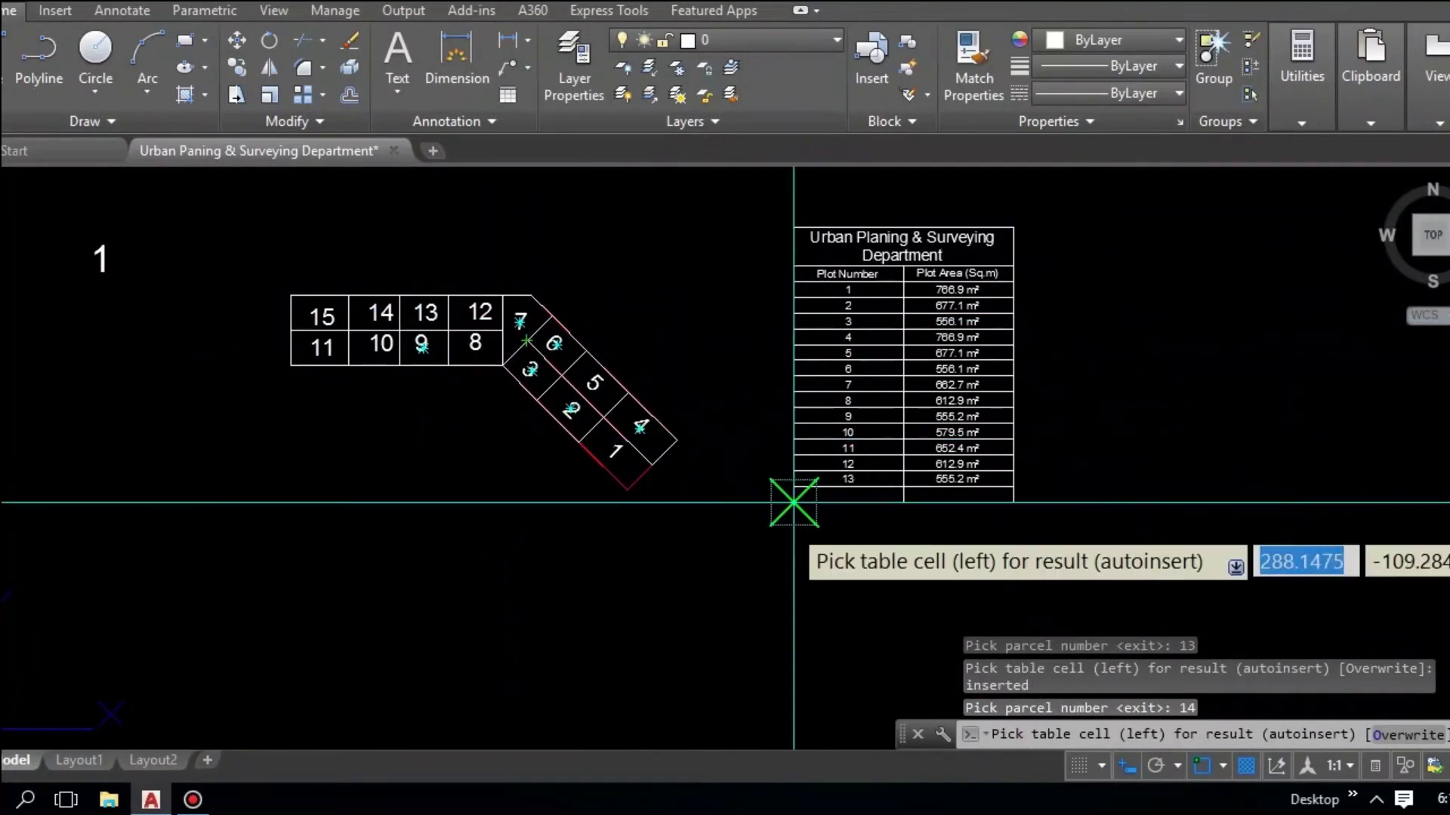
scroll(793, 495, "up", 3)
left_click(800, 428)
Pick parcel number 15 and insert its number and area into the empty table row below plot 14
scroll(780, 491, "down", 3)
middle_click_drag(780, 491, 741, 515)
middle_click_drag(627, 463, 679, 490)
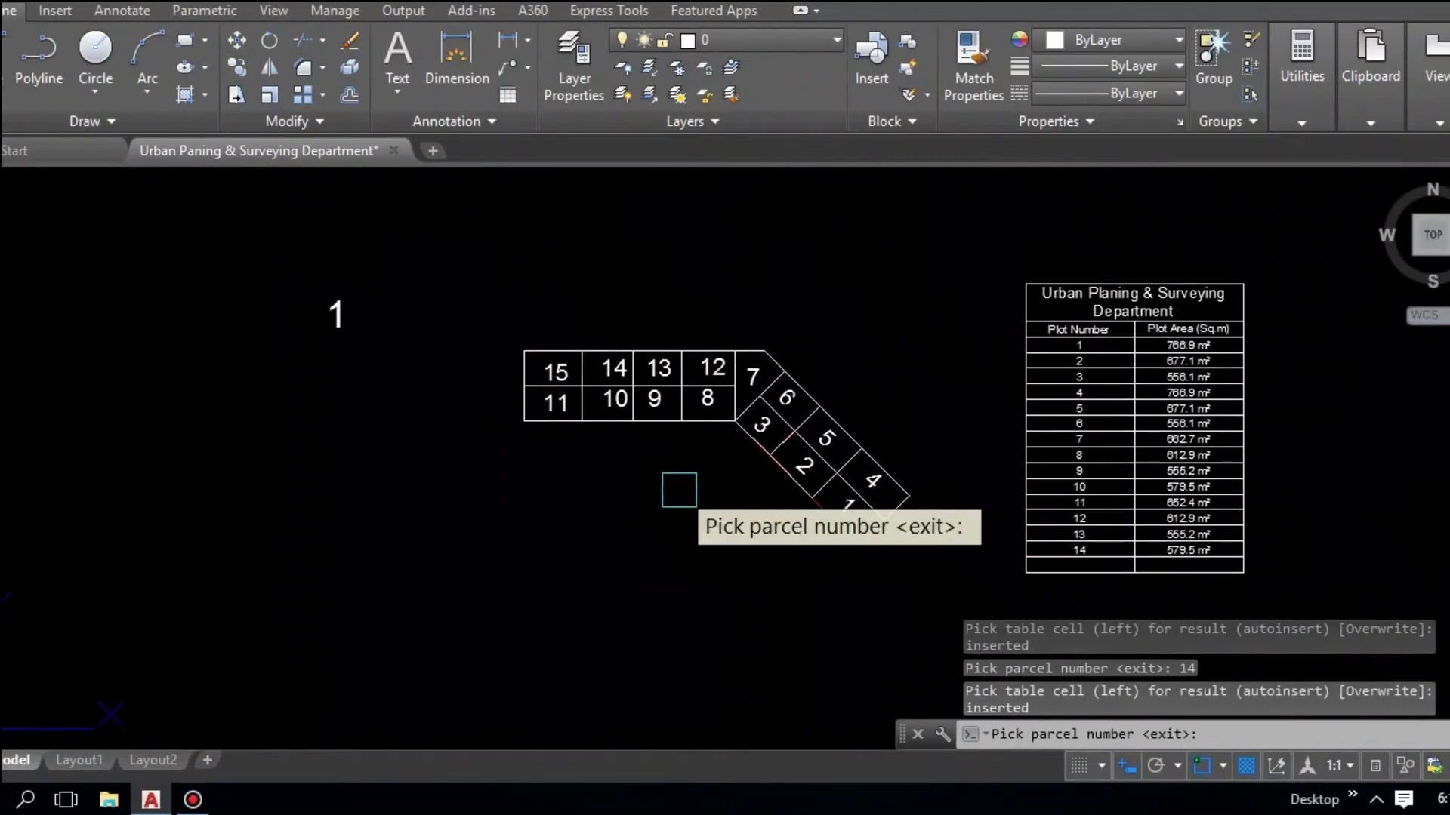
left_click(553, 369)
scroll(597, 397, "down", 4)
middle_click_drag(1046, 585, 826, 470)
scroll(846, 476, "up", 4)
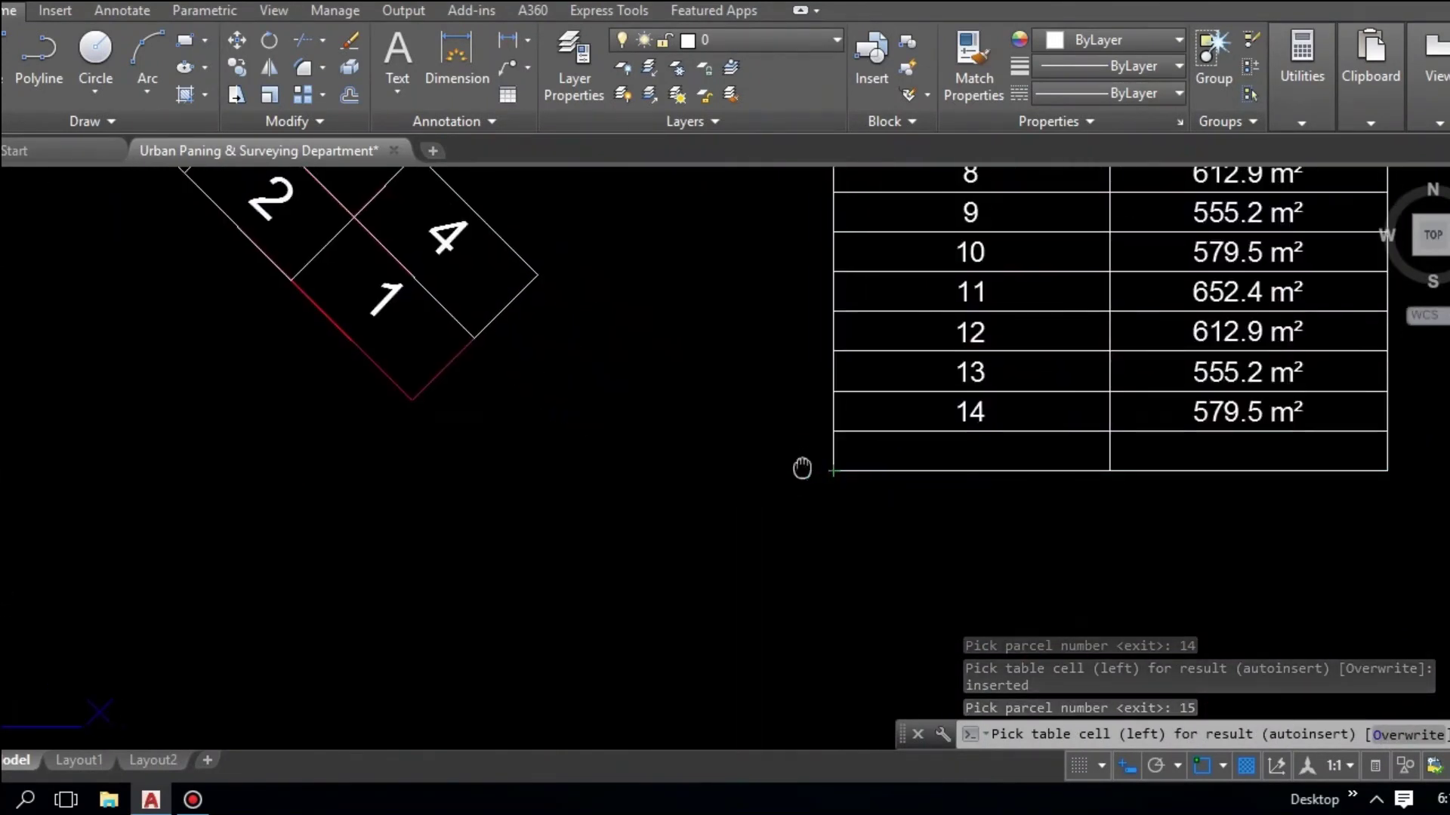
left_click(826, 431)
End the AREATAB routine and examine the plot numbers and areas in the filled table
scroll(770, 457, "down", 2)
middle_click_drag(731, 508, 812, 544)
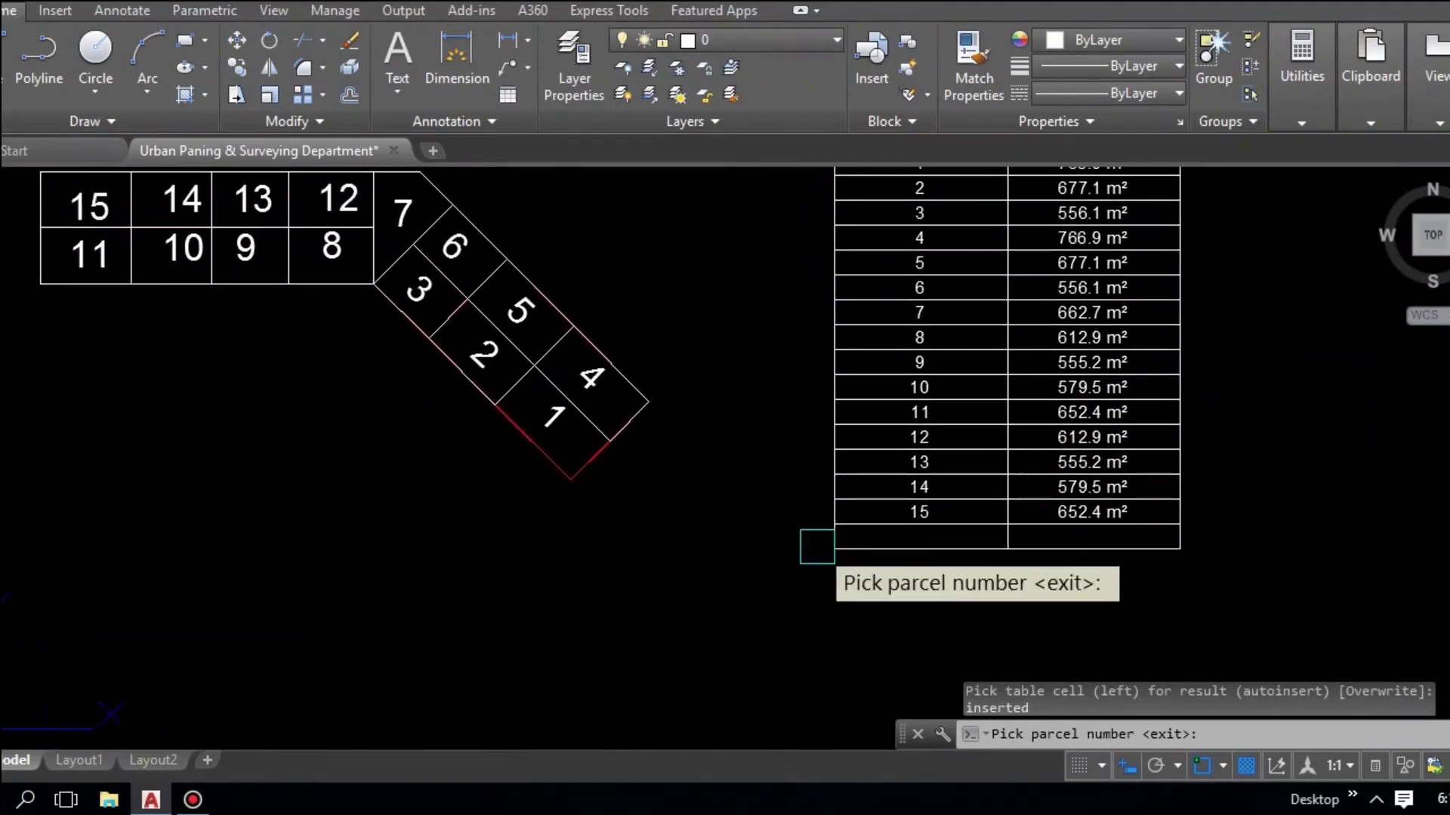
scroll(887, 593, "down", 2)
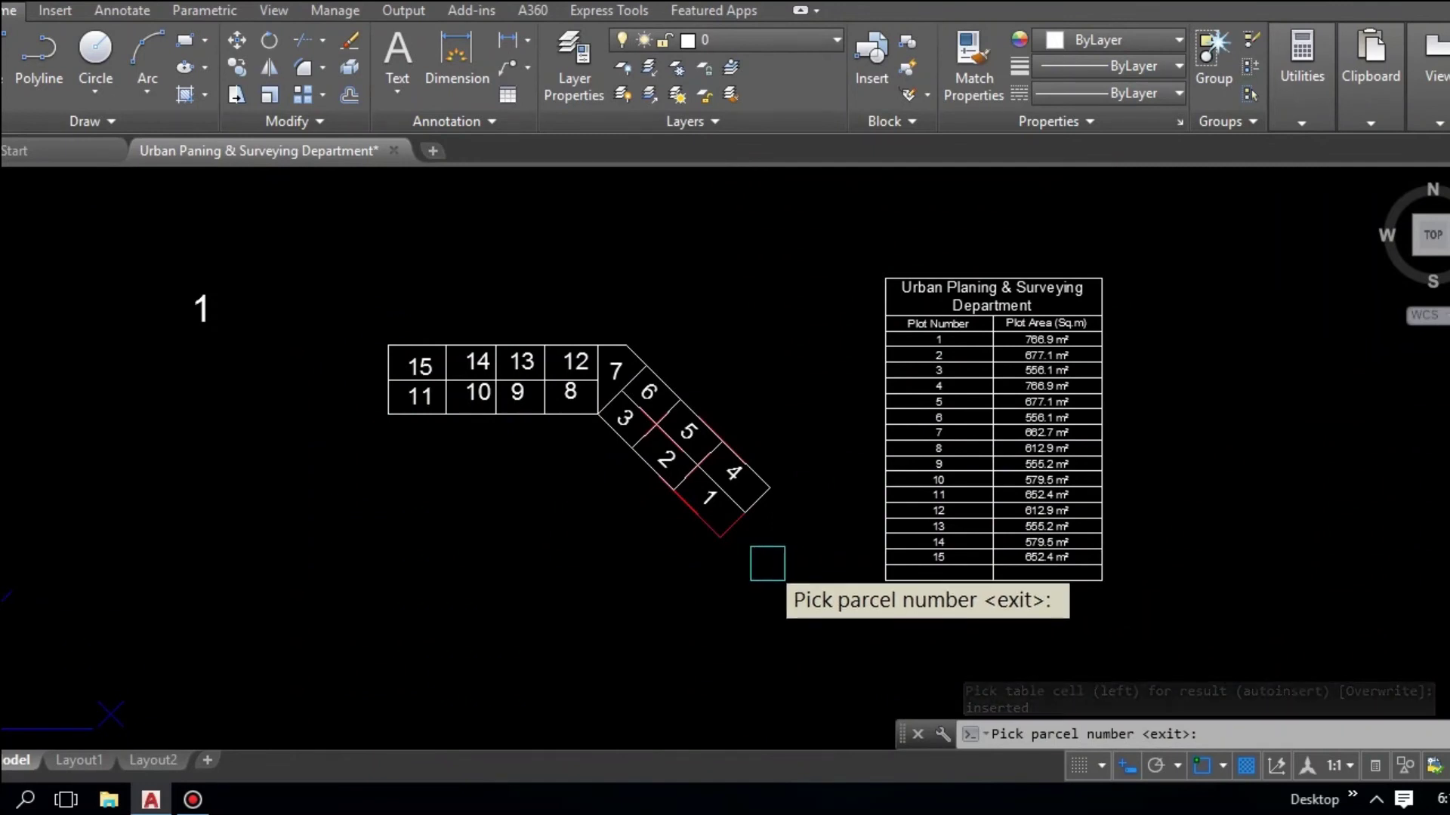
scroll(737, 540, "up", 3)
scroll(689, 541, "down", 1)
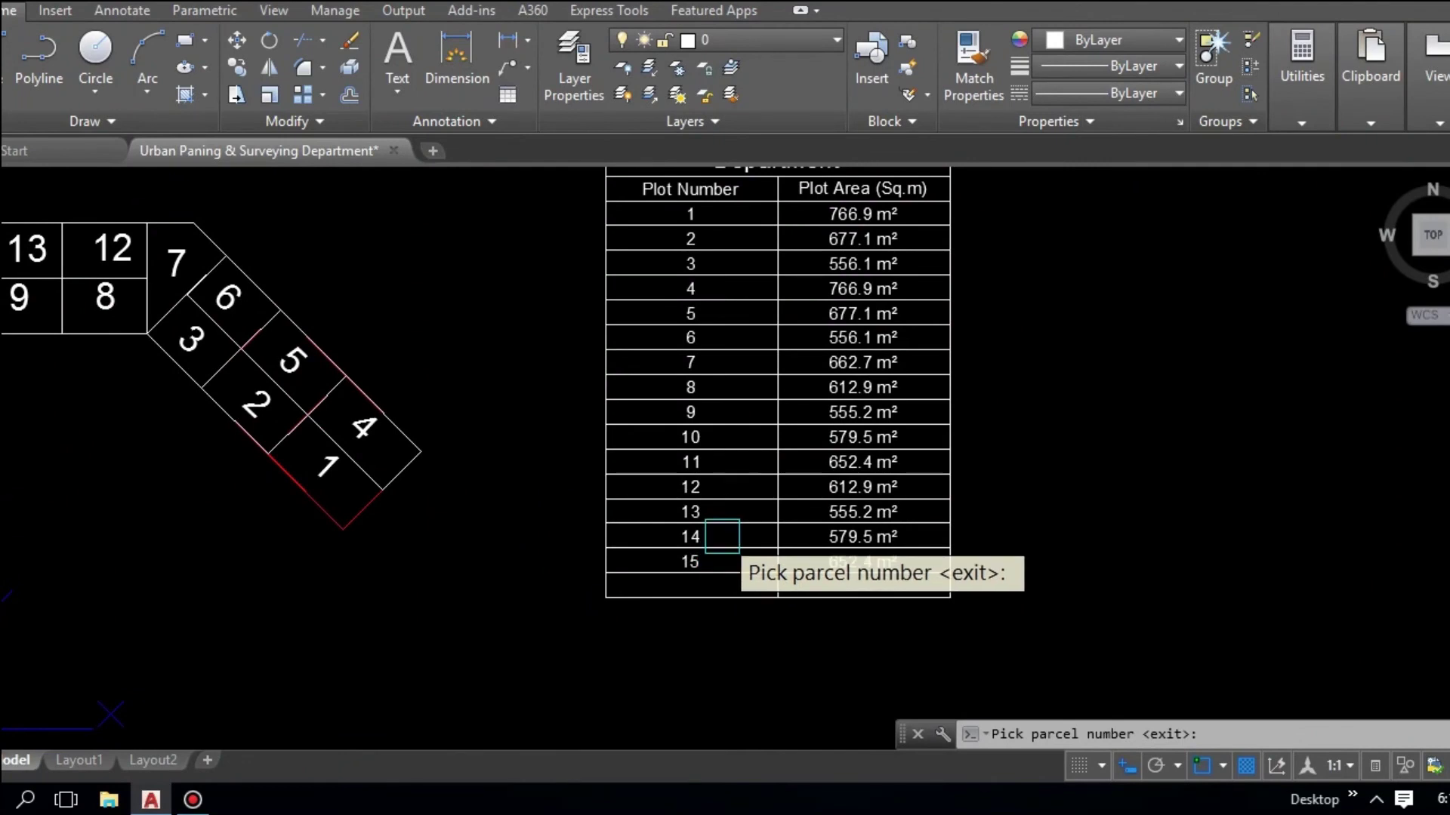
key("Escape")
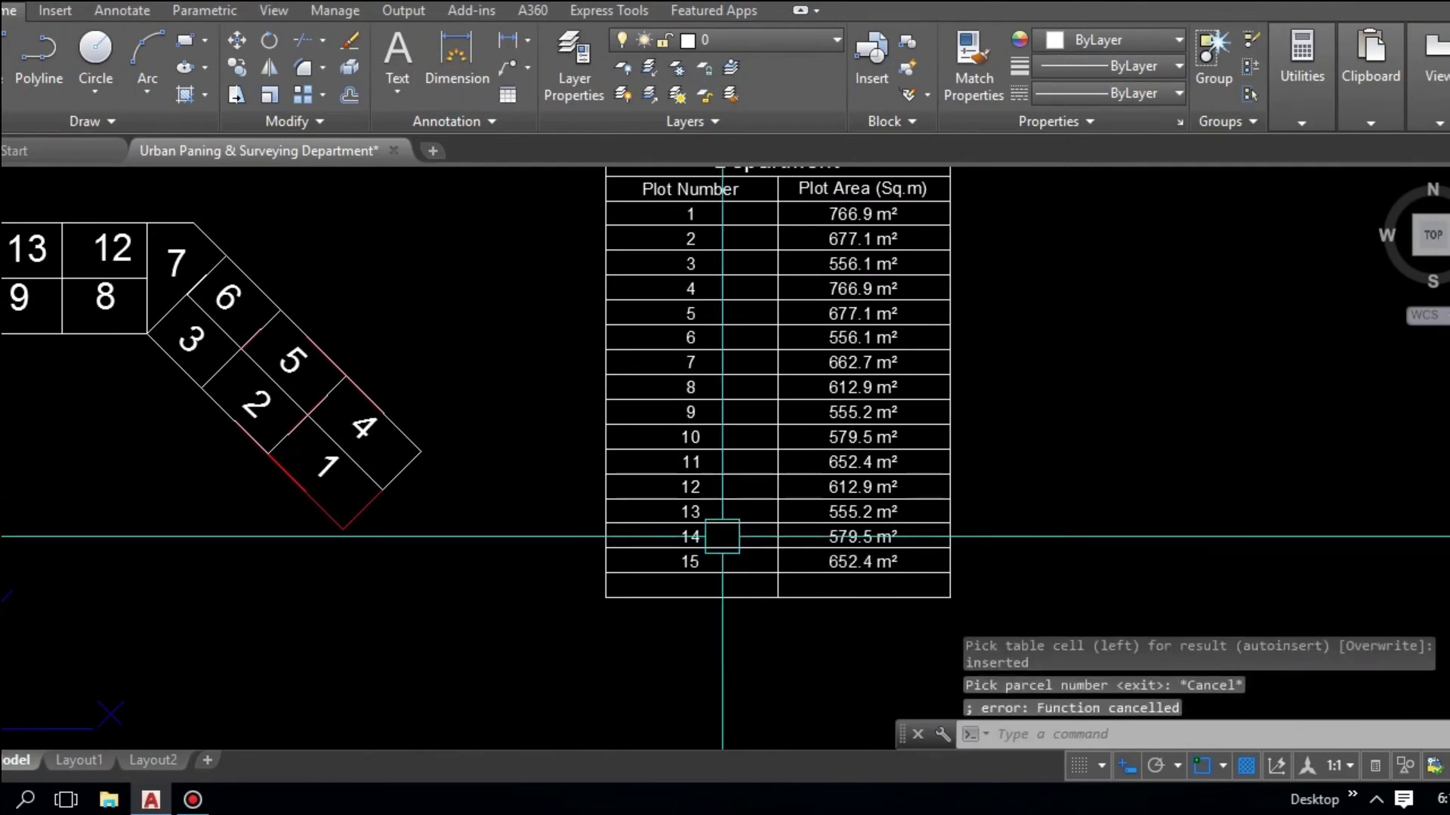
scroll(747, 535, "down", 3)
scroll(766, 559, "up", 3)
middle_click_drag(840, 586, 789, 498)
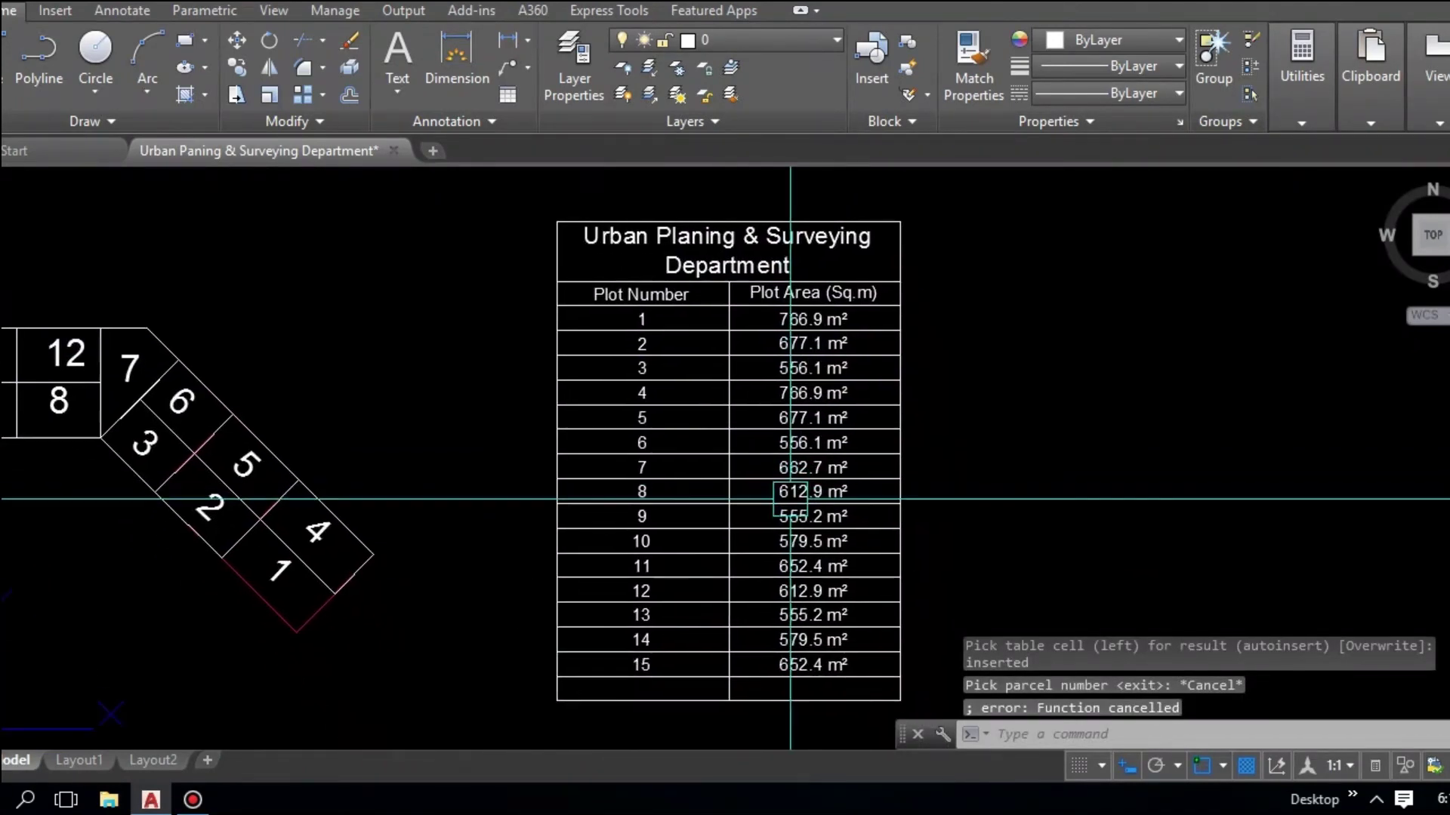
scroll(664, 234, "up", 2)
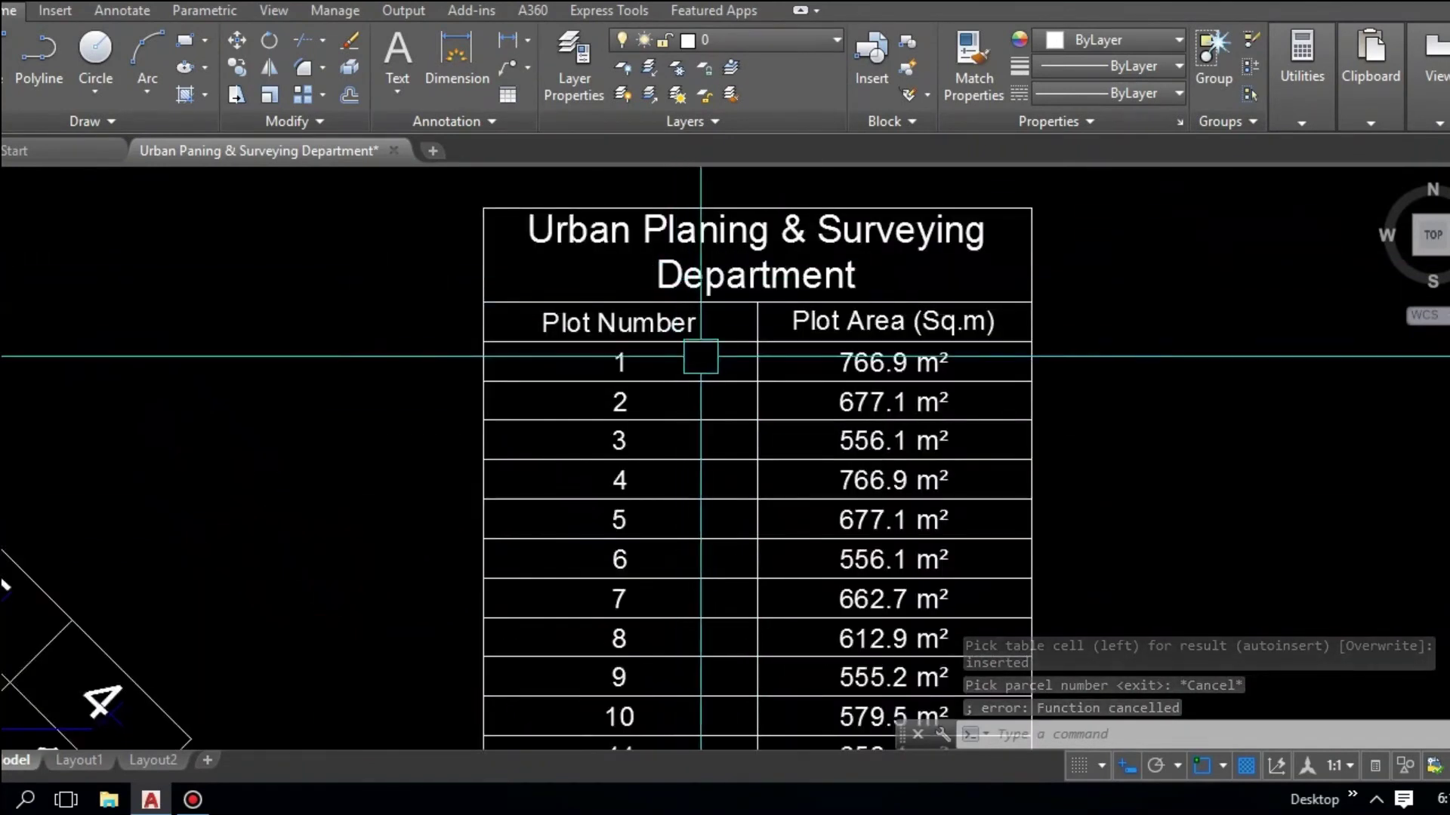
Check every row of the finished area table down to plot 15 and compare it with the numbered plots
middle_click_drag(580, 289, 538, 328)
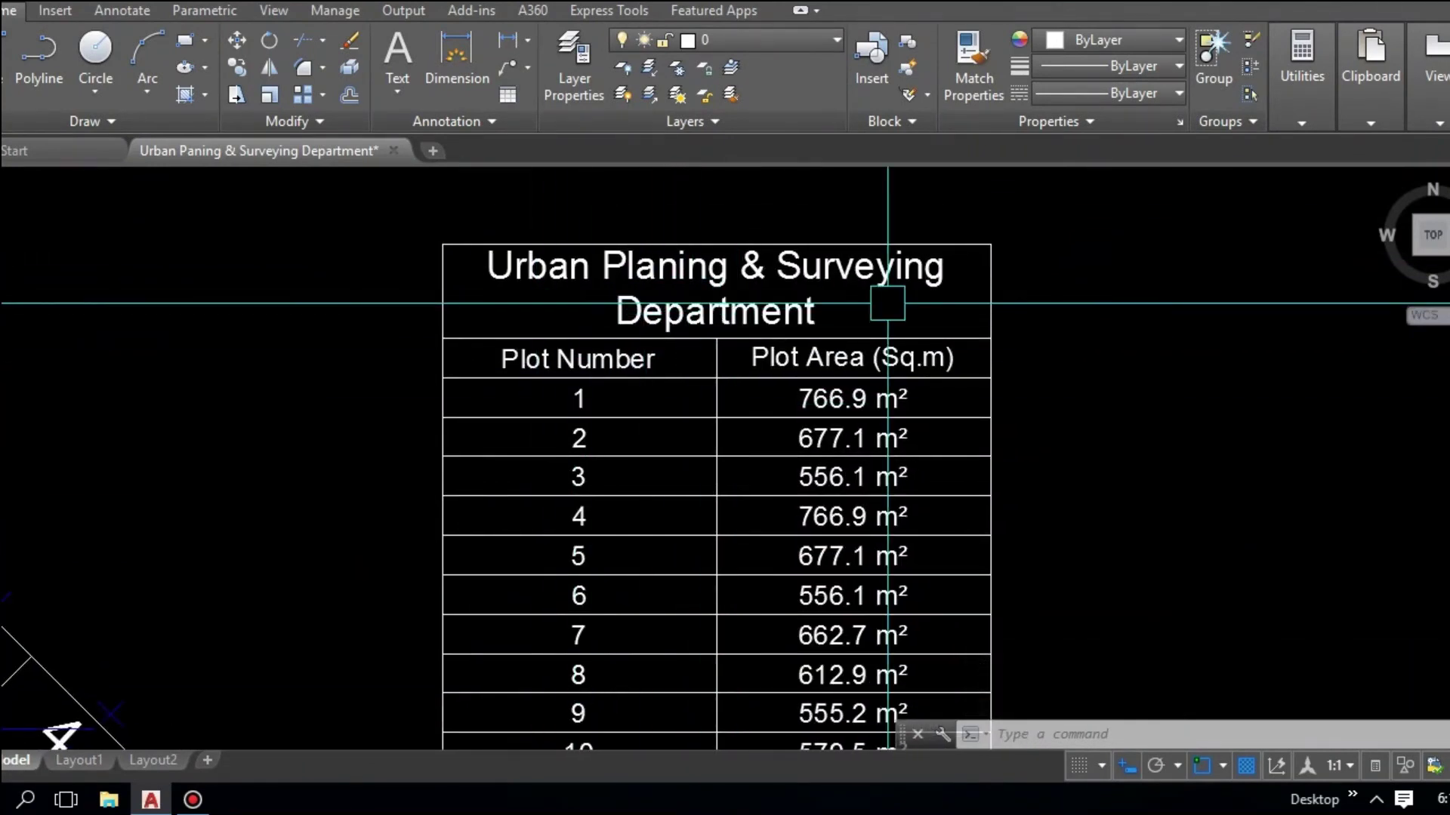
mouse_move(785, 393)
middle_mouse_down()
mouse_move(712, 408)
mouse_move(573, 333)
middle_mouse_up()
scroll(637, 347, "up", 2)
scroll(683, 388, "down", 2)
middle_click_drag(682, 524, 666, 246)
scroll(660, 518, "down", 2)
scroll(767, 315, "up", 4)
scroll(823, 383, "down", 2)
middle_click_drag(823, 383, 804, 283)
scroll(809, 518, "down", 4)
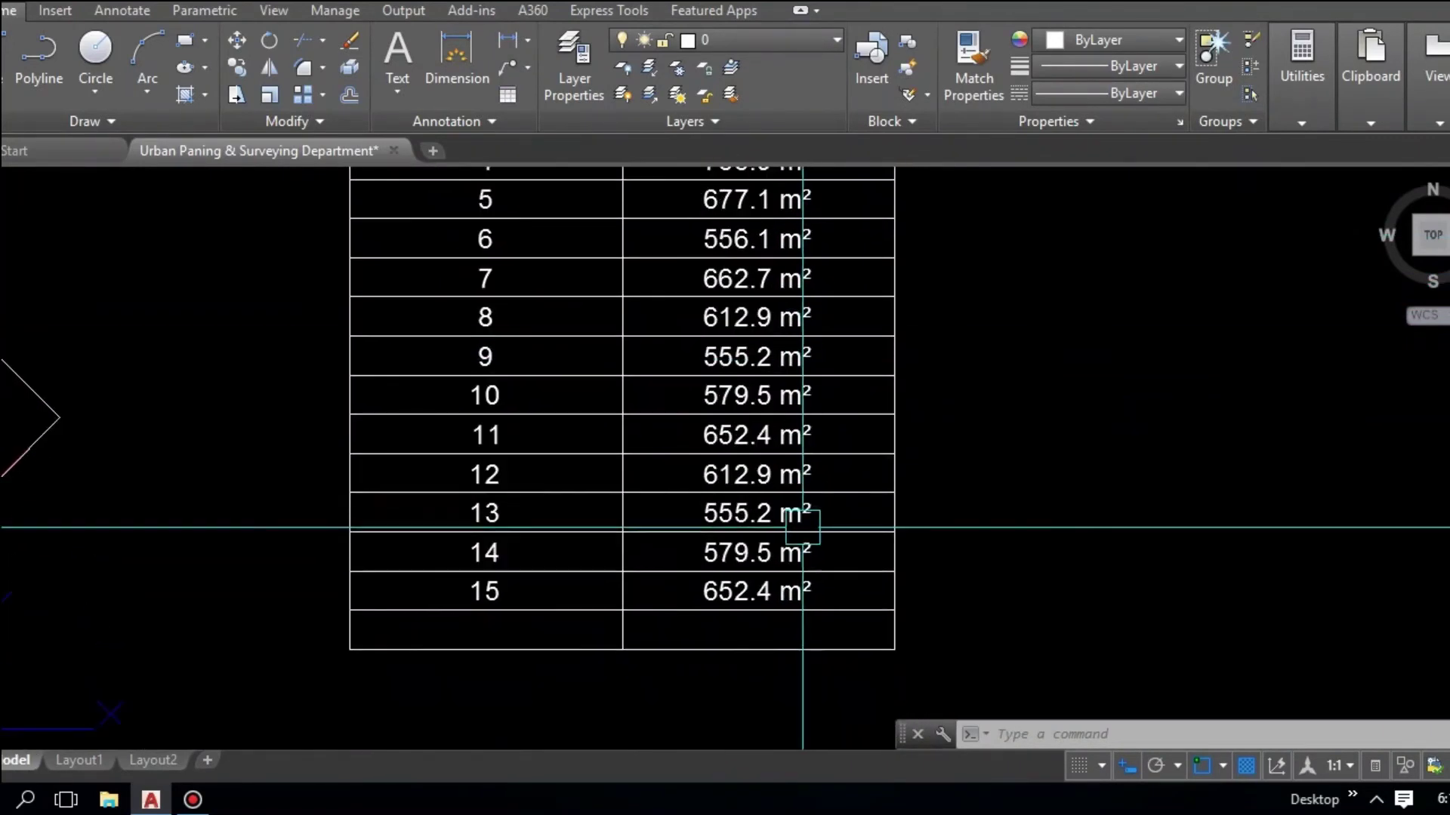
key("Escape")
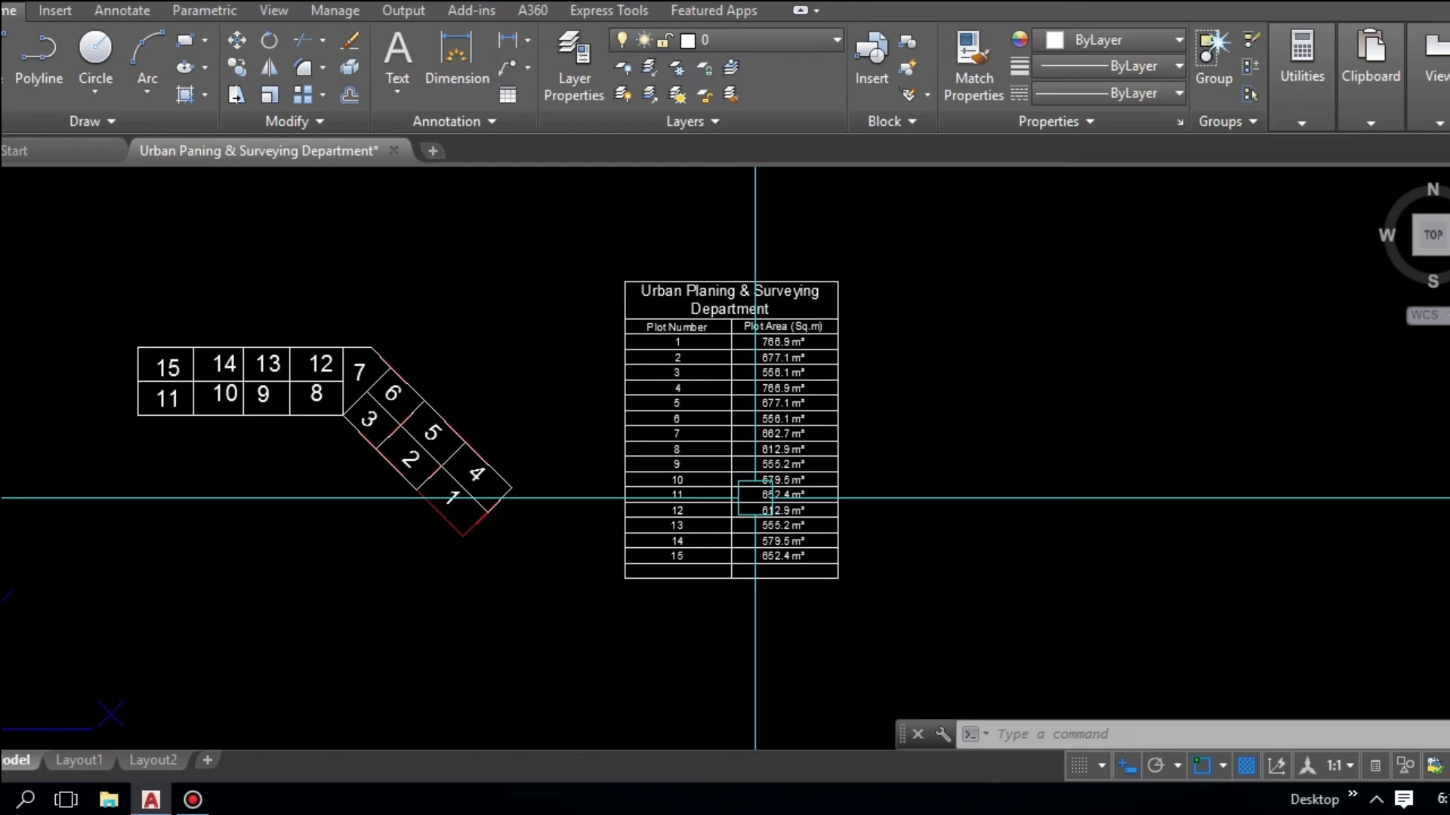
middle_click_drag(755, 499, 719, 502)
key("Escape")
key("Escape")
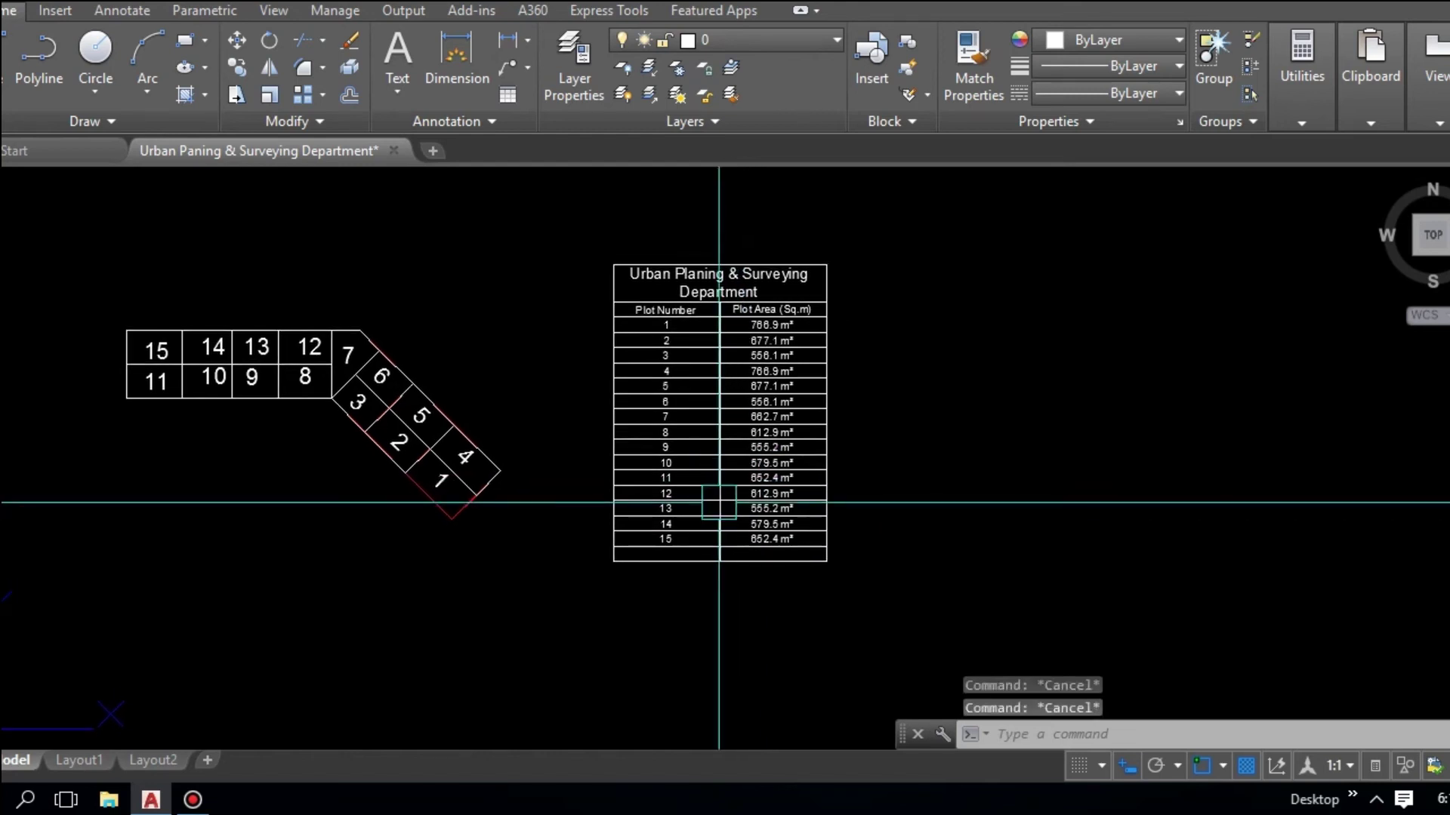
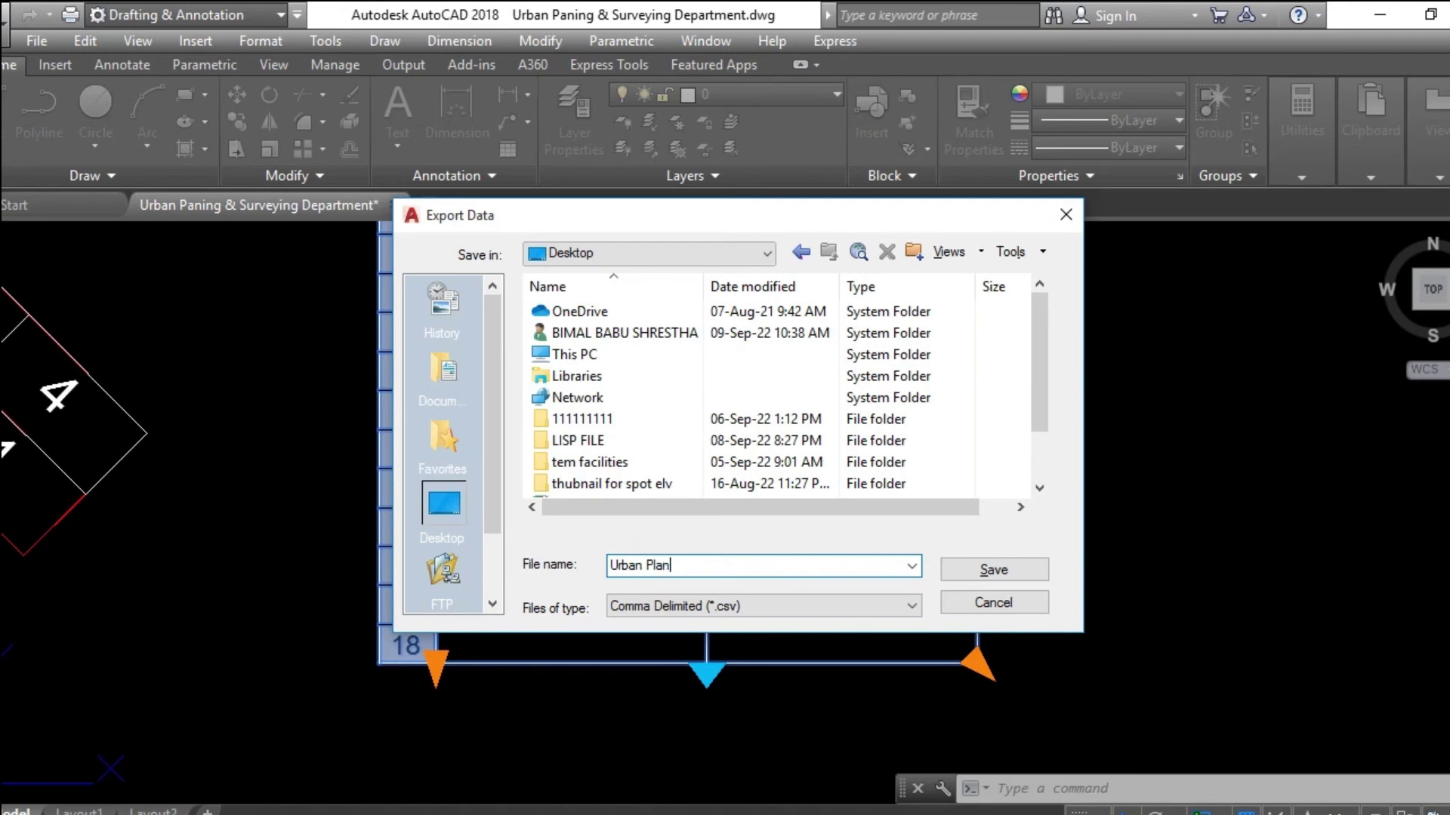
Export the table to the Desktop as a comma-delimited CSV file named "Urban Planing & Surveying Department"
type("ing & sURVEY")
key("BackSpace")
key("BackSpace")
key("BackSpace")
key("BackSpace")
type("Surveying Department")
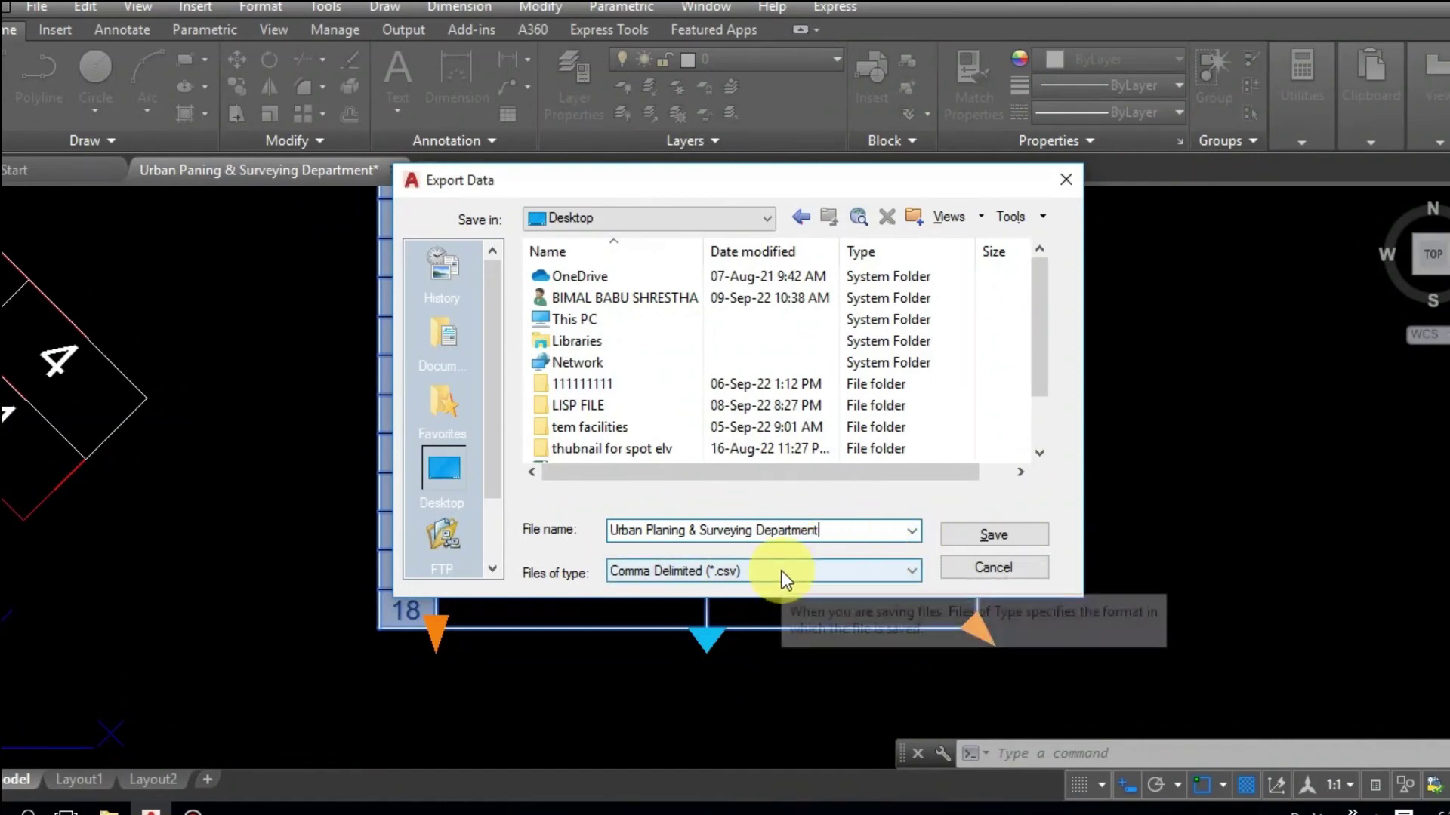
left_click(983, 537)
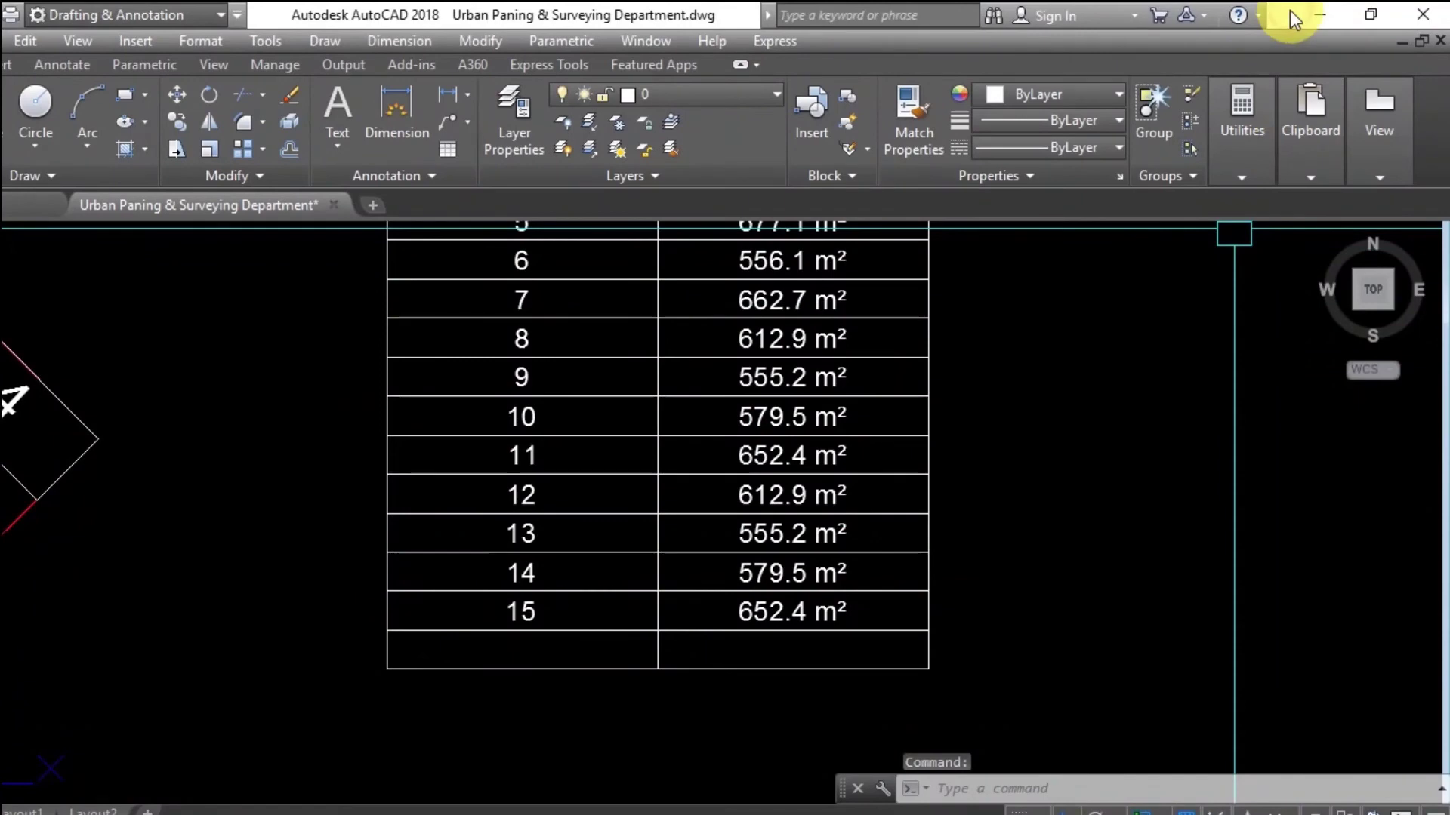
Switch to the desktop, open the exported Urban Planing & Surveying Department CSV in Excel and dismiss the activation notice
left_click(1323, 14)
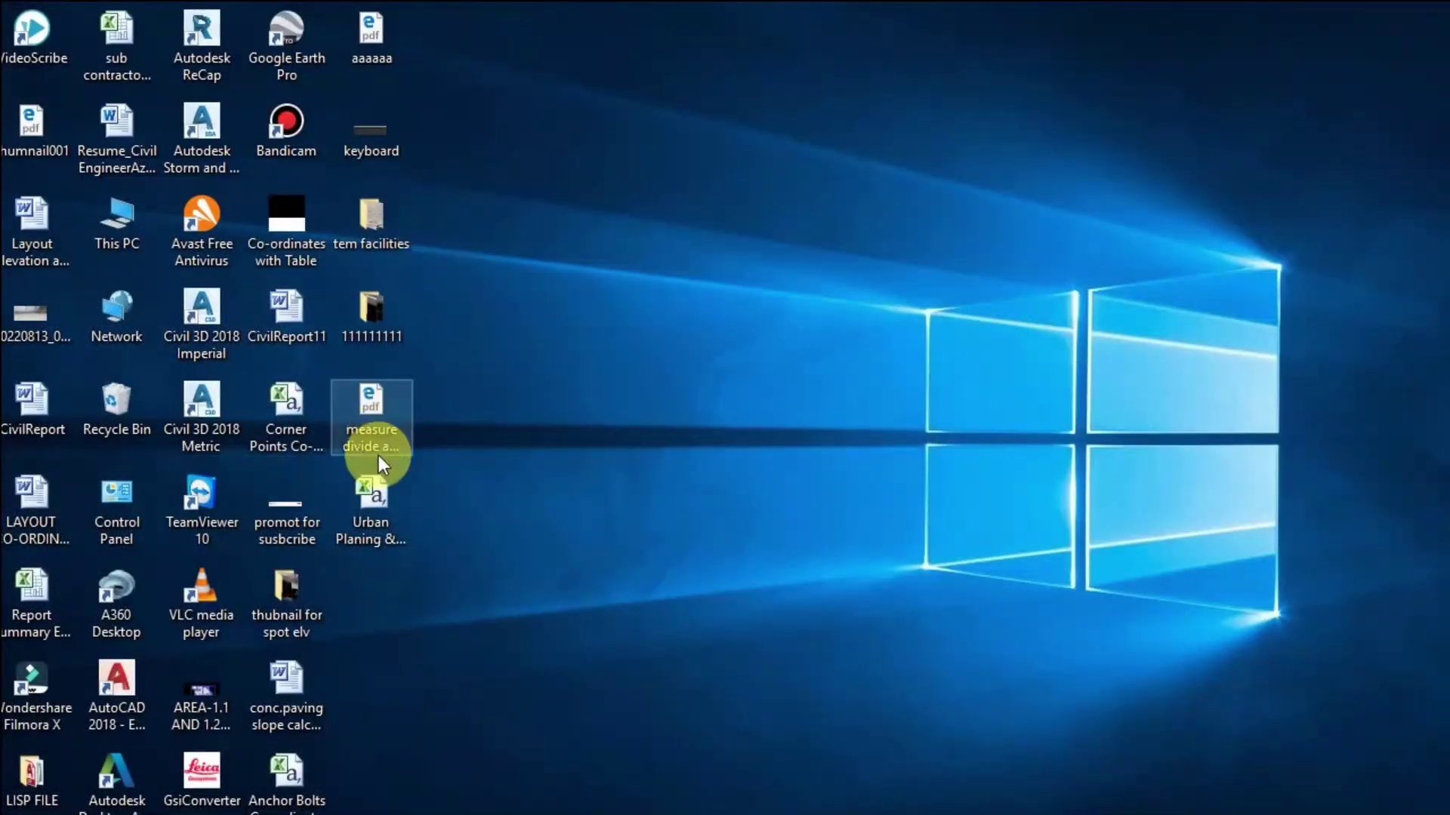
double_click(383, 513)
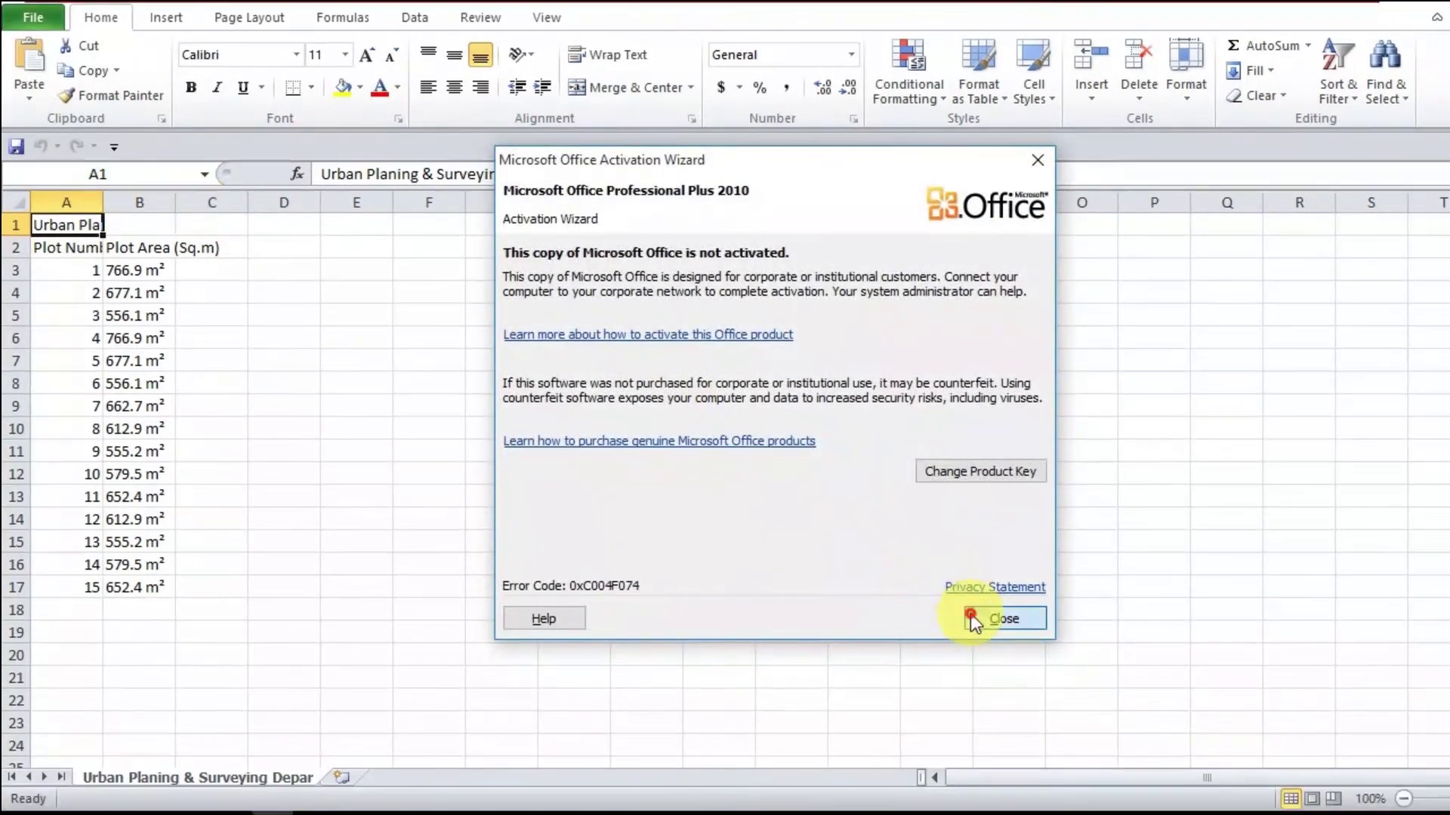
left_click(1000, 644)
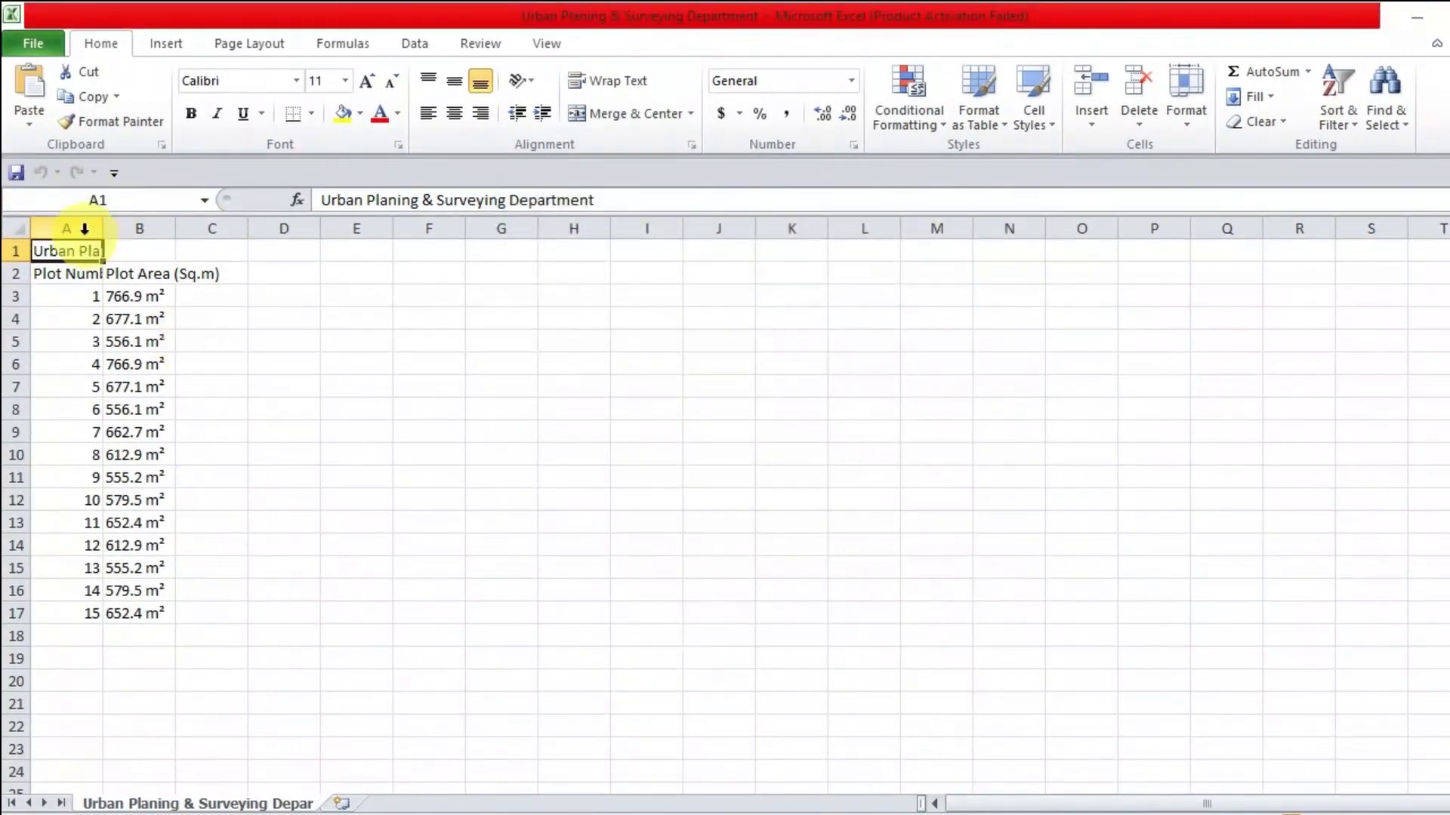
Merge and center the title across A1:C1, and widen columns A, B and C to fit their text
left_click_drag(76, 255, 192, 251)
left_click(657, 113)
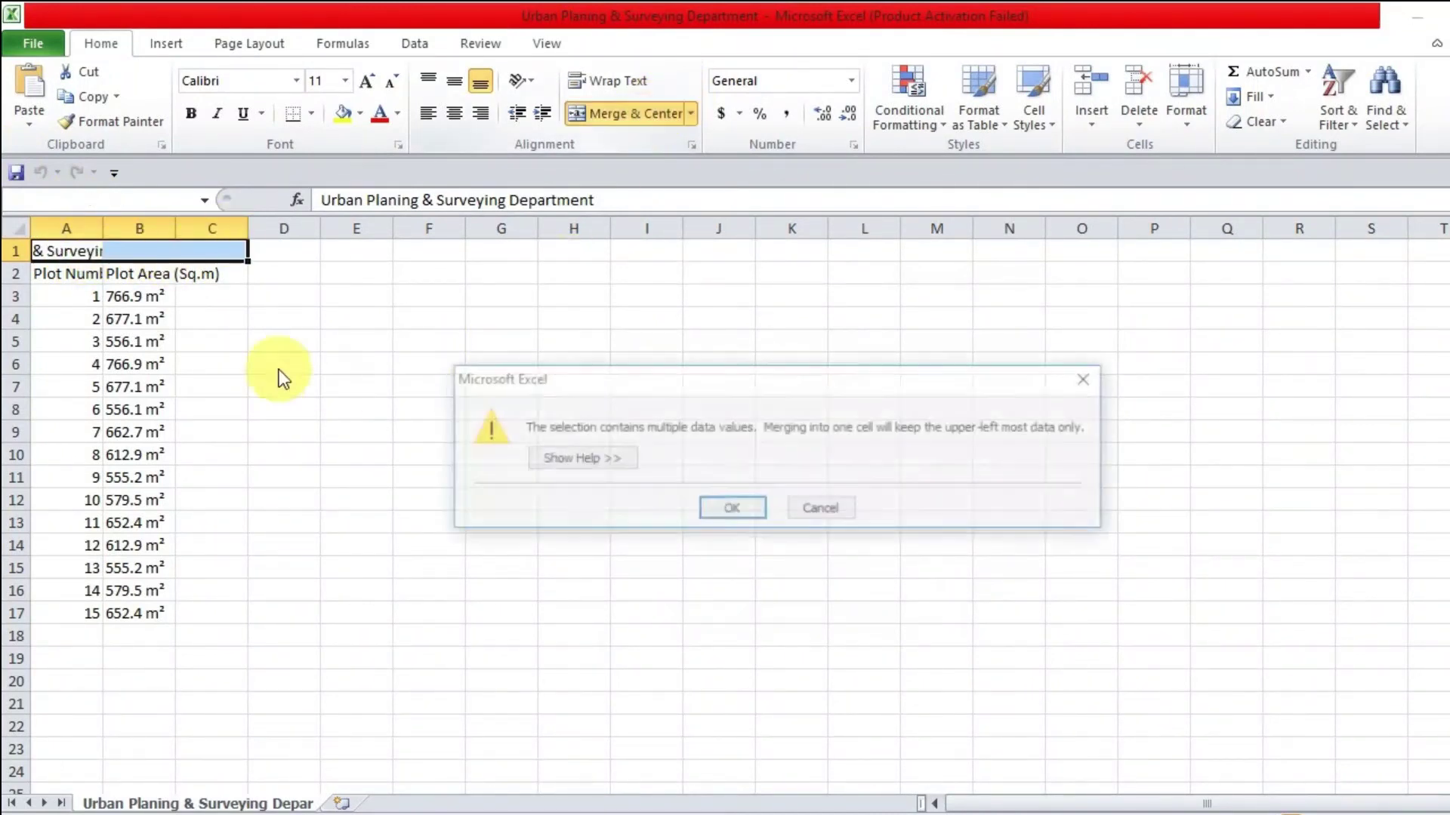
left_click(721, 512)
left_click(329, 344)
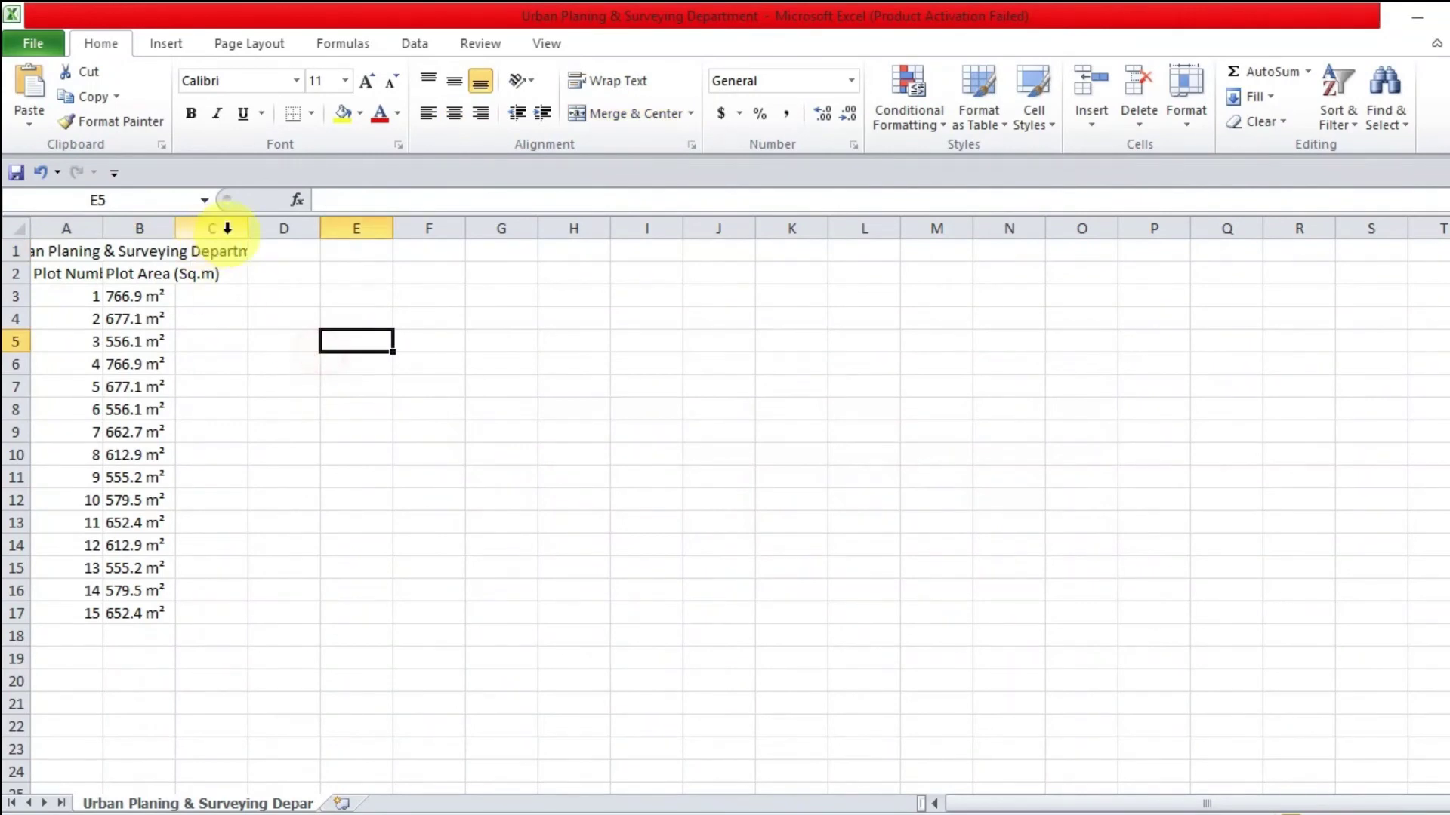
left_click_drag(249, 228, 339, 260)
left_click_drag(176, 230, 228, 249)
left_click_drag(103, 229, 156, 249)
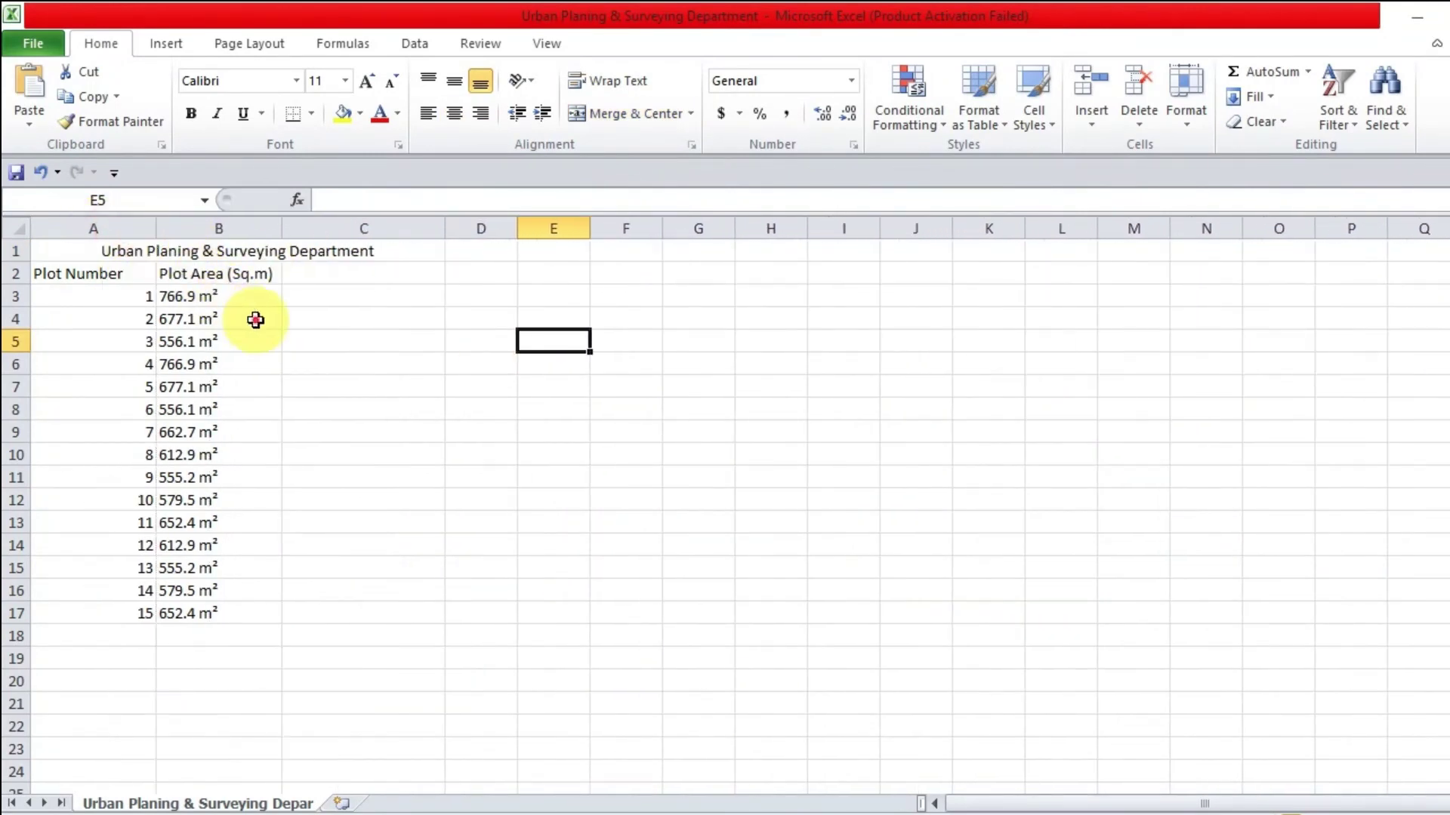
Center the headings, plot numbers and areas in cells A2:B17 horizontally
left_click(226, 323)
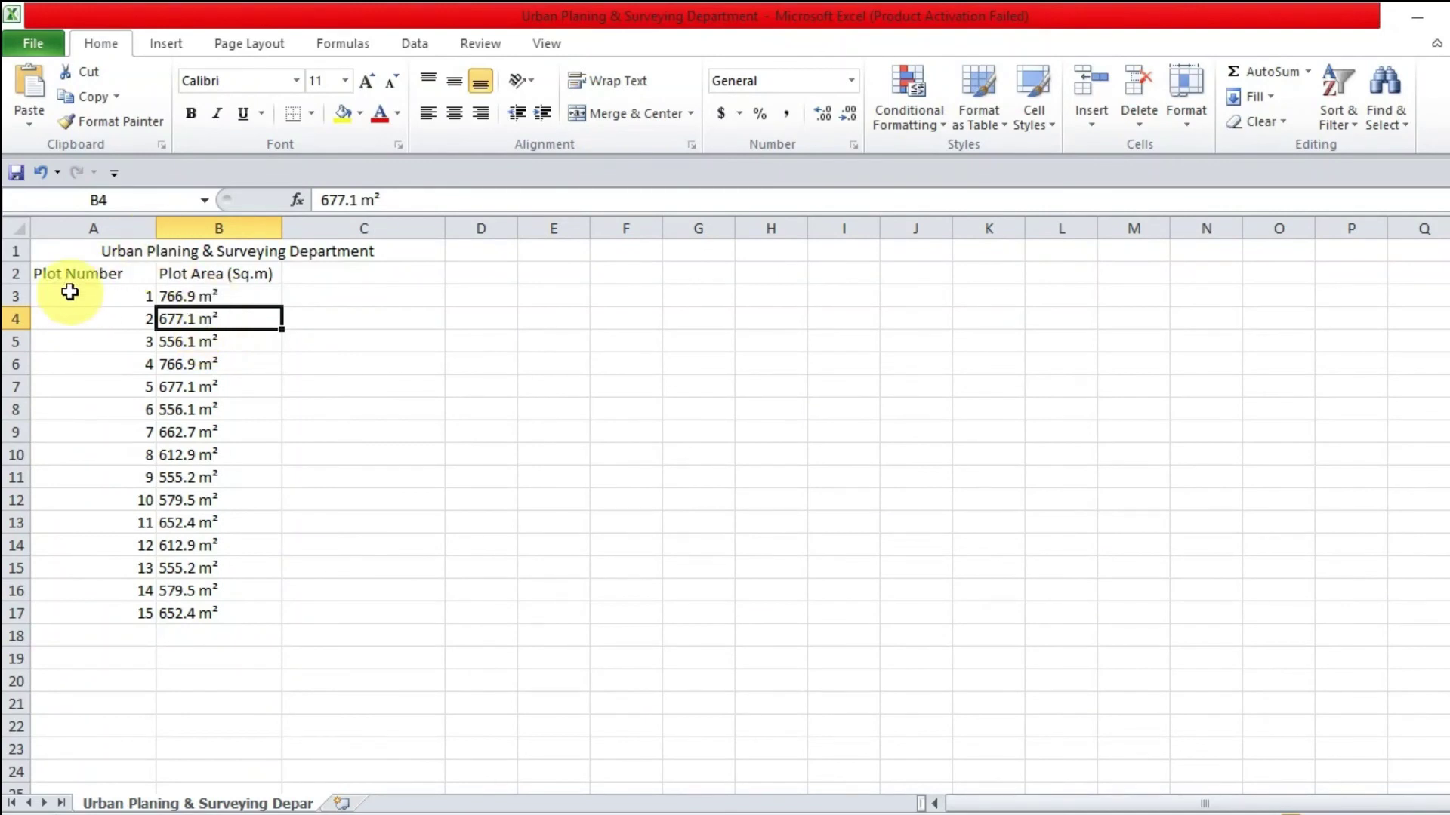
left_click_drag(78, 274, 283, 586)
left_click(454, 112)
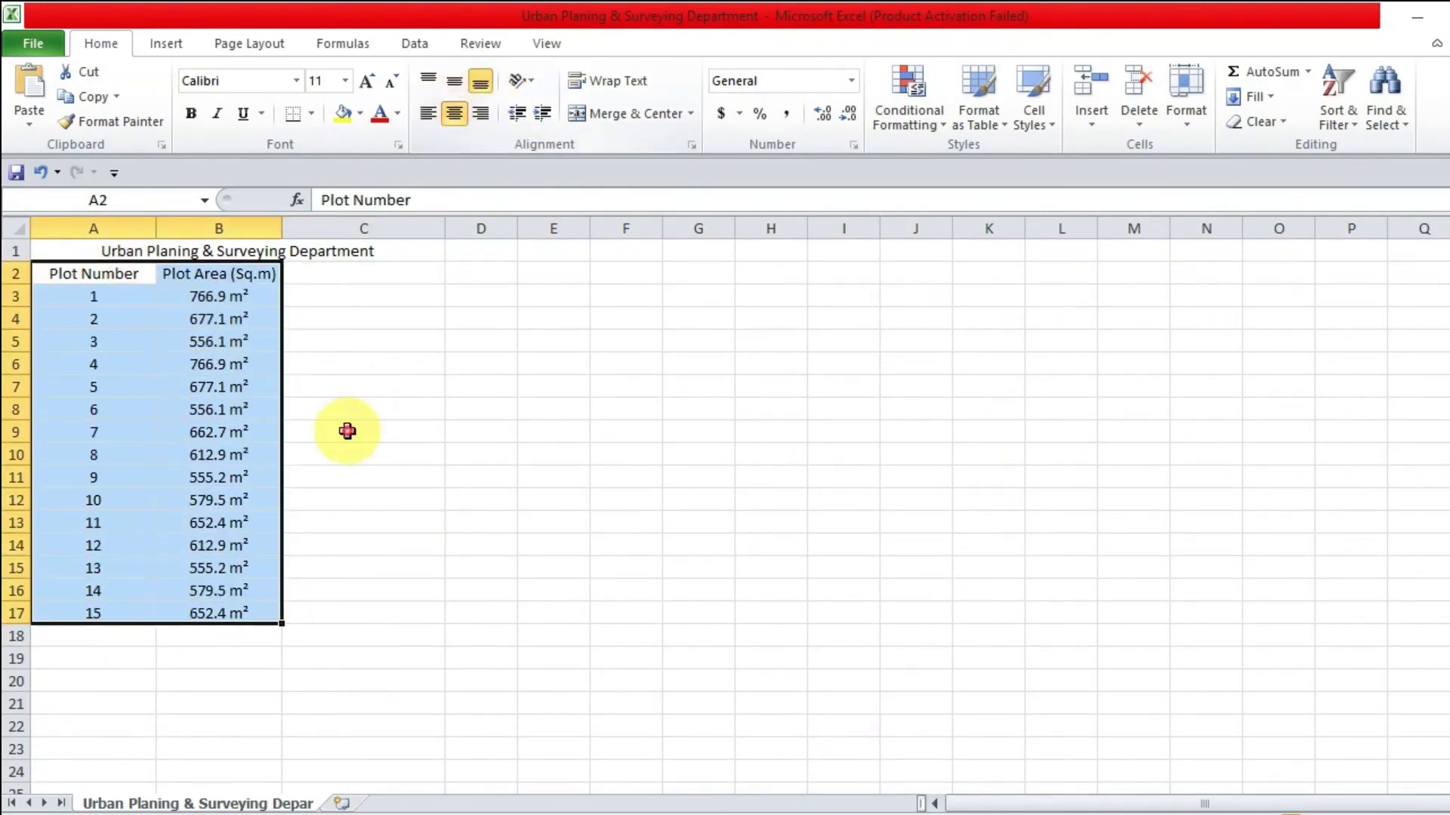
left_click(347, 427)
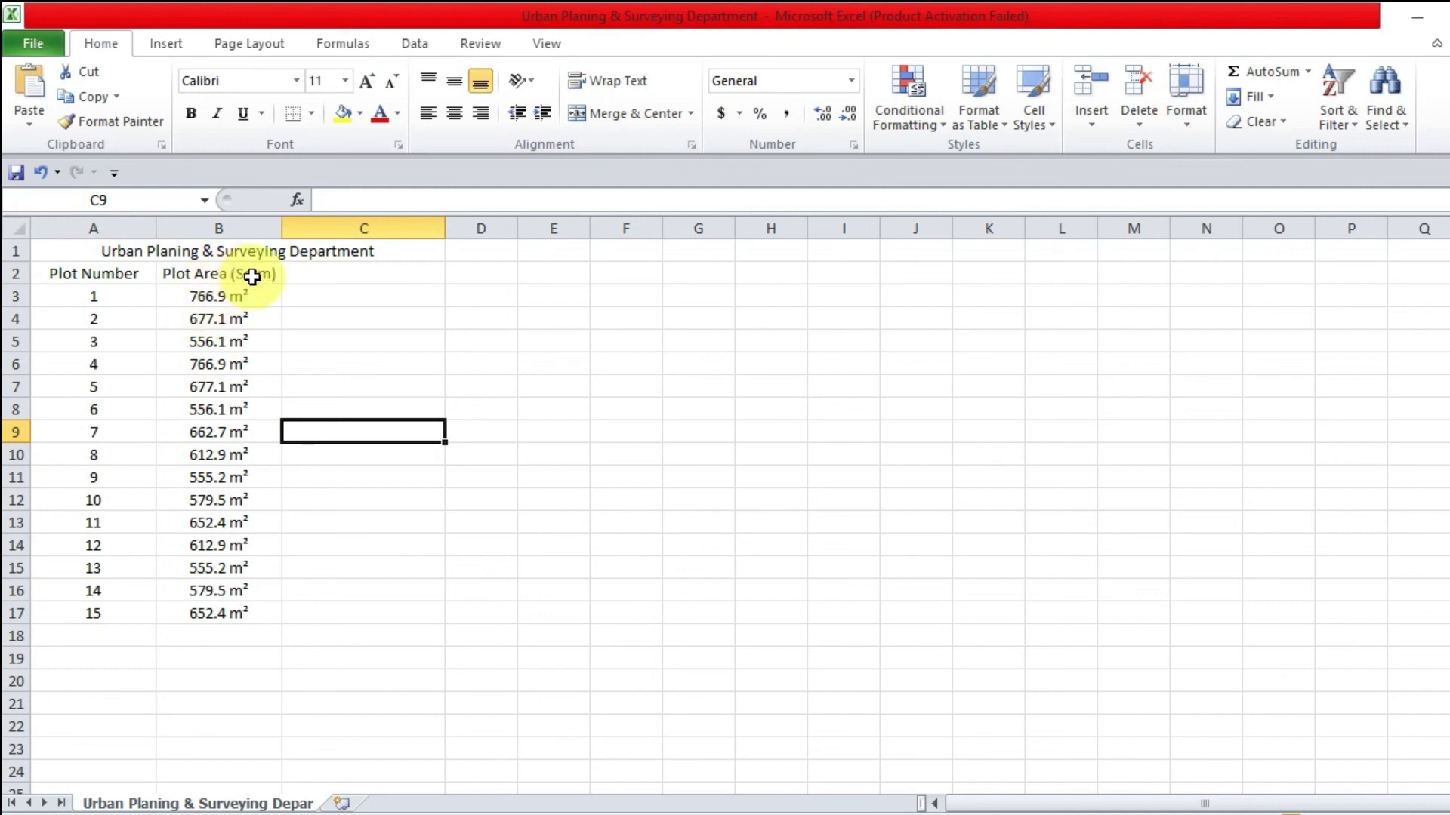
Split the areas in B3:B17 into number and unit columns with fixed-width Text to Columns, adding a column break after the m² text
left_click(253, 301)
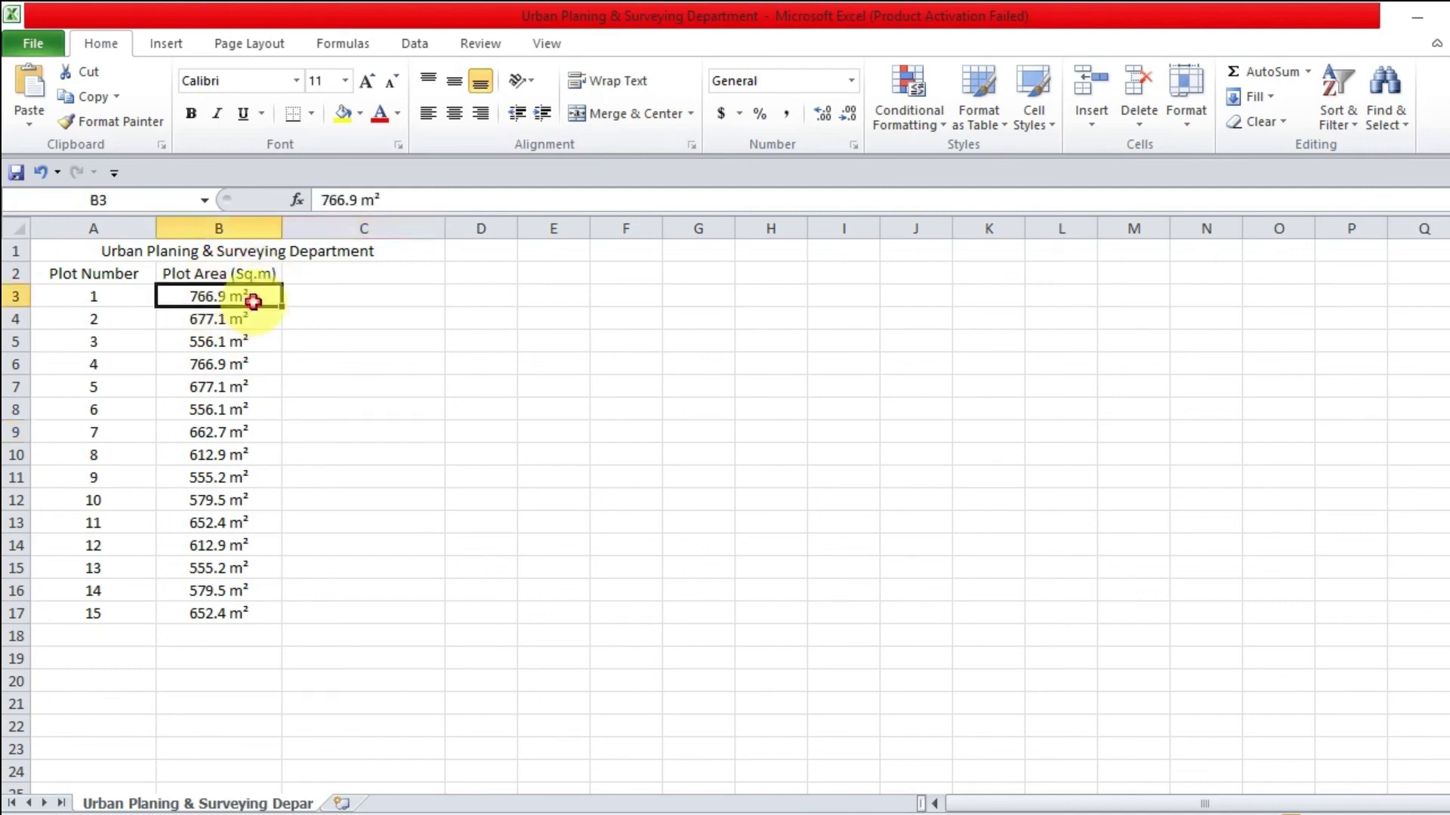
left_click_drag(253, 301, 258, 608)
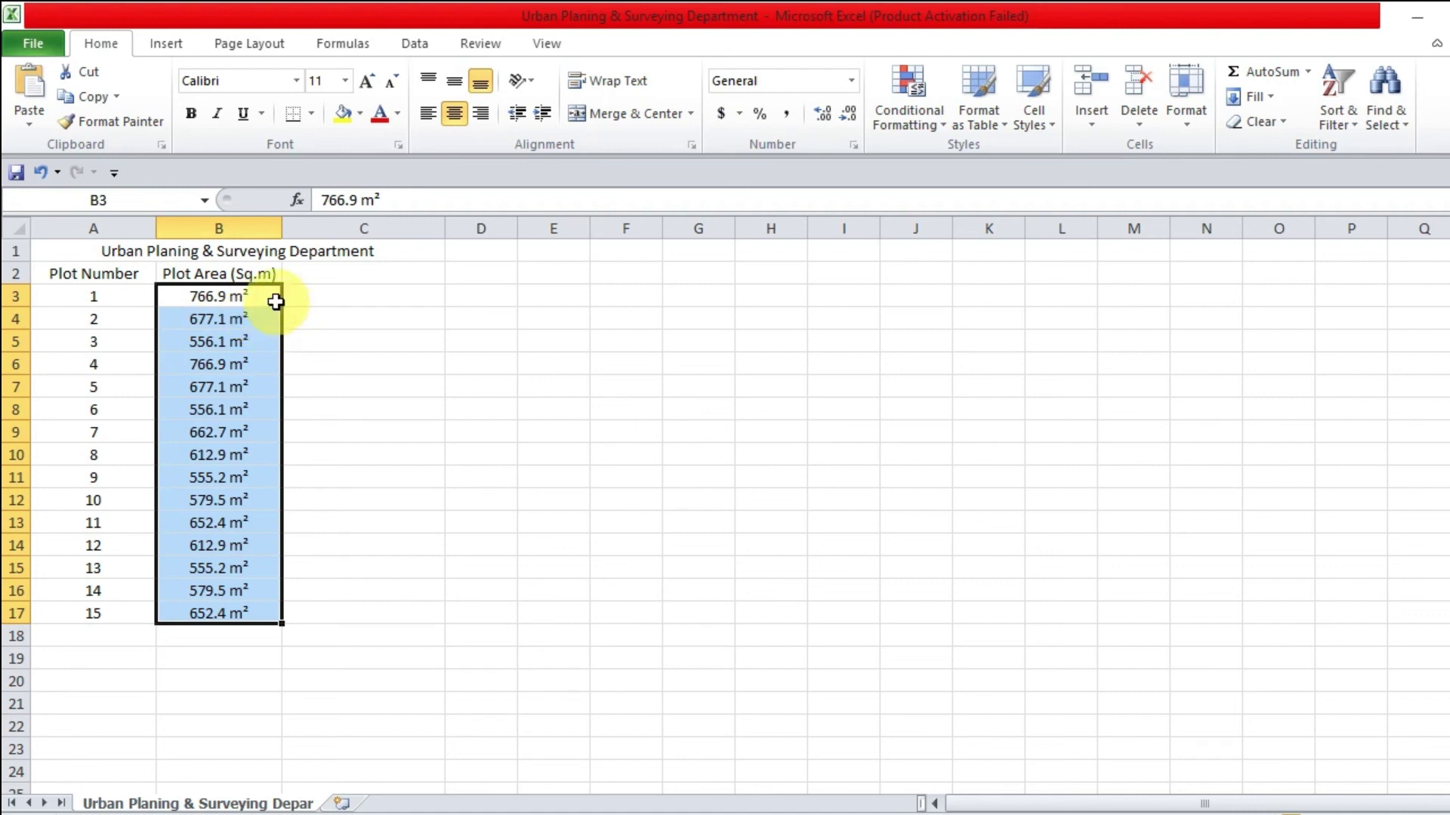
left_click(416, 39)
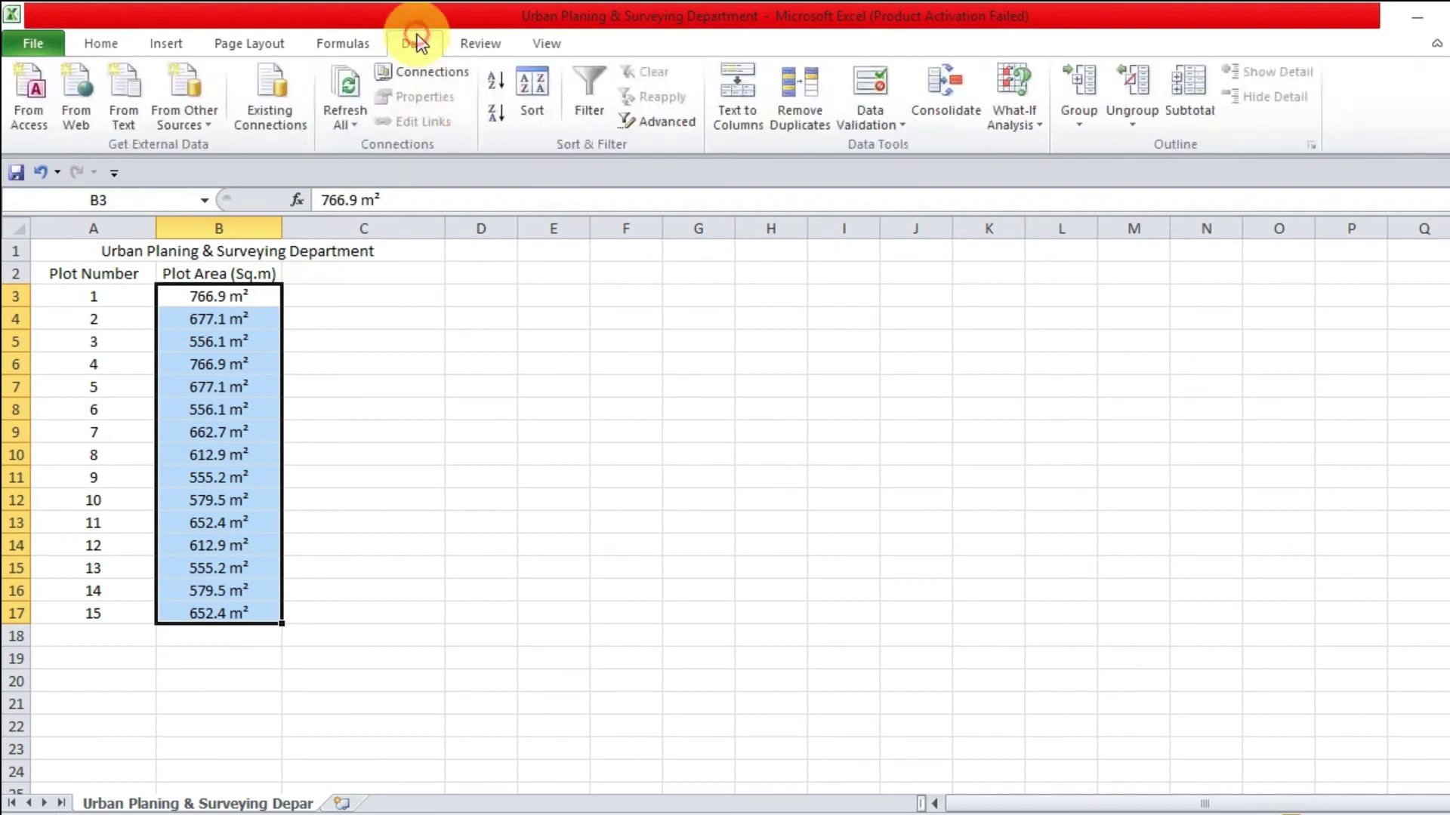
left_click(740, 117)
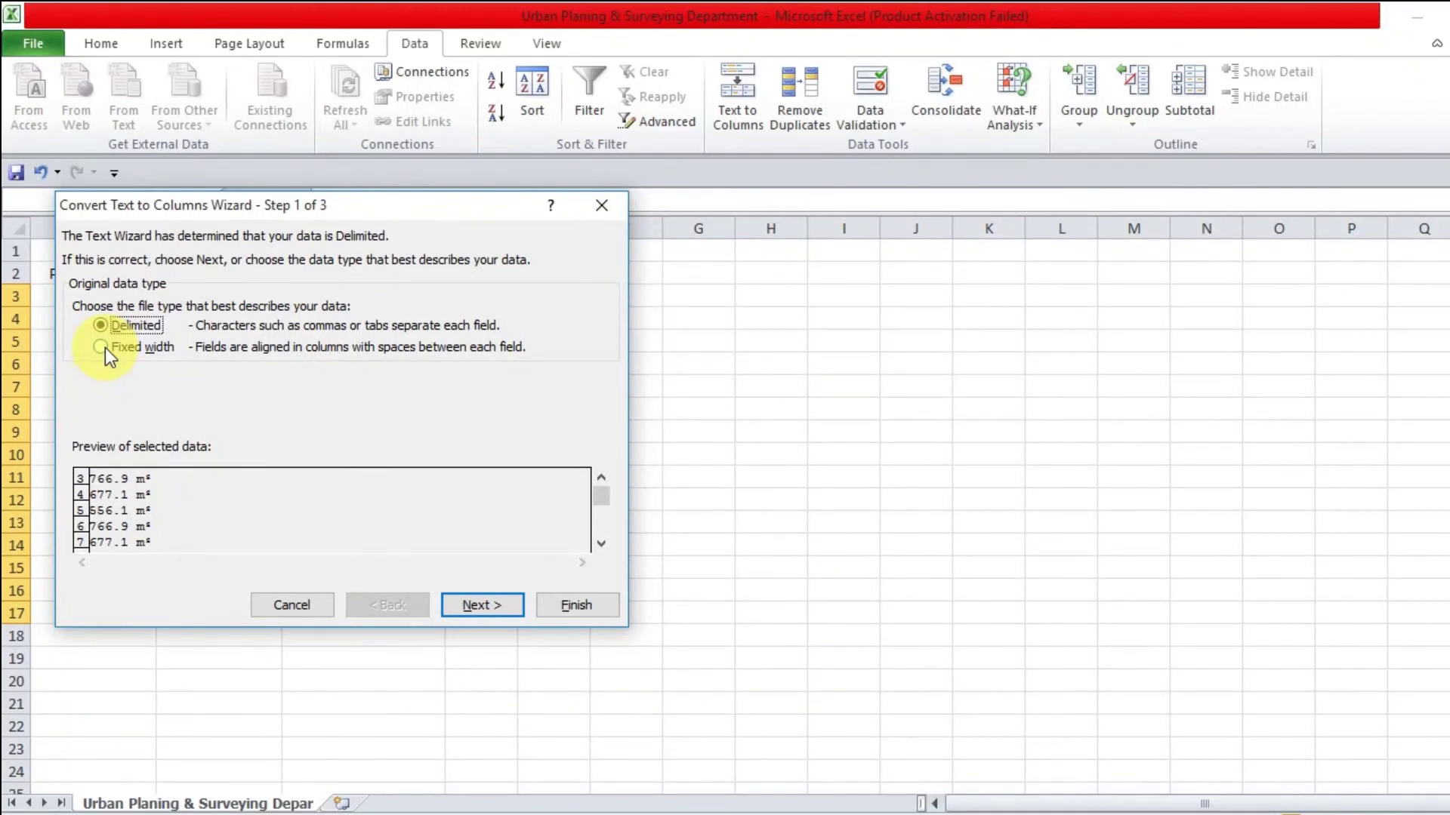
left_click(103, 347)
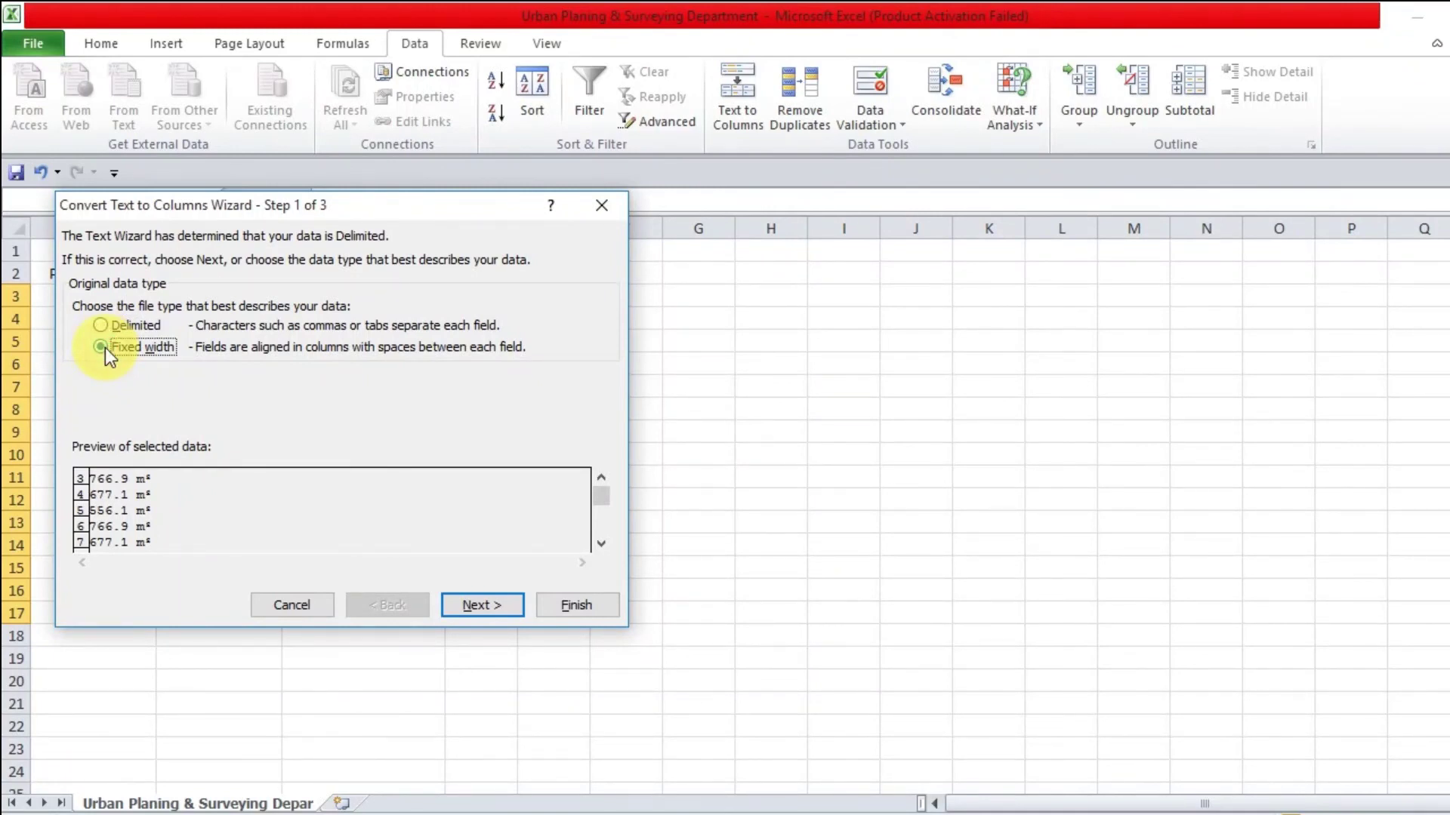
left_click(453, 602)
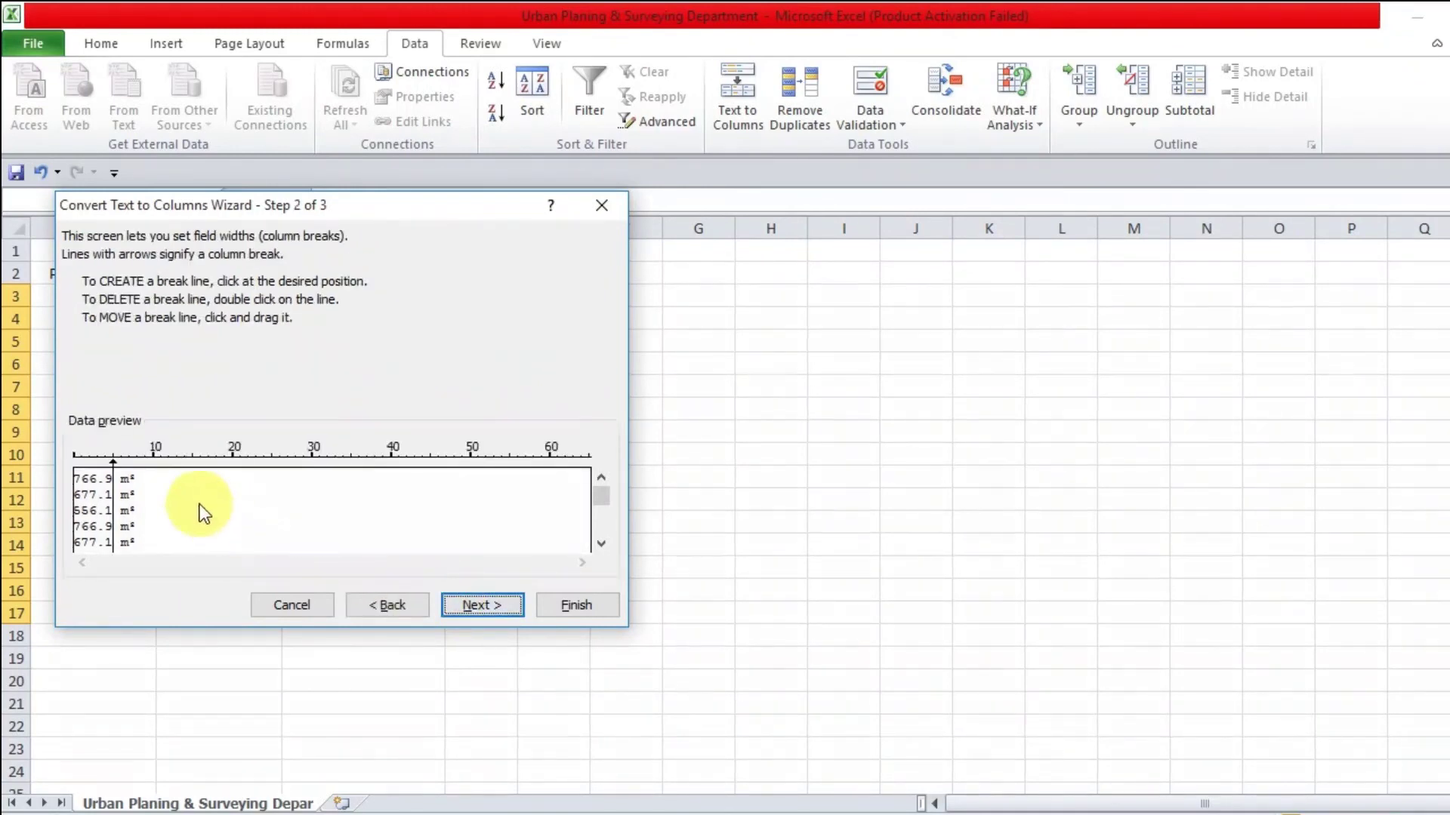
left_click(154, 458)
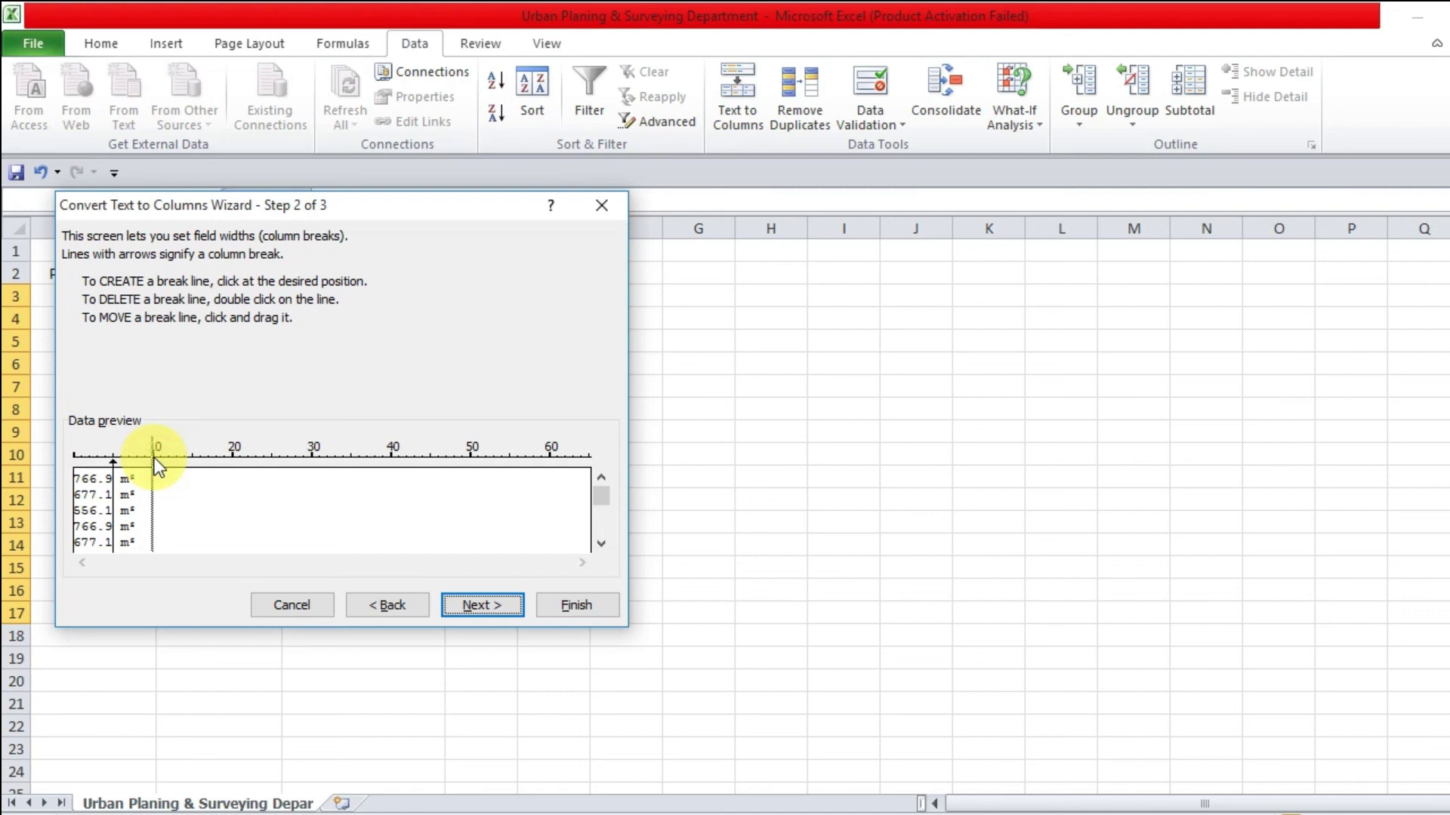
left_click_drag(154, 458, 138, 459)
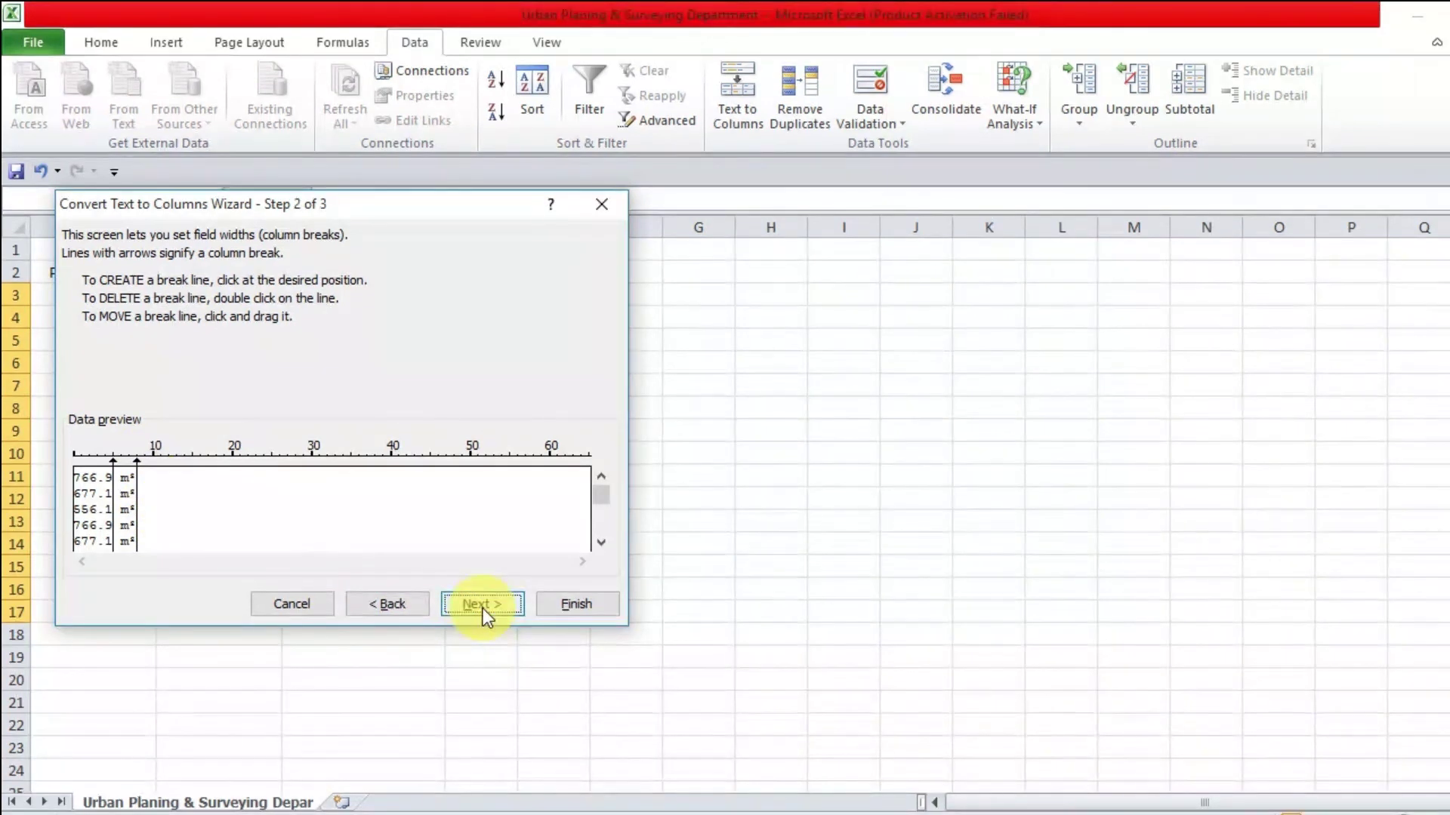
left_click(483, 606)
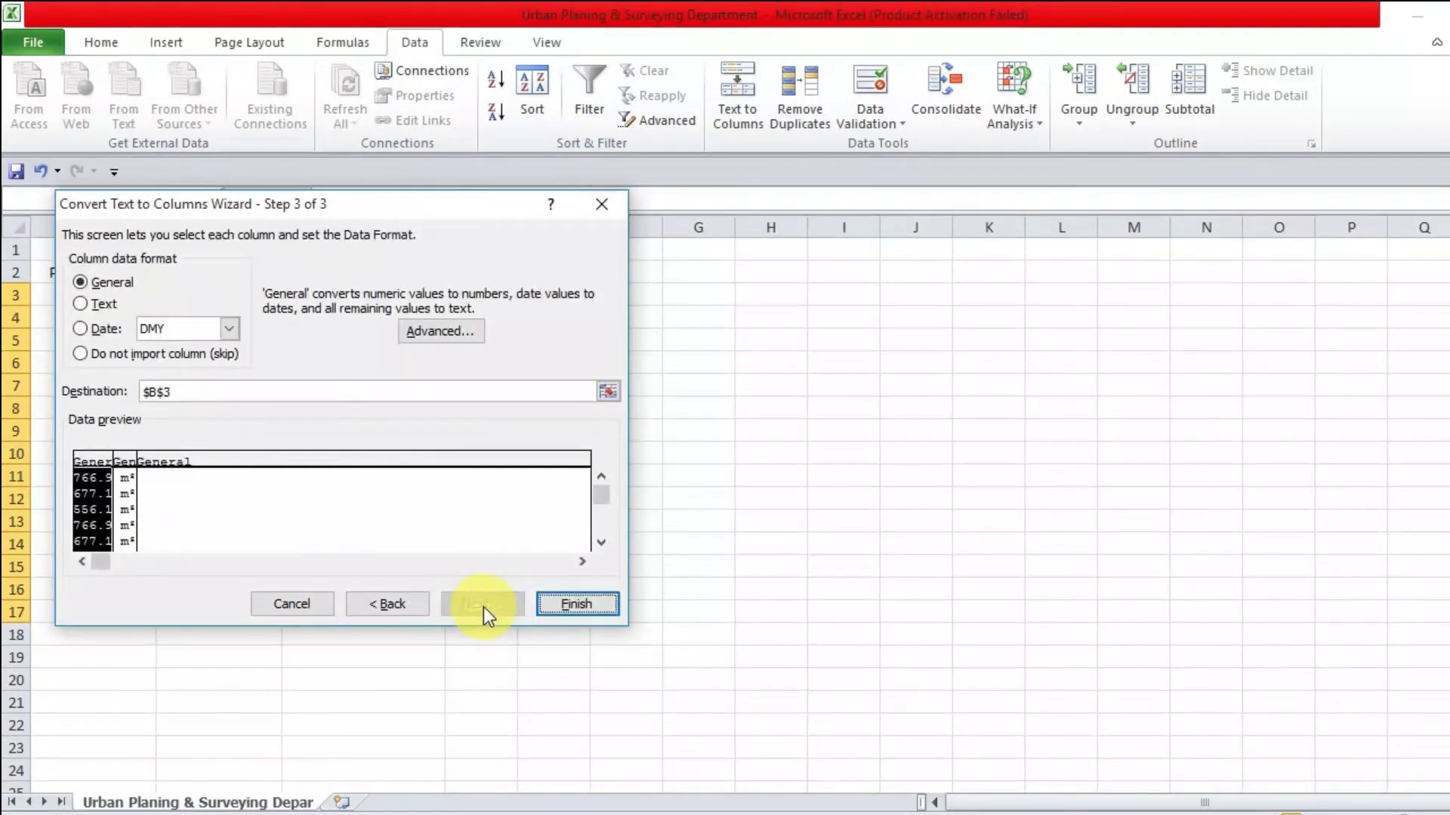
left_click(596, 602)
left_click(447, 363)
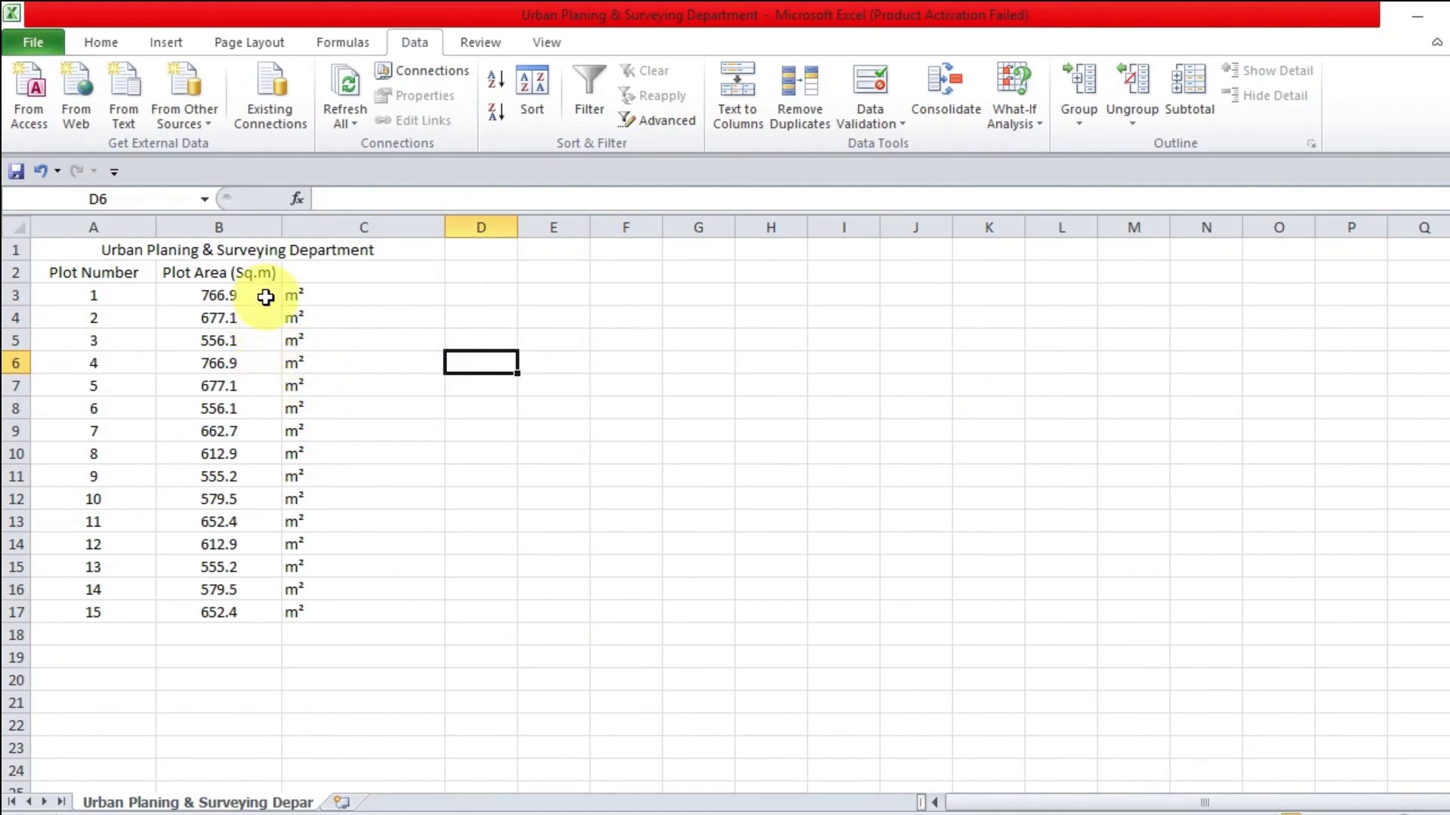
Enter the heading "Unit" in C2 above the separated m² column
left_click_drag(266, 295, 264, 613)
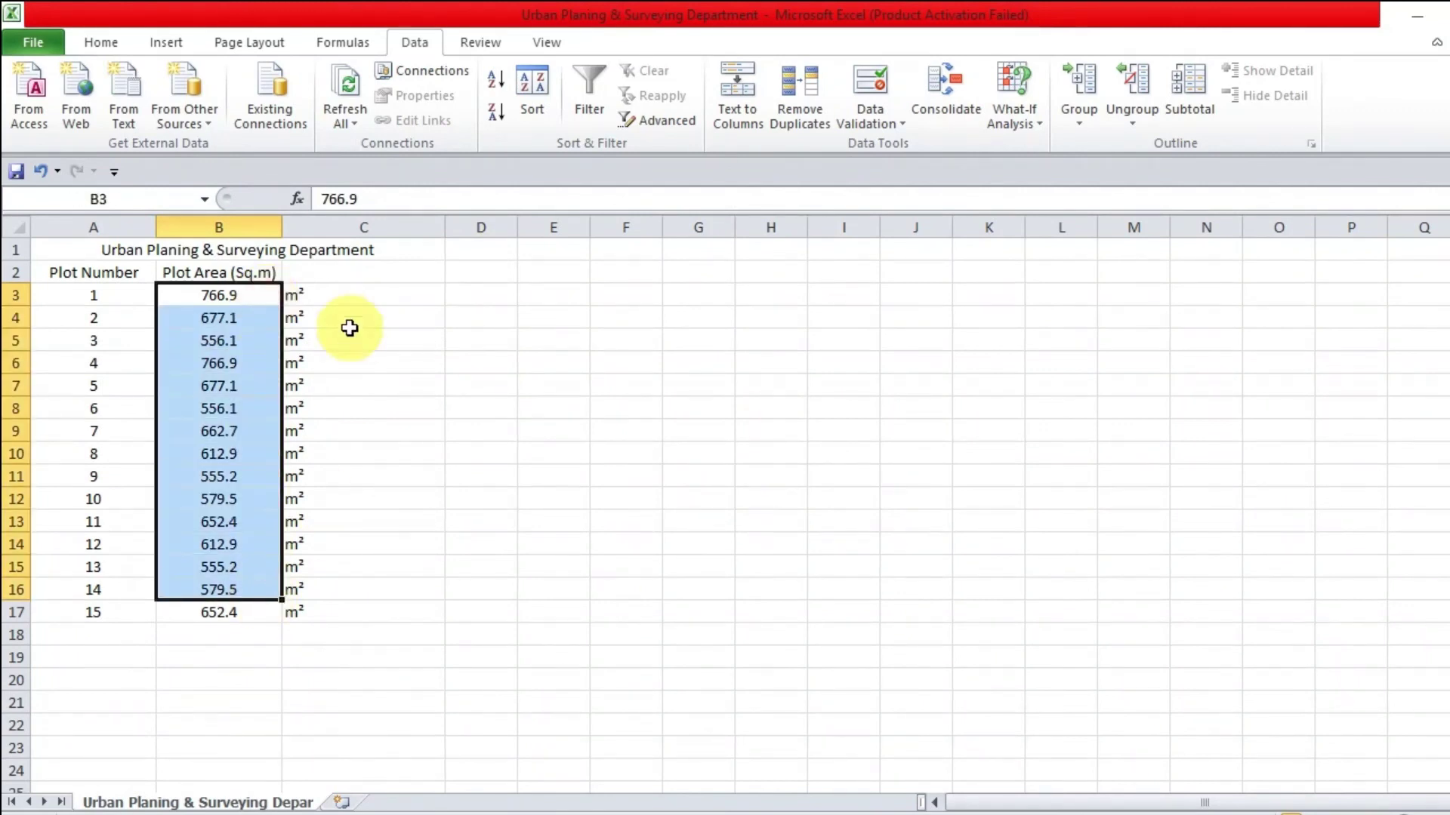
left_click_drag(349, 296, 375, 613)
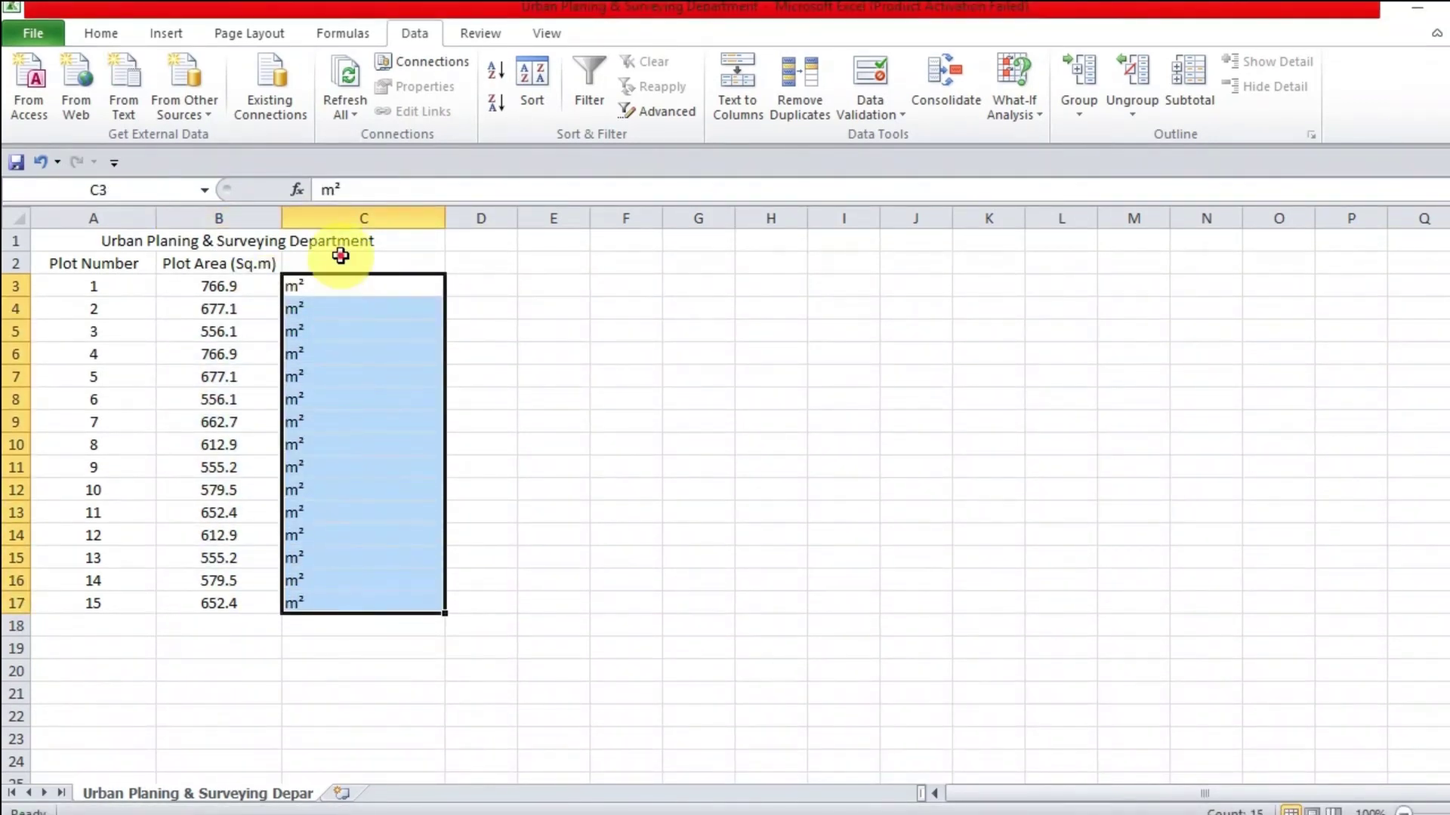
left_click(370, 262)
type("Unit")
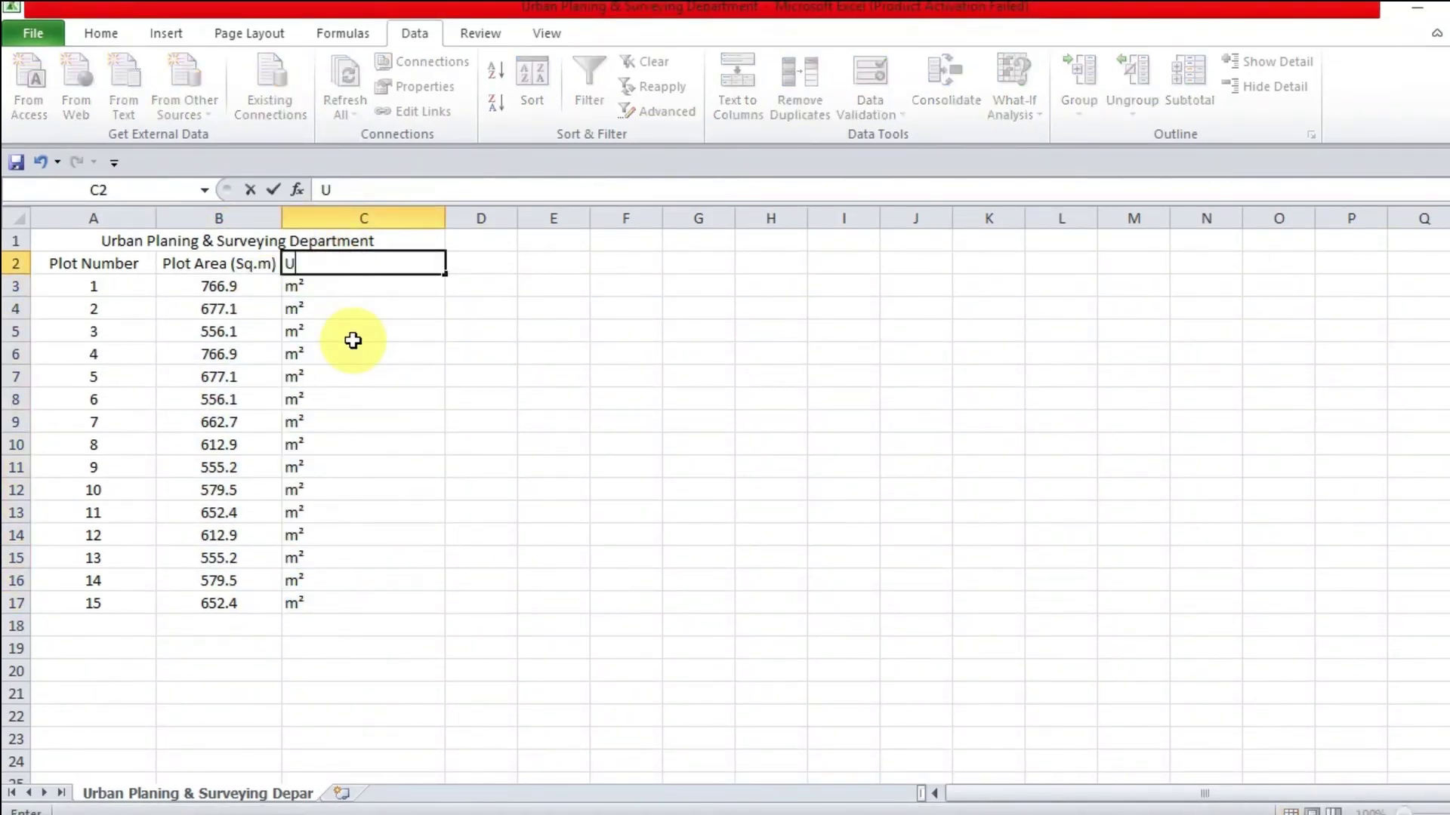
left_click(353, 340)
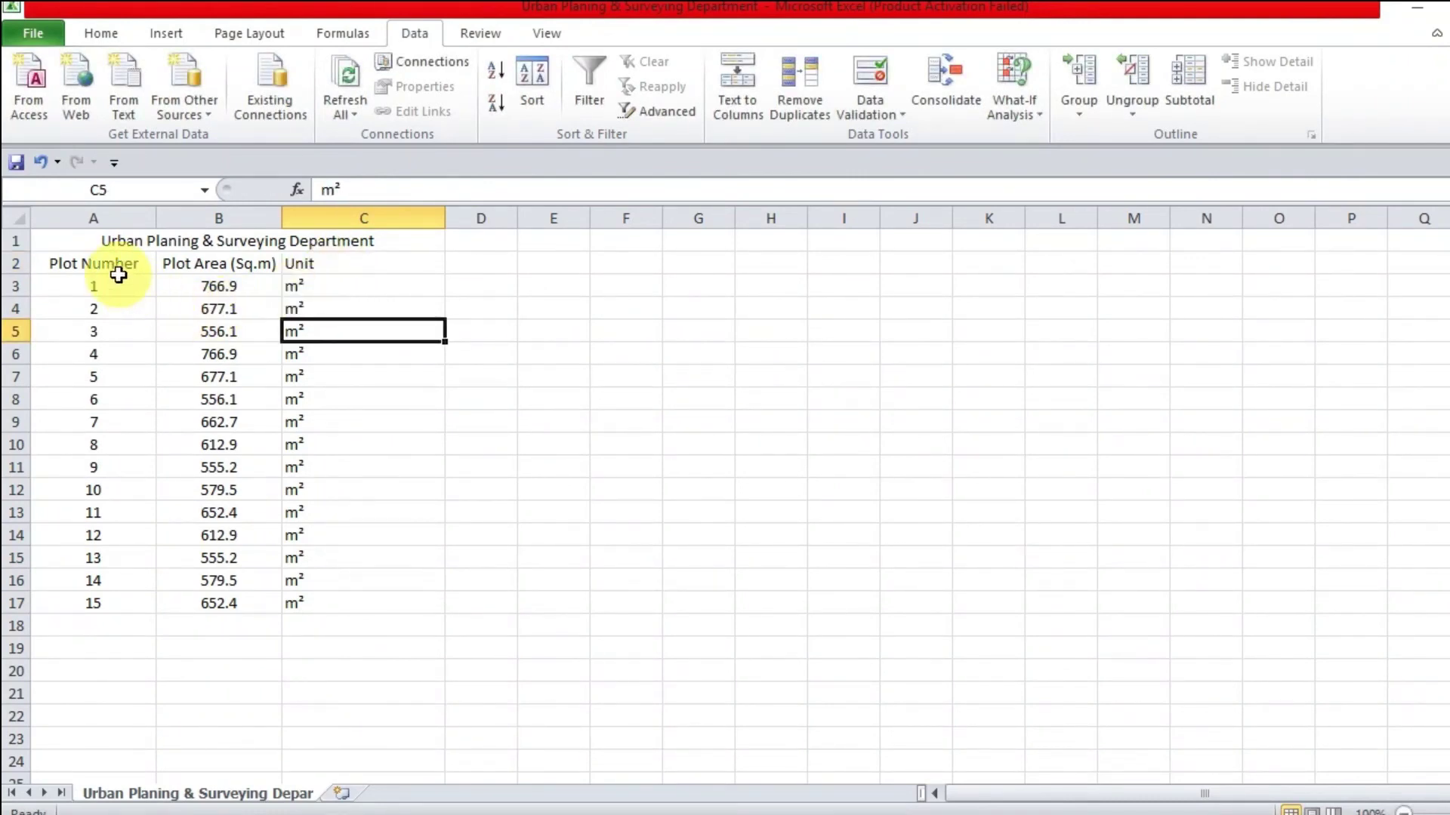
Fill the plot data in cells A3:C17 with yellow
left_click_drag(120, 279, 414, 567)
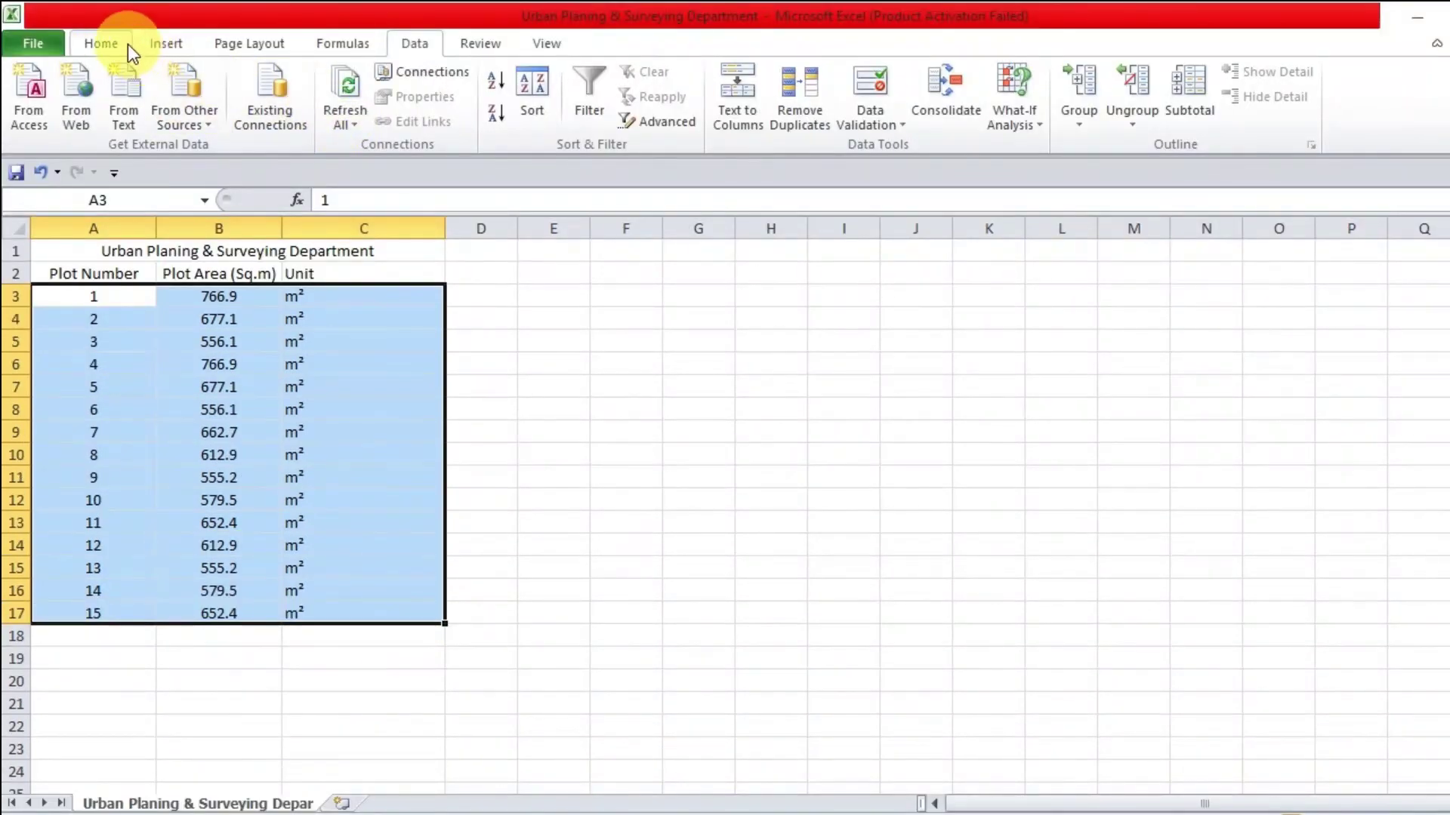
left_click(96, 44)
left_click(348, 121)
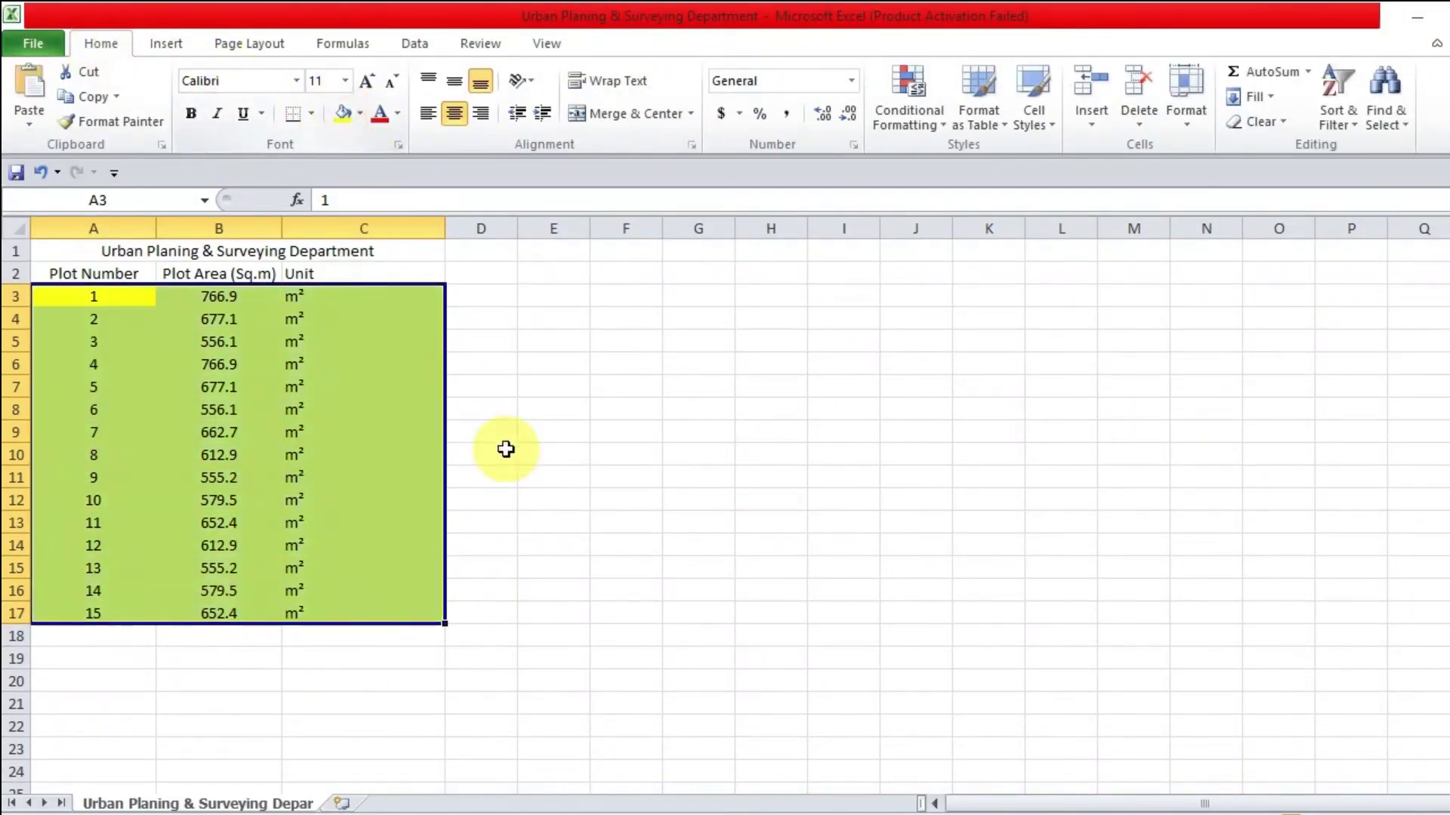
left_click(509, 453)
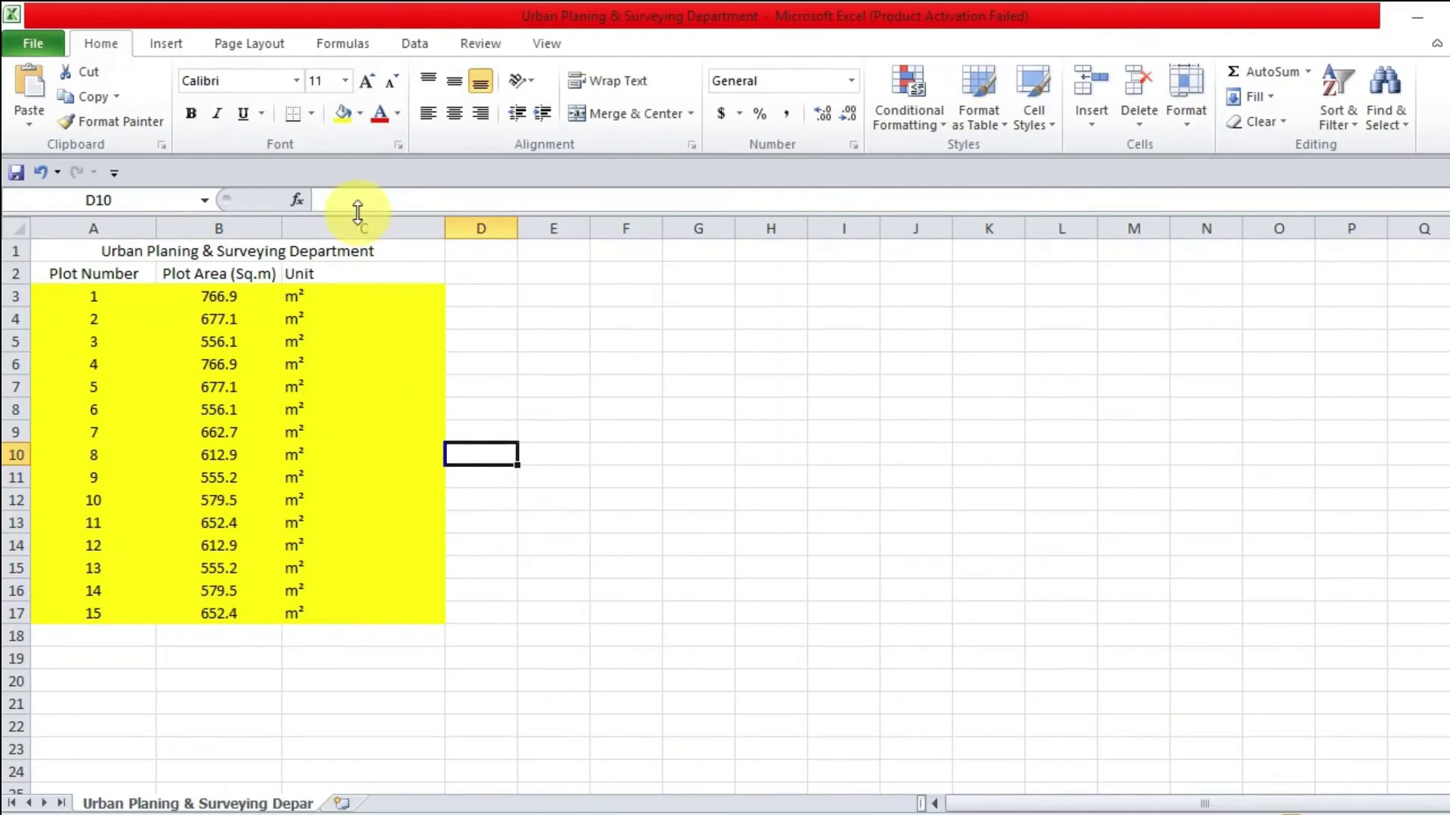
Apply all borders to cell D10 and to the plot data in cells A3:C17
left_click(312, 113)
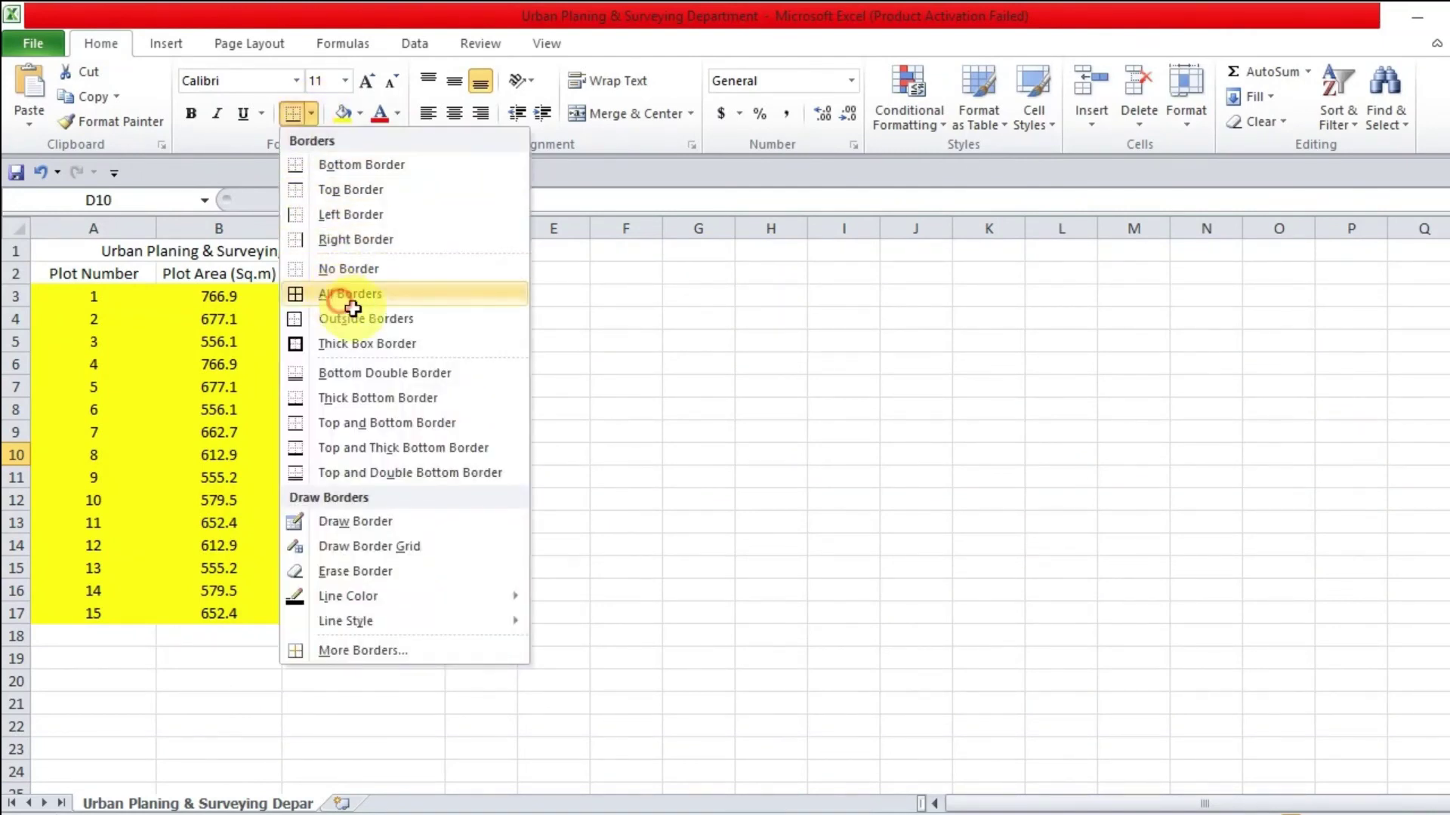
left_click(338, 295)
left_click(528, 408)
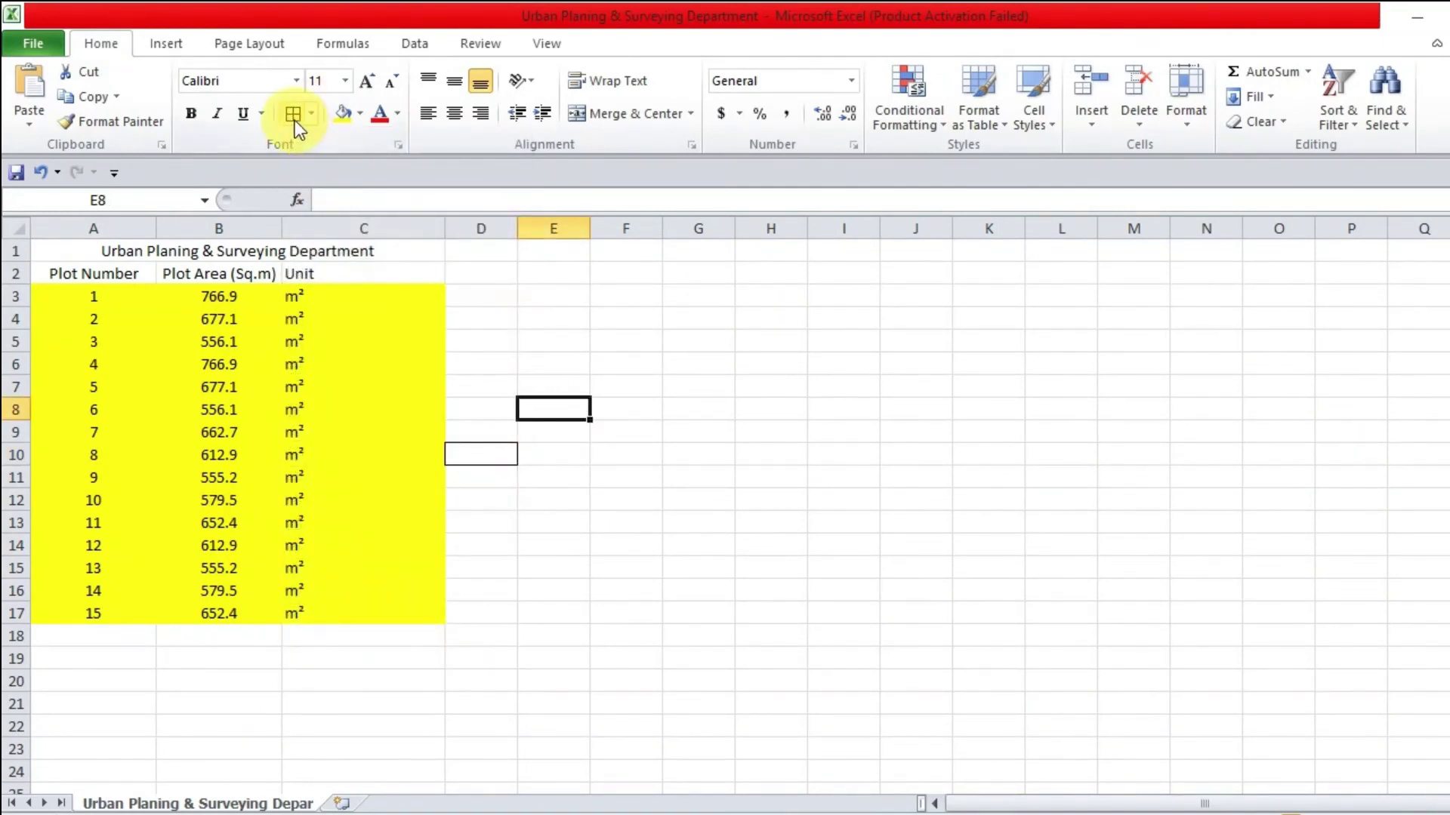
left_click_drag(51, 294, 337, 620)
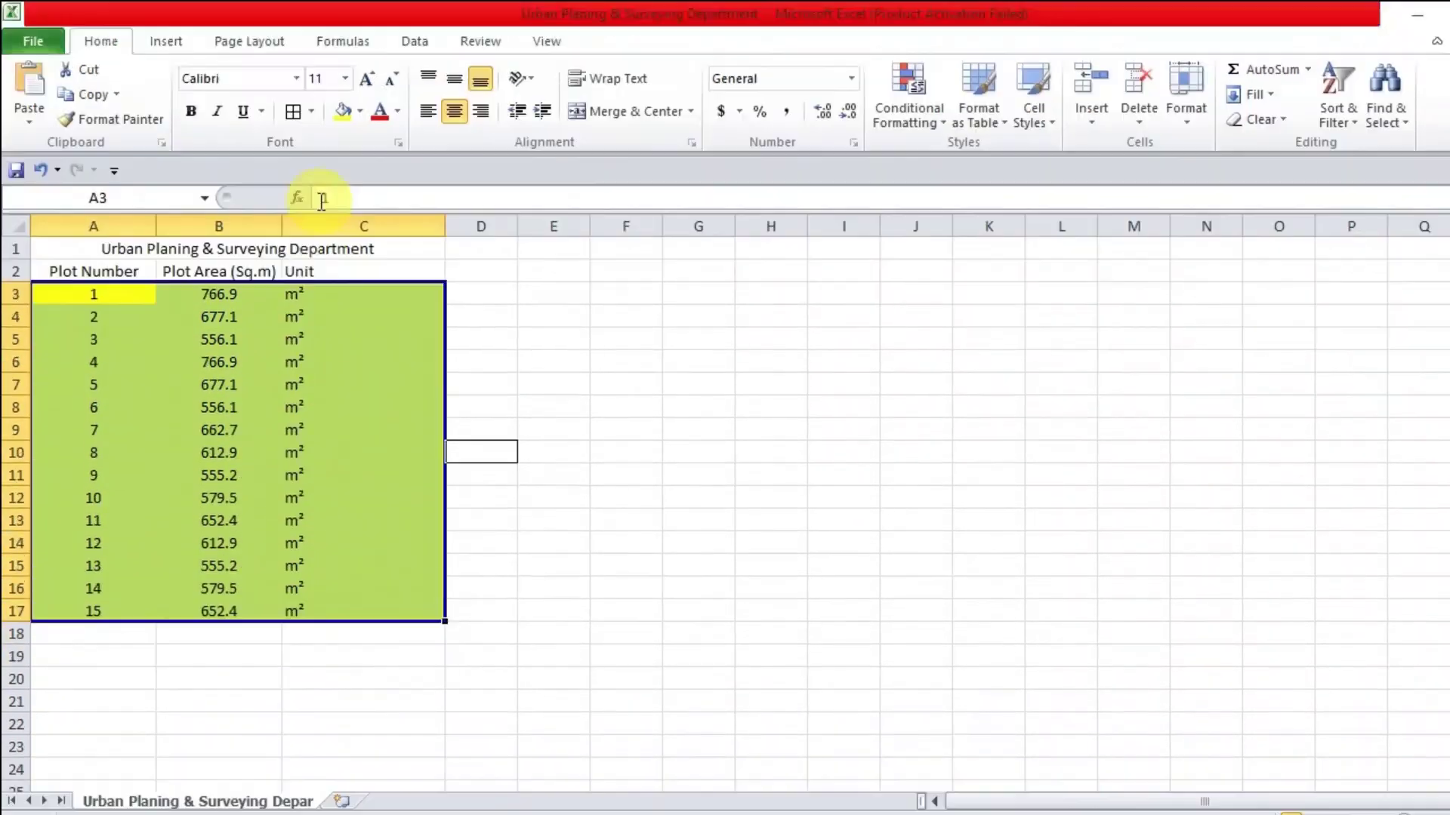
left_click(293, 59)
left_click(553, 354)
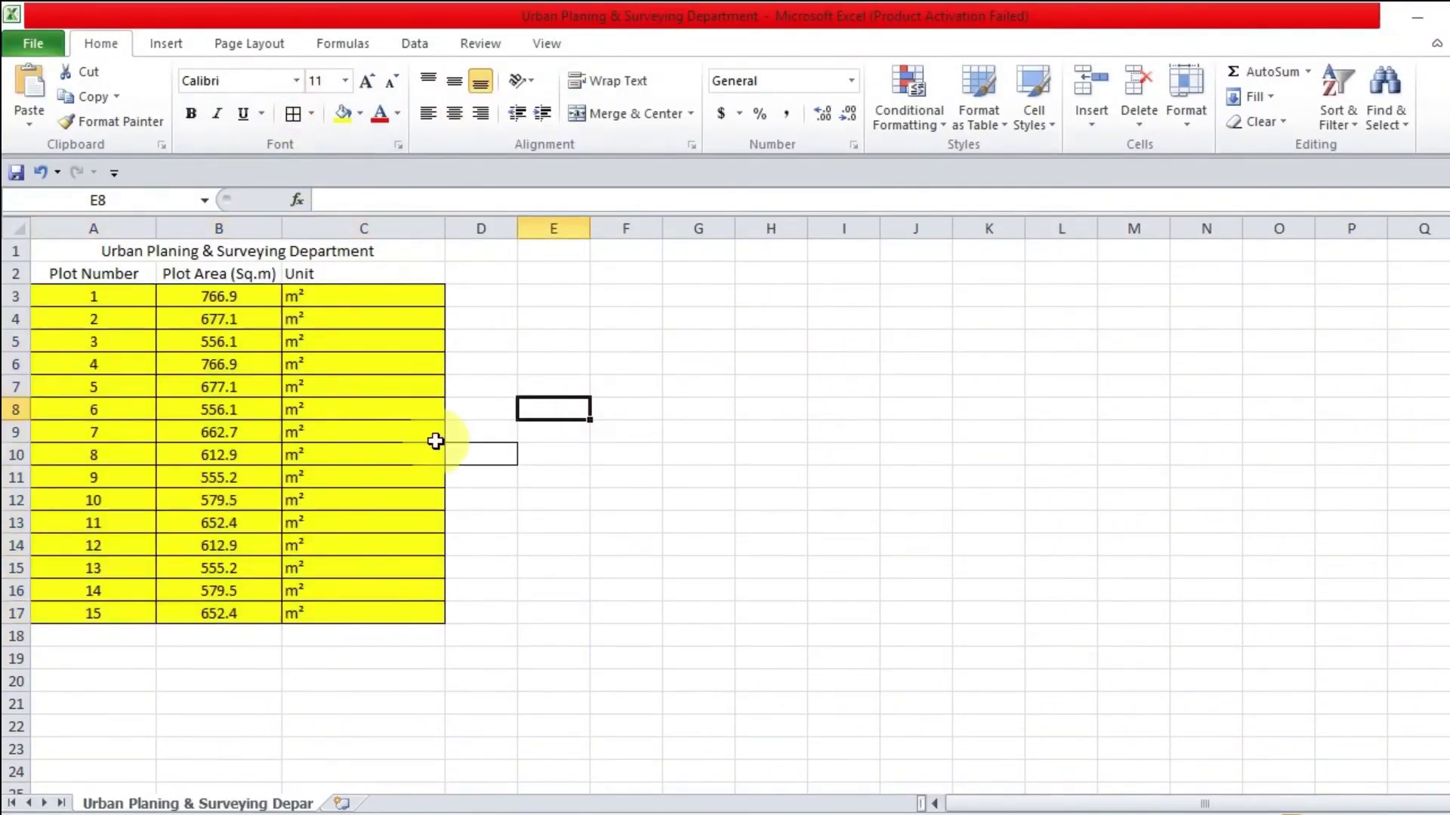
Switch back to AutoCAD and view the numbered plots beside the area table
scroll(435, 441, "down", 1)
scroll(436, 441, "up", 1)
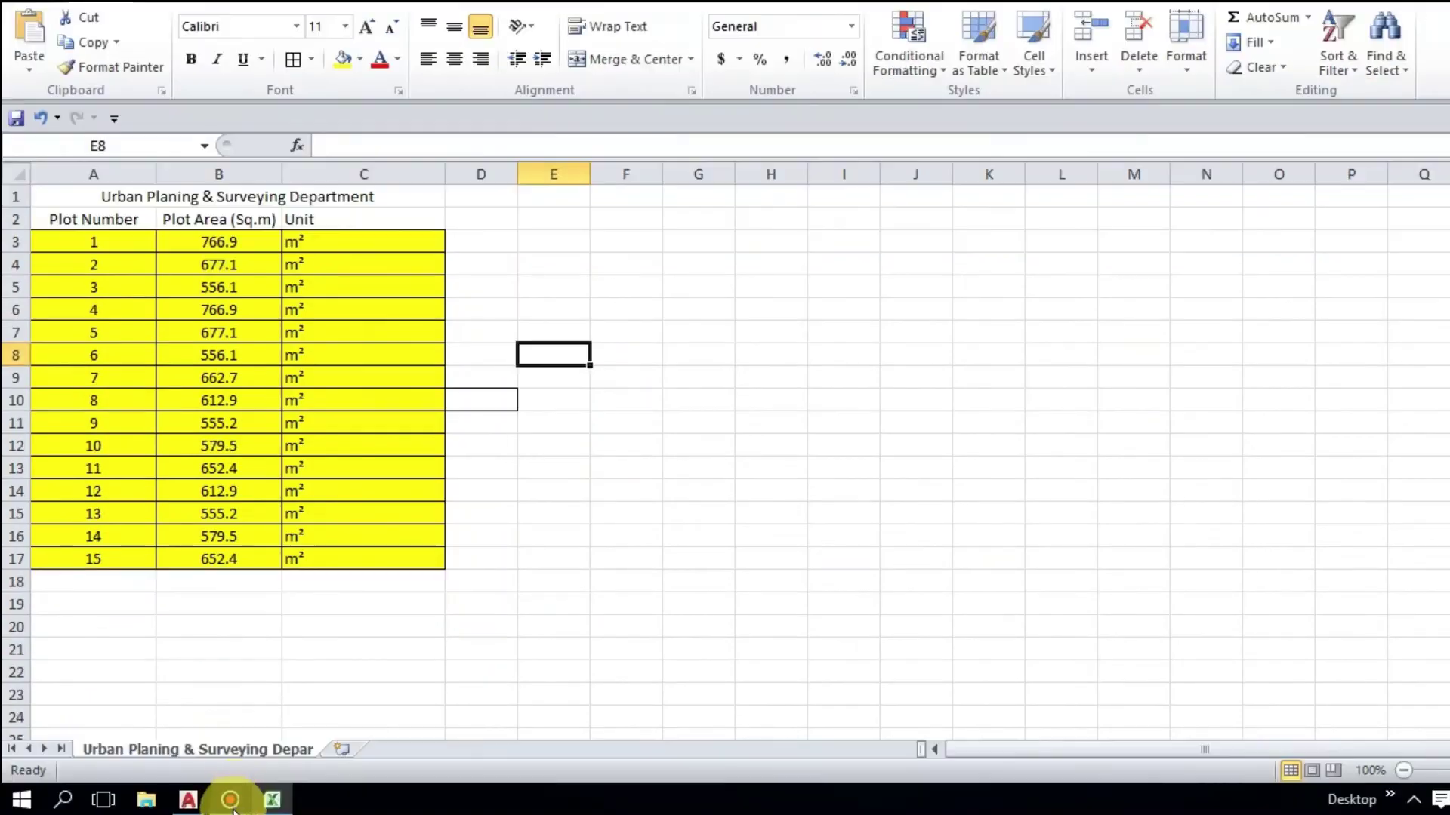
left_click(231, 801)
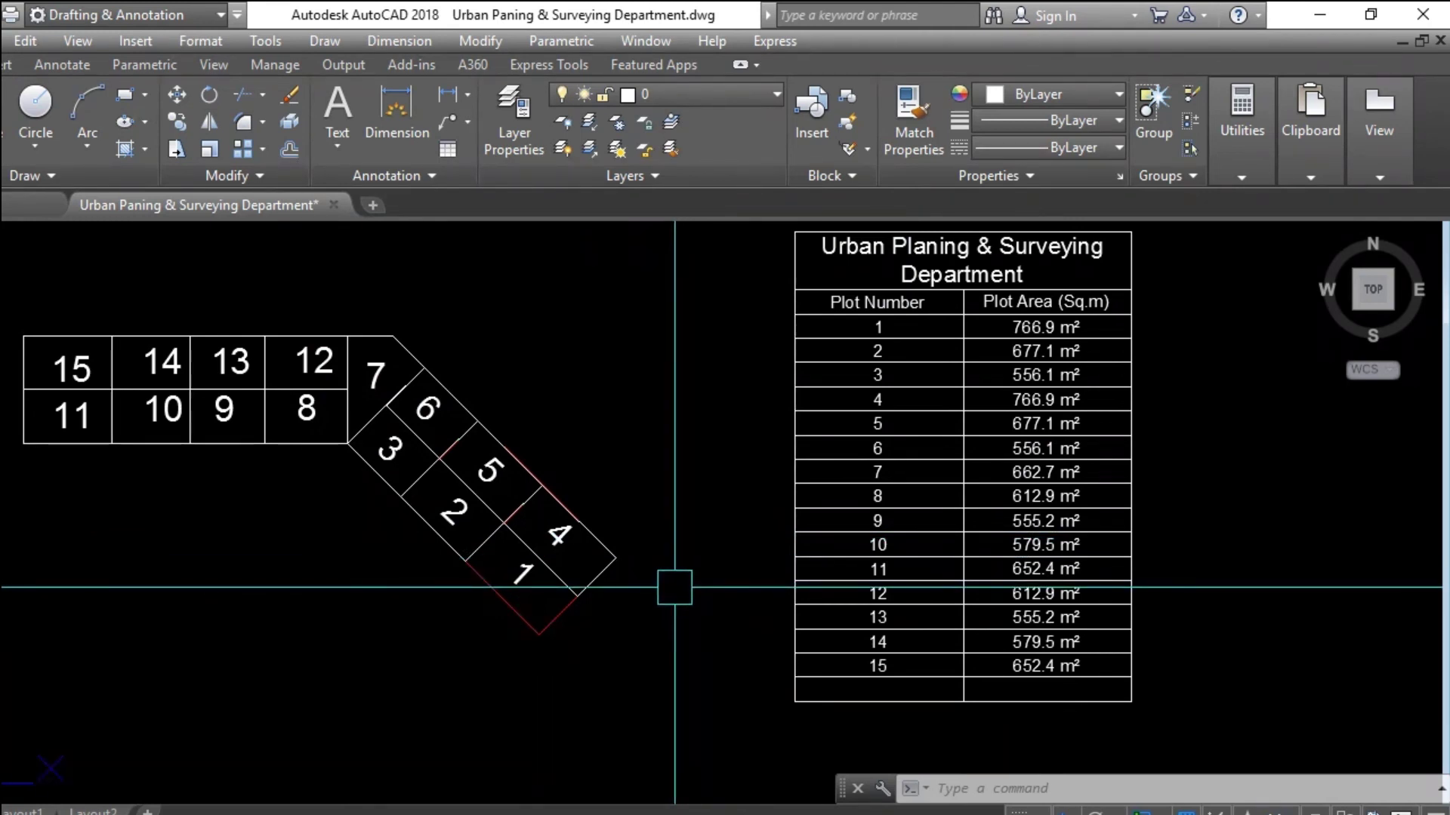
middle_click_drag(674, 587, 681, 611)
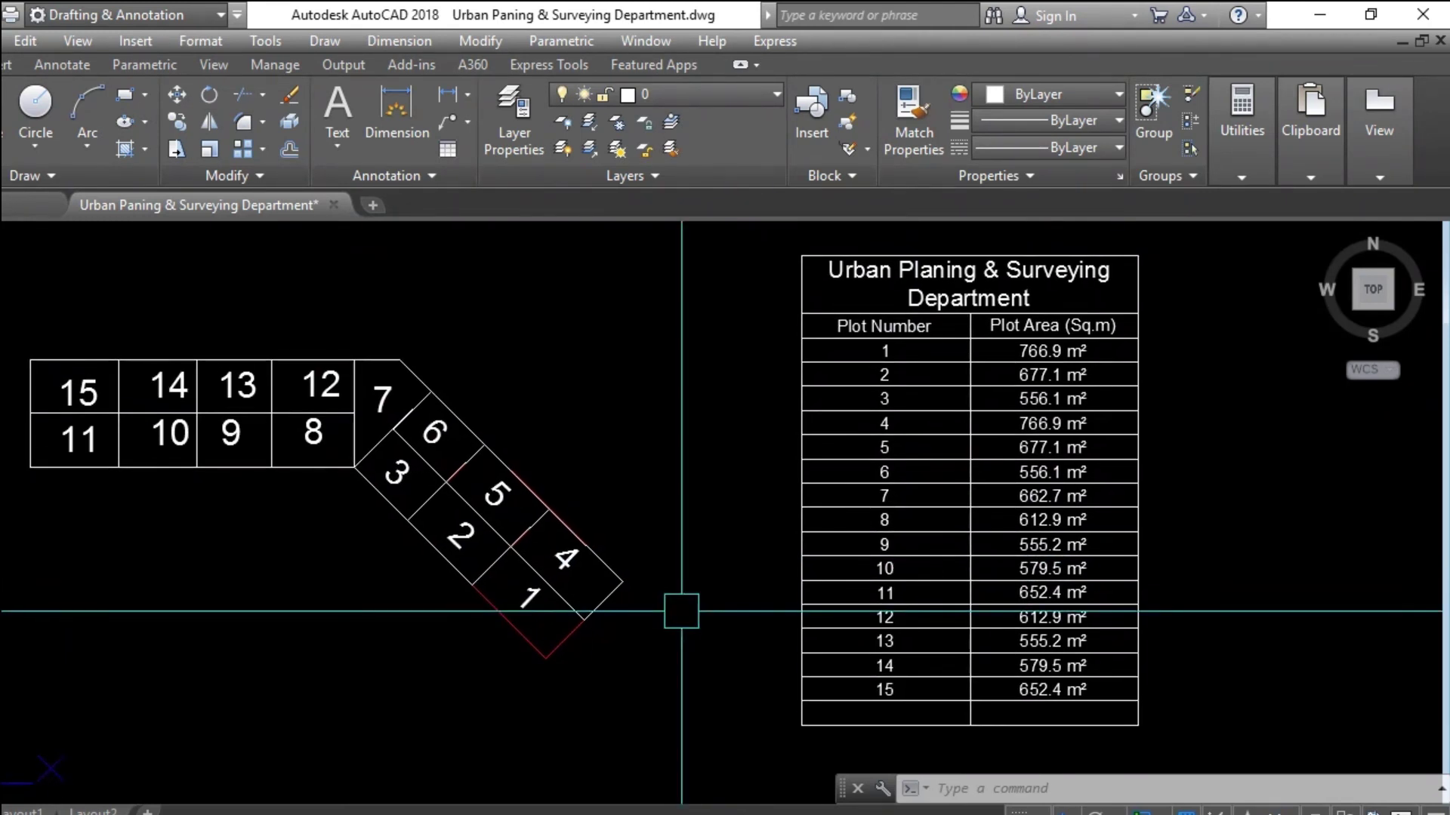